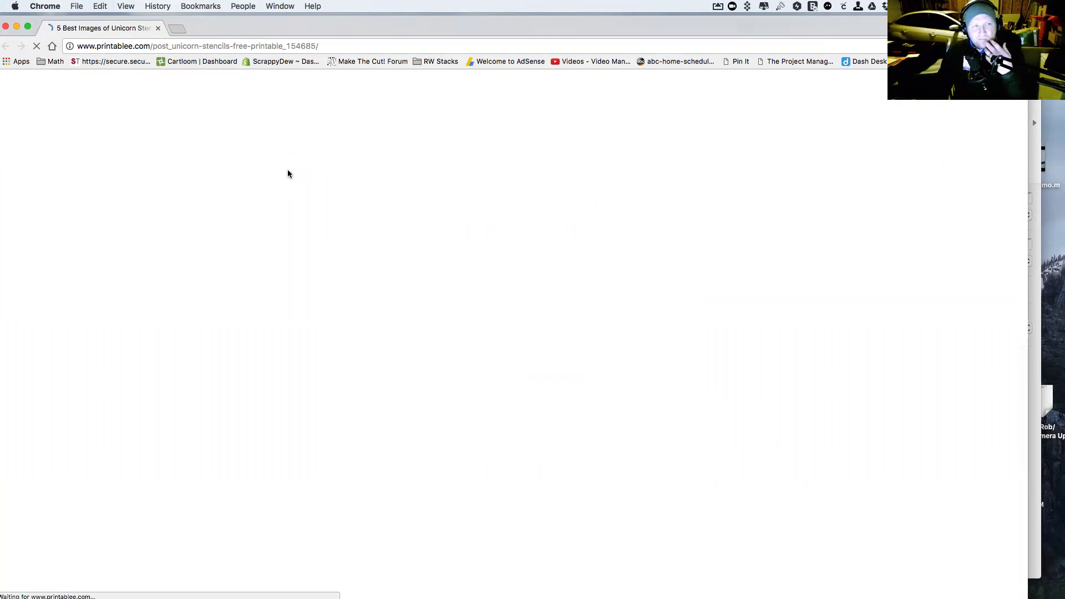
- Save the unicorn head with stars stencil image from the web page to Downloads as unicorn-stencil_154689 (1).jpg
scroll(314, 233, "down", 2)
scroll(314, 233, "down", 15)
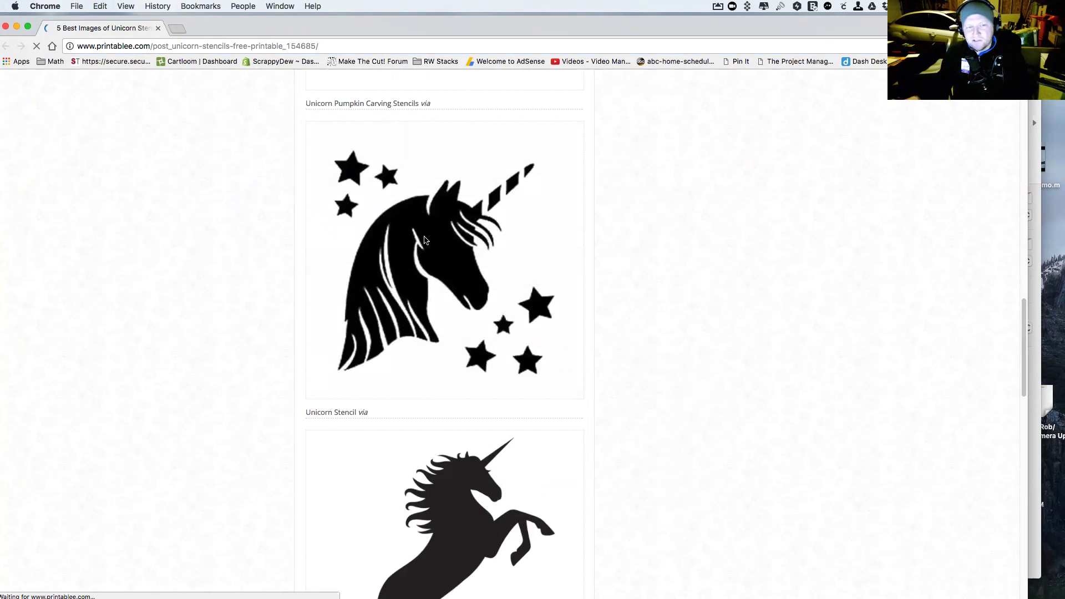
right_click(424, 238)
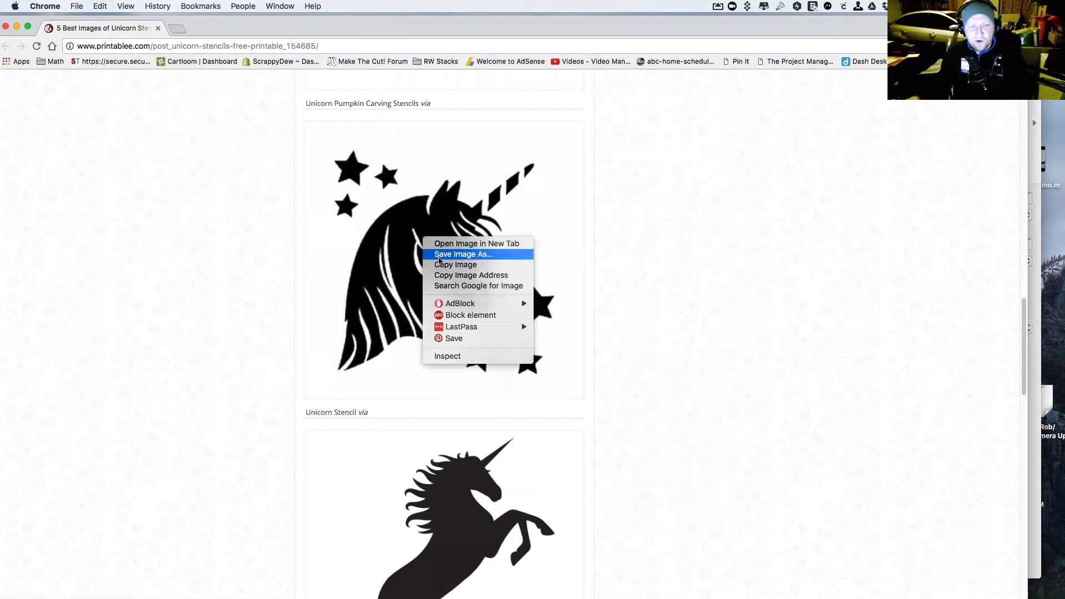
left_click(439, 255)
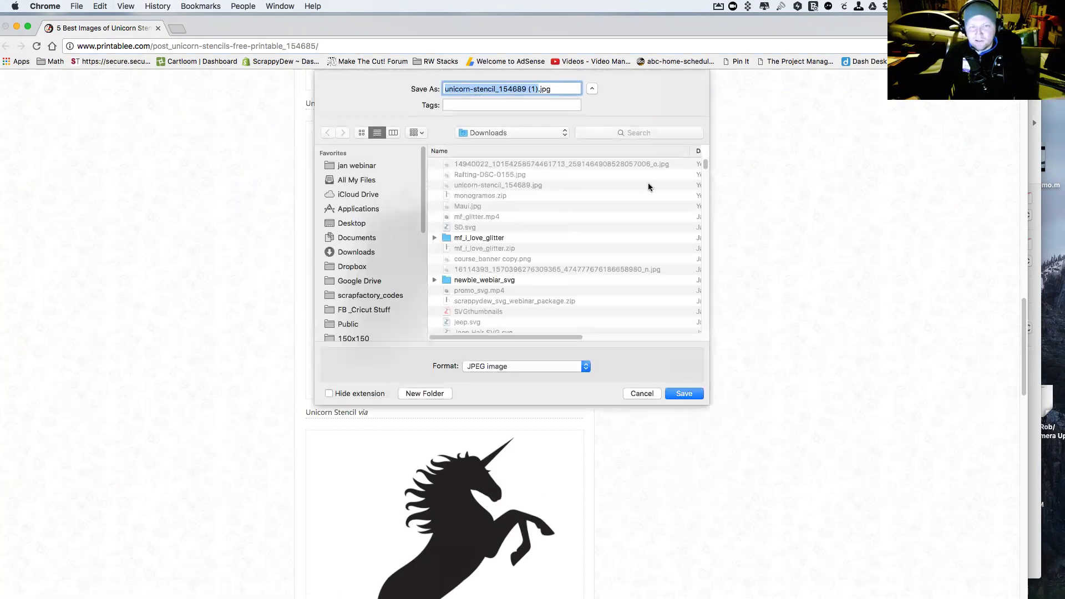
left_click(682, 394)
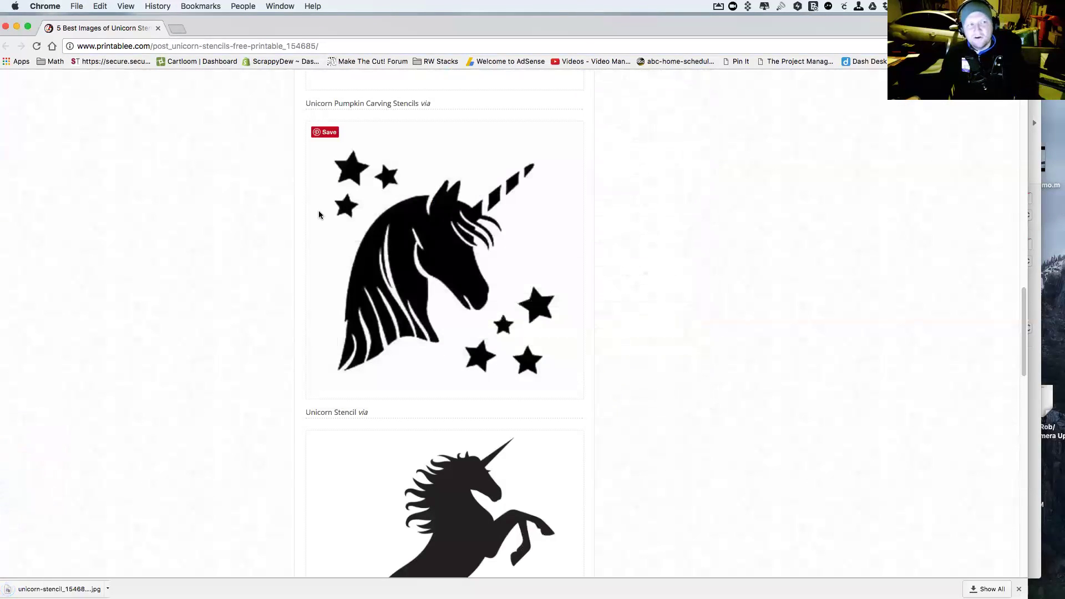
- Launch Cricut Design Space and start a new blank project
left_click(844, 7)
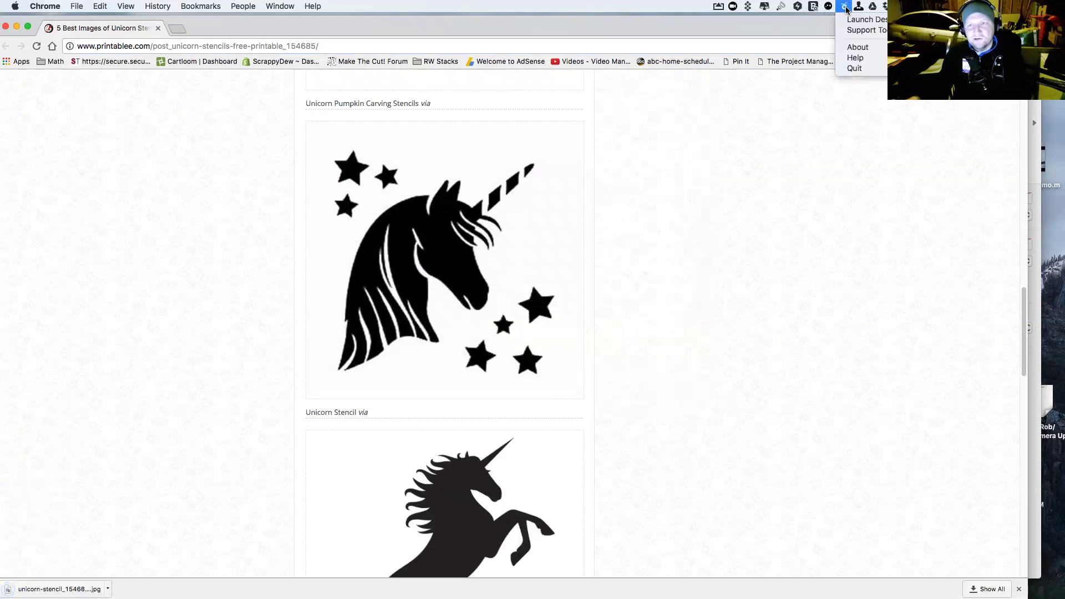
left_click(844, 7)
left_click(844, 8)
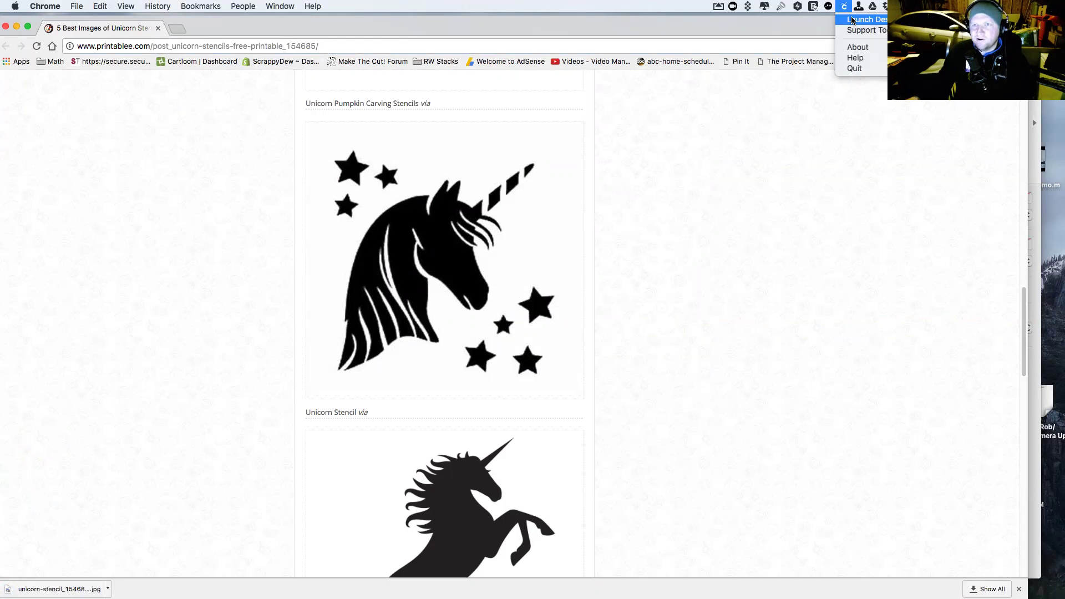
left_click(852, 21)
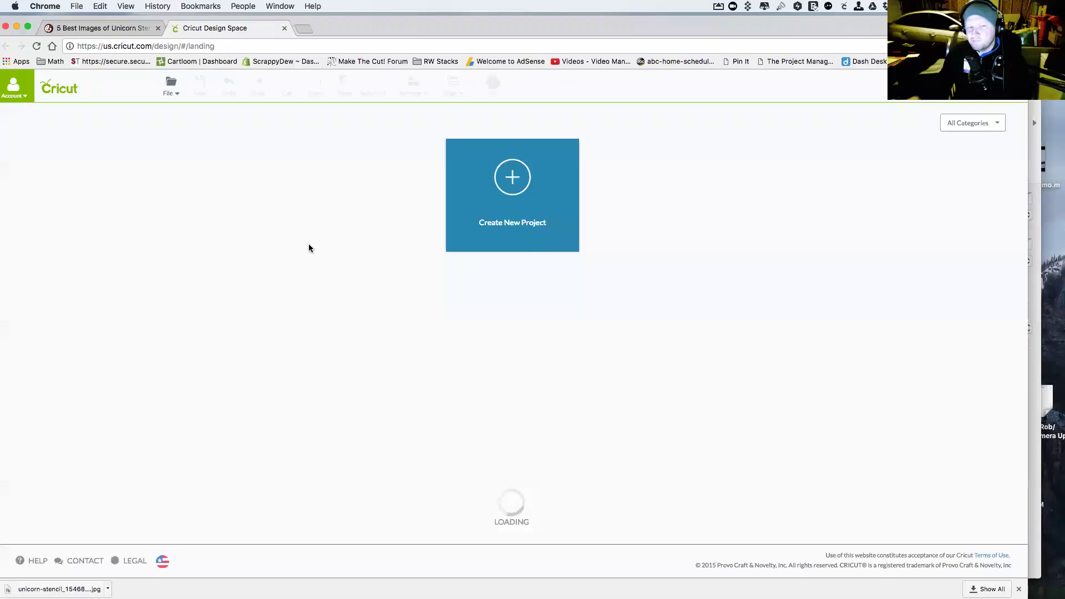
left_click(77, 382)
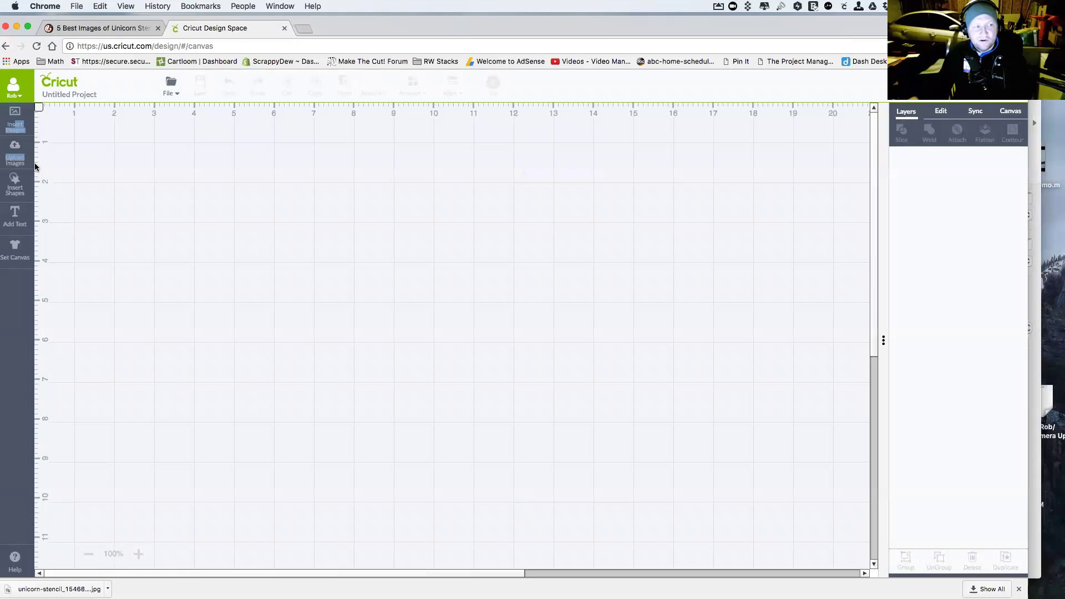
- Start an image upload and load unicorn-stencil_154689 (1).jpg from the Downloads folder
left_click(7, 161)
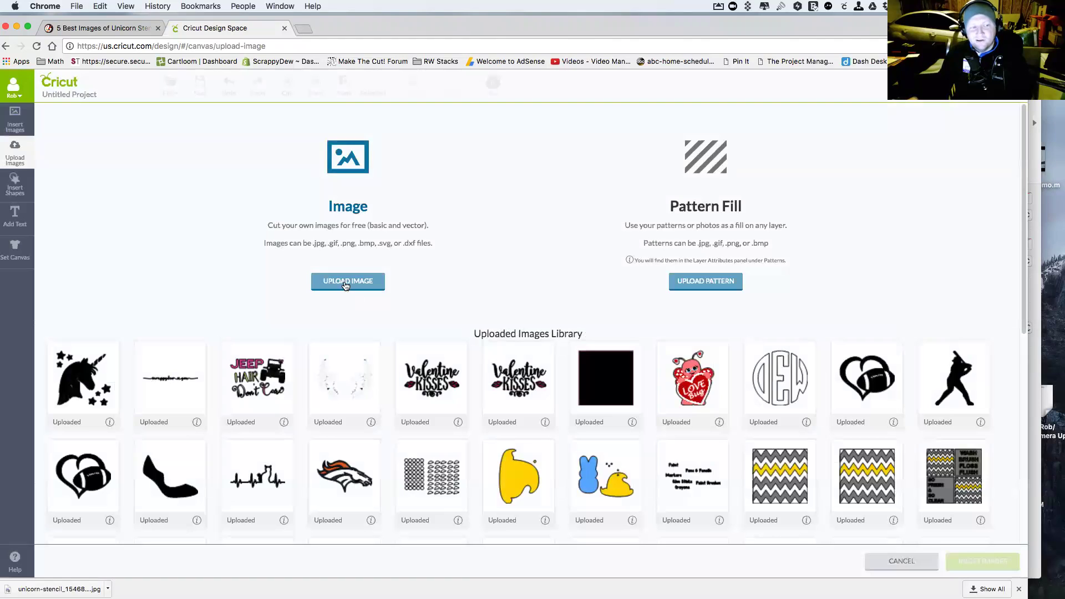
left_click(345, 283)
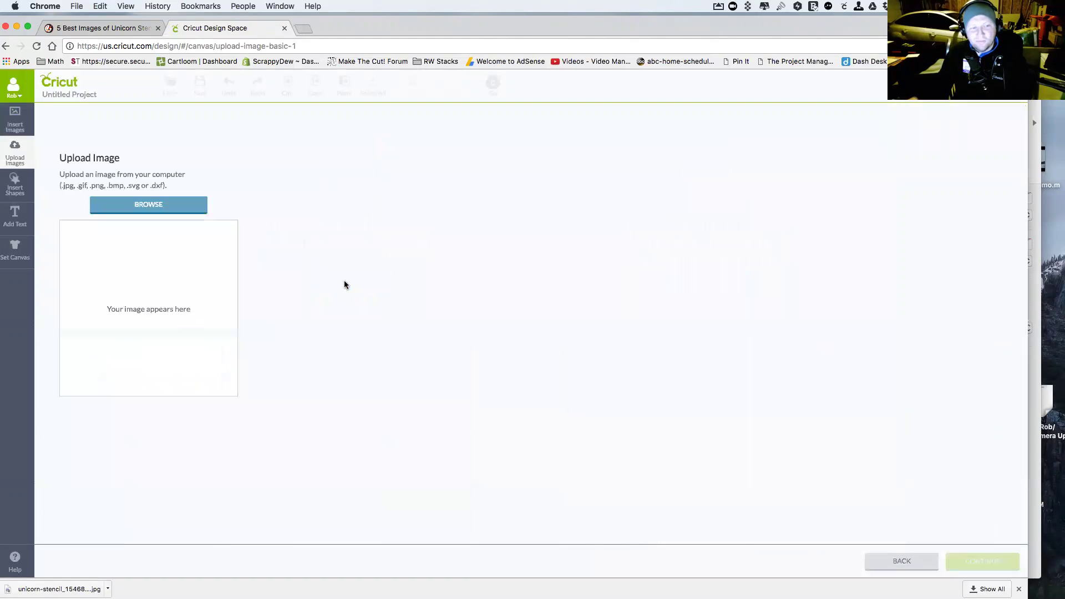
left_click(153, 205)
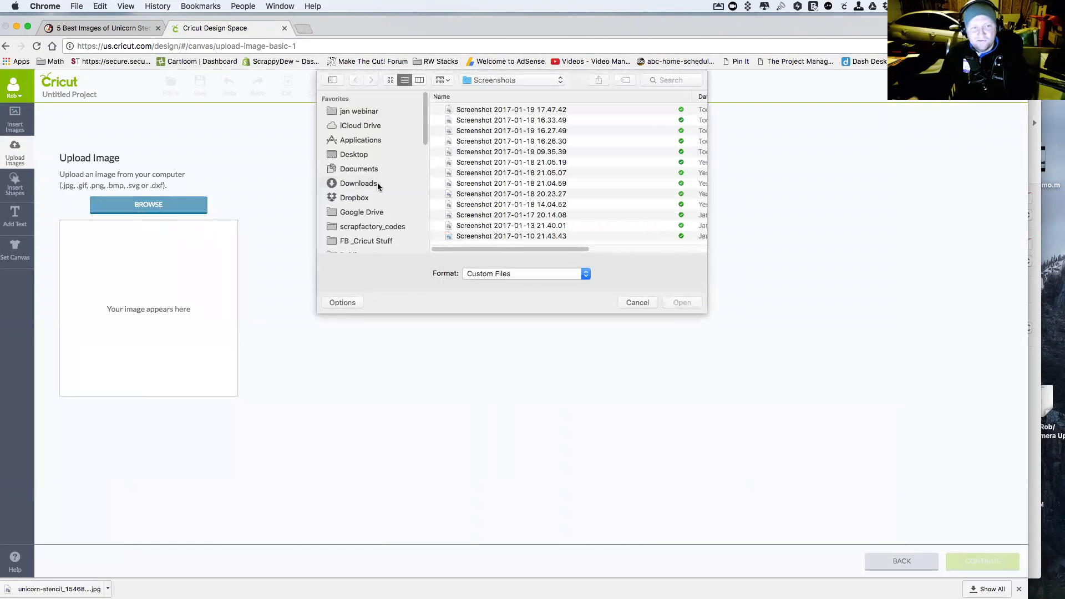
left_click(347, 185)
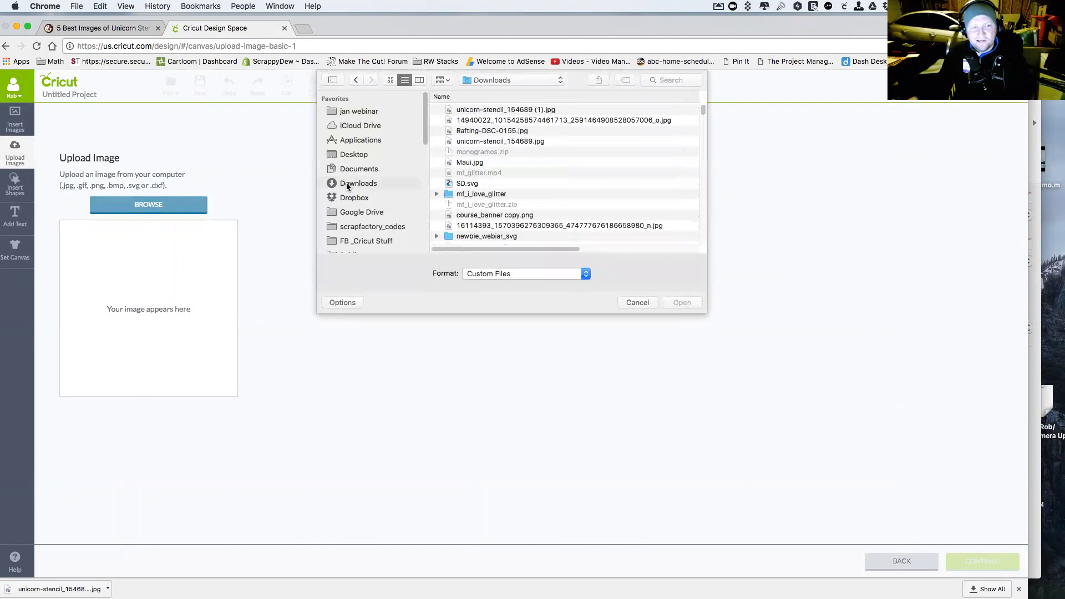
left_click(496, 112)
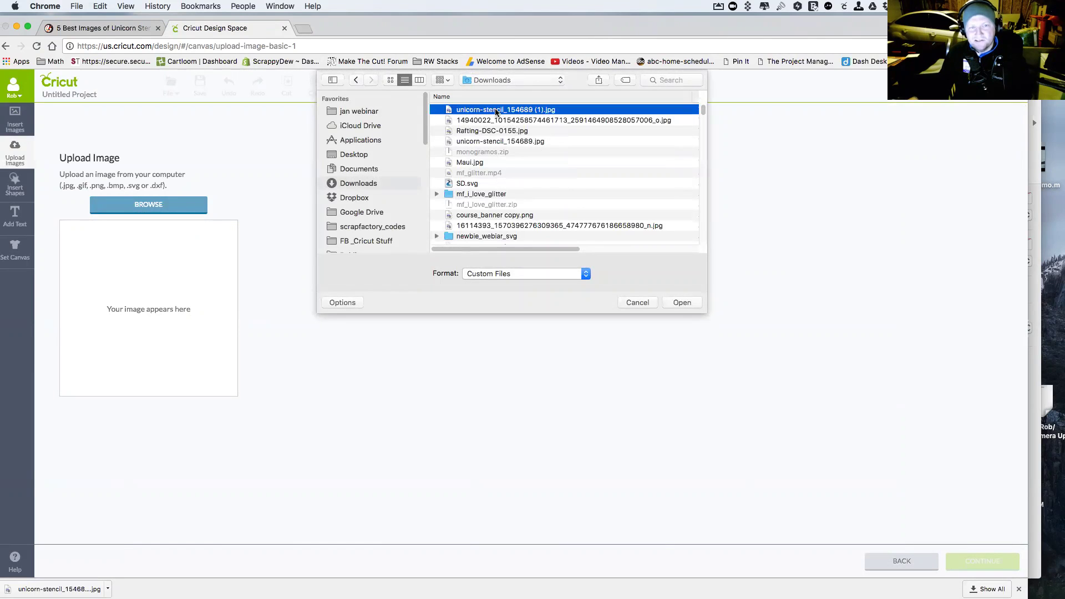
left_click(686, 302)
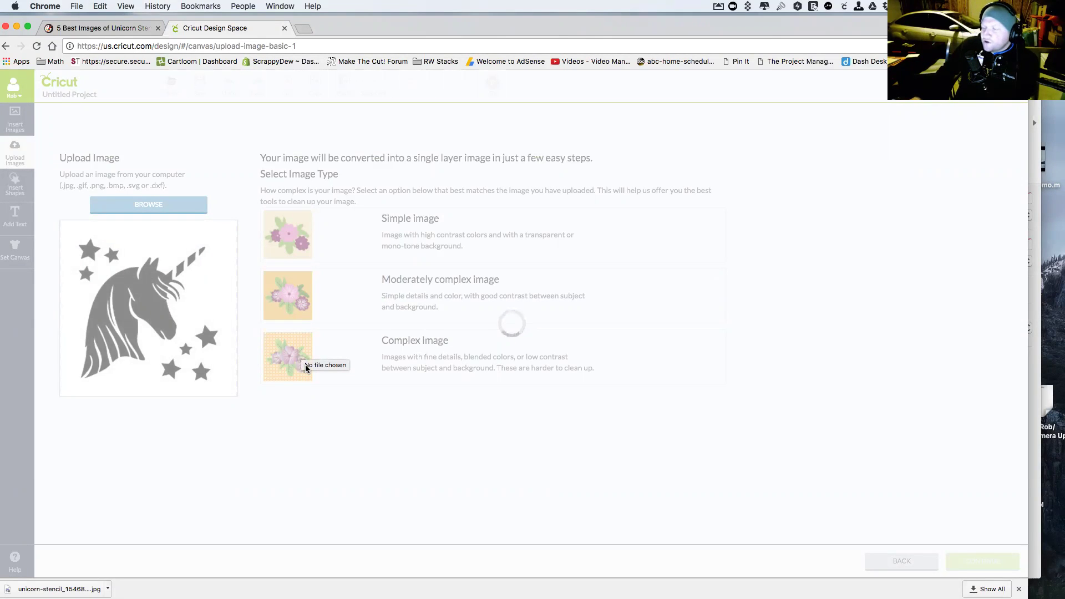
- Try processing the unicorn as a complex image with its white background erased, and go back to the upload page
left_click(383, 349)
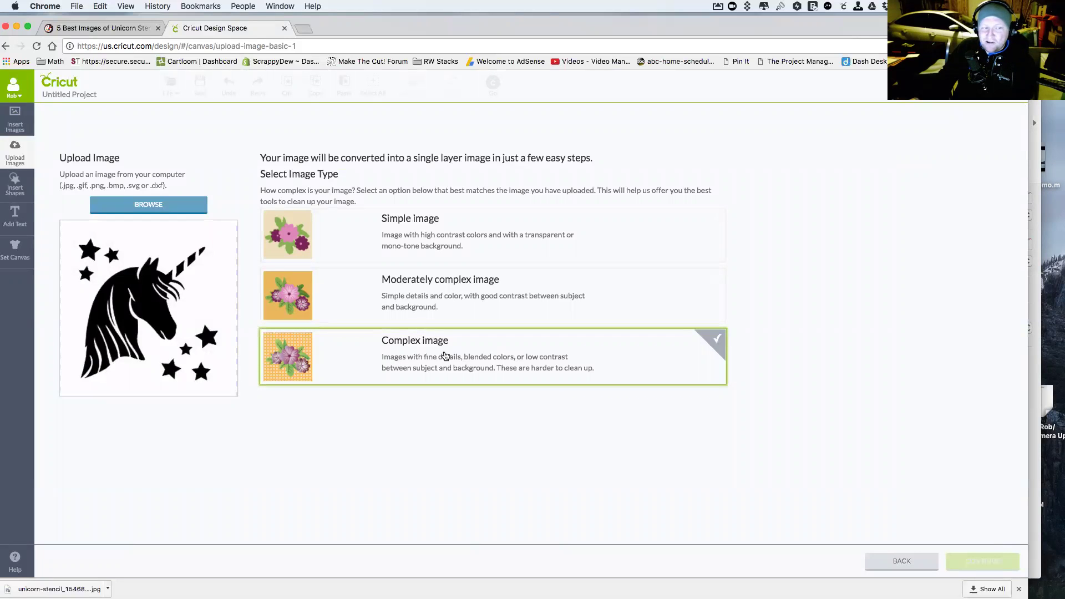
left_click(444, 356)
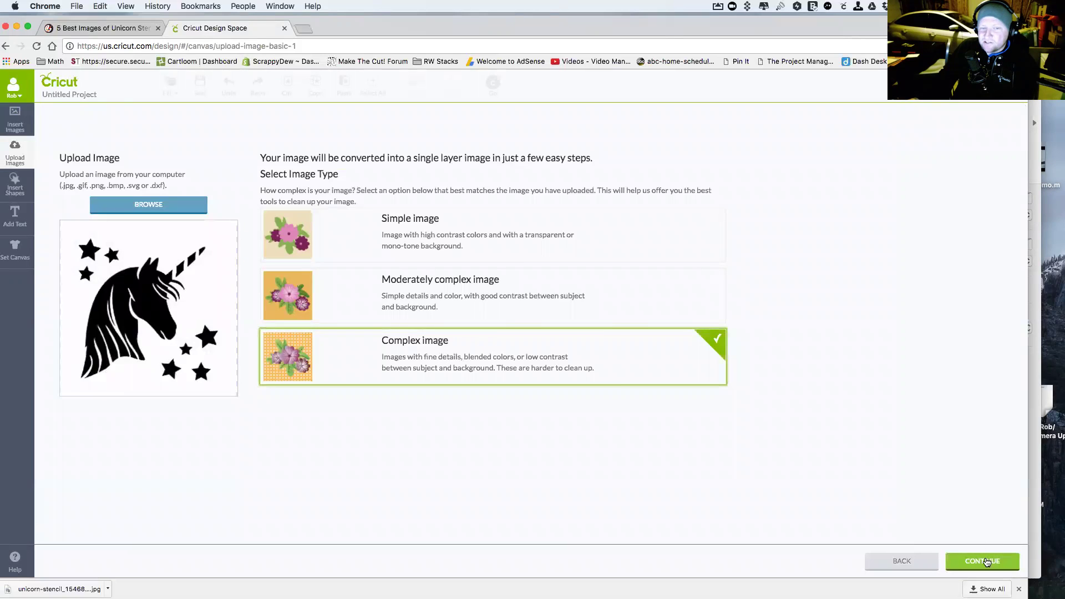
left_click(986, 562)
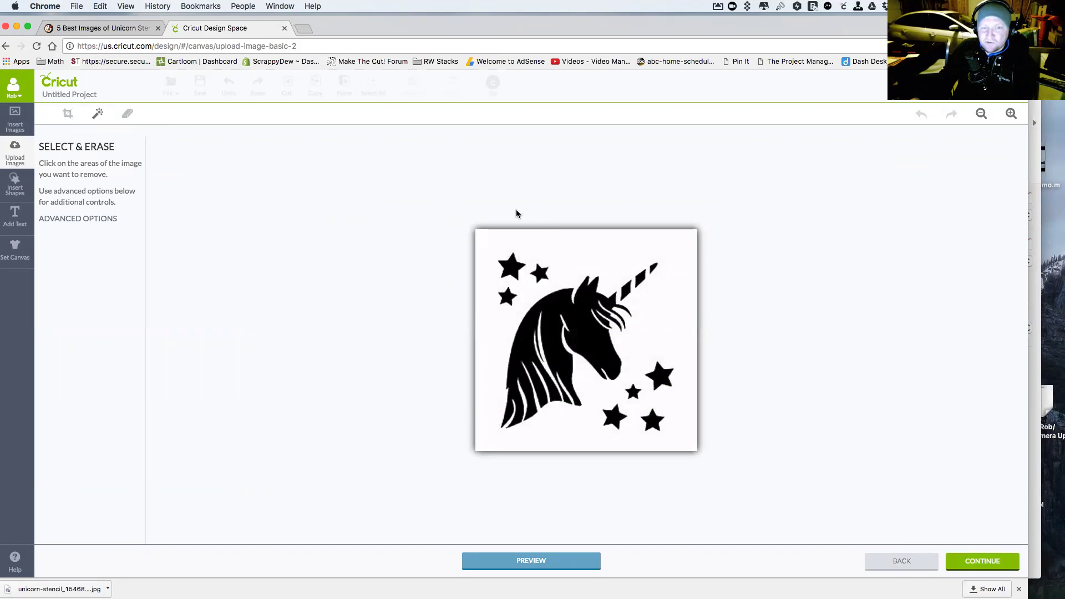
left_click(622, 244)
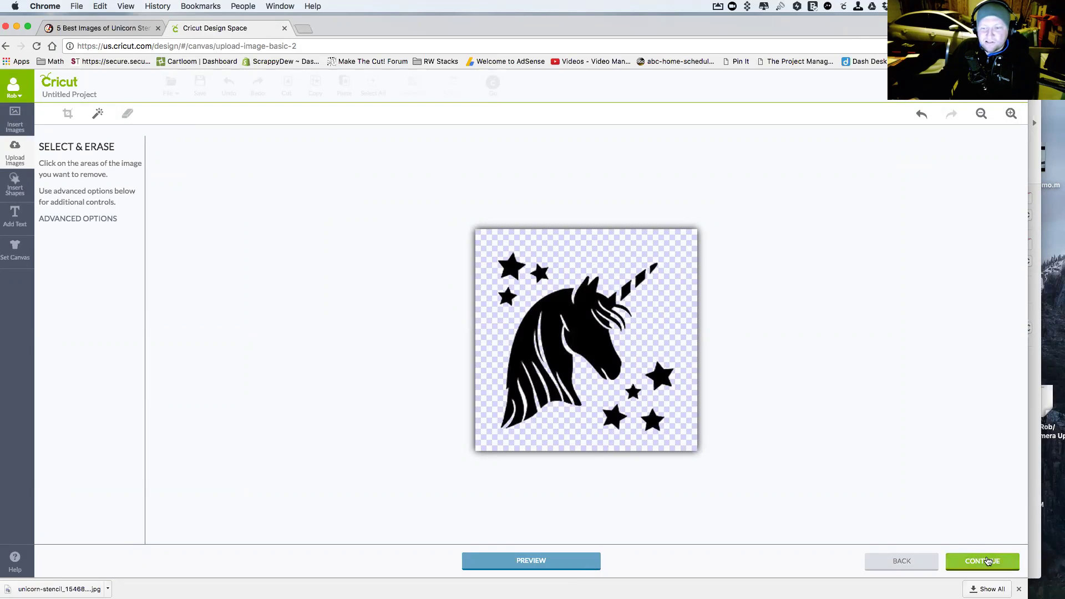
left_click(987, 562)
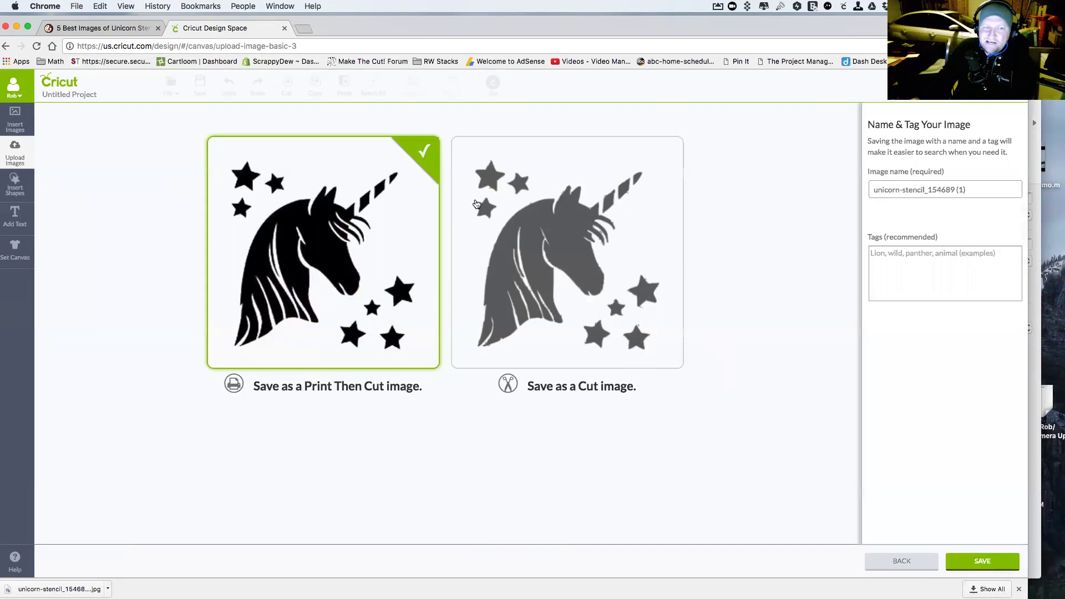
left_click(892, 564)
left_click(893, 564)
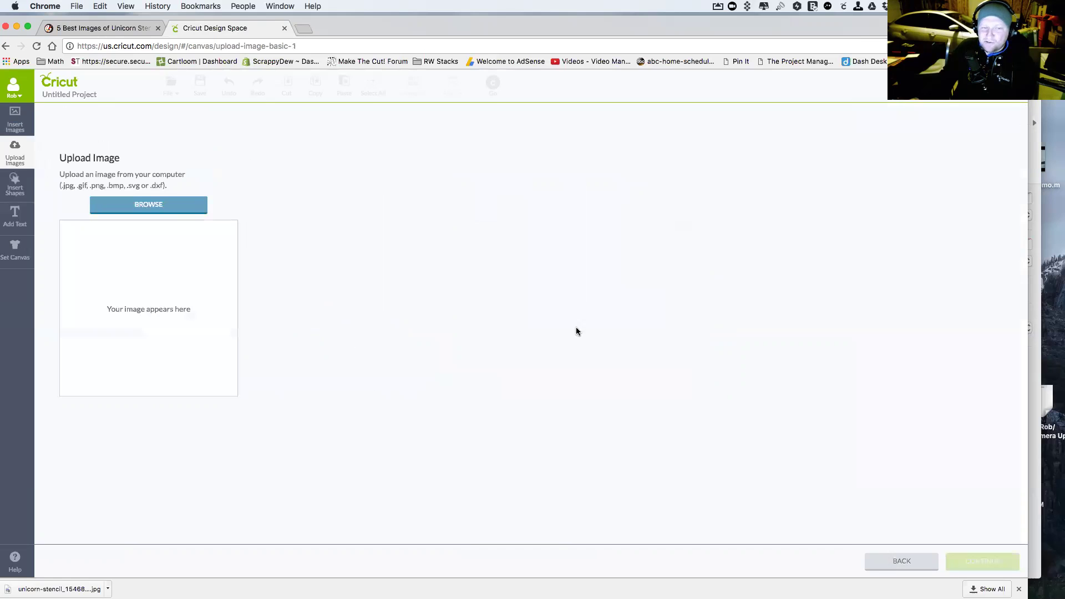
- Load unicorn-stencil_154689 (1).jpg from Downloads again and process it as a simple image
left_click(155, 205)
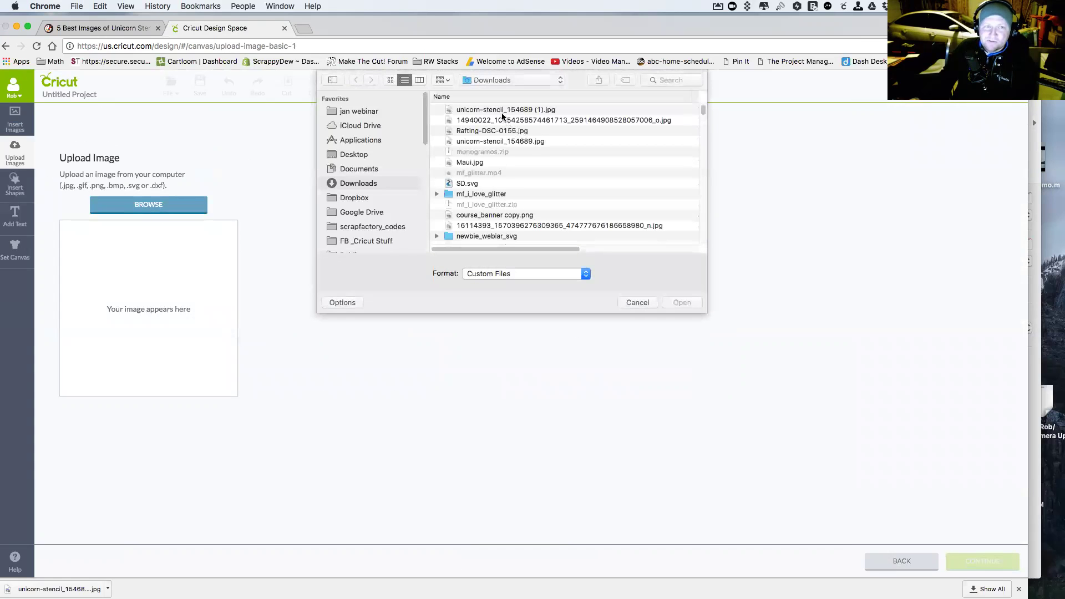
left_click(501, 111)
left_click(682, 303)
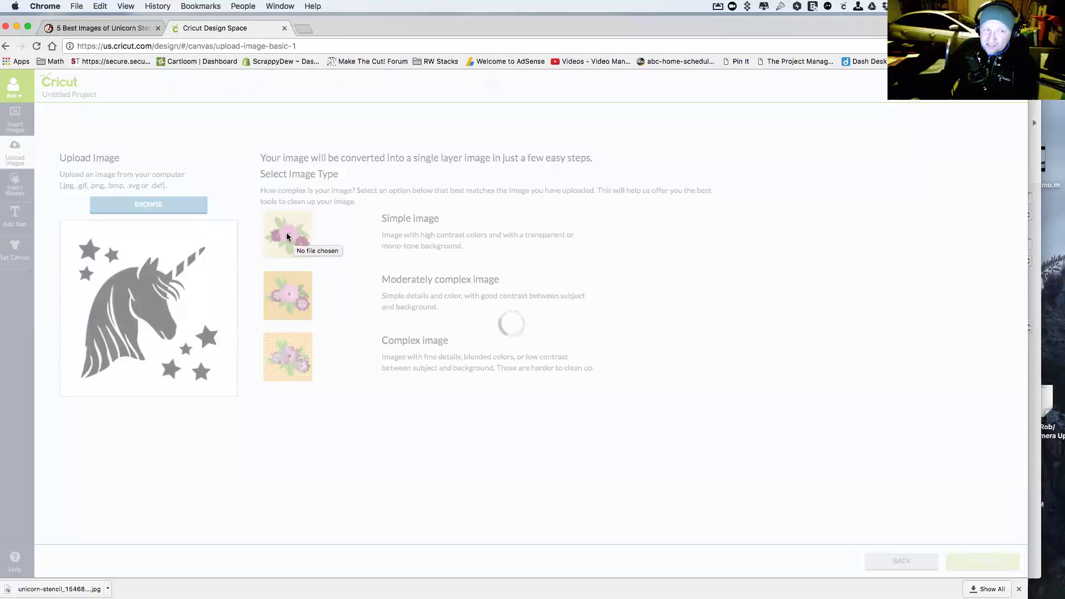
left_click(289, 238)
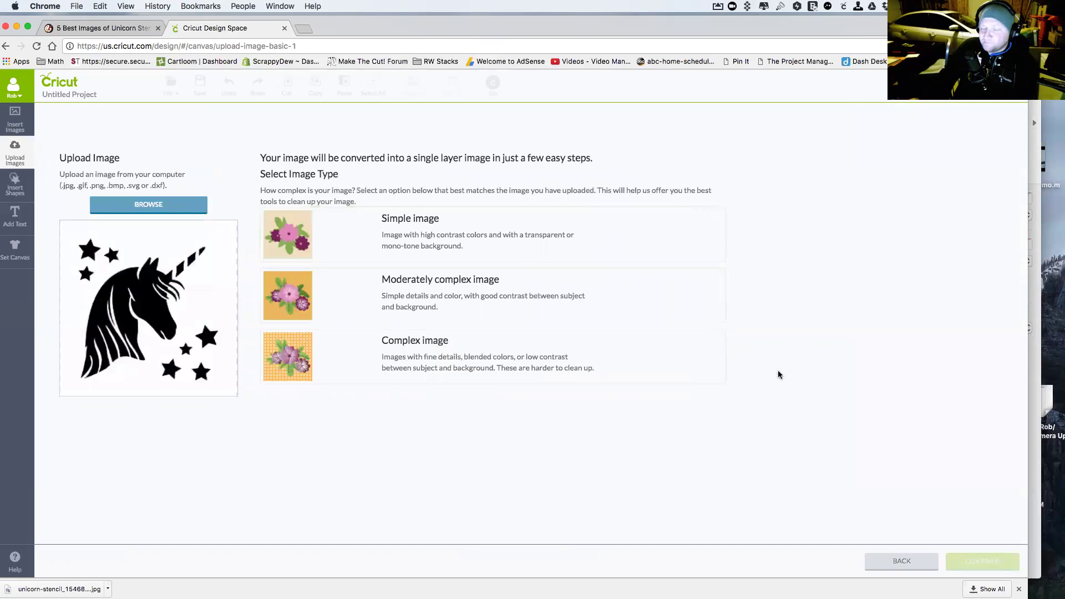
left_click(458, 252)
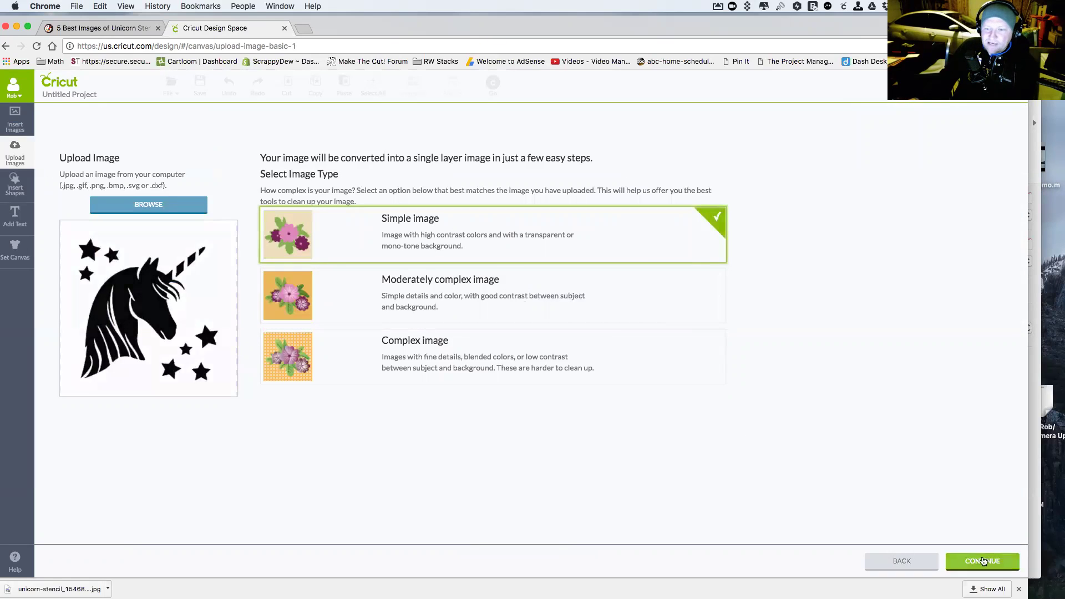
left_click(983, 560)
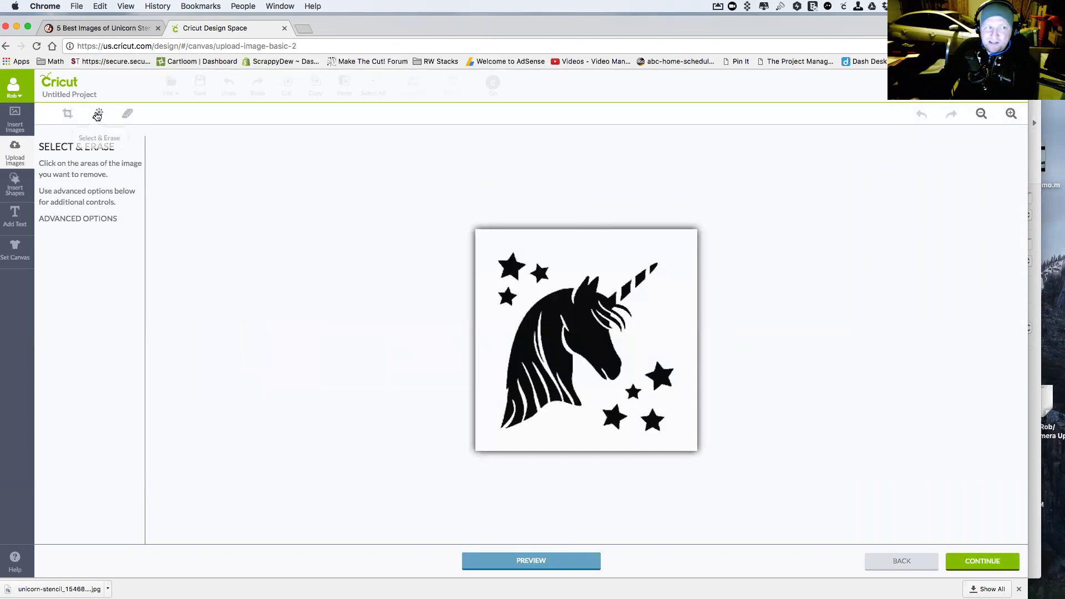
- Erase the white background around the unicorn and stars, and save the upload as a Cut image
left_click(627, 248)
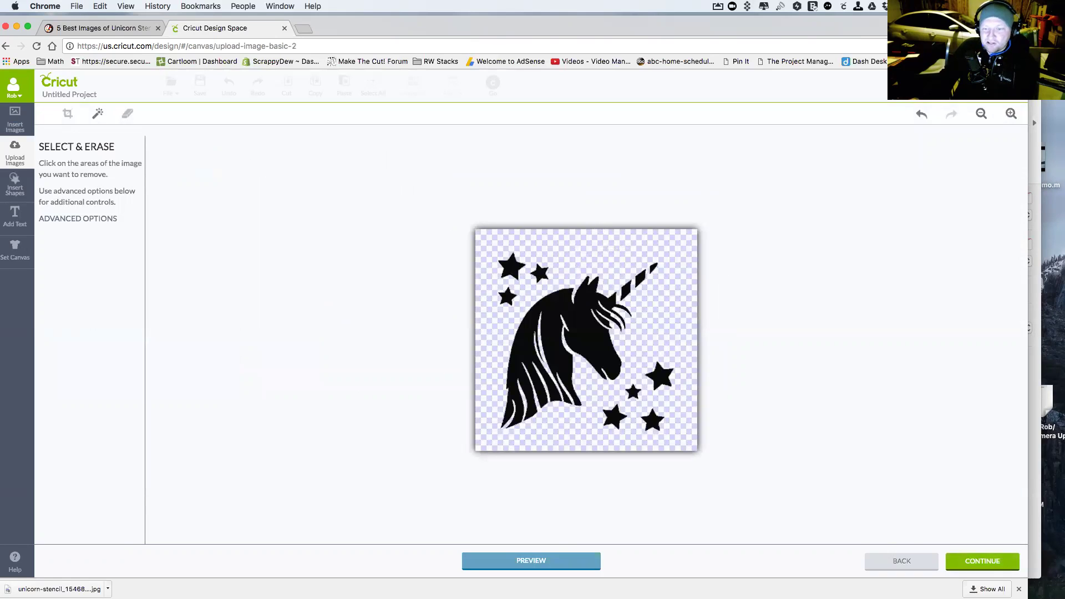
left_click(987, 563)
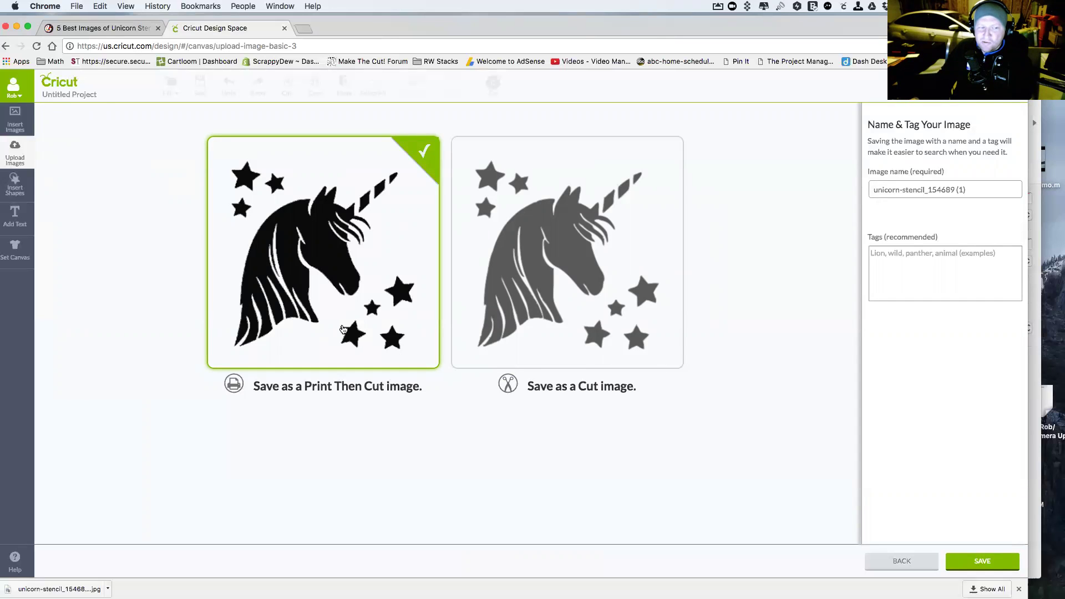
left_click(597, 313)
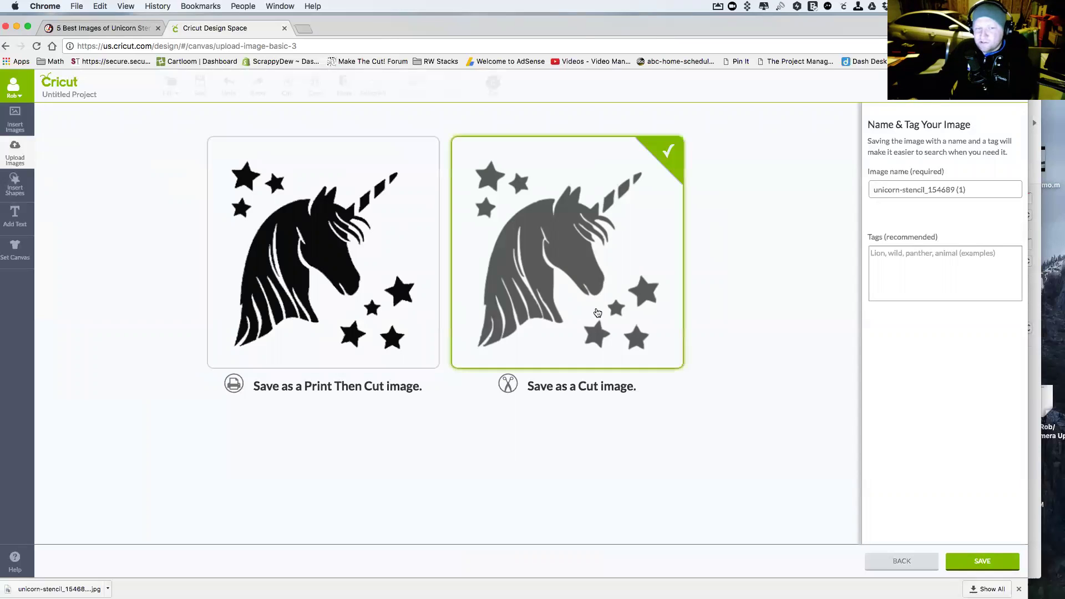
left_click(982, 561)
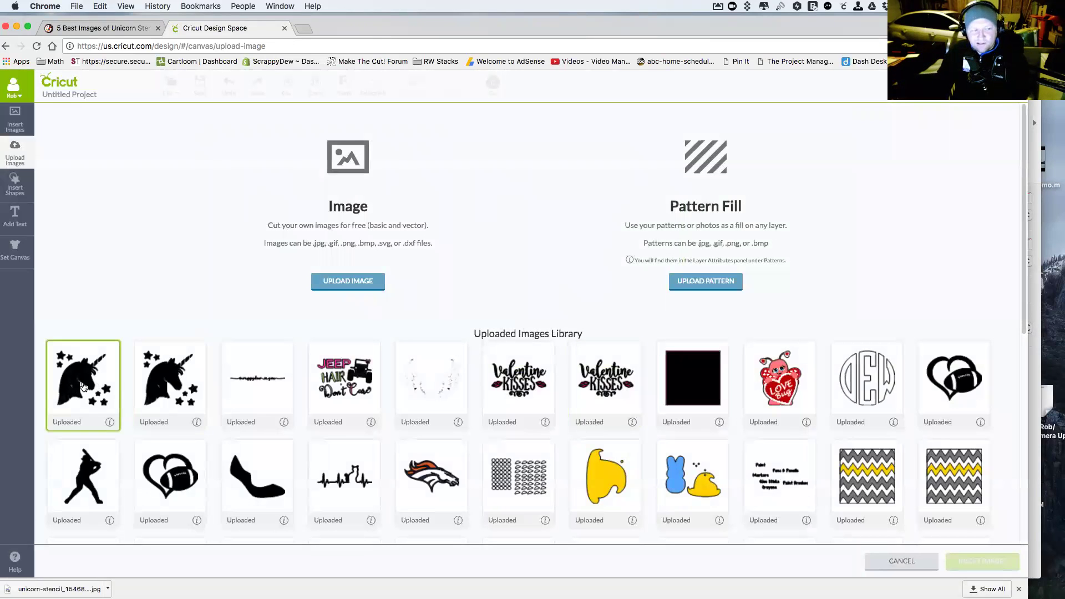
- Insert the newly uploaded unicorn image onto the canvas and enlarge it to about 6.4 inches wide near the canvas's upper-left corner
left_click(82, 385)
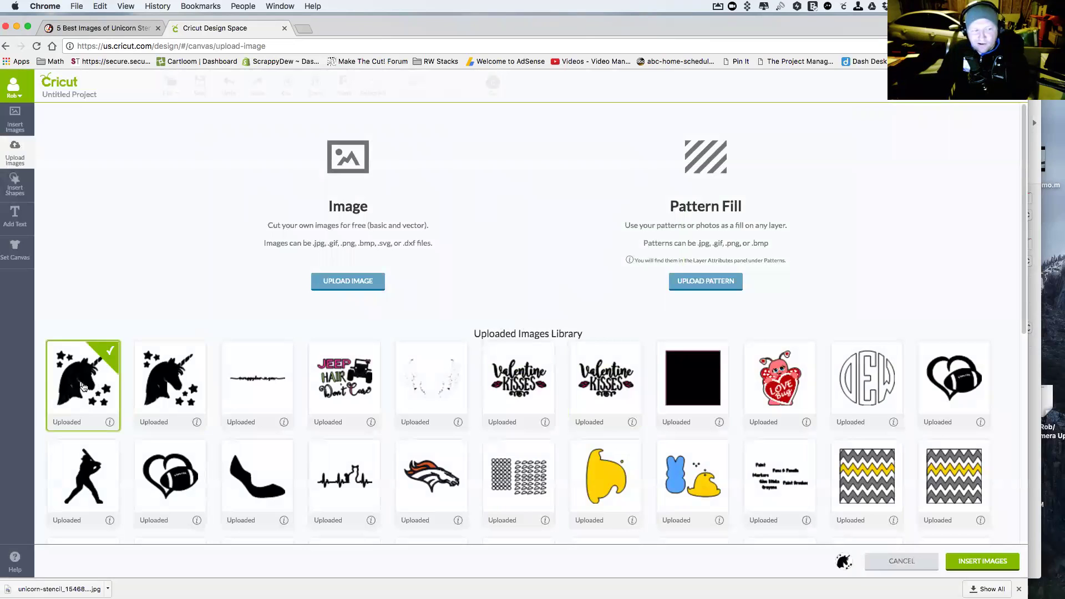
left_click(982, 561)
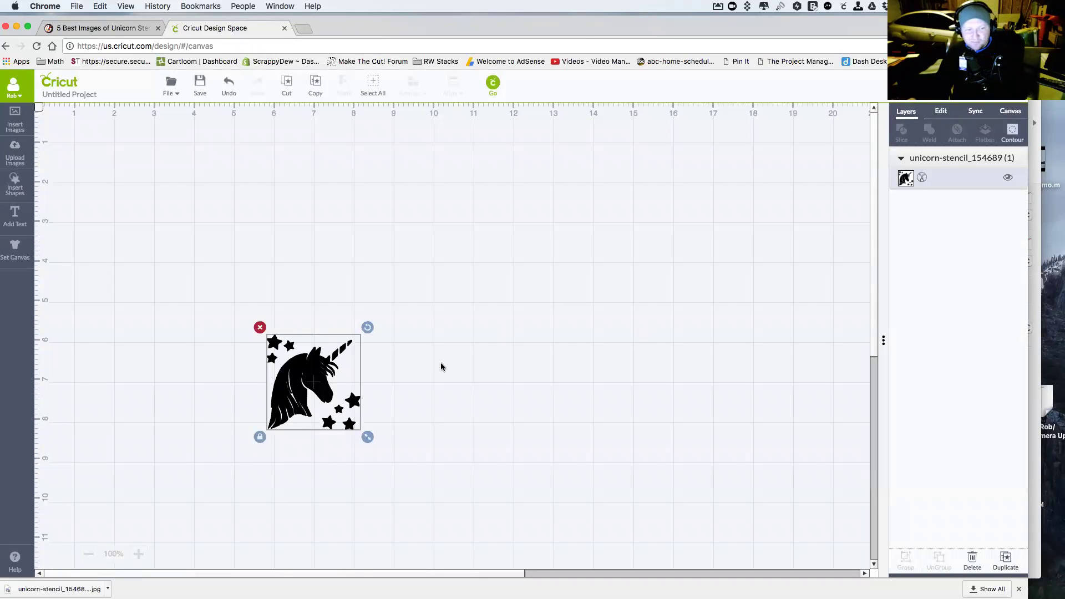
left_click_drag(323, 373, 207, 204)
left_click_drag(240, 259, 475, 435)
left_click(573, 374)
left_click(301, 317)
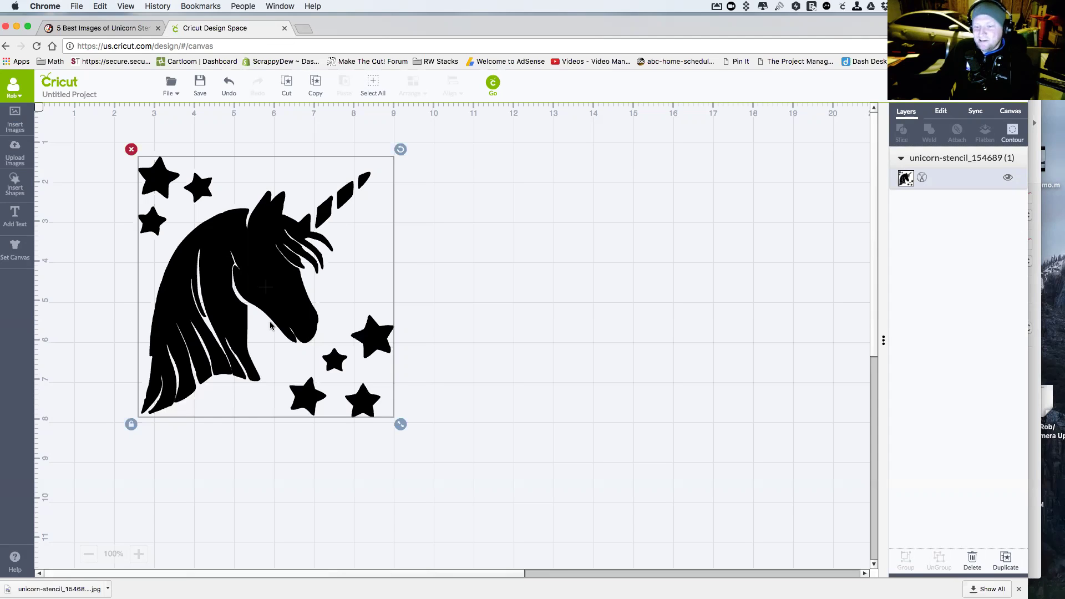
right_click(262, 255)
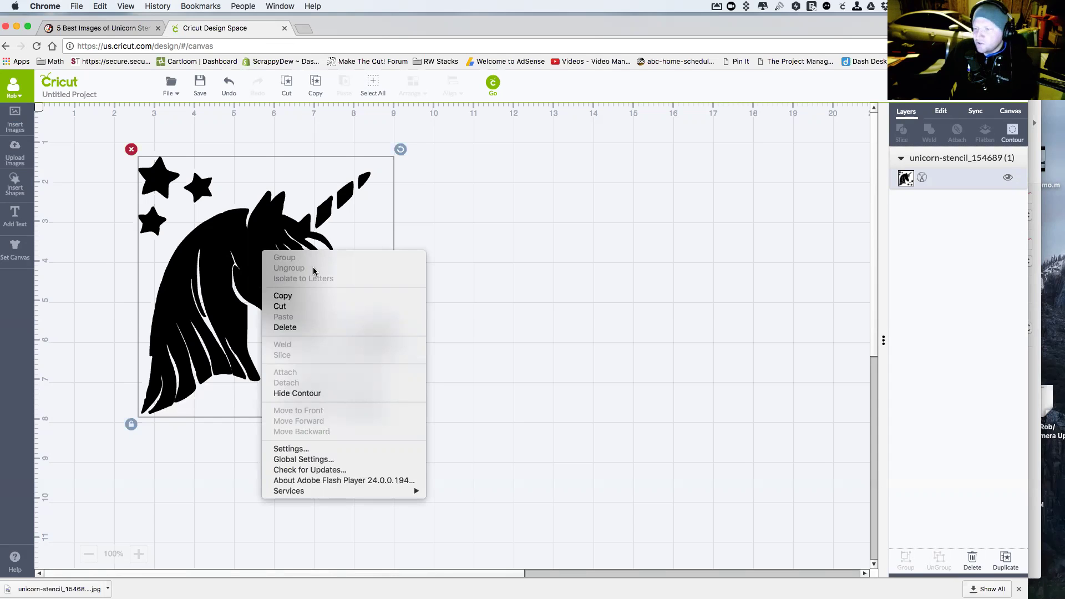
left_click(373, 232)
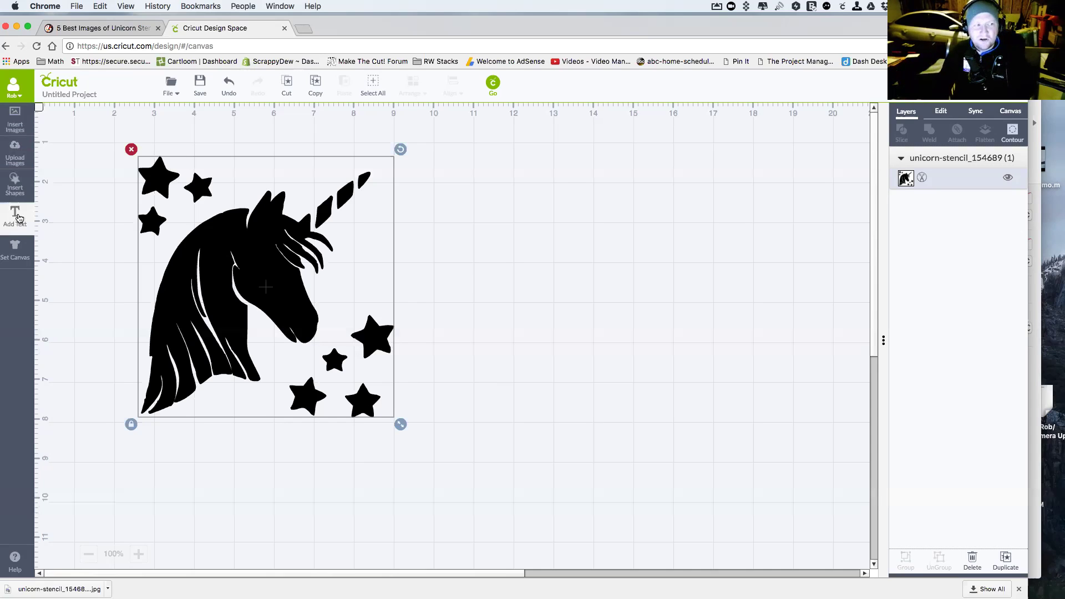
- Insert a triangle, enlarge it to about 6.4 inches wide, rotate it clockwise, and place it over the four stars below the unicorn's muzzle
left_click(21, 188)
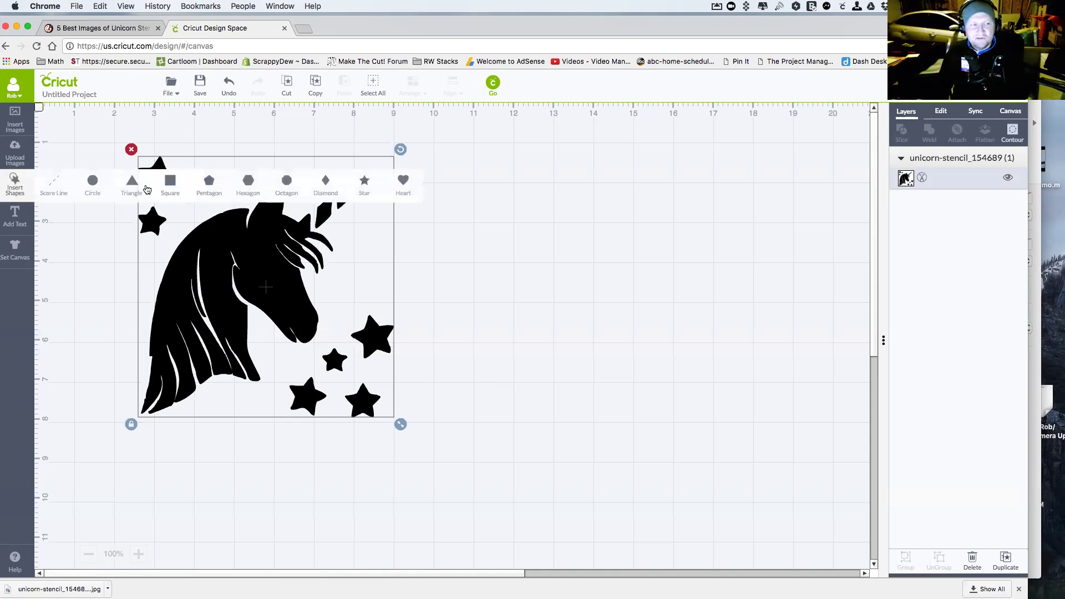
left_click(134, 184)
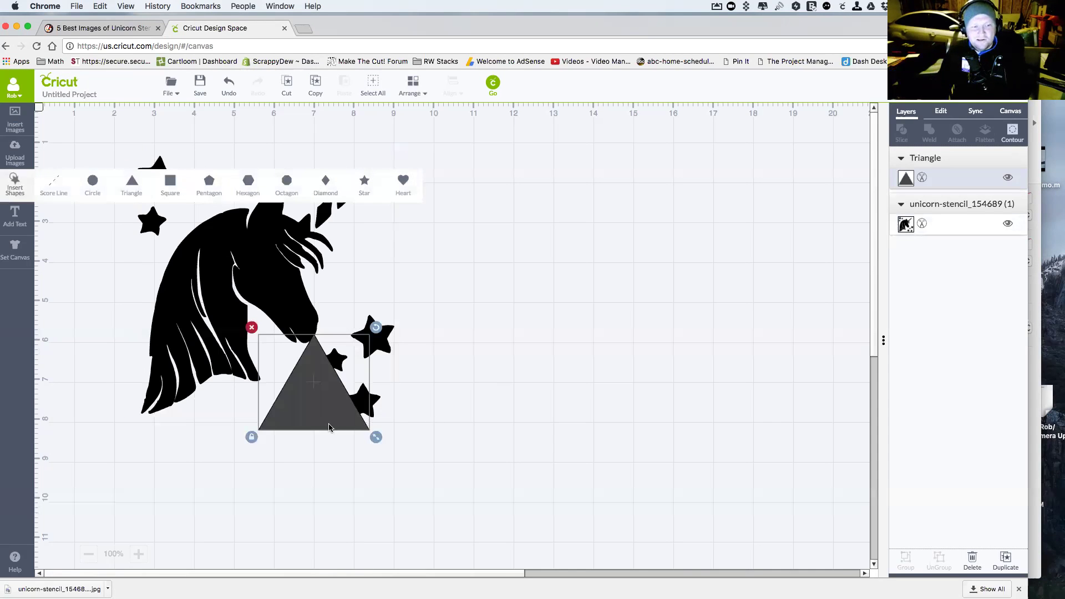
left_click_drag(332, 428, 469, 480)
left_click_drag(503, 393, 524, 414)
mouse_move(481, 520)
left_mouse_down()
mouse_move(499, 550)
mouse_move(477, 510)
left_mouse_up()
left_click_drag(395, 441, 467, 215)
left_click_drag(549, 284, 664, 476)
left_click_drag(559, 364, 373, 409)
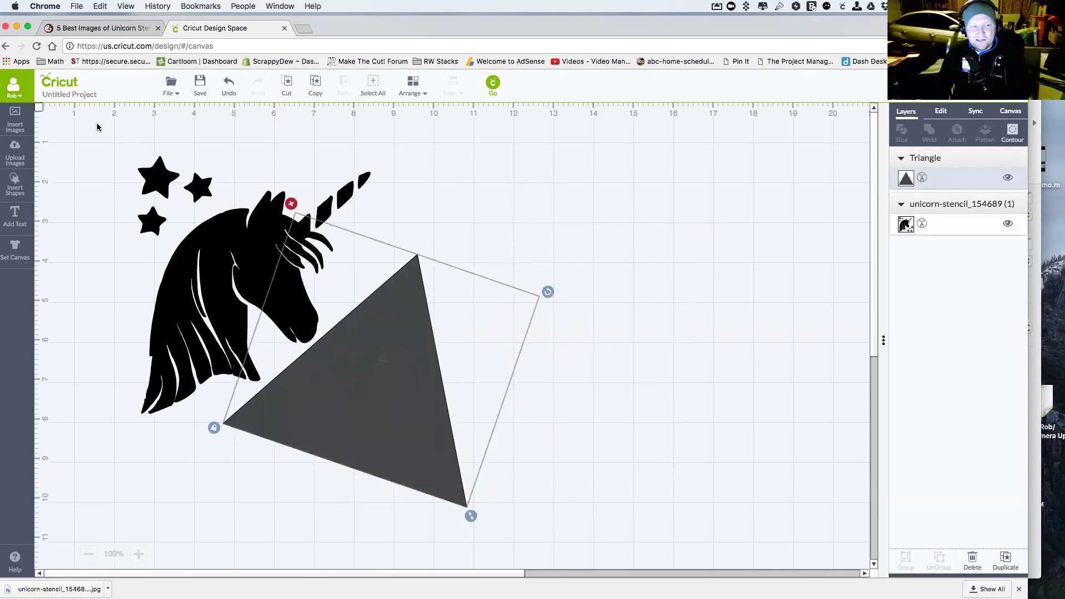
- Slice the triangle with the unicorn image and separate the triangle and the cut-out star pieces on the canvas
left_click_drag(71, 117, 646, 541)
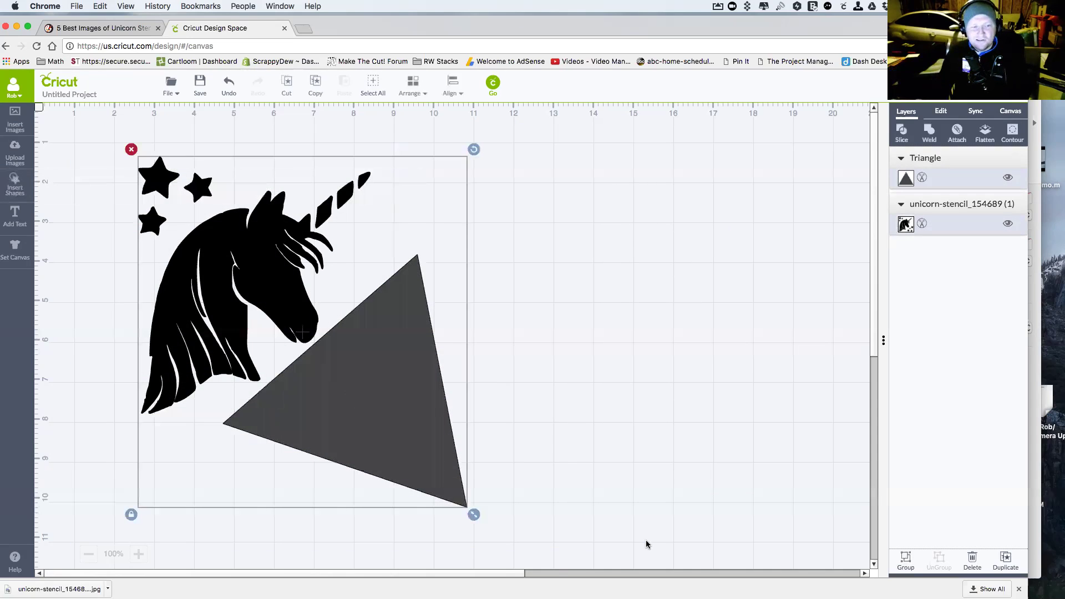
left_click(901, 132)
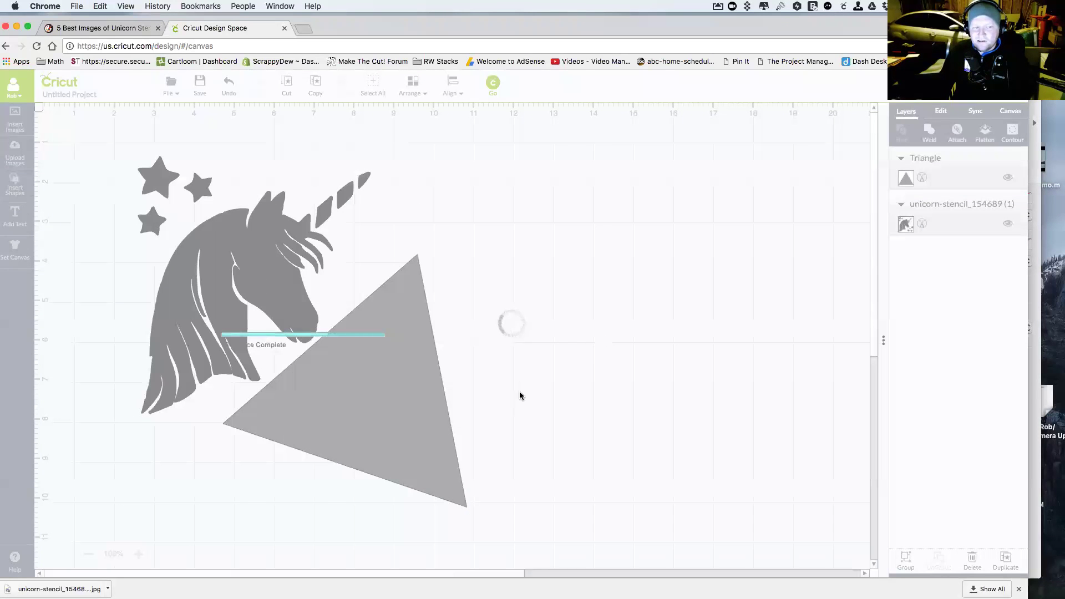
left_click_drag(408, 399, 712, 310)
left_click_drag(368, 344, 513, 403)
mouse_move(366, 410)
left_mouse_down()
mouse_move(372, 517)
mouse_move(371, 417)
left_mouse_up()
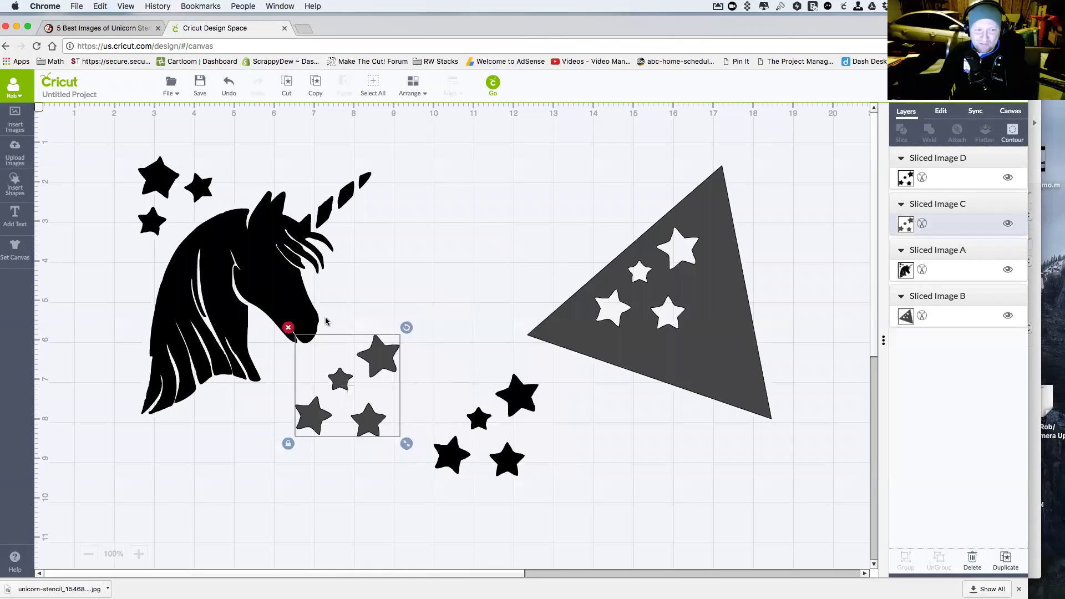
- Try deleting the gray sliced stars, undo the last two changes, and delete the triangle with the star cutouts
left_click(288, 327)
left_click(229, 82)
left_click(229, 82)
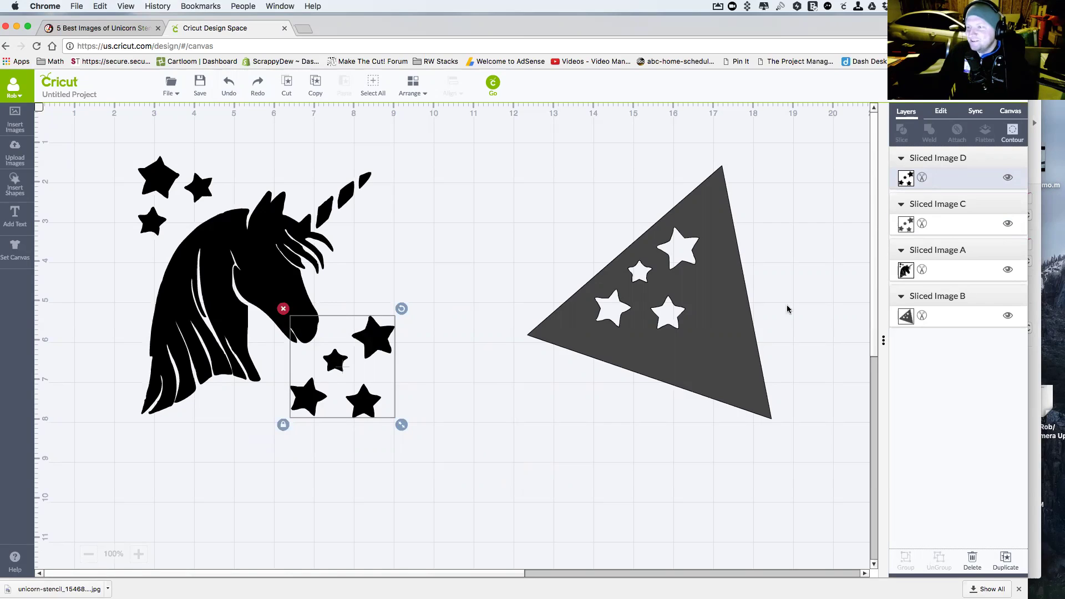
left_click(692, 301)
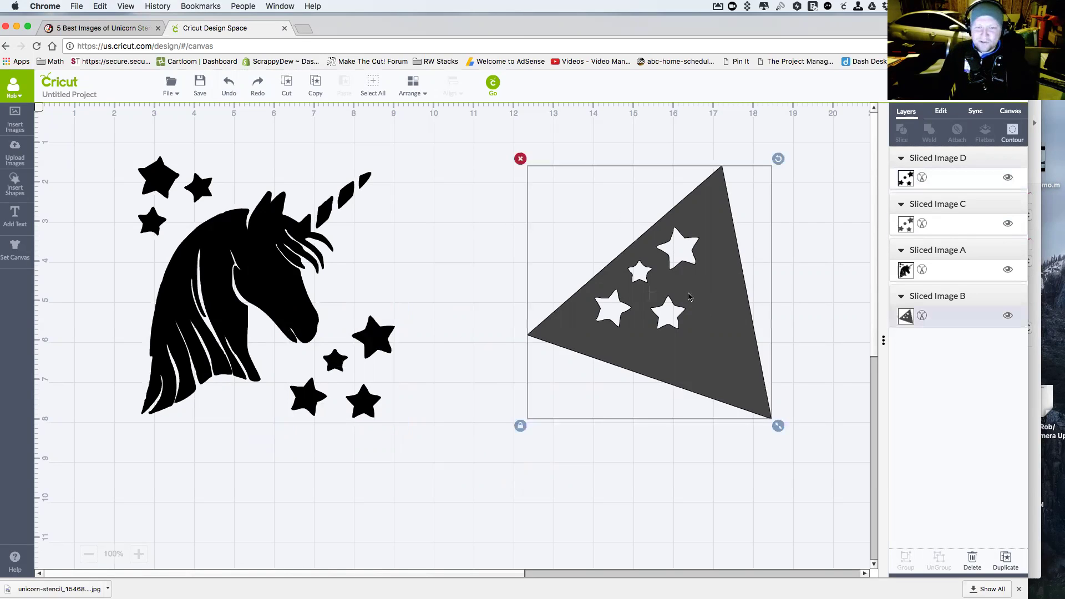
left_click(520, 160)
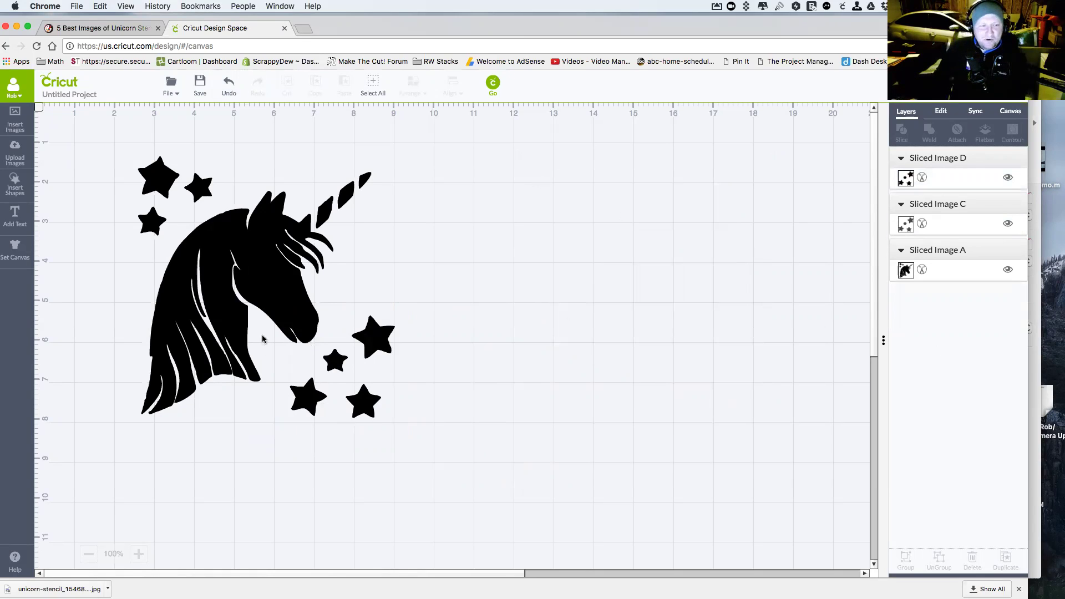
- Undo the slice and all triangle edits, including the triangle's insertion, leaving only the original unicorn image
left_click(275, 288)
left_click(425, 355)
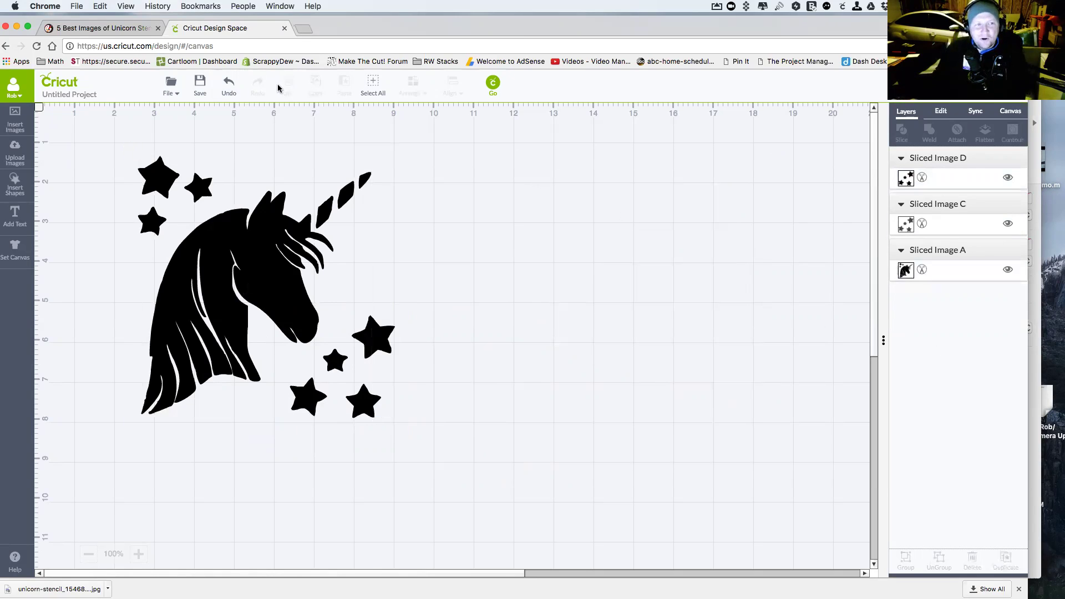
left_click(233, 87)
left_click(233, 86)
left_click(233, 87)
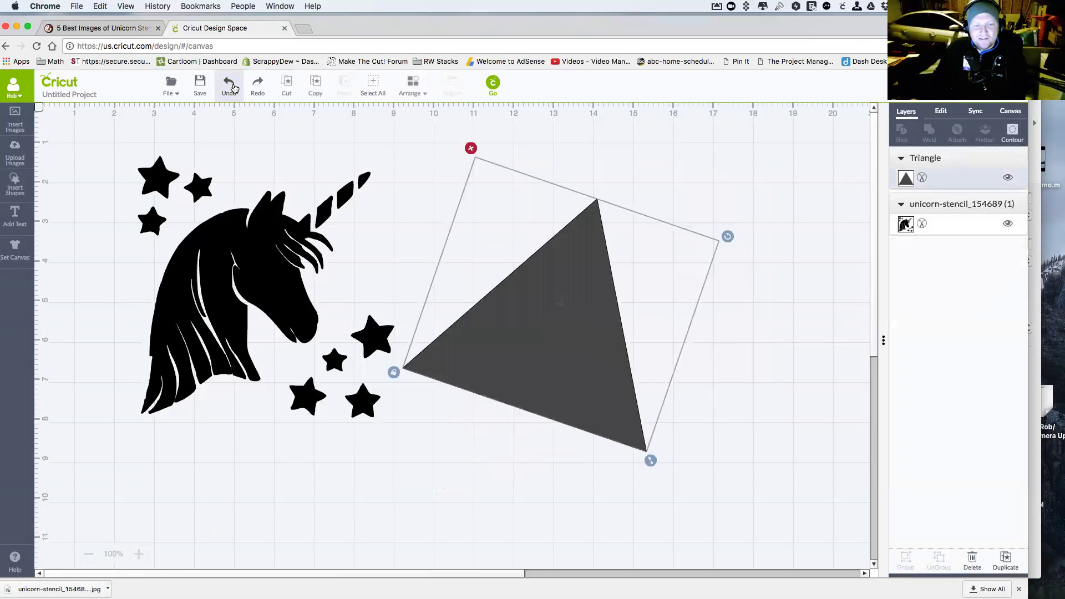
left_click(233, 87)
left_click(233, 86)
left_click(233, 86)
left_click(233, 86)
left_click(233, 86)
left_click(233, 86)
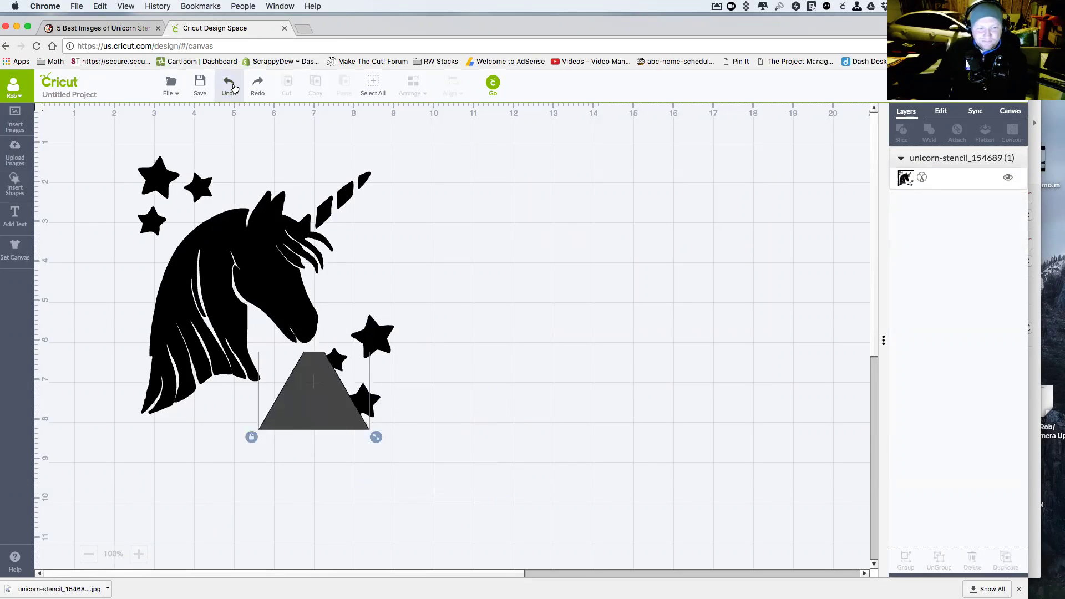
- Move the unicorn image to about X 3.44 in, Y 1.87 in, and view its contour lines
left_click_drag(354, 247, 388, 273)
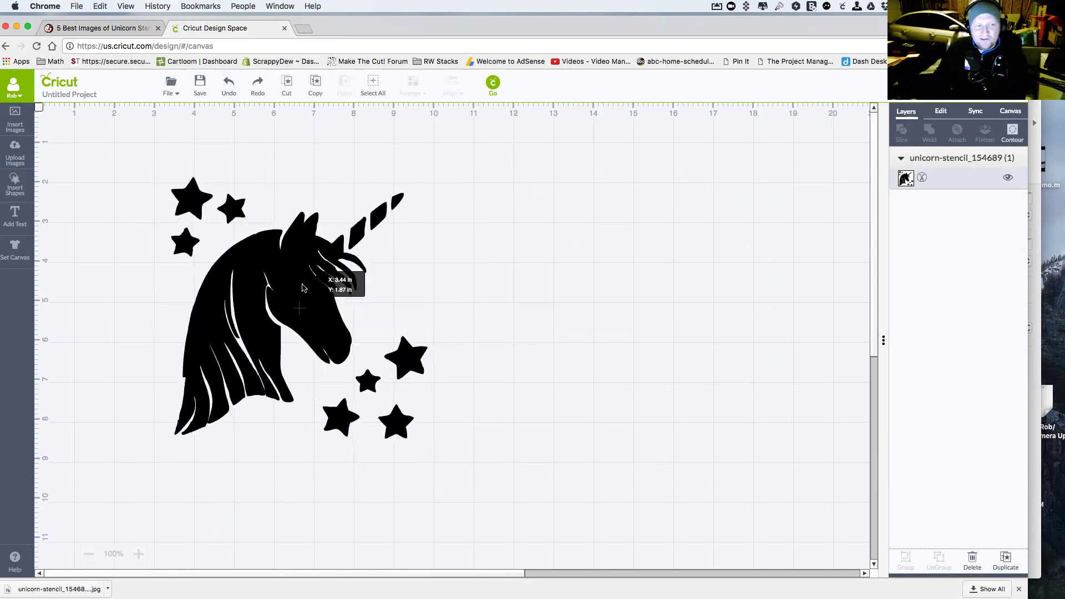
left_click(556, 301)
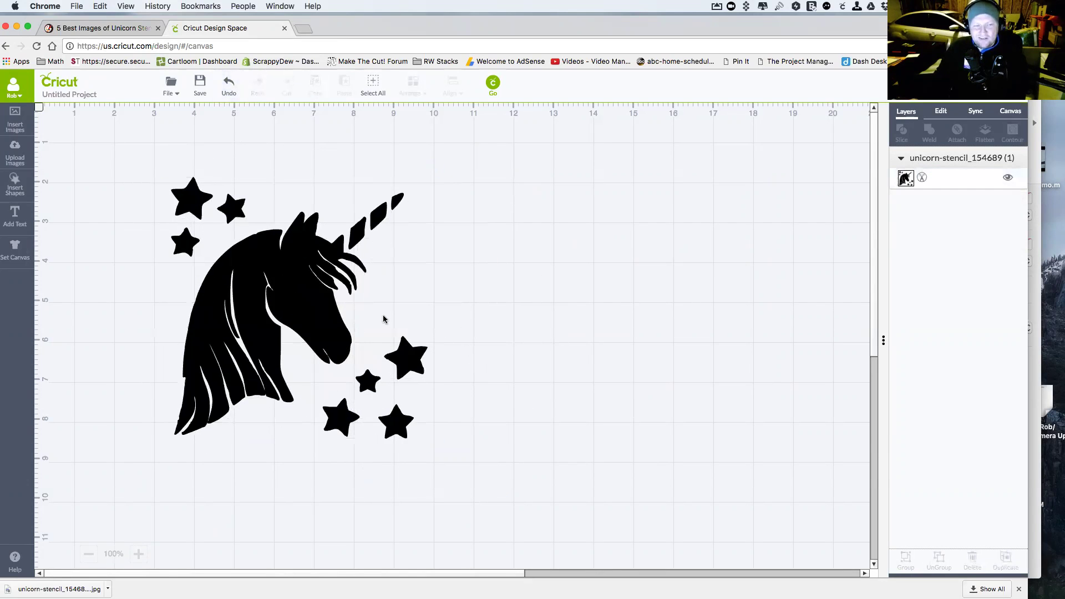
left_click(325, 310)
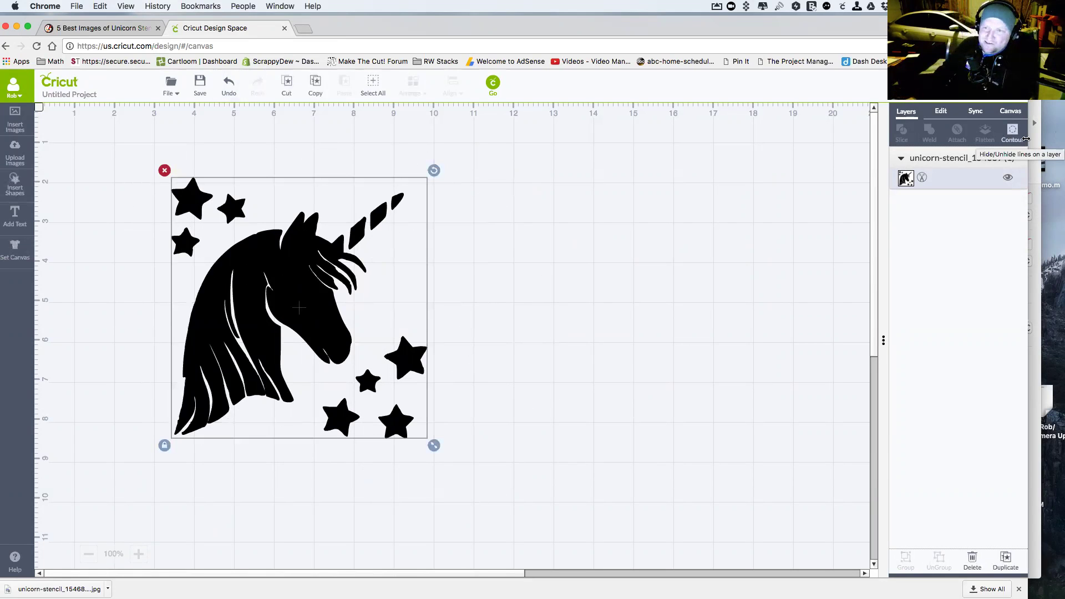
left_click(1011, 132)
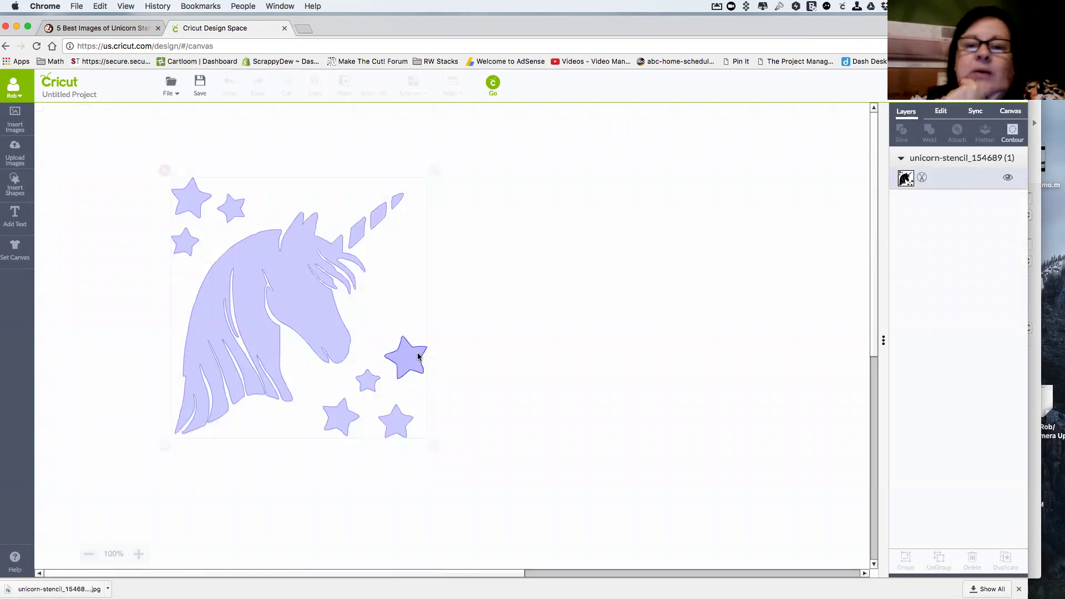
left_click(1011, 134)
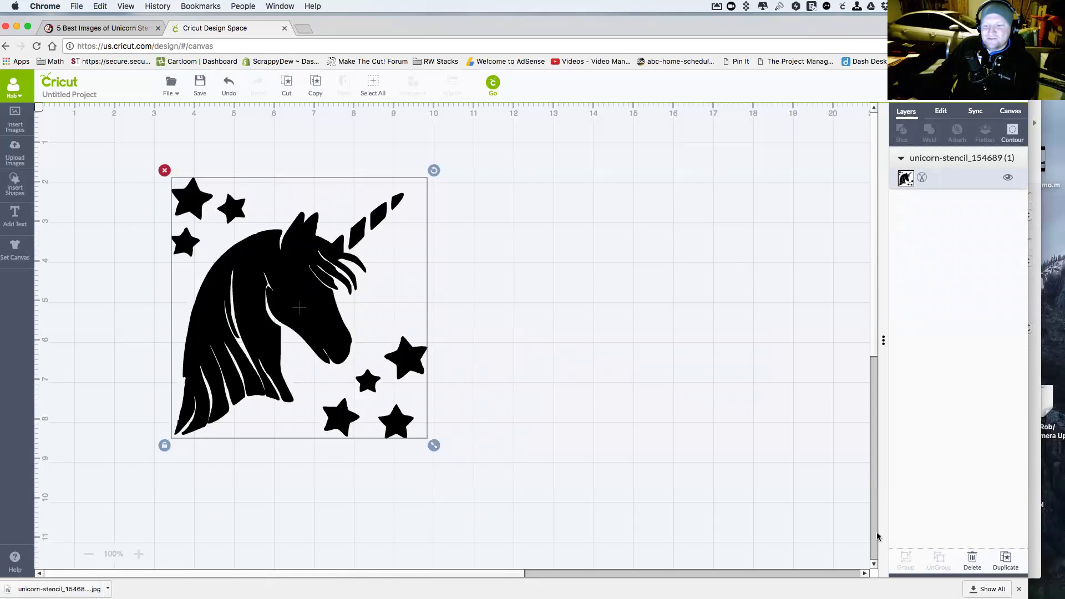
- Duplicate the unicorn image beside the original, and hide all the stars on the original with Contour
left_click(1006, 559)
left_click_drag(318, 343, 689, 342)
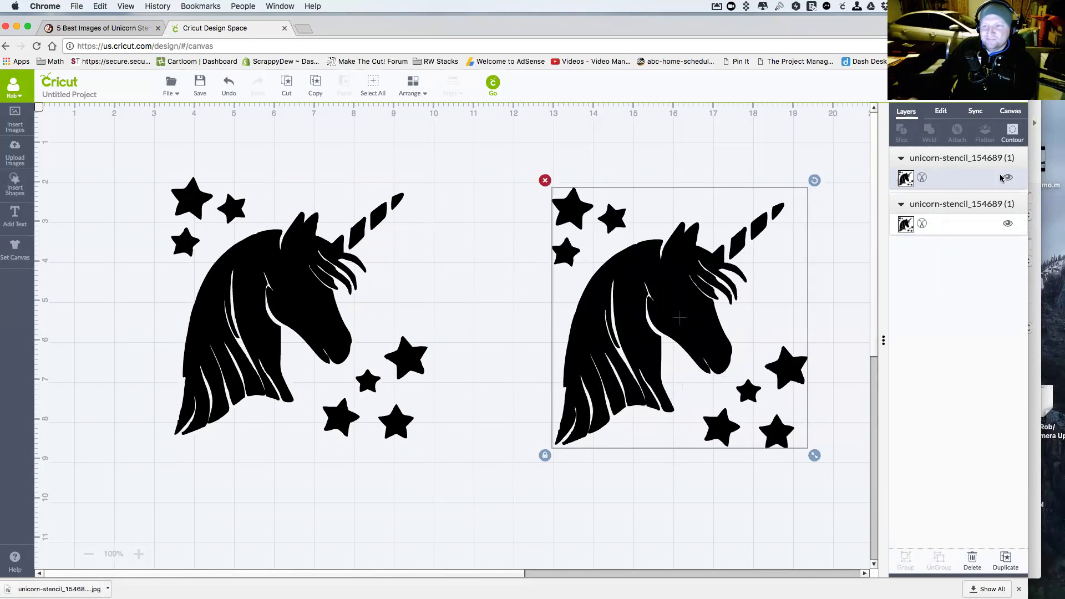
left_click(333, 260)
left_click(1011, 131)
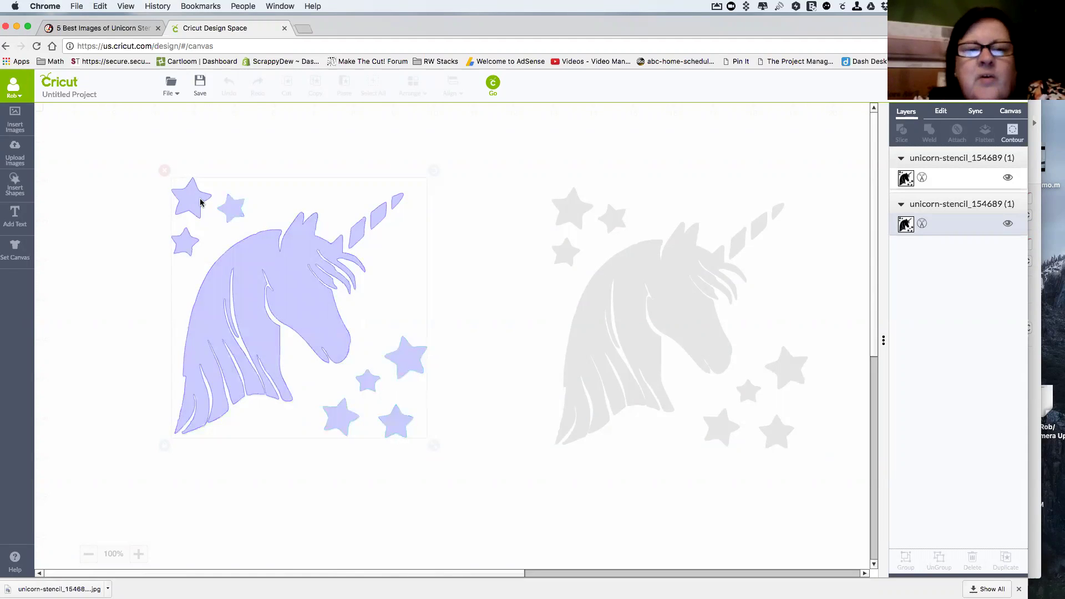
left_click(112, 239)
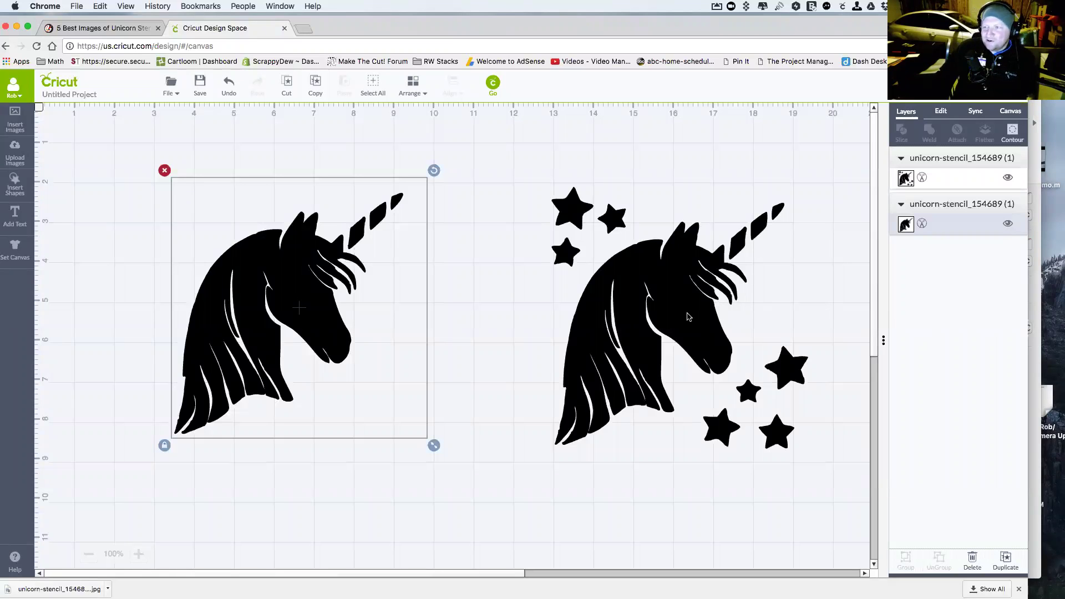
- Hide the head and horn pieces of the duplicate with Contour, and move its stars into place around the original unicorn
left_click(634, 299)
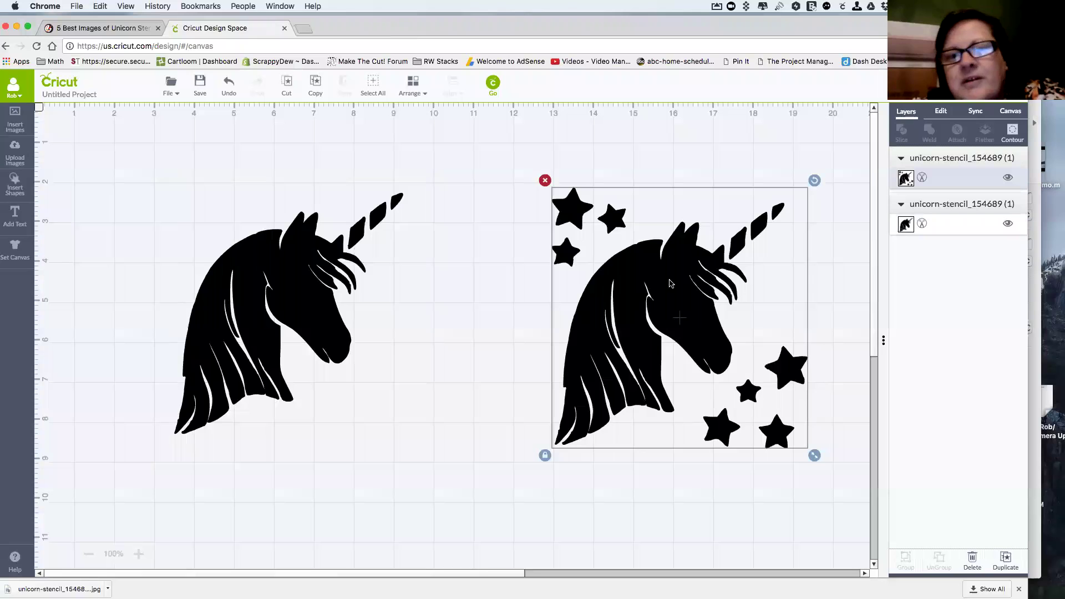
left_click(1013, 133)
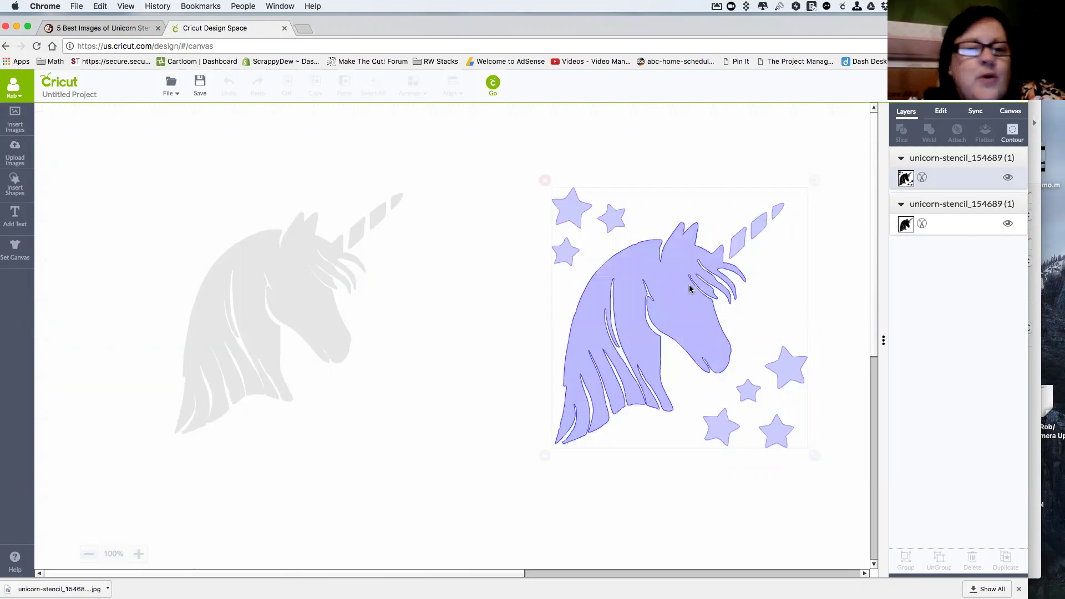
left_click(779, 212)
left_click(765, 157)
left_click_drag(792, 382, 392, 375)
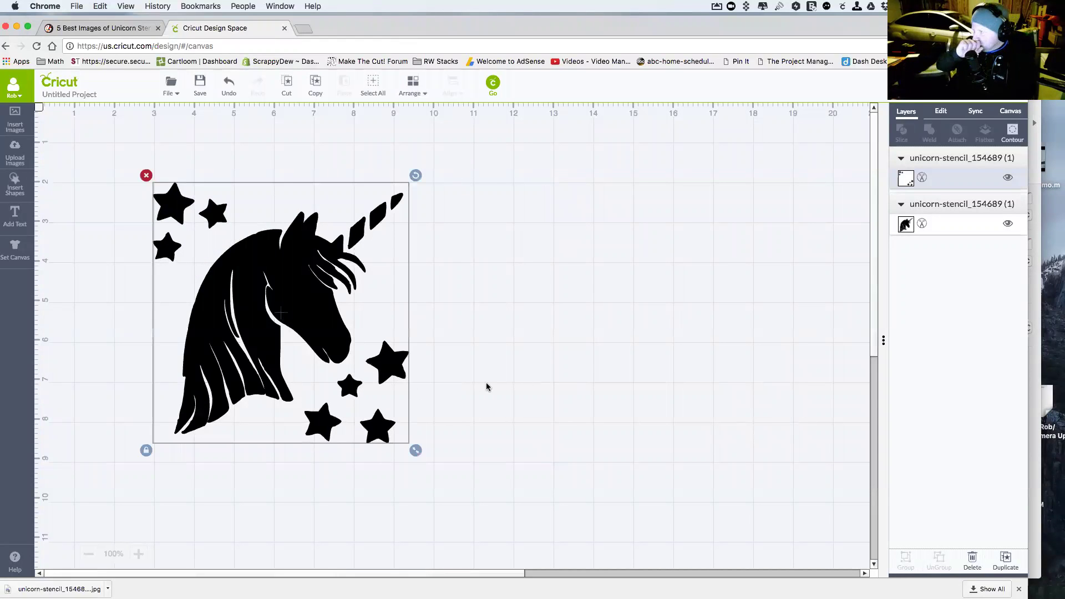
- Color the star layer golden yellow (#f2b31b)
left_click(906, 178)
left_click(744, 210)
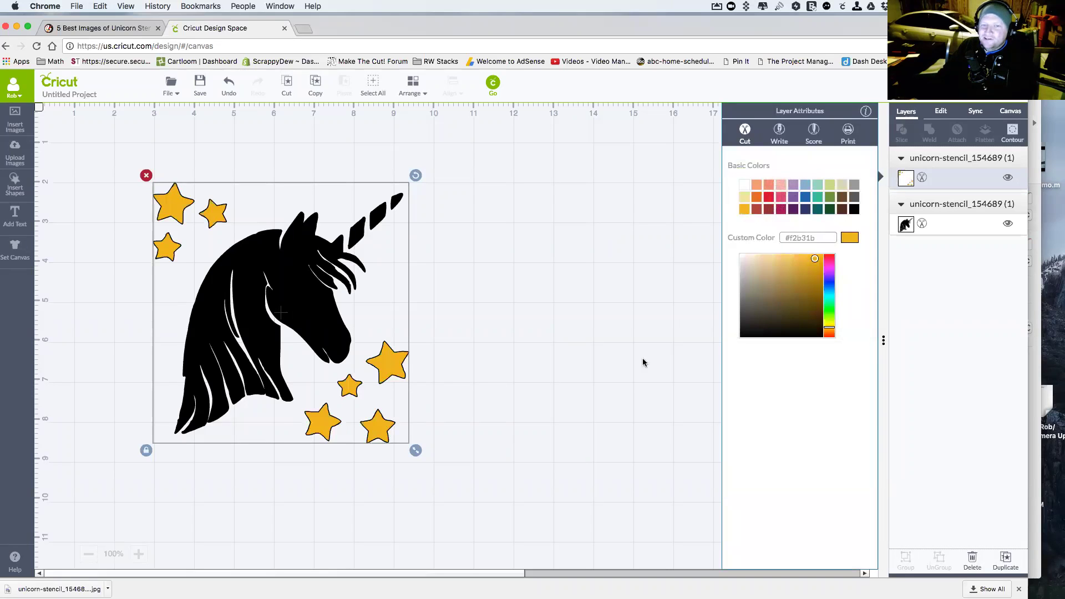
left_click(610, 382)
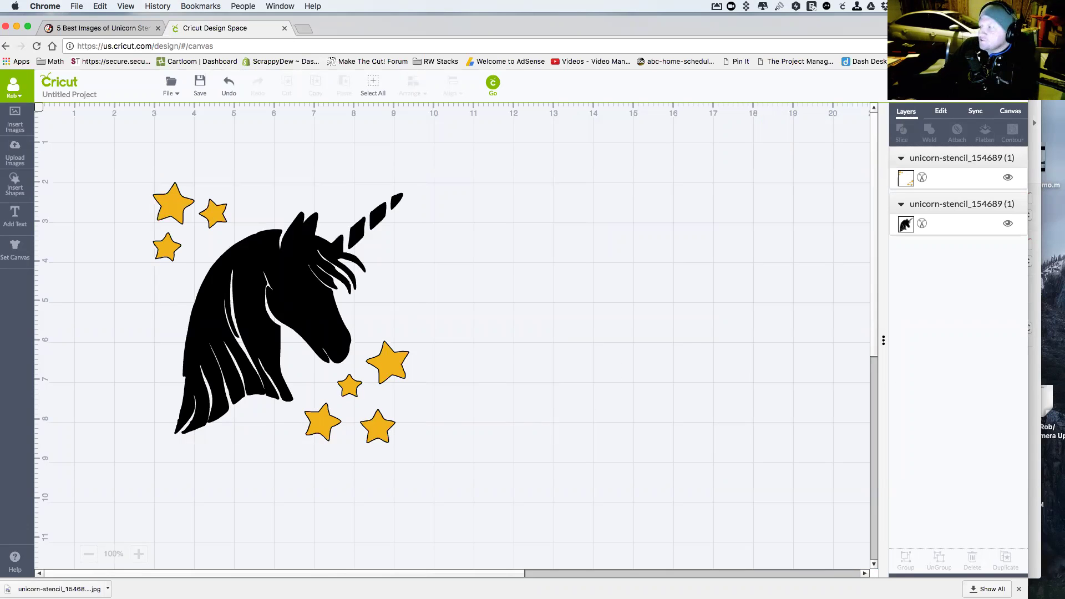
- Switch to Keynote to examine the Problem 1 example of the recolored unicorn, and return to Cricut Design Space
key("super+Tab")
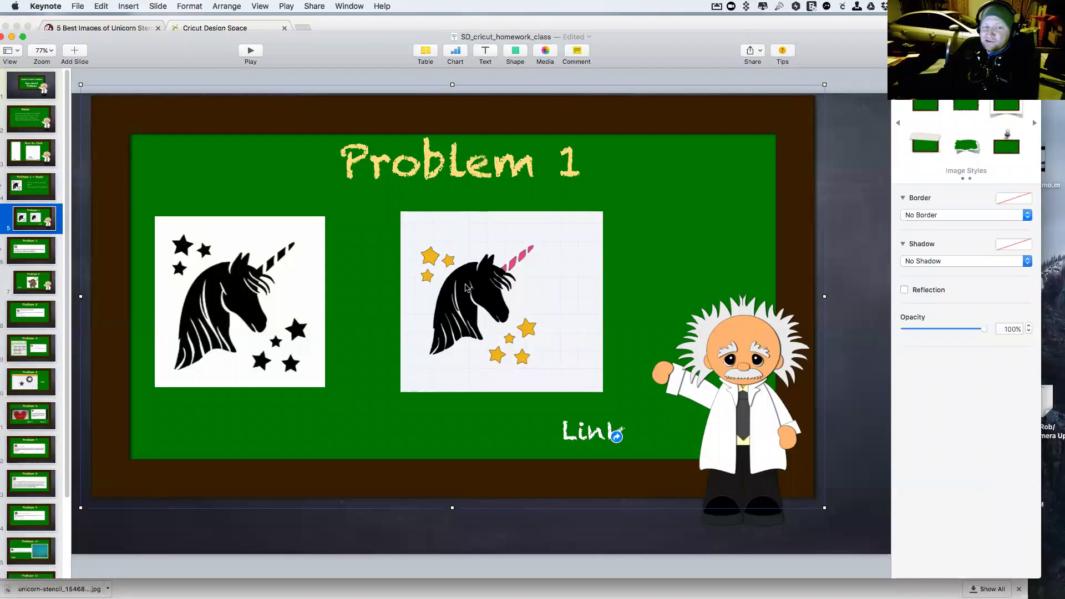
left_click(535, 265)
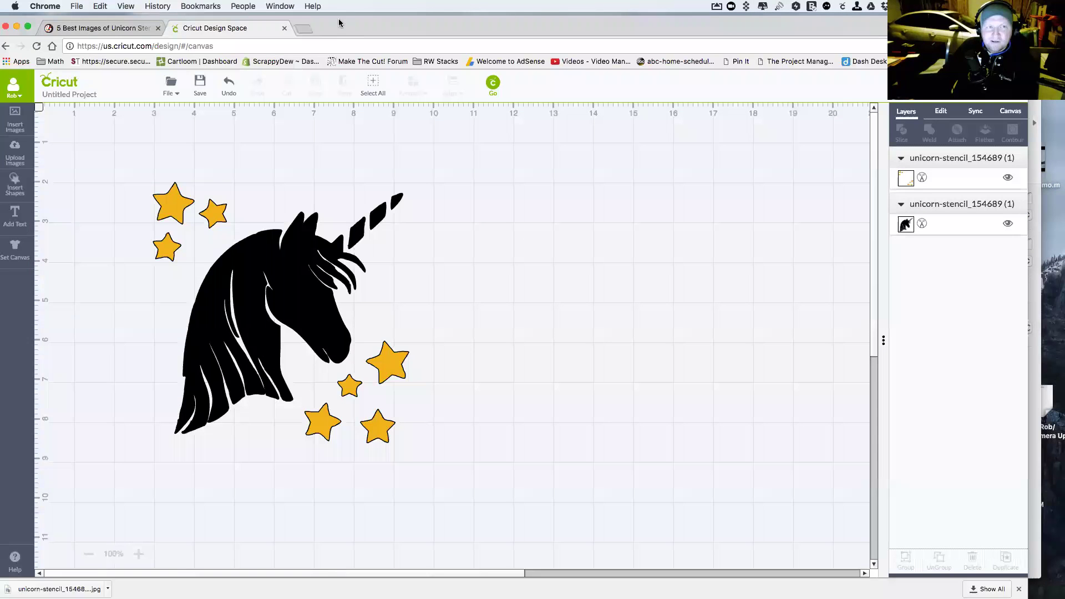
left_click(338, 22)
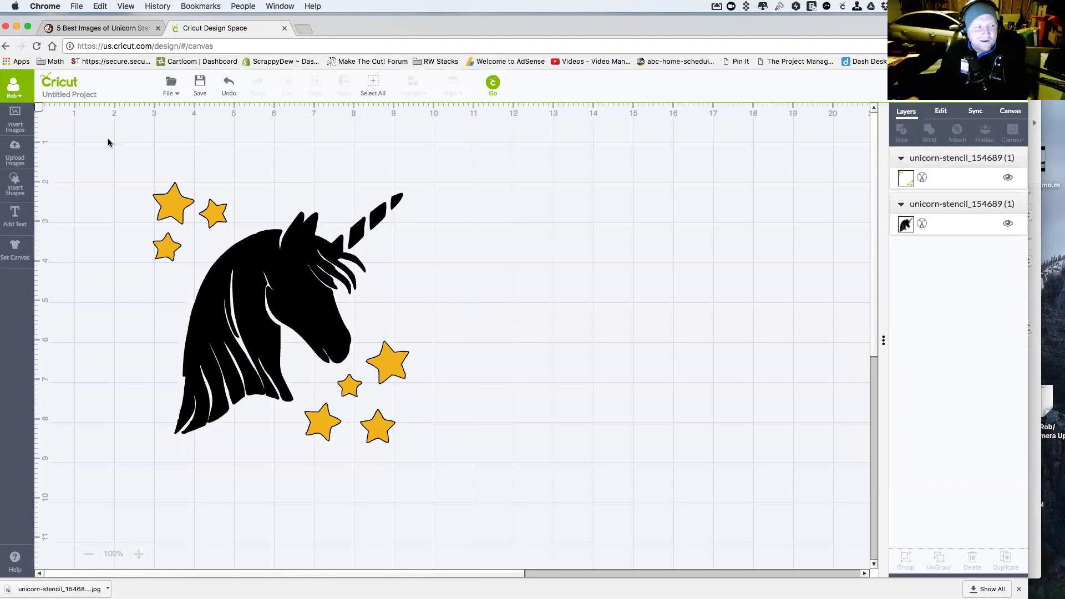
- Insert a square, stretch it into a rectangle about 0.8 by 2.9 inches, and rotate it into place along the horn's upper-left side
left_click(17, 184)
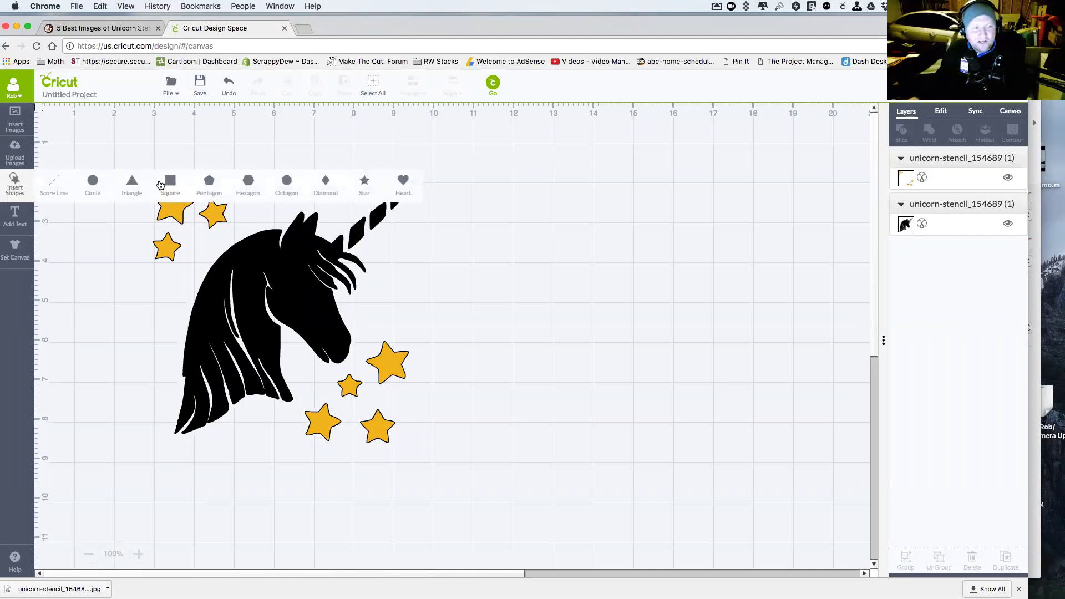
left_click(168, 182)
left_click_drag(315, 407, 577, 215)
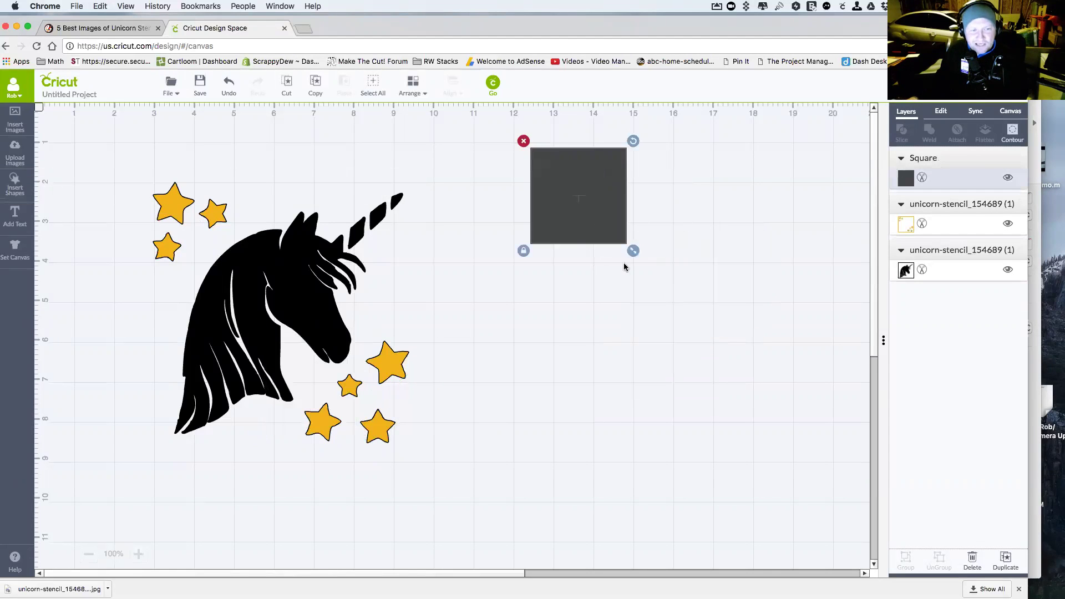
mouse_move(631, 249)
left_mouse_down()
mouse_move(577, 221)
mouse_move(653, 267)
mouse_move(637, 267)
left_mouse_up()
left_click_drag(606, 218, 555, 269)
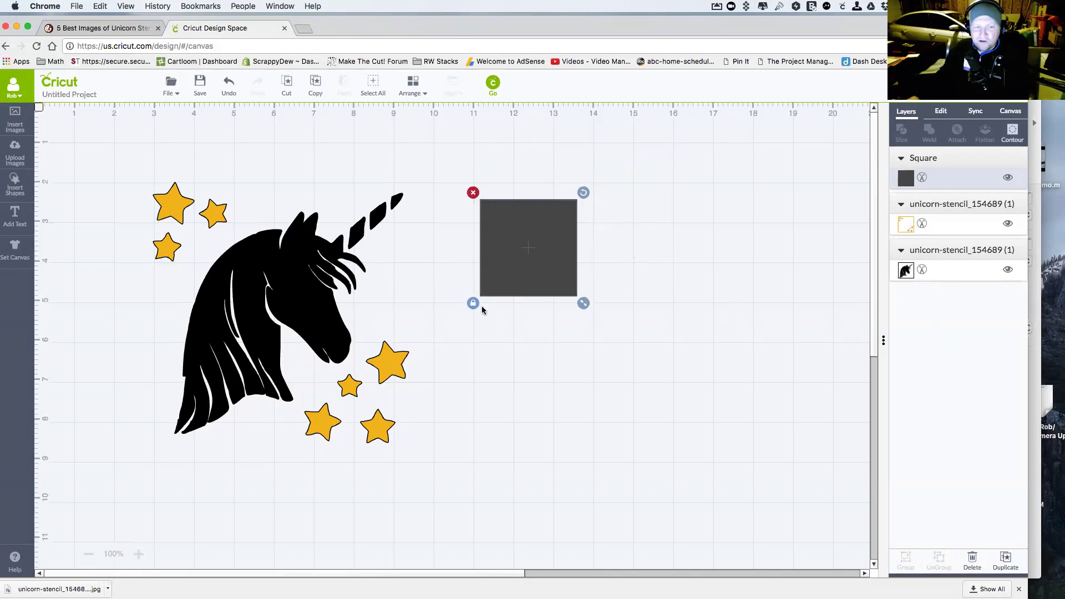
left_click_drag(583, 302, 517, 324)
left_click(473, 328)
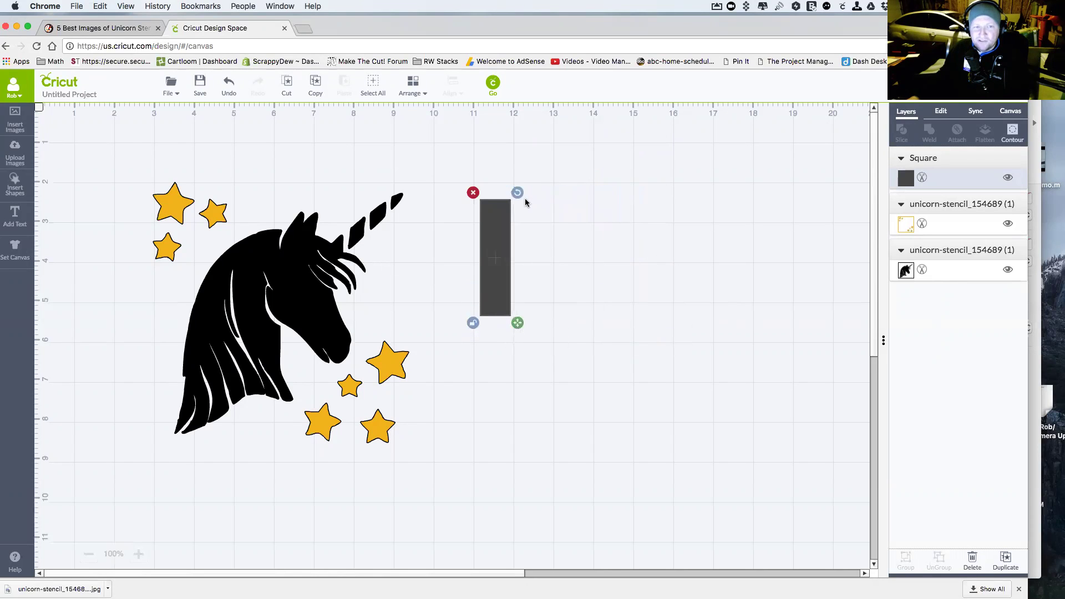
left_click_drag(518, 193, 431, 159)
left_click_drag(402, 184, 396, 186)
left_click(481, 253)
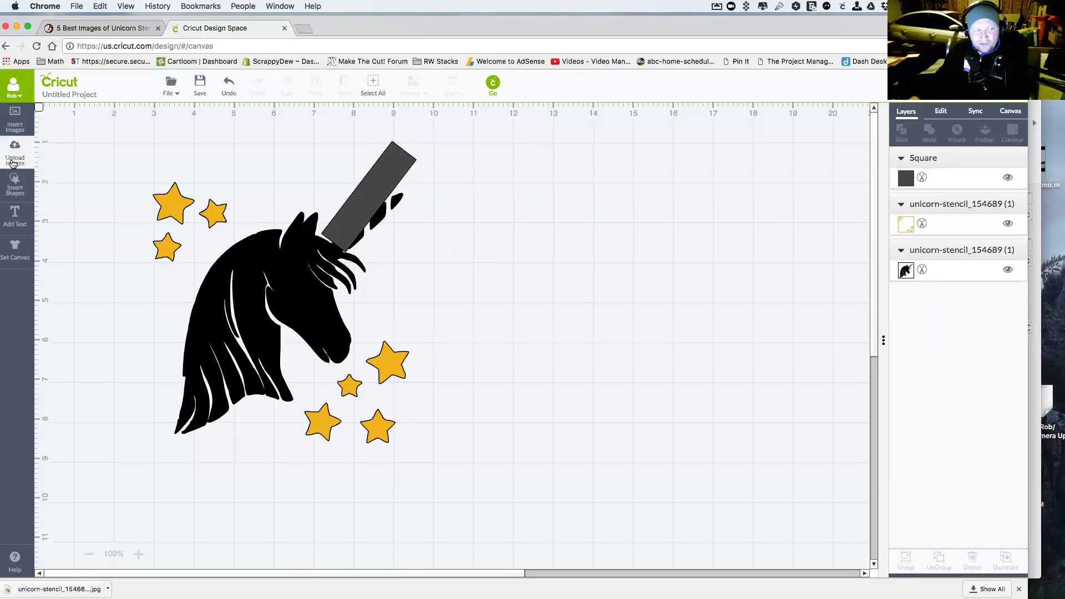
- Insert a second square, narrow it to about 0.8 by 2.4 inches, and rotate it over the lower-right side of the horn
left_click(15, 188)
left_click(170, 182)
left_click_drag(321, 396, 498, 272)
left_click_drag(545, 314, 472, 315)
left_click(434, 338)
left_click_drag(479, 207, 412, 205)
left_click(526, 248)
left_click(544, 256)
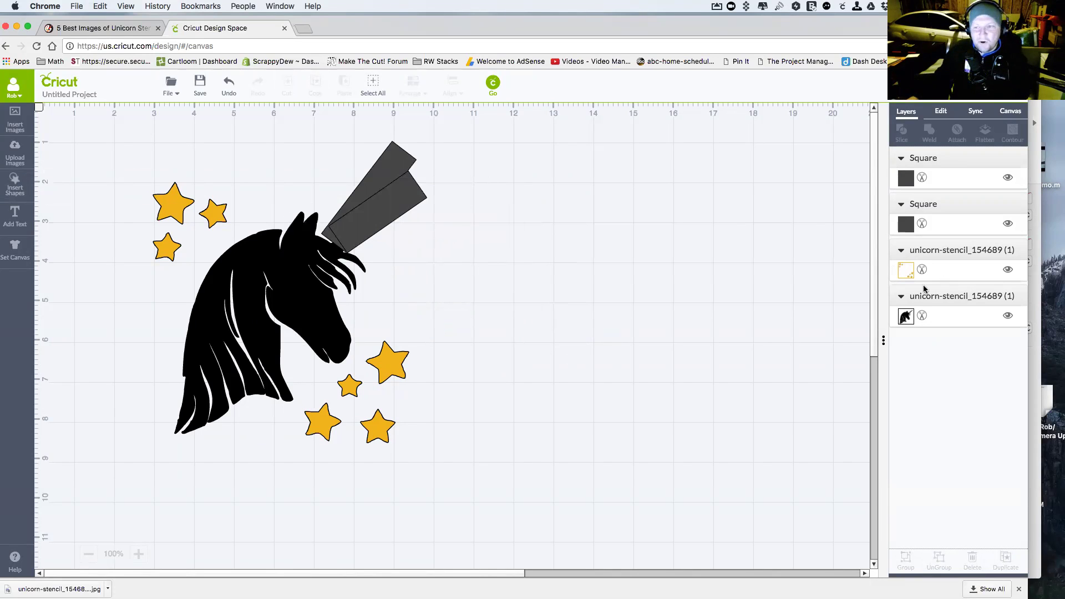
- Hide the yellow star layer
left_click(1008, 269)
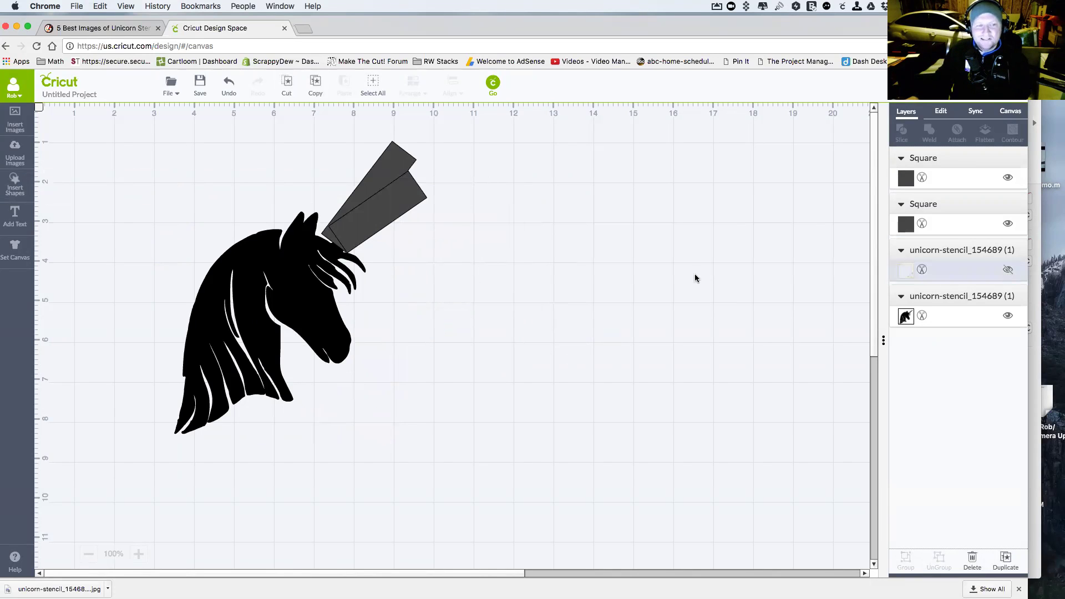
- Select the black head and both rectangles together on the canvas, and switch to Finder
left_click_drag(113, 117, 497, 480)
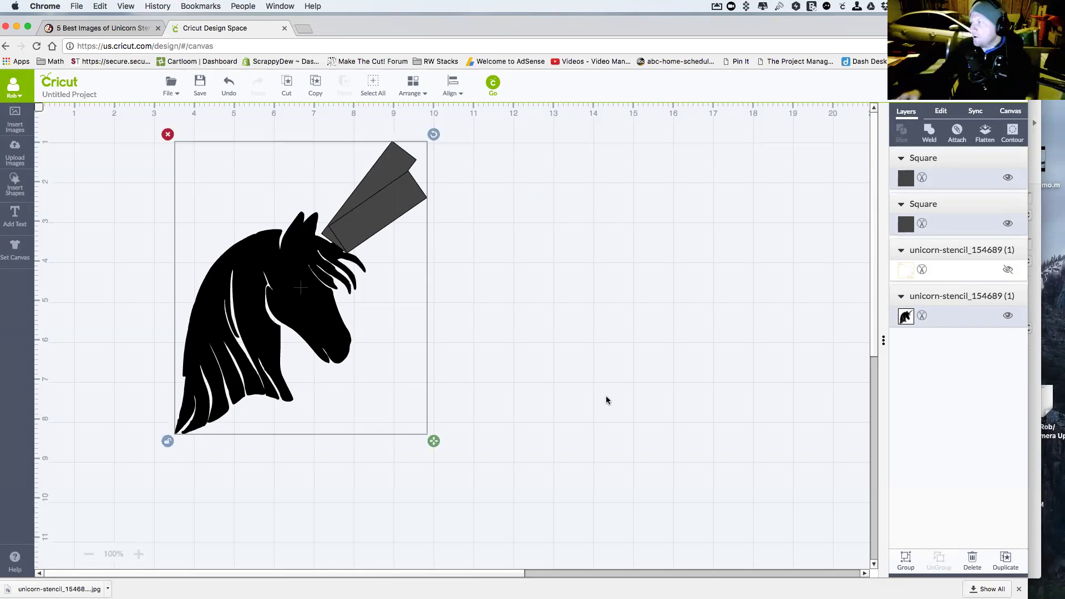
key("super+Tab")
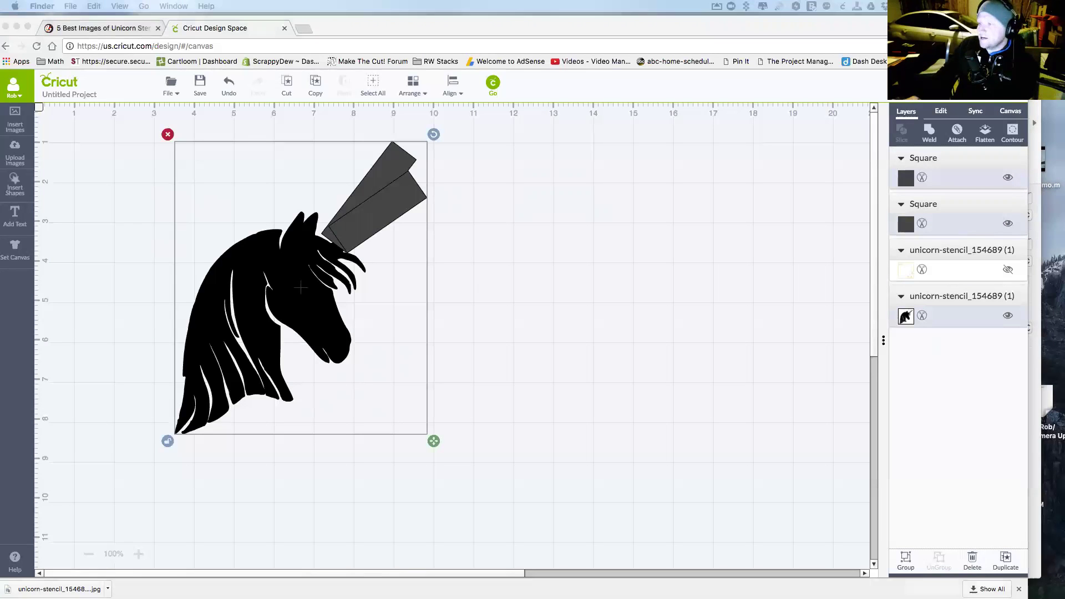
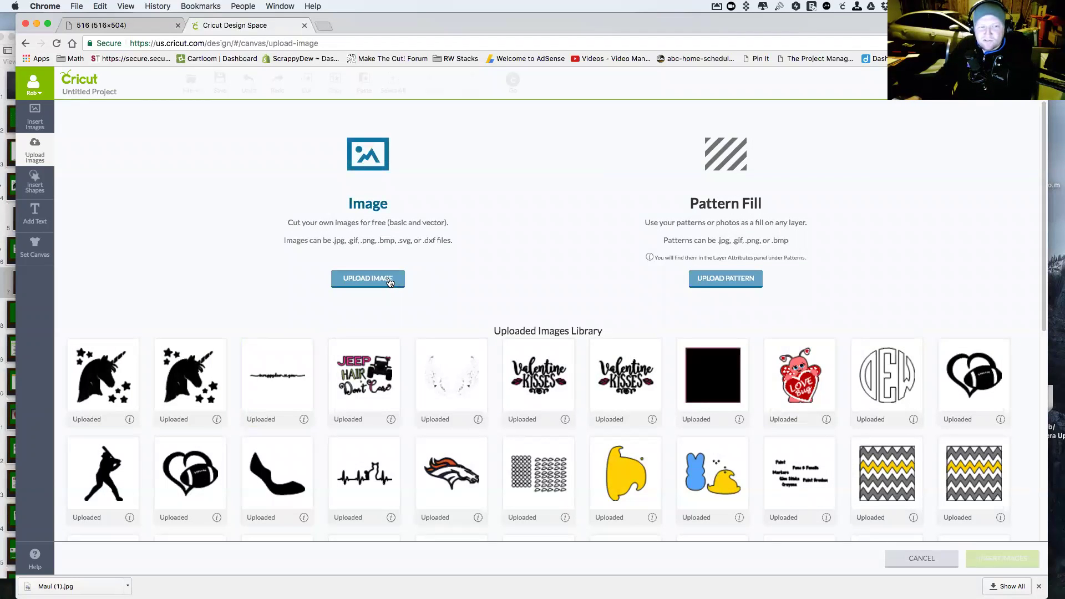
- Start a new image upload and load Maui (1).jpg from the Downloads folder
left_click(390, 283)
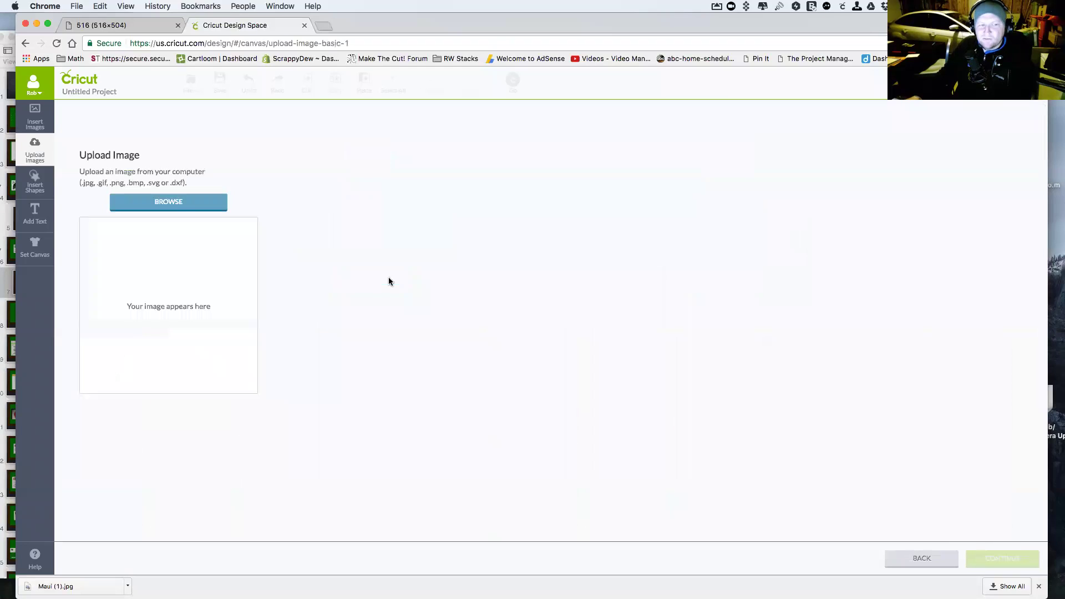
left_click(175, 204)
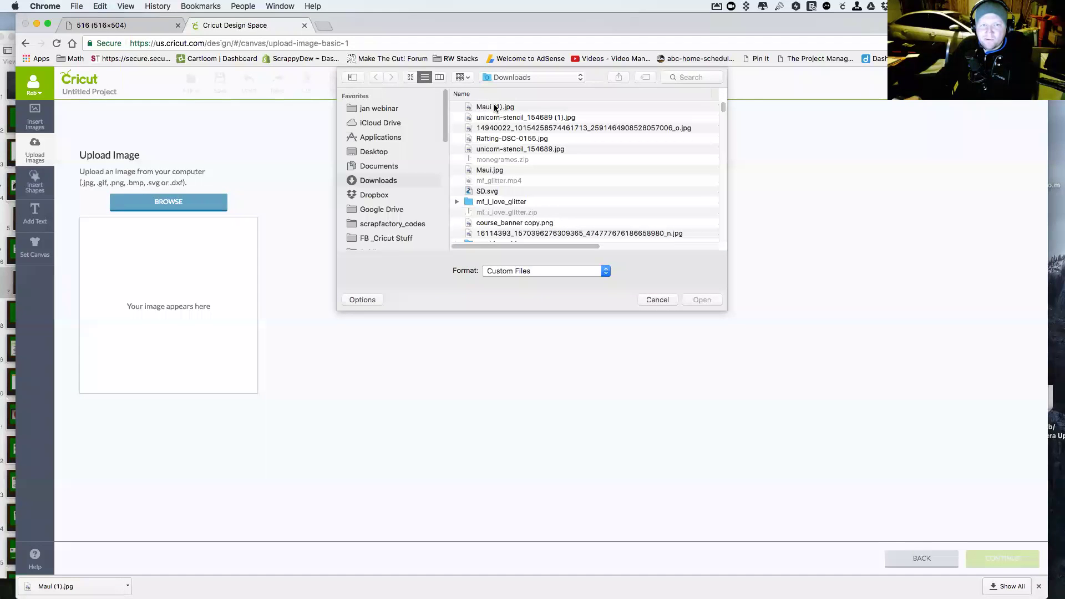
left_click(495, 108)
left_click(701, 299)
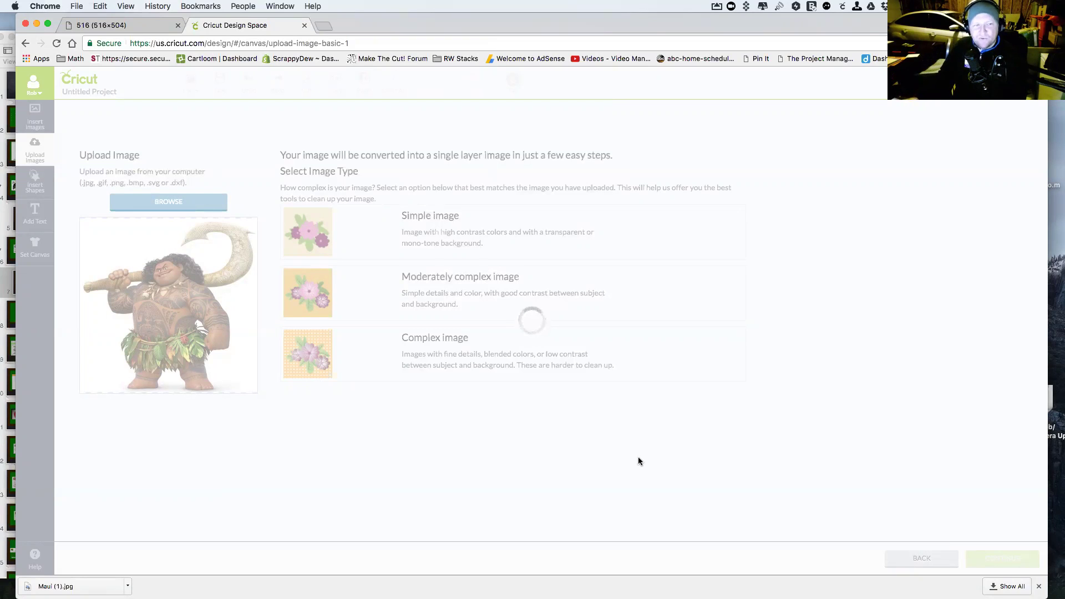
- Classify the uploaded picture as a Simple image and continue to the Select & Erase stage
left_click(432, 341)
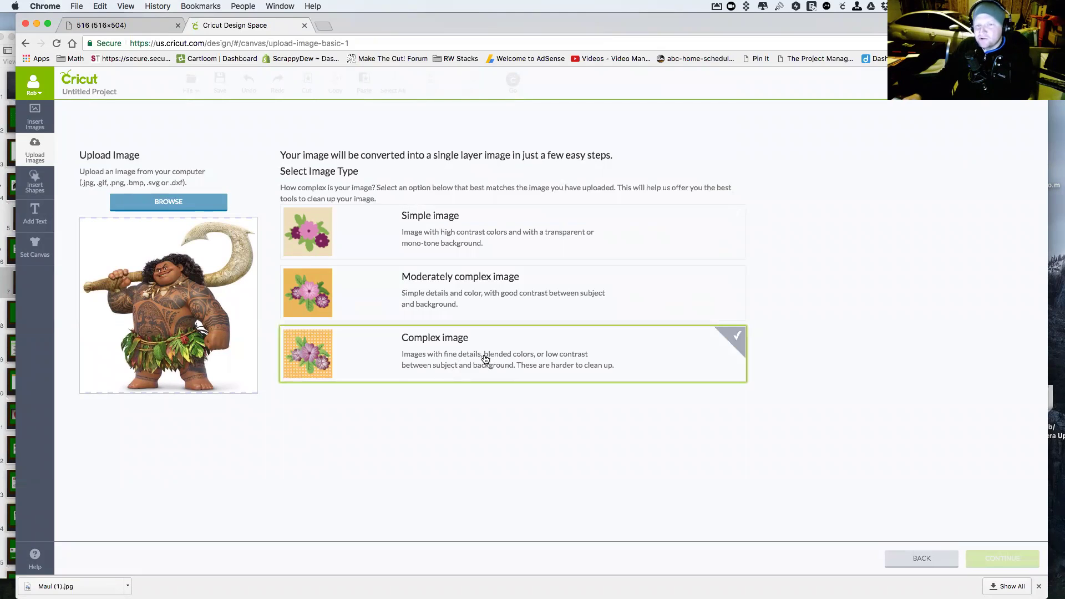
left_click(454, 241)
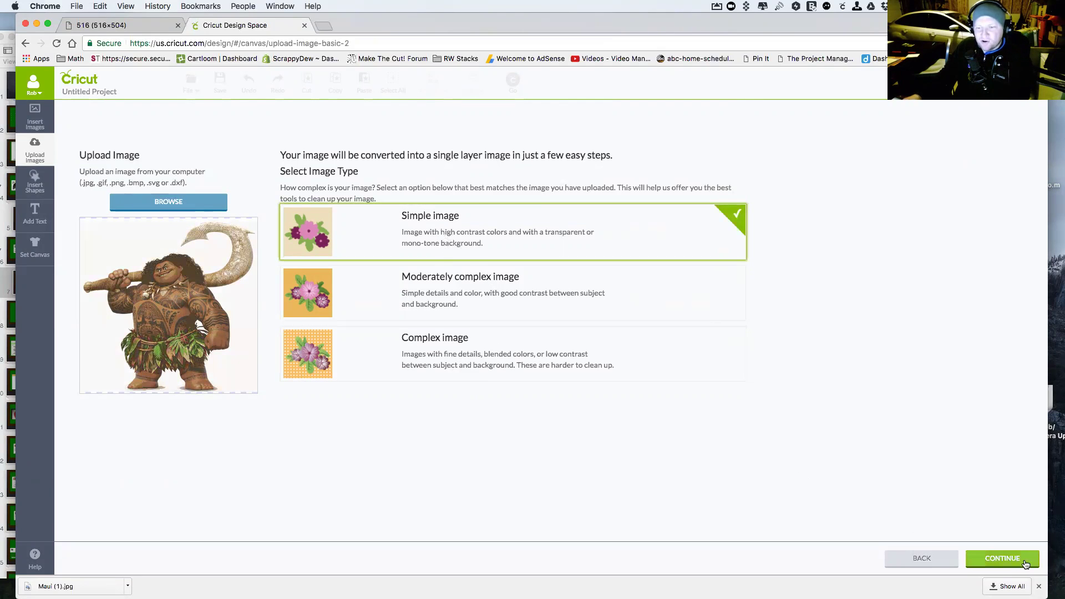
left_click(1025, 563)
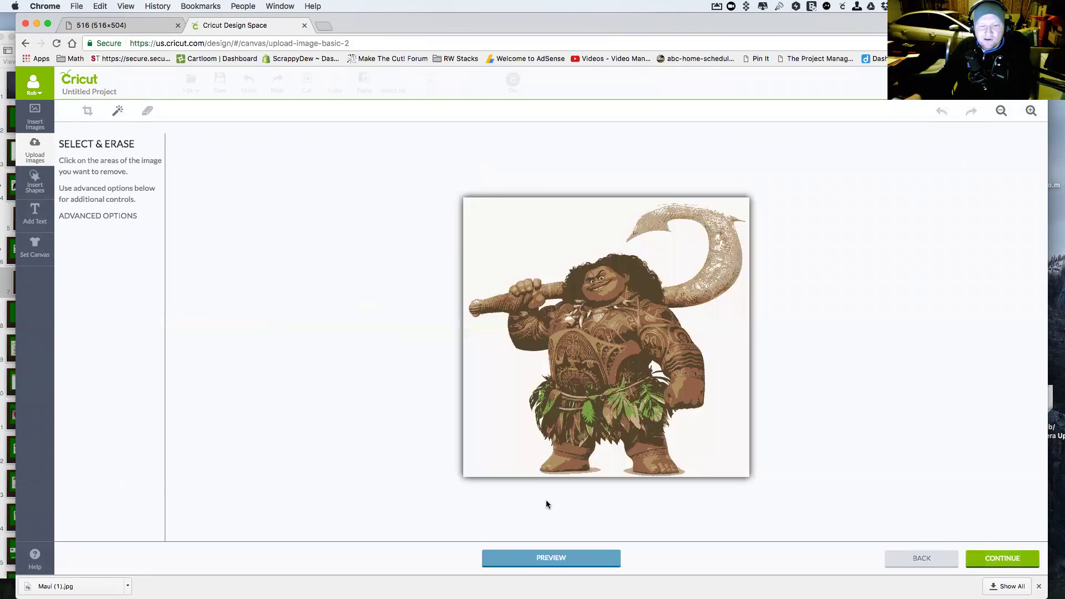
- Examine the Cut image version of the uneased picture in the save preview, and return to Select & Erase
left_click(1019, 561)
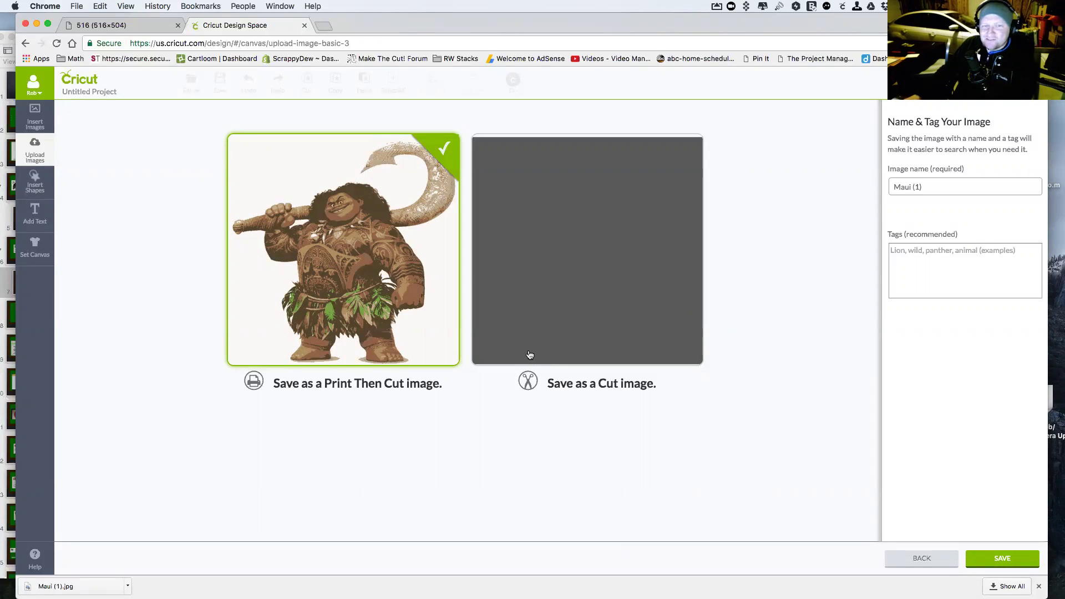
left_click(614, 271)
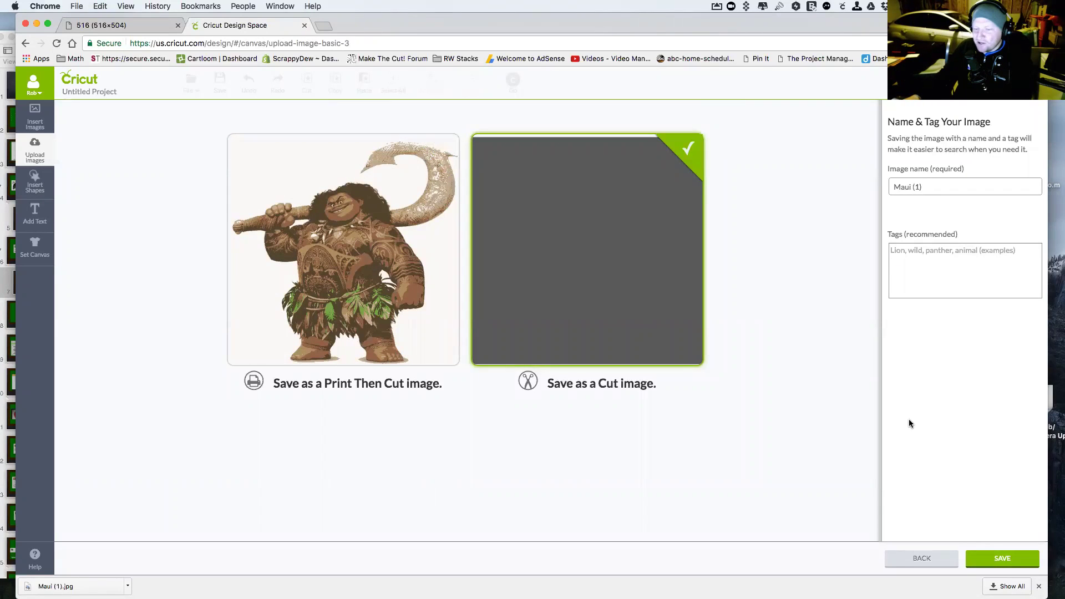
left_click(920, 566)
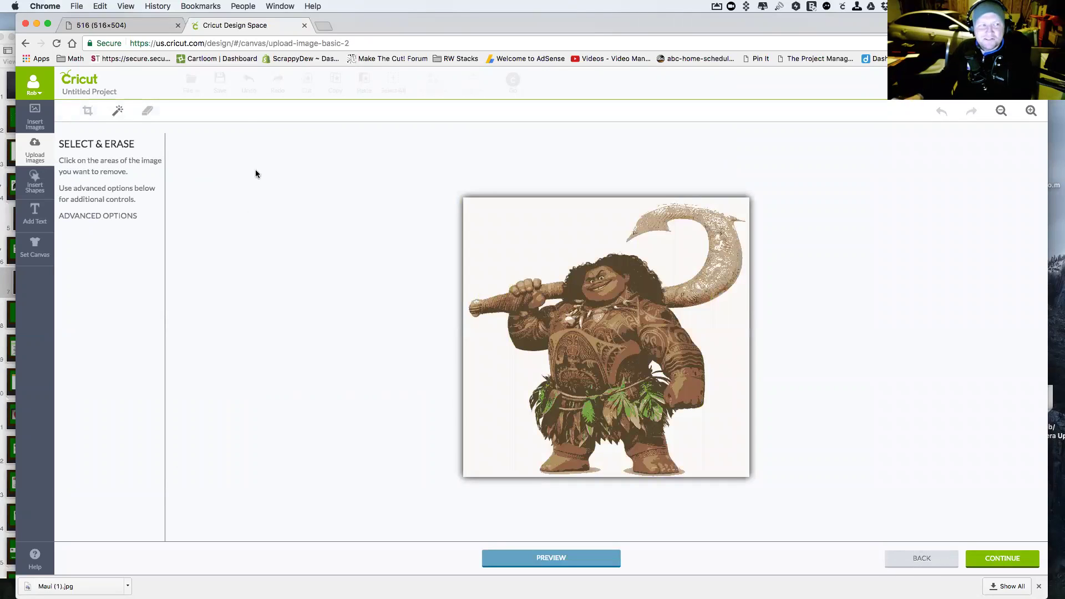
- Erase the white background and the shadows beside the feet, check the cut preview, and return to Select & Erase
left_click(148, 111)
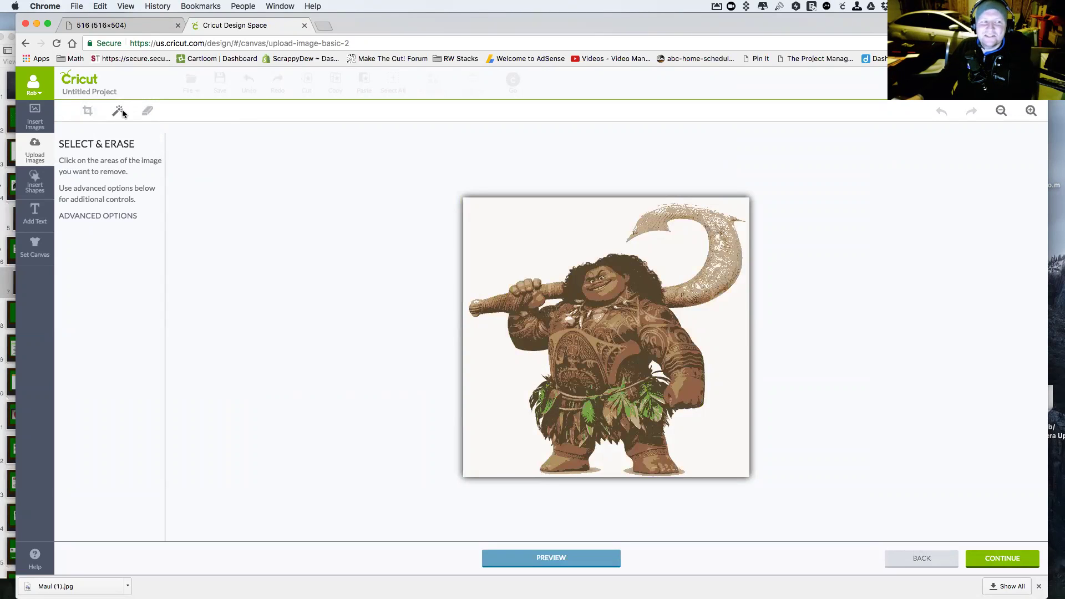
left_click(112, 216)
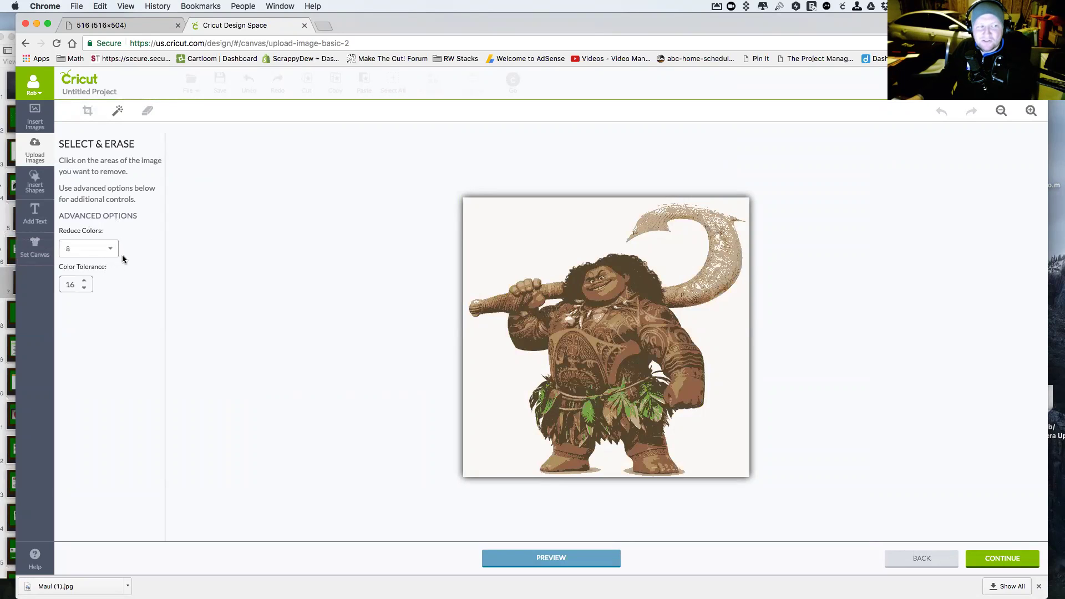
left_click(507, 230)
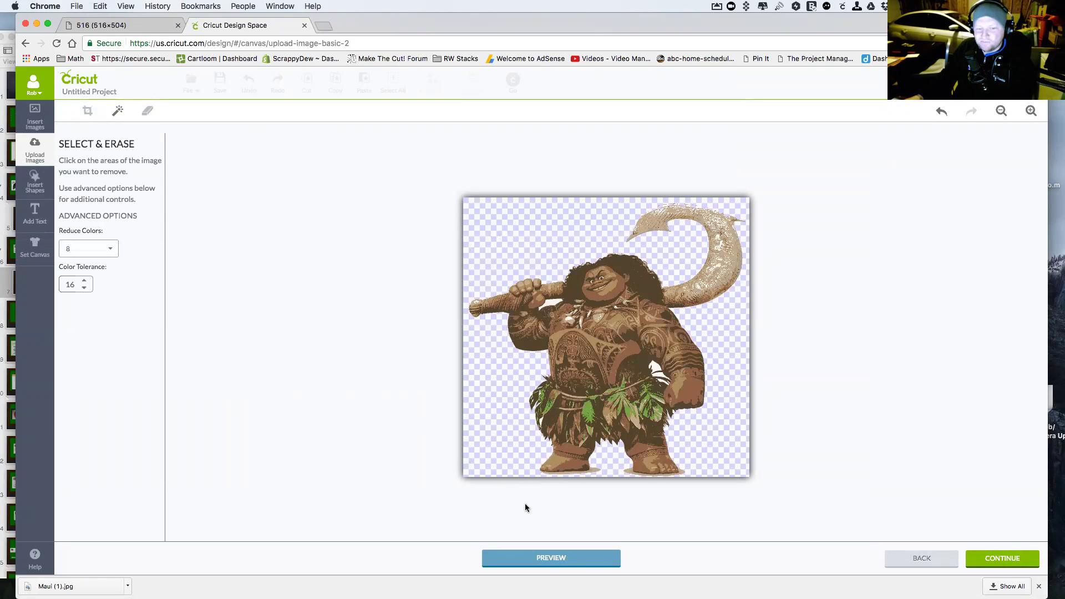
left_click(594, 469)
left_click(629, 471)
left_click(629, 473)
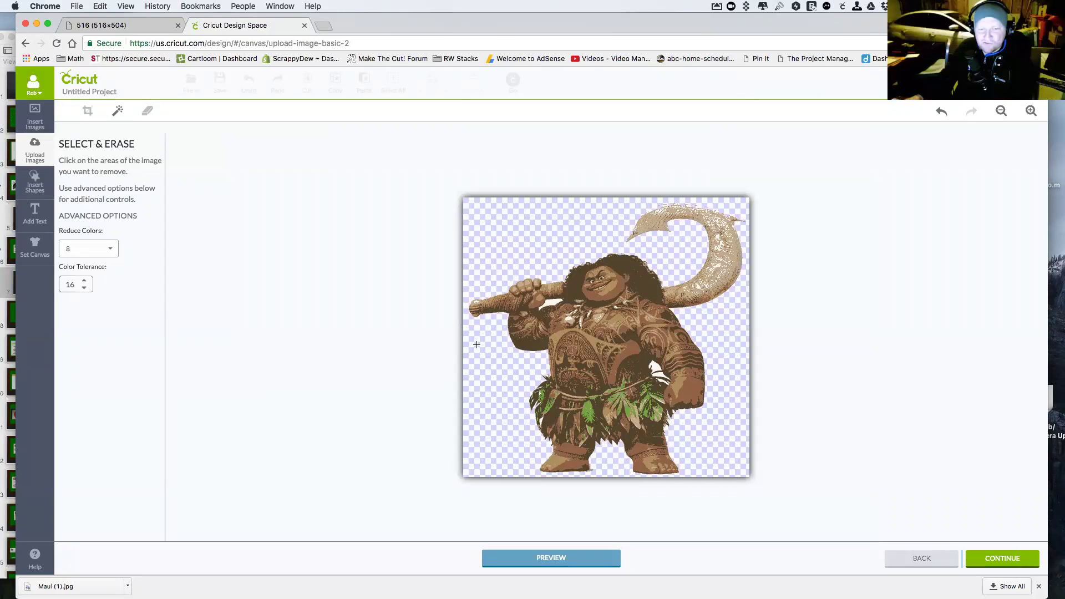
left_click(1010, 565)
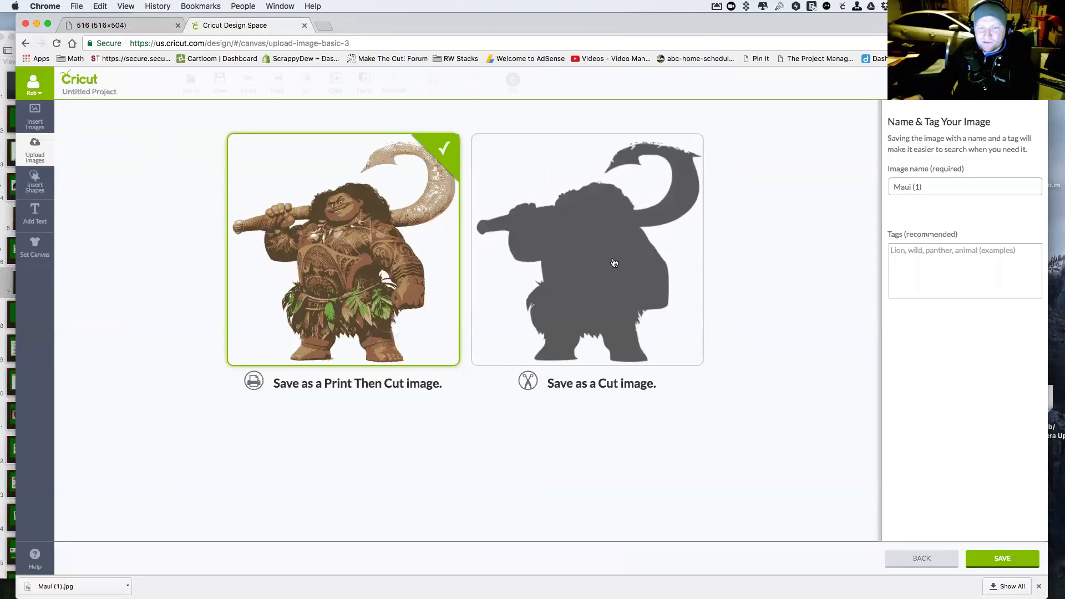
left_click(932, 562)
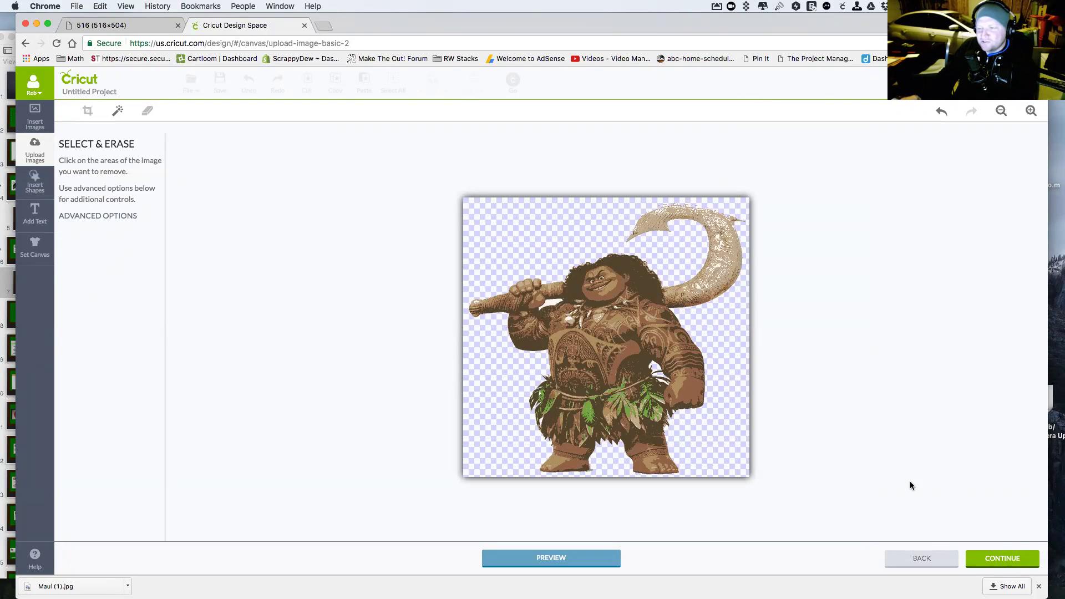
- Set Reduce Colors to 6 for the picture, and go back to the file upload stage
left_click(118, 220)
left_click(112, 249)
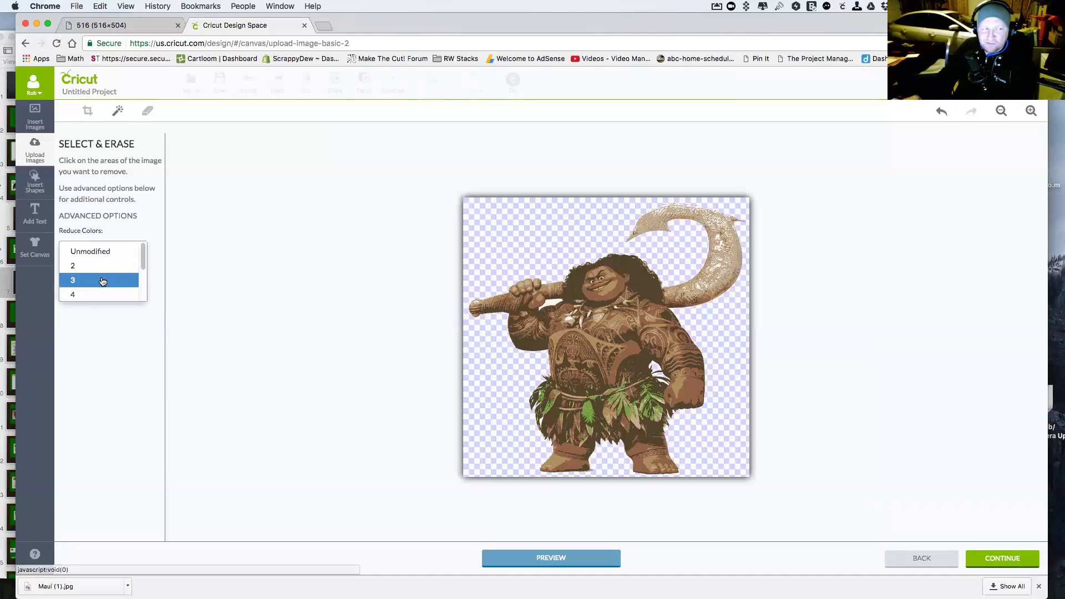
scroll(144, 261, "down", 3)
scroll(146, 253, "up", 3)
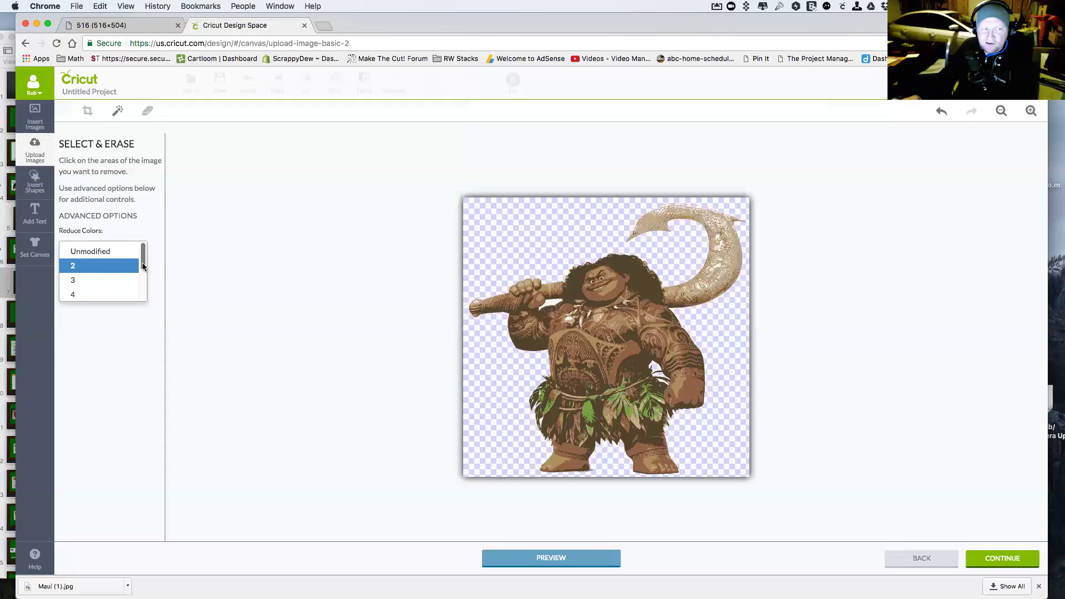
left_click(135, 226)
left_click(111, 248)
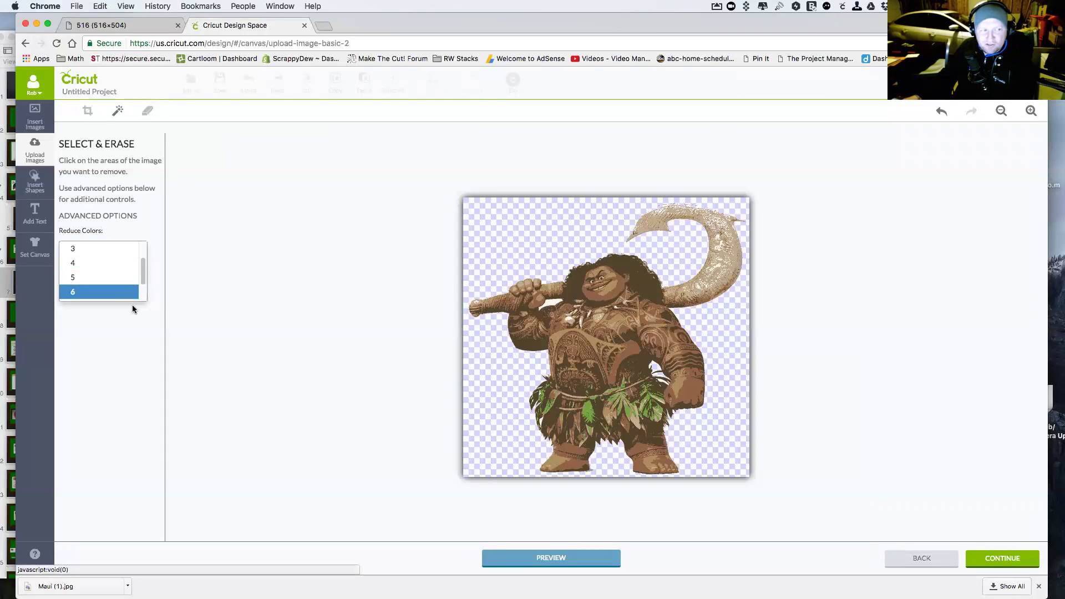
left_click(132, 298)
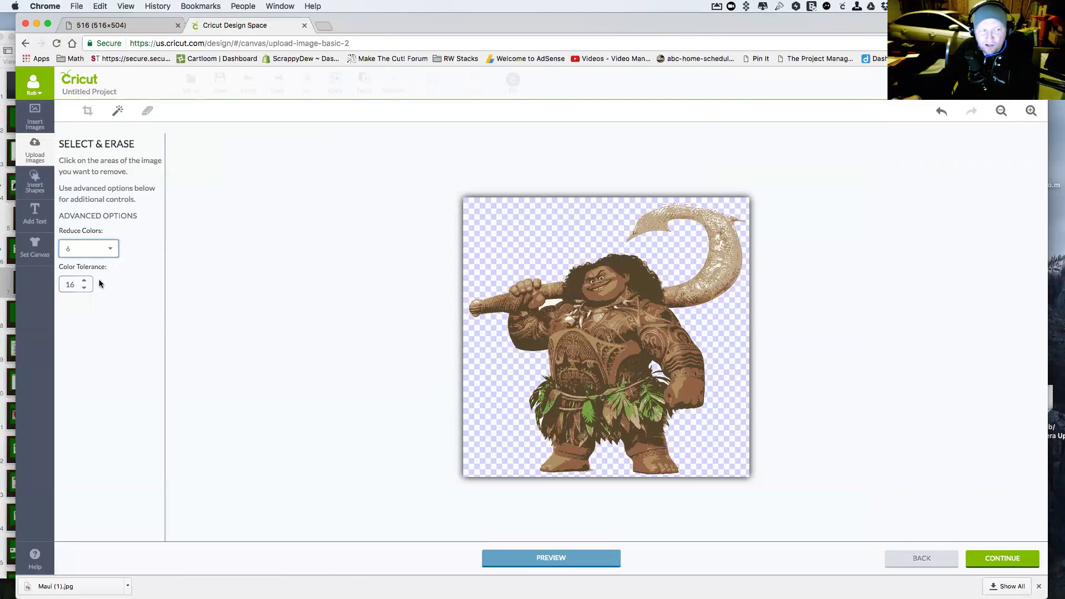
left_click(111, 255)
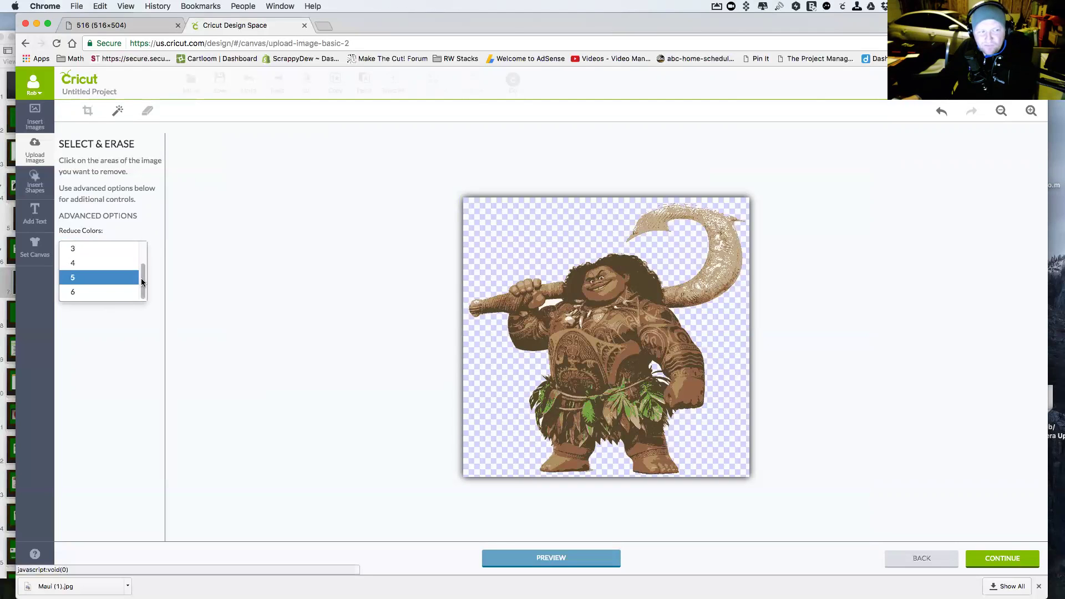
left_click(918, 557)
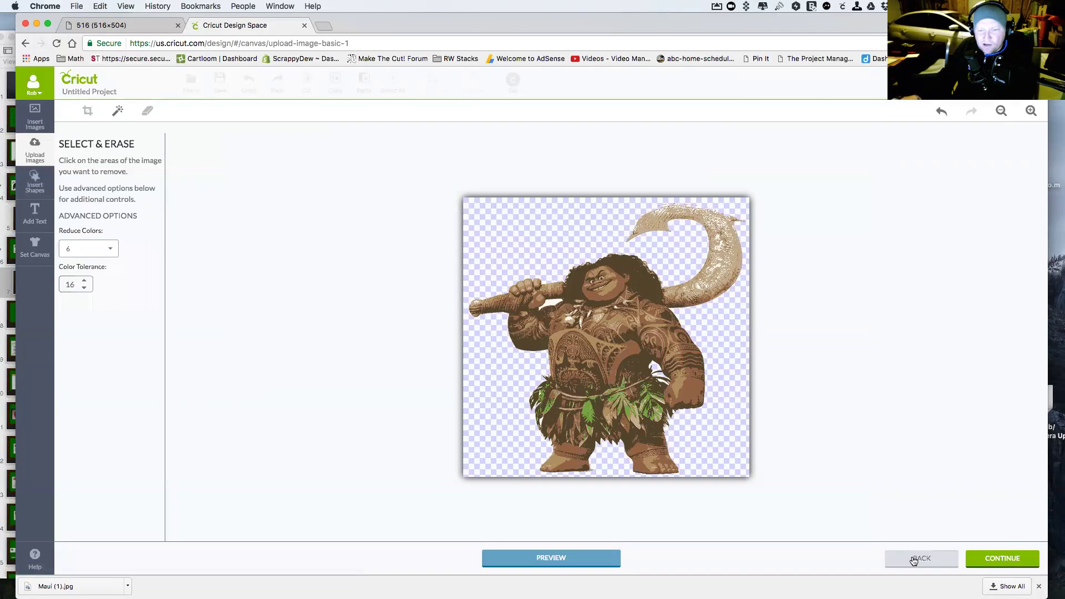
left_click(917, 558)
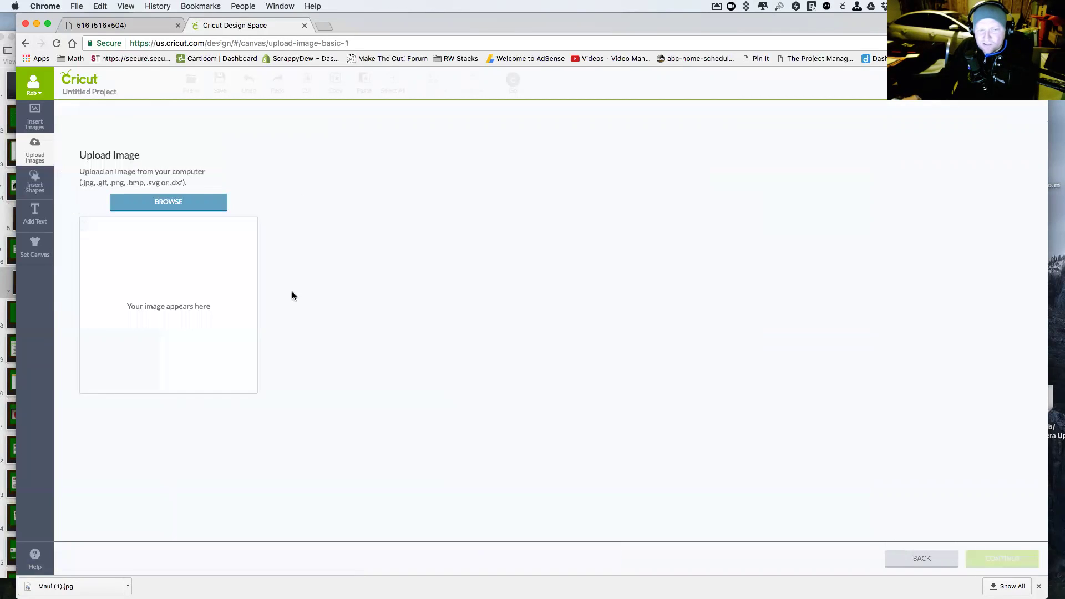
- Load Maui (1).jpg again, classify it as a Complex image, and continue to Select & Erase
left_click(179, 203)
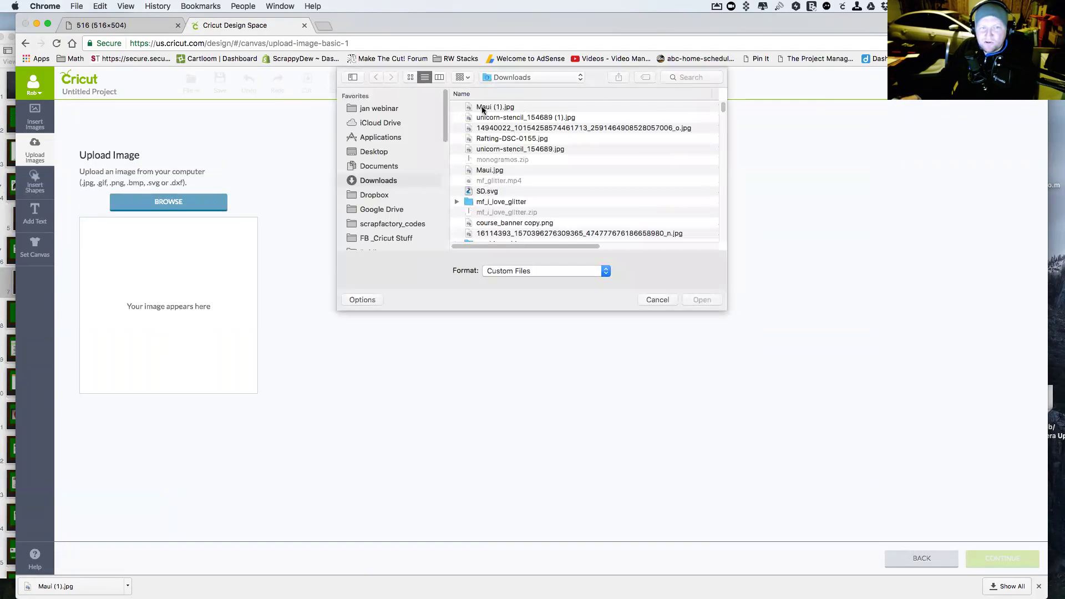
double_click(482, 109)
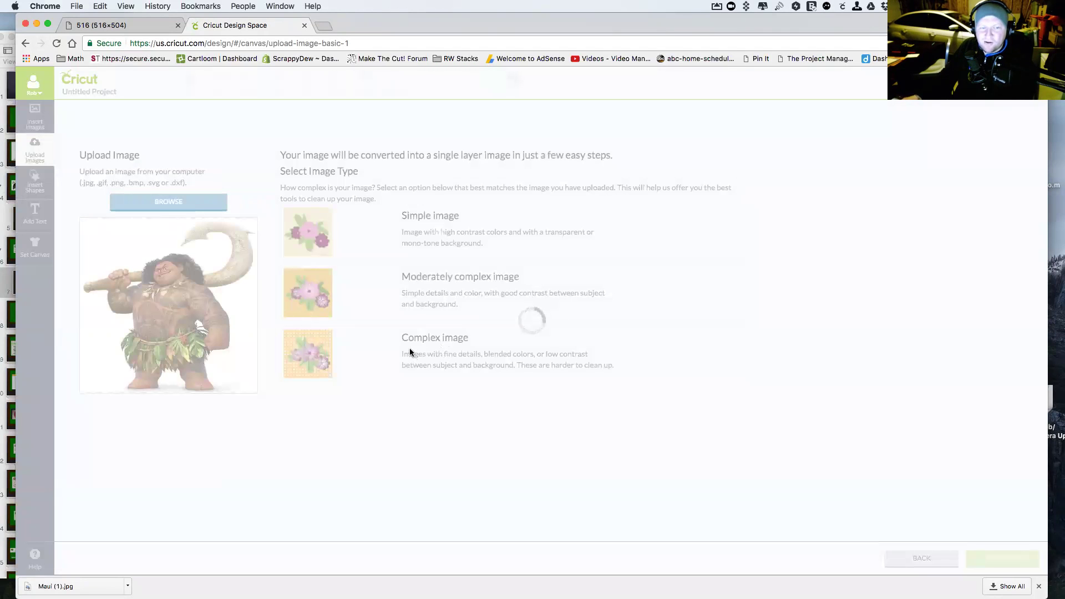
left_click(411, 353)
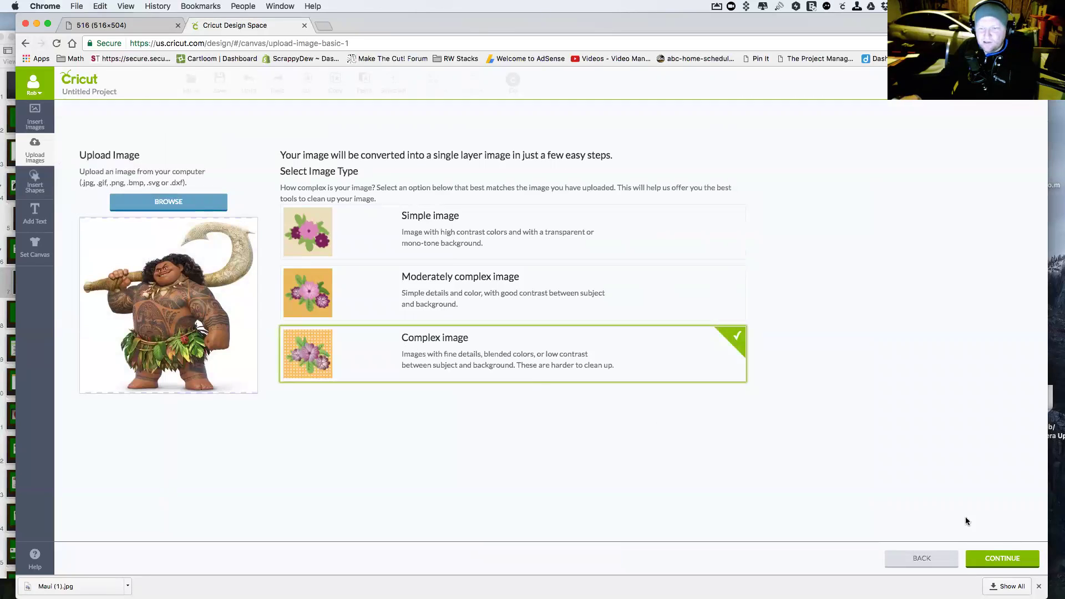
left_click(1009, 559)
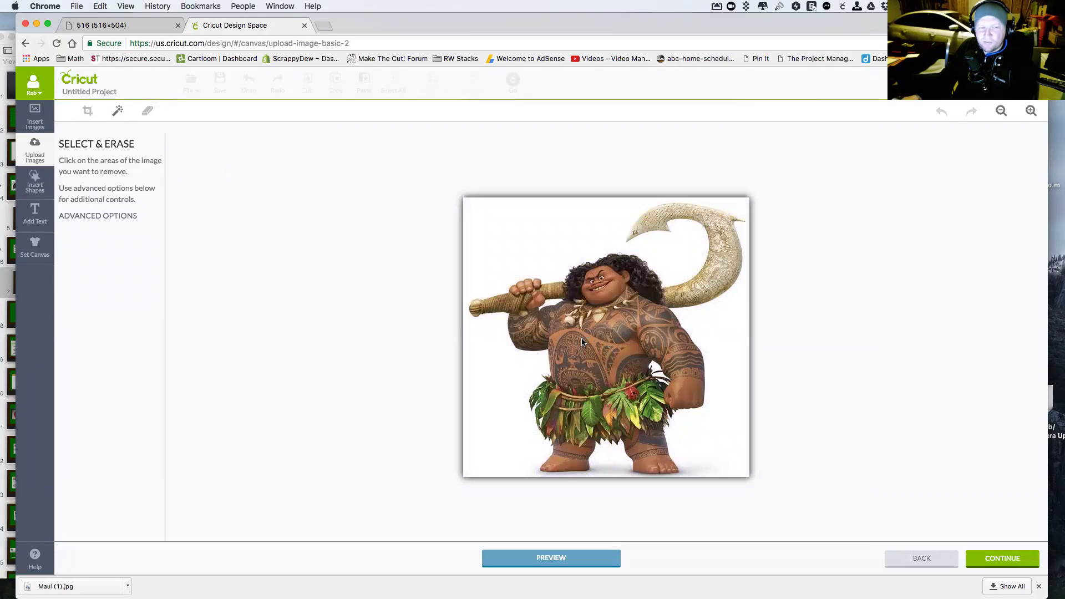
- With colors left unmodified, erase the white background around the figure and between the feet, and continue to the save preview
left_click(107, 218)
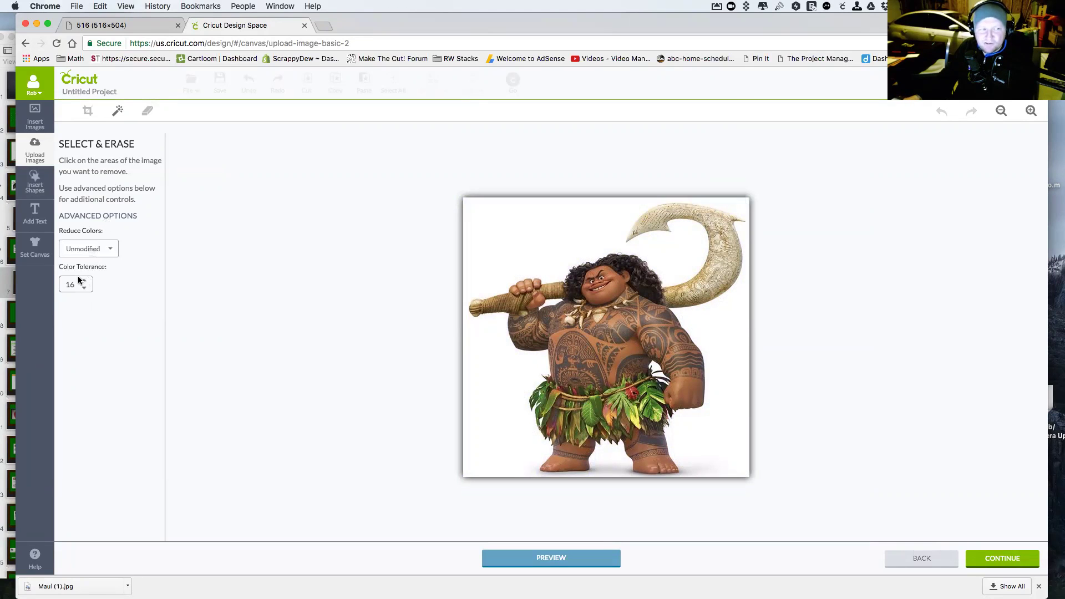
left_click(548, 219)
left_click(611, 453)
left_click(622, 470)
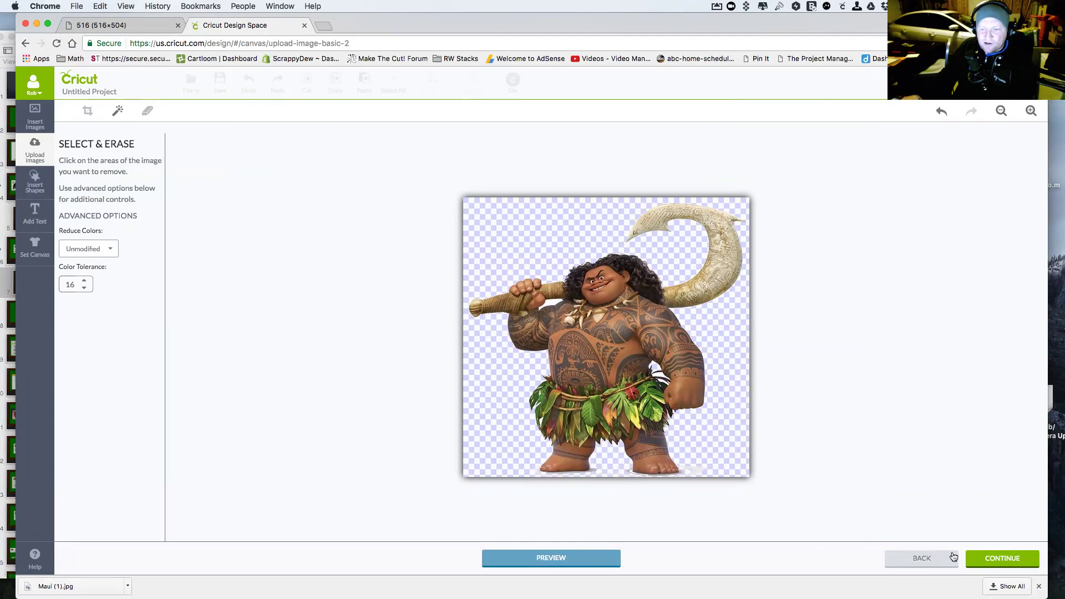
left_click(996, 559)
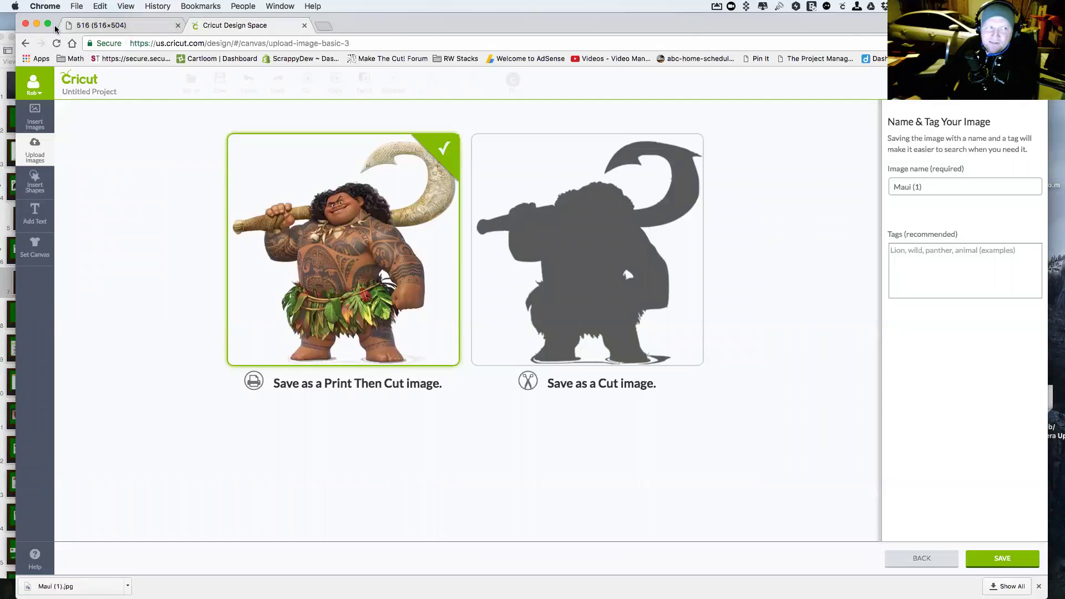
- Close the browser window and open the Problem 3 slide in Keynote
left_click(25, 24)
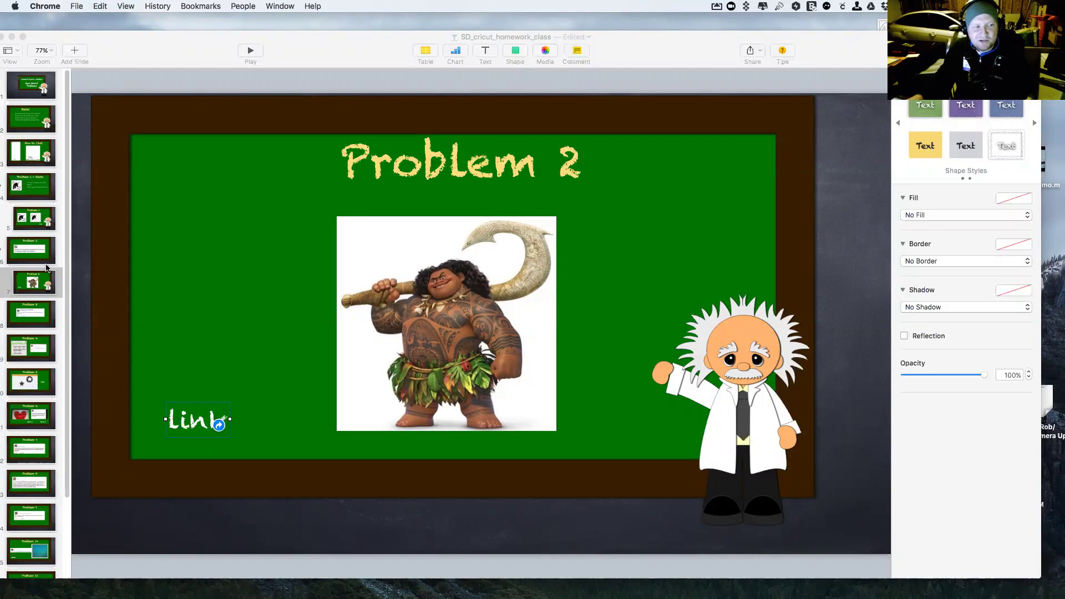
left_click(33, 316)
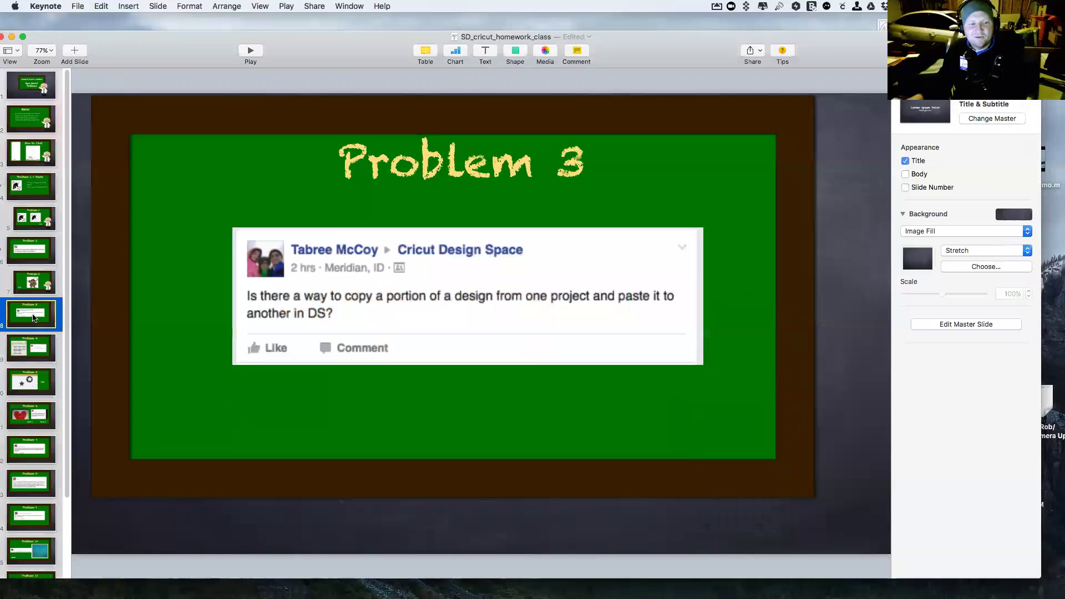
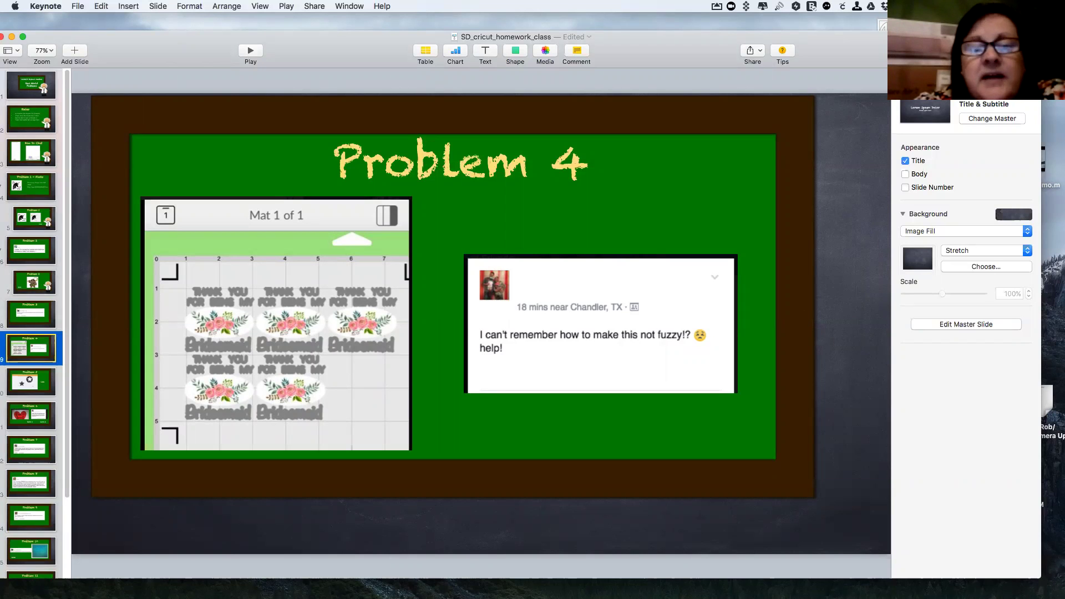
- Switch to Cricut Design Space in Chrome and finish a two-line text reading "To: Me" and "From Santa"
key("super+Tab")
key("super+w")
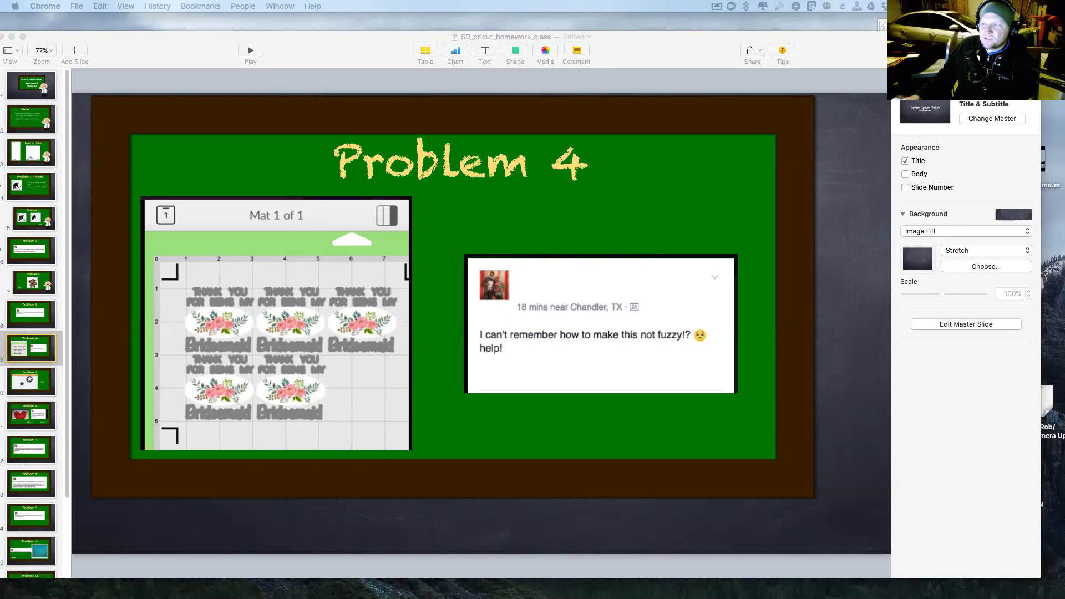
key("super+Tab")
left_click_drag(378, 32, 326, 20)
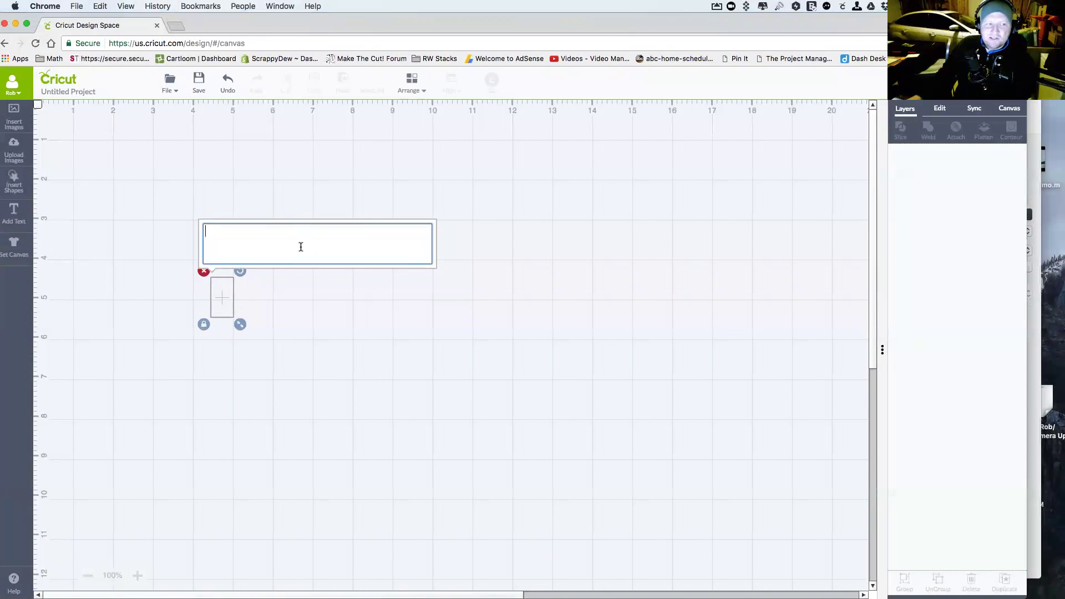
type("H")
key("BackSpace")
type("To: ")
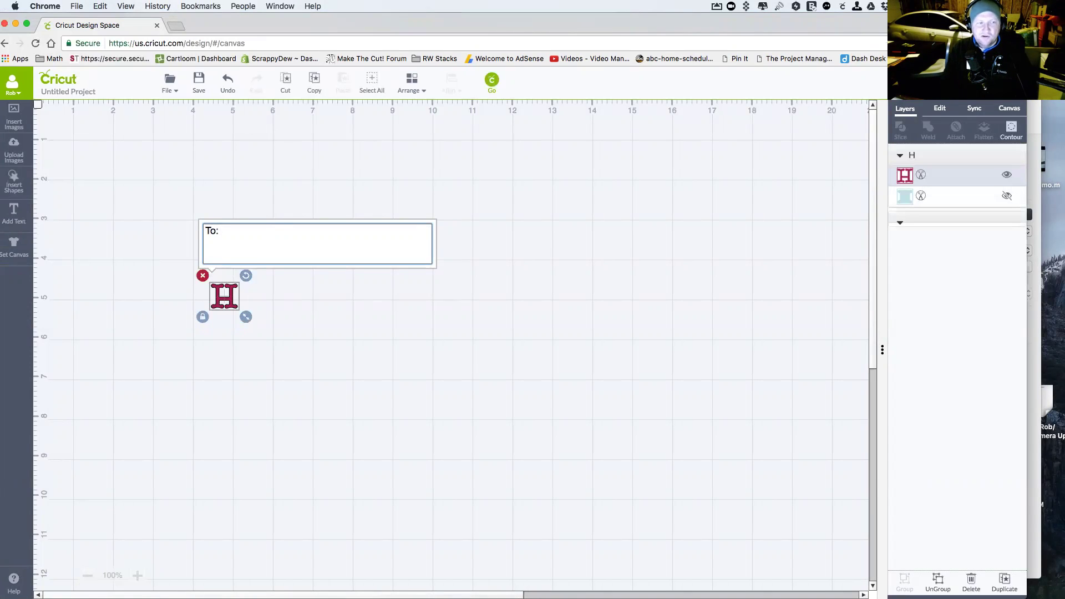
type("Me")
key("Return")
type("From Santa")
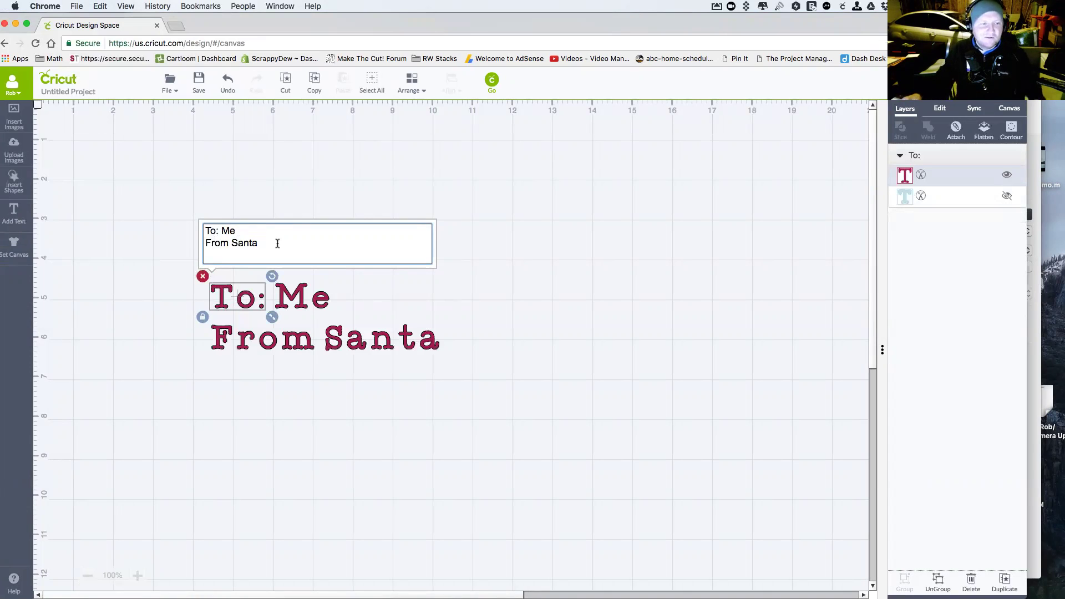
left_click(525, 309)
- Set the text layer's line type to Print, preview it on the mat, and return to the canvas
left_click(277, 307)
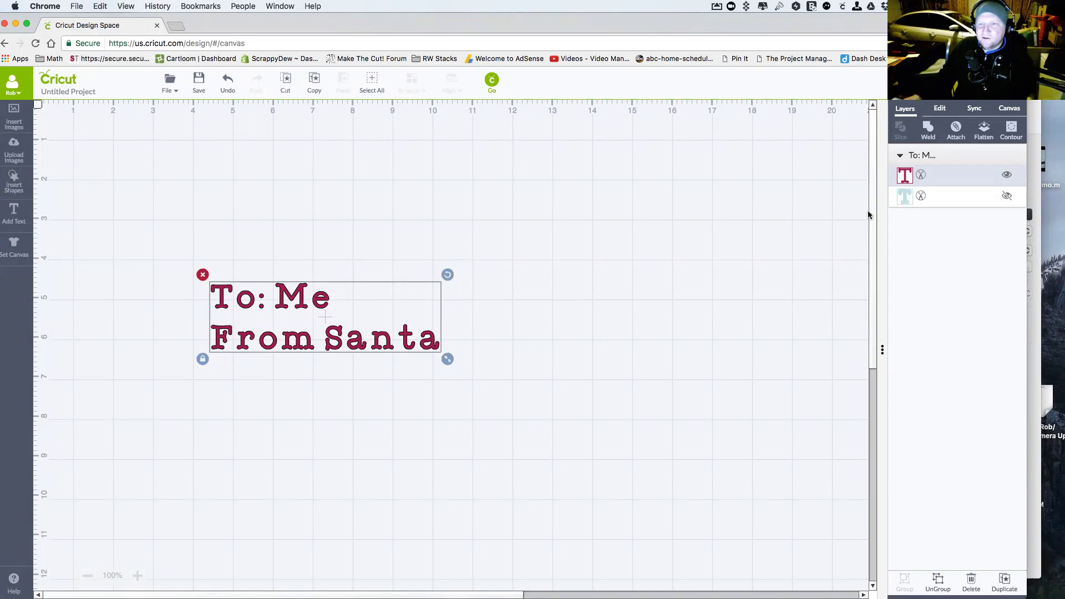
left_click(922, 177)
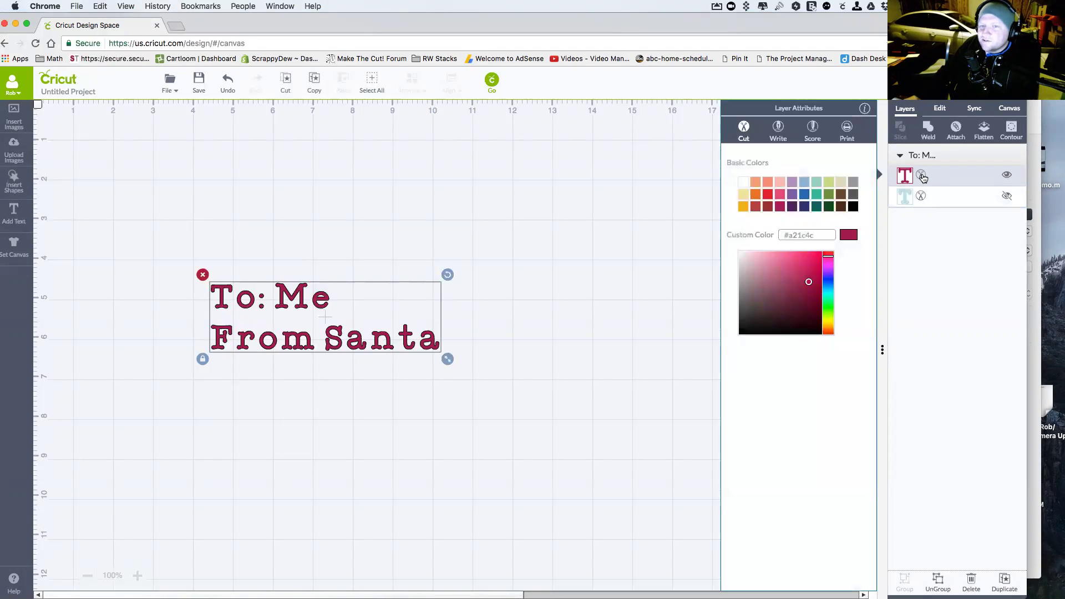
left_click(847, 128)
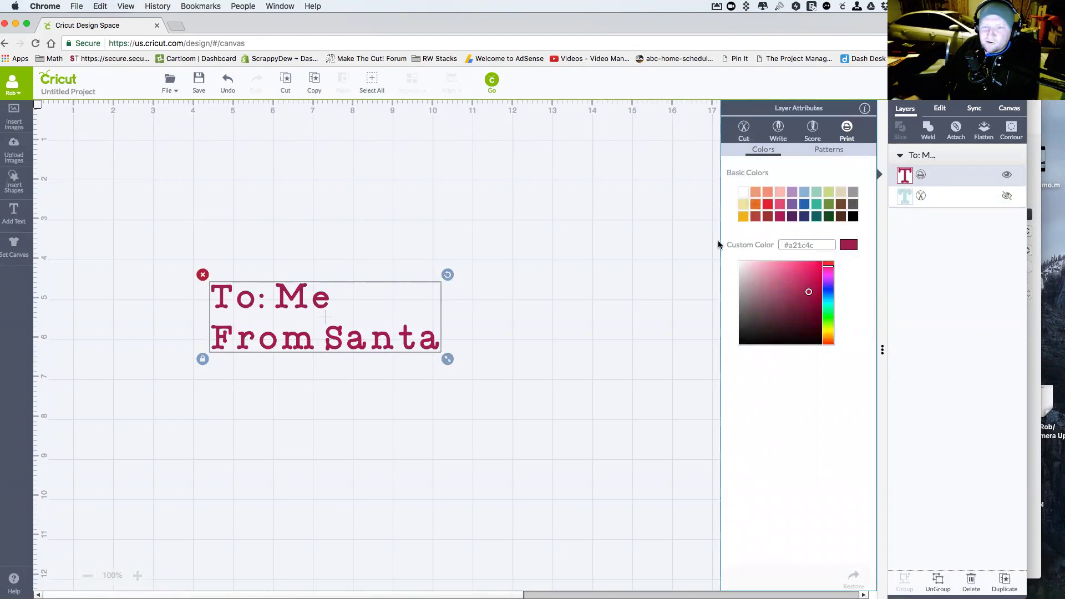
left_click(604, 293)
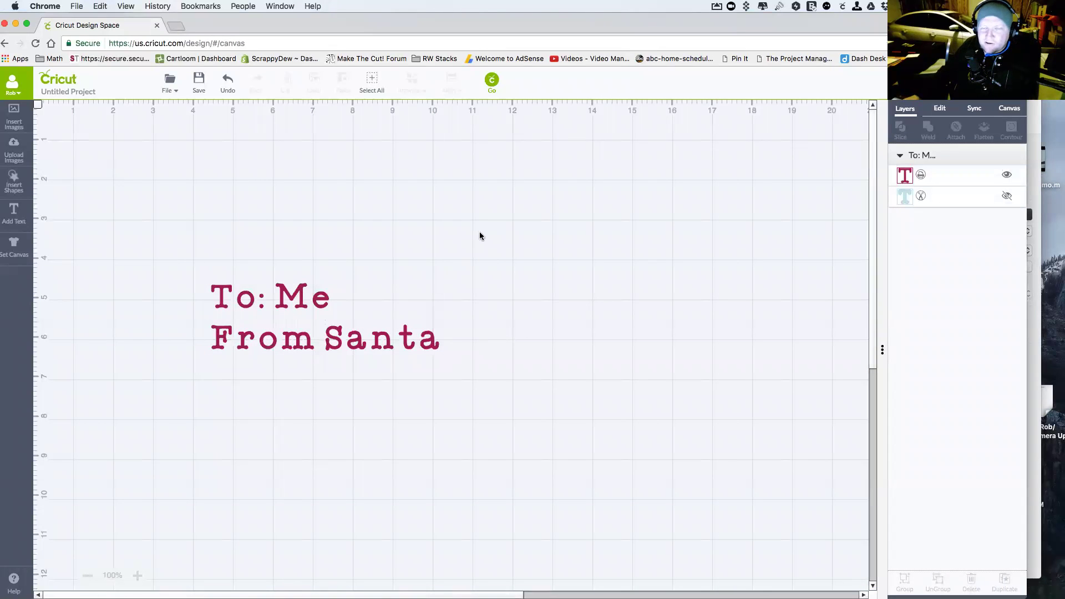
left_click(490, 81)
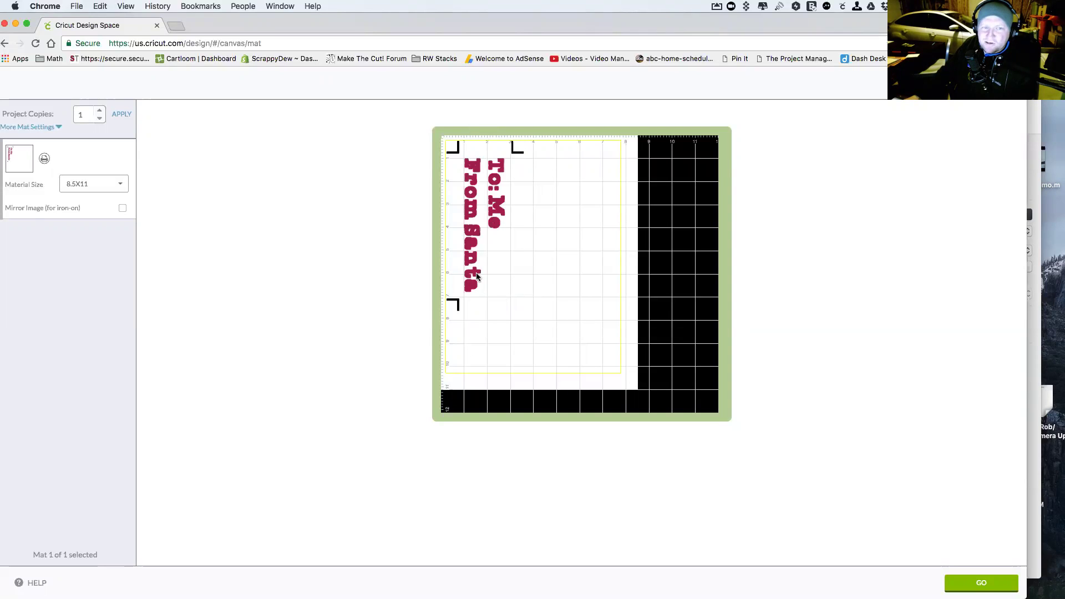
key("super+bracketleft")
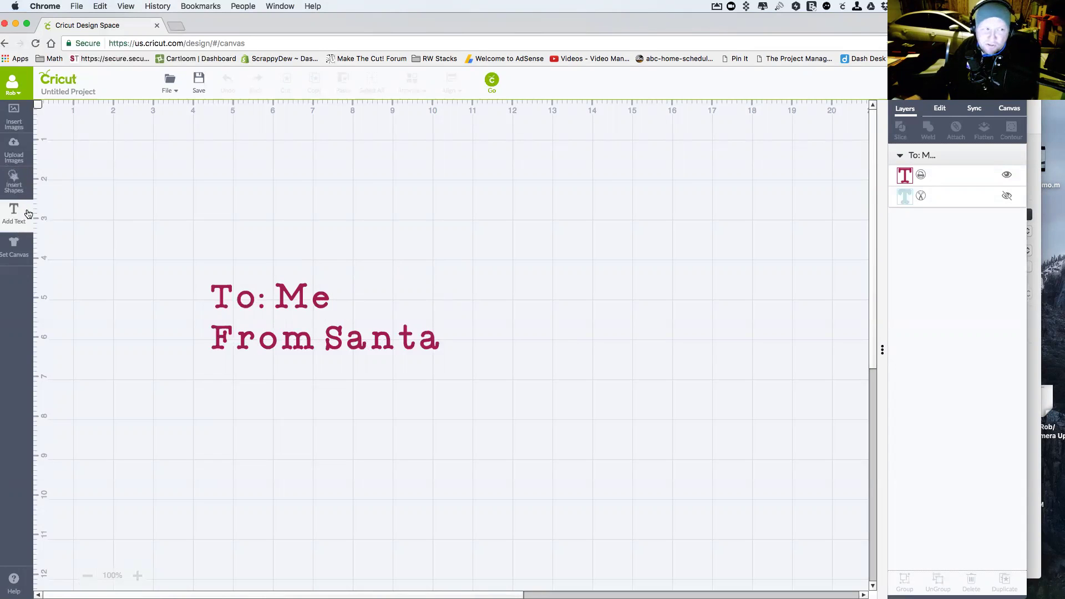
- Insert a square and stretch it with unlocked proportions into a rectangle about 10.8 in wide covering the text
left_click(18, 188)
left_click(170, 179)
left_click_drag(308, 371, 175, 288)
left_click_drag(233, 357, 671, 453)
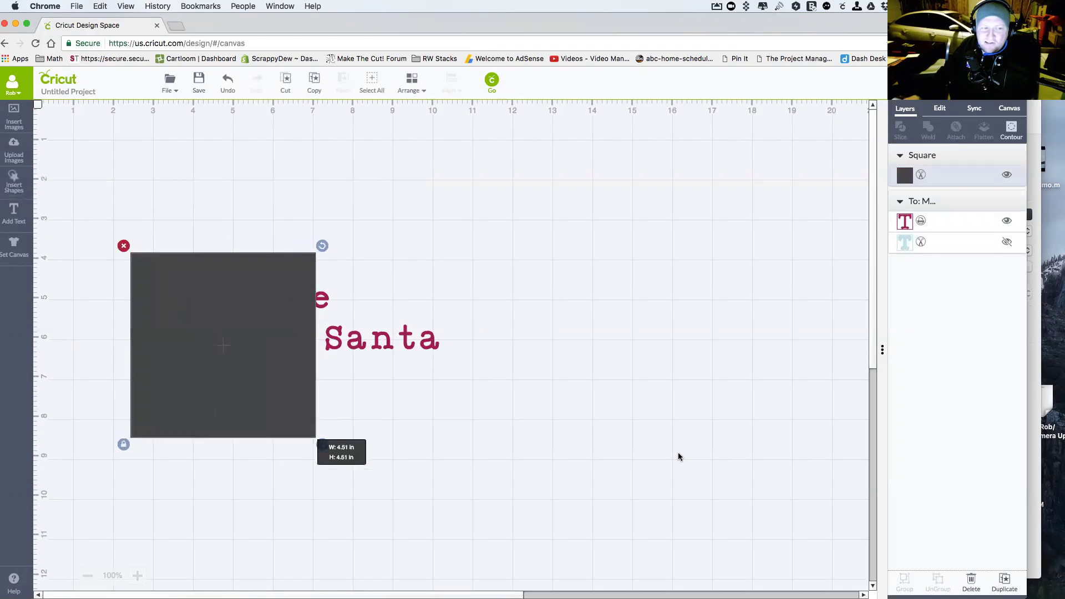
left_click_drag(330, 446, 264, 419)
left_click_drag(322, 444, 575, 451)
left_click_drag(432, 382, 415, 364)
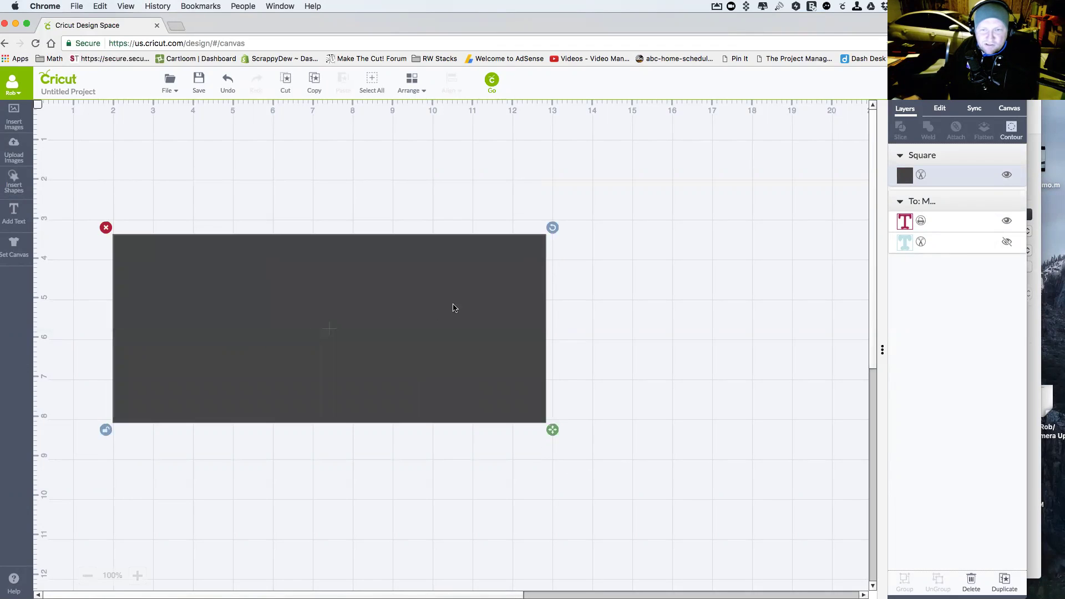
left_click(134, 180)
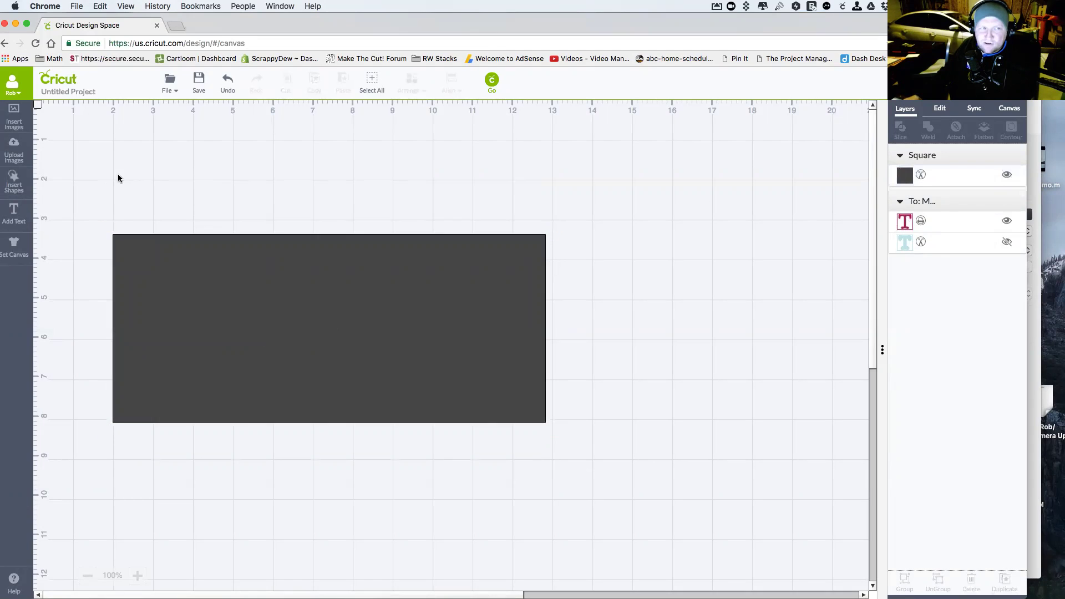
- Set the rectangle's line type to Print and try to send the project to the mat
left_click(137, 235)
left_click(904, 175)
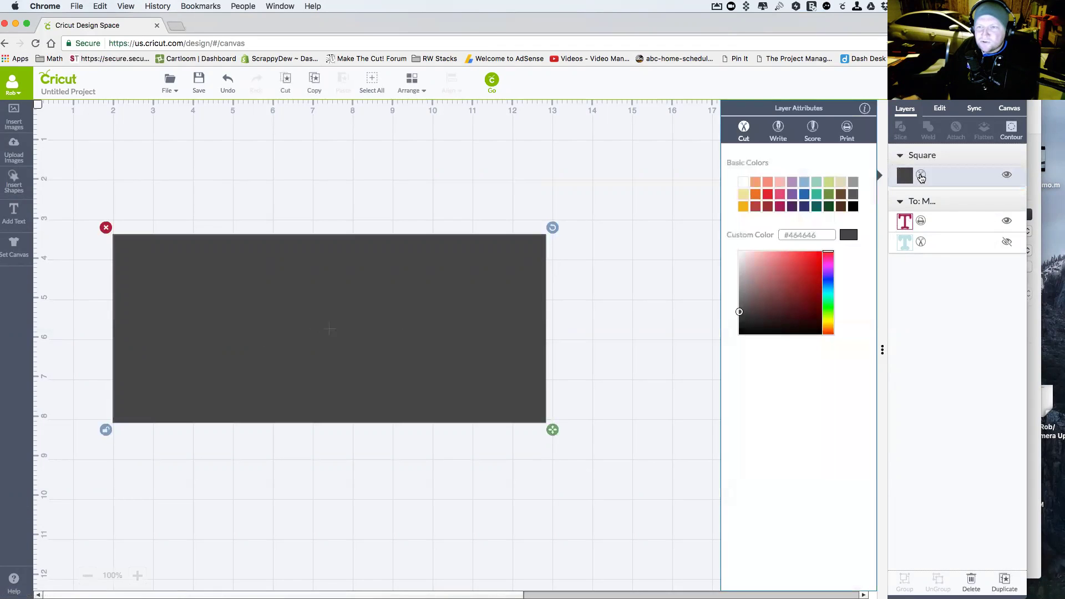
left_click(847, 131)
left_click(653, 347)
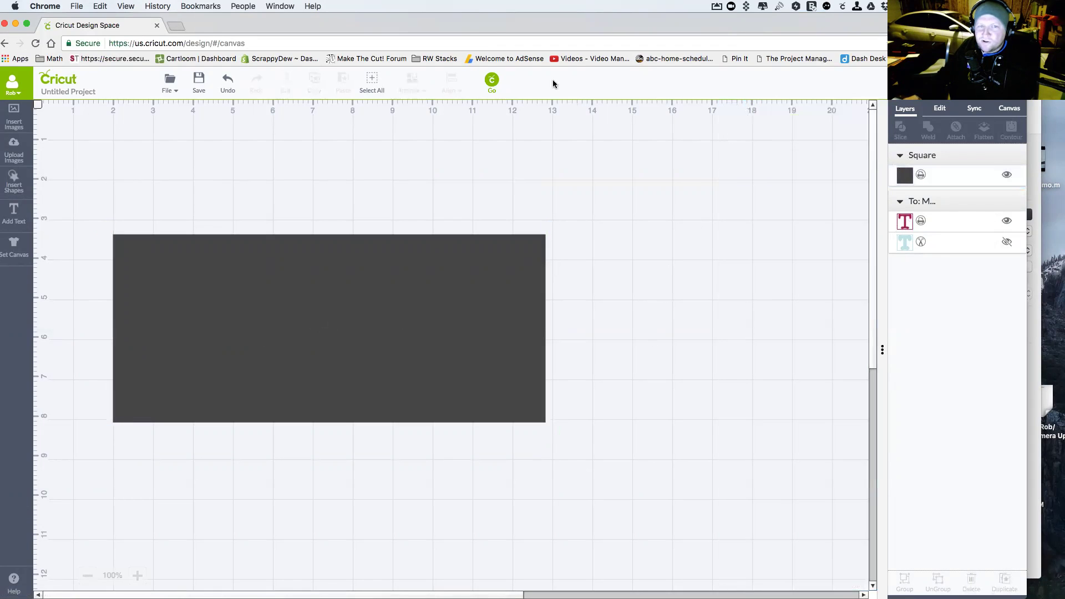
left_click(492, 91)
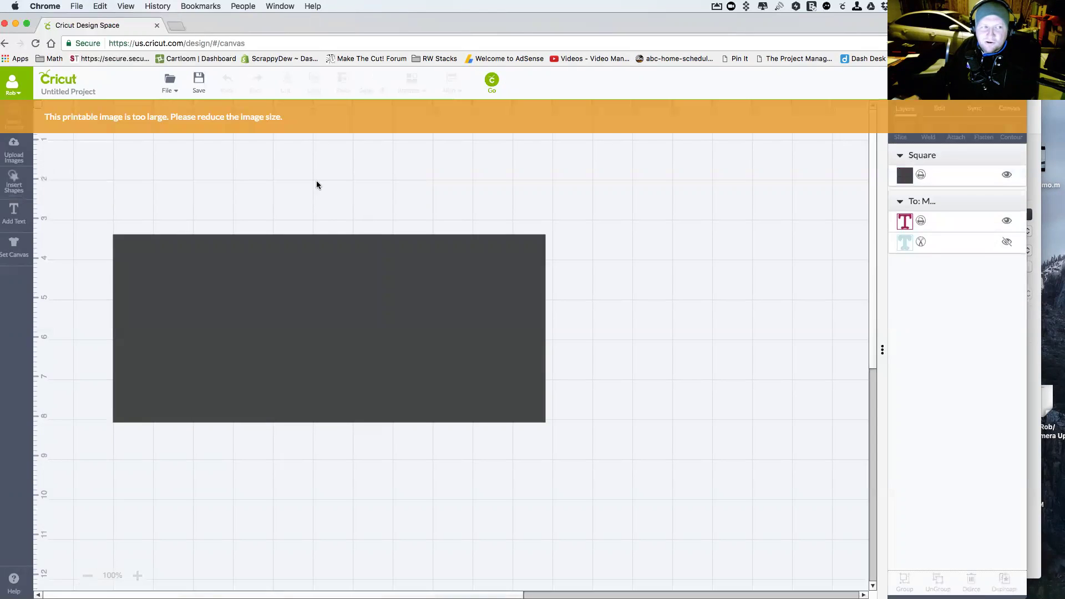
- Reposition the rectangle and shrink it to about 10.2 in wide
left_click(381, 289)
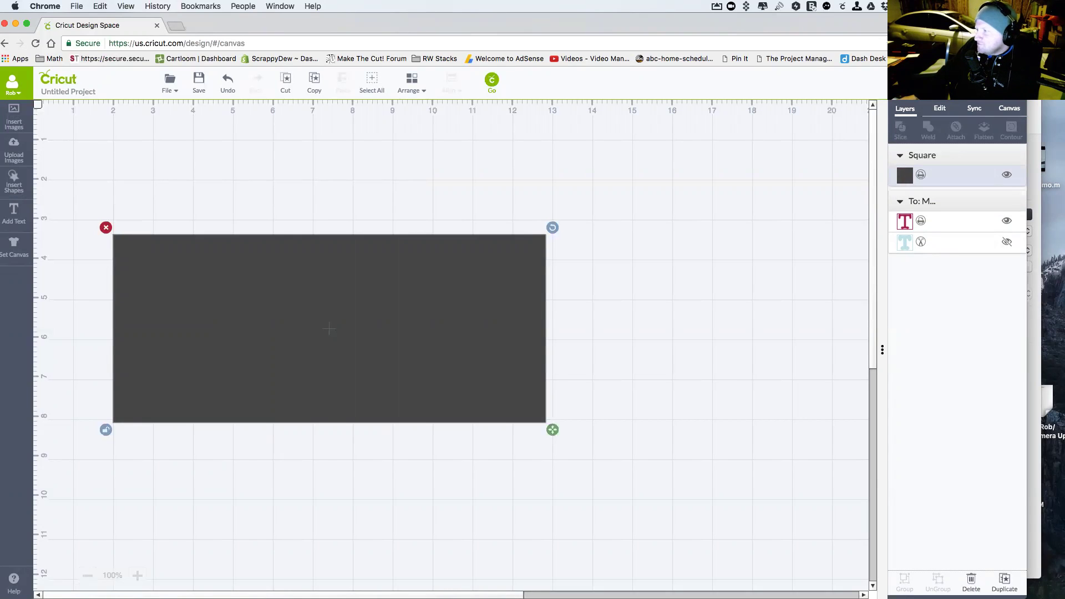
left_click_drag(455, 339, 417, 345)
left_click_drag(518, 435, 497, 442)
left_click_drag(411, 380, 408, 403)
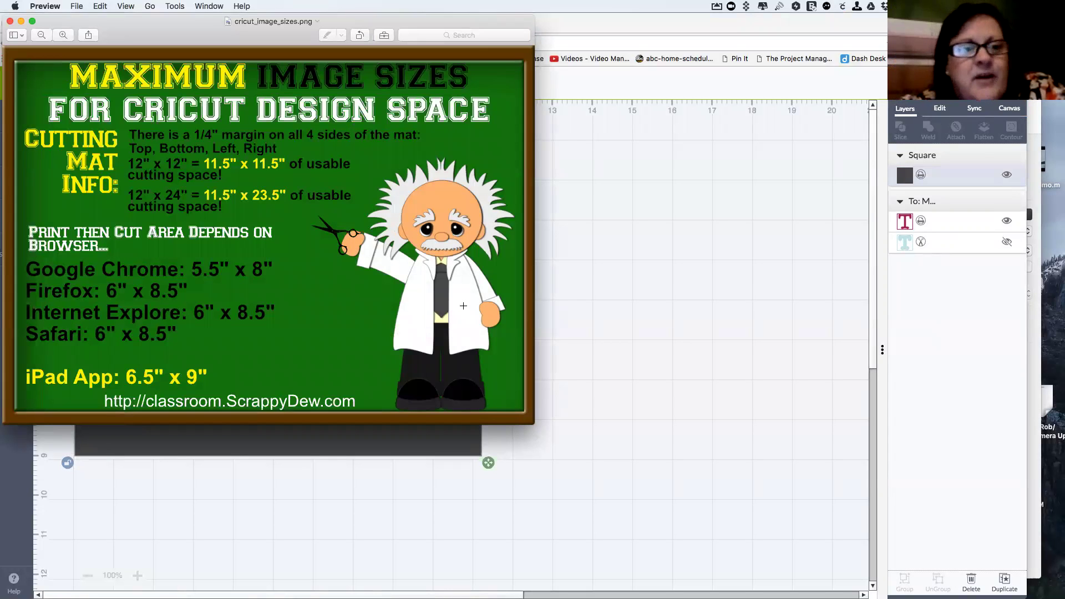
- Examine the Print Then Cut size limits in cricut_image_sizes.png in Preview, close the chart, and reselect the rectangle in Design Space
left_click_drag(146, 32, 187, 82)
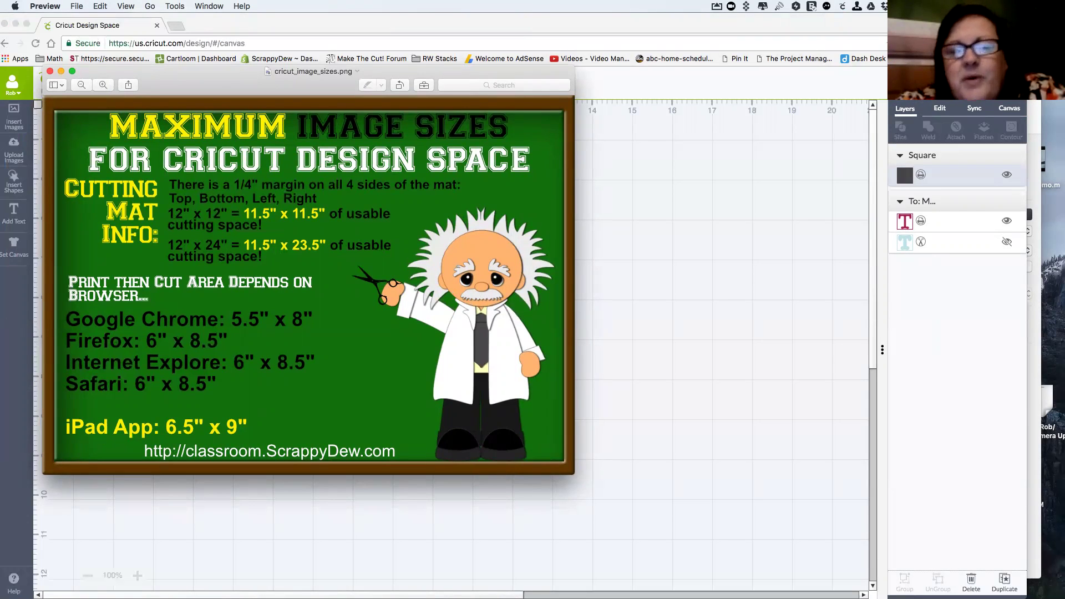
key("super+Tab")
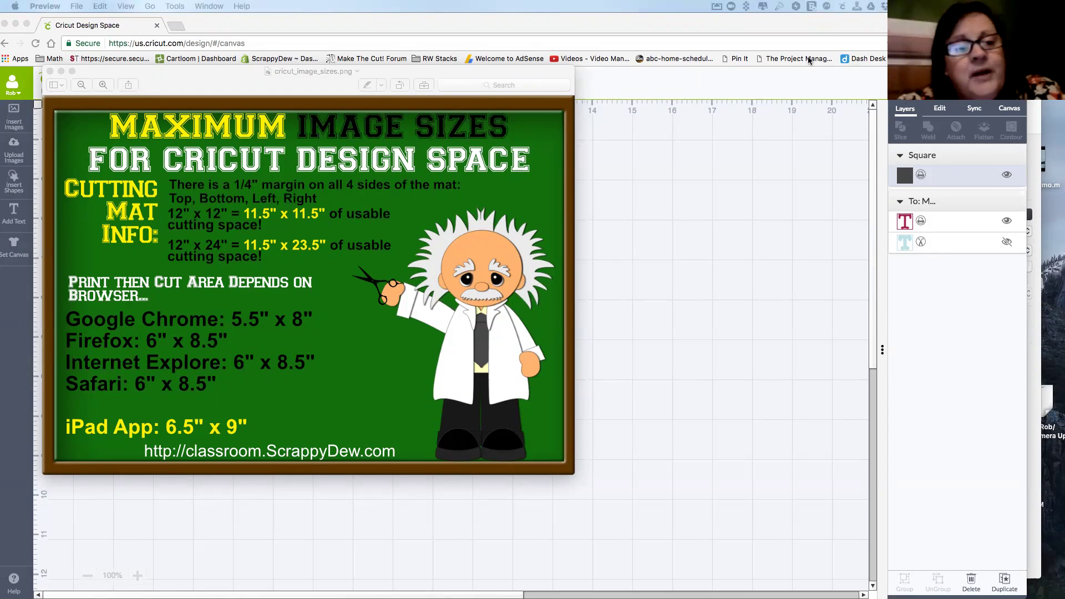
left_click(834, 28)
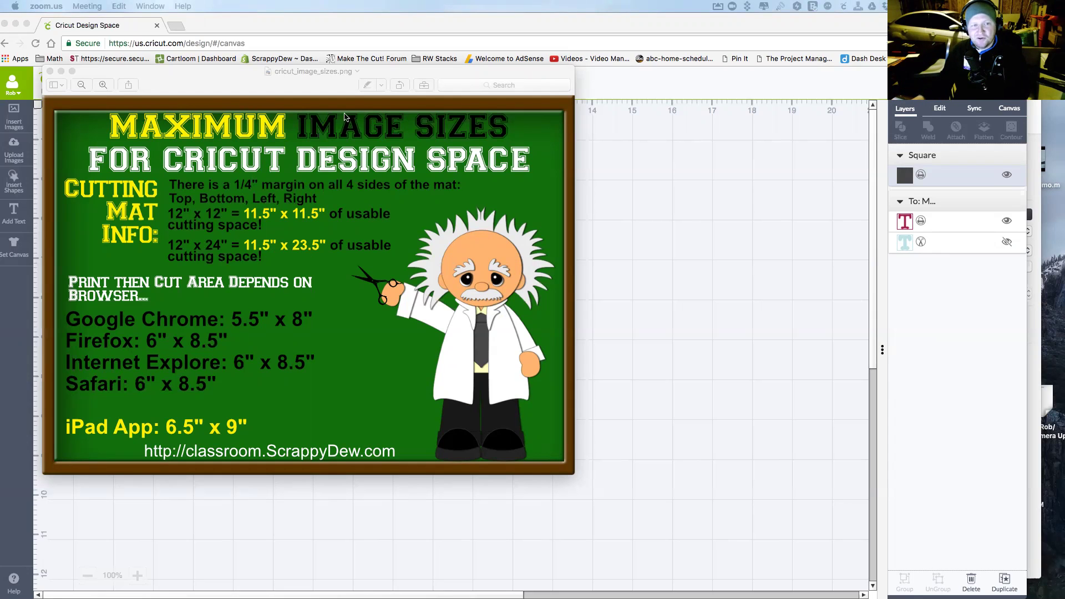
left_click_drag(441, 70, 434, 113)
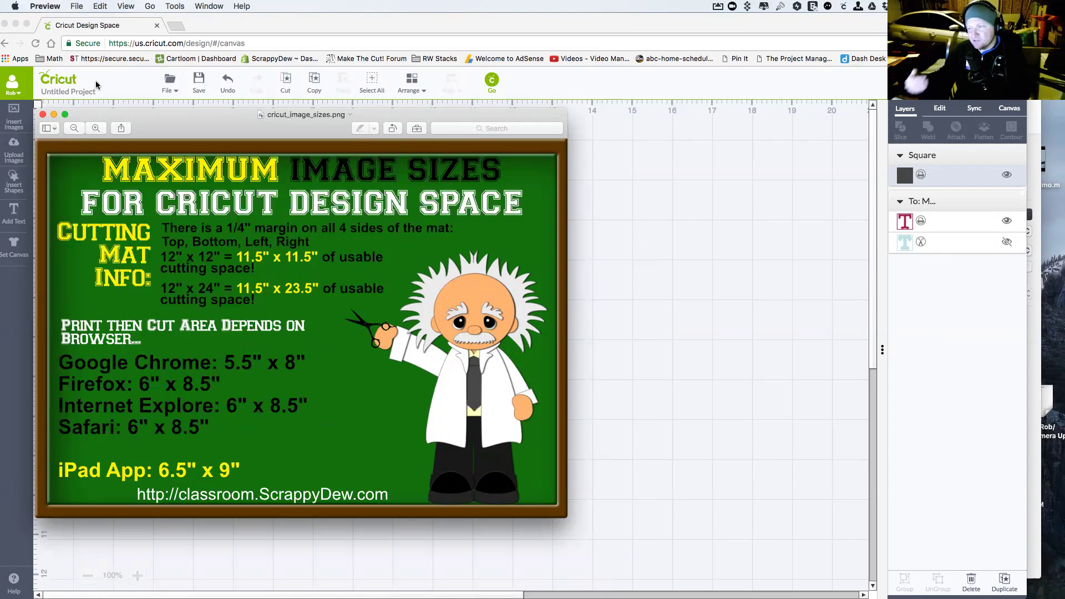
left_click(42, 116)
left_click(443, 438)
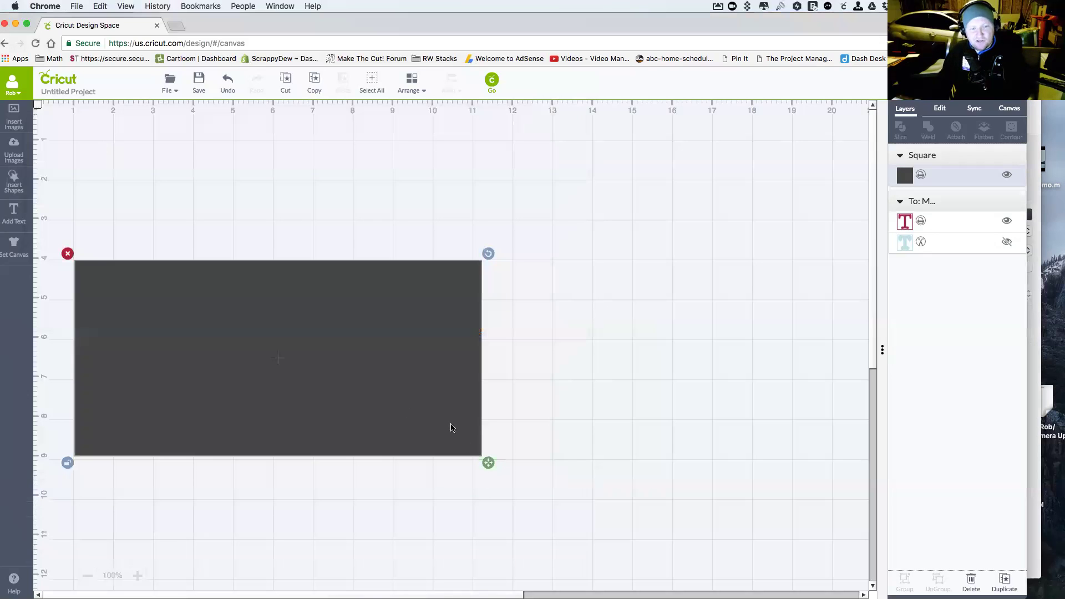
- Shrink the rectangle to about 7.7 in wide by 3.5 in high, send it behind the text, and move it around the lettering
left_click_drag(488, 462, 387, 407)
left_click_drag(328, 317, 386, 341)
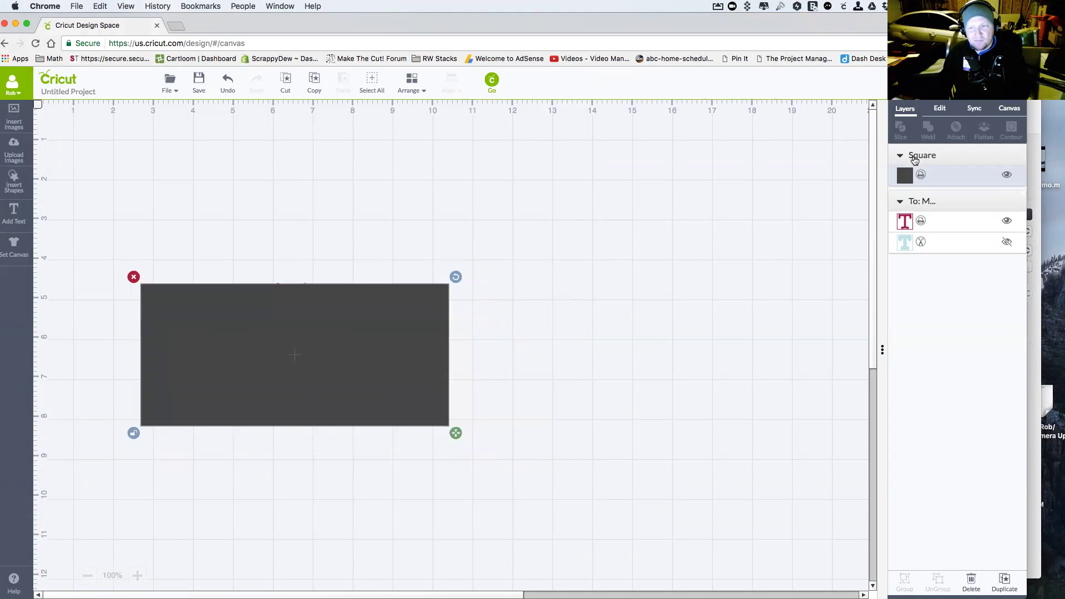
right_click(428, 345)
left_click(414, 324)
left_click(412, 83)
left_click(423, 132)
left_click_drag(404, 375, 401, 400)
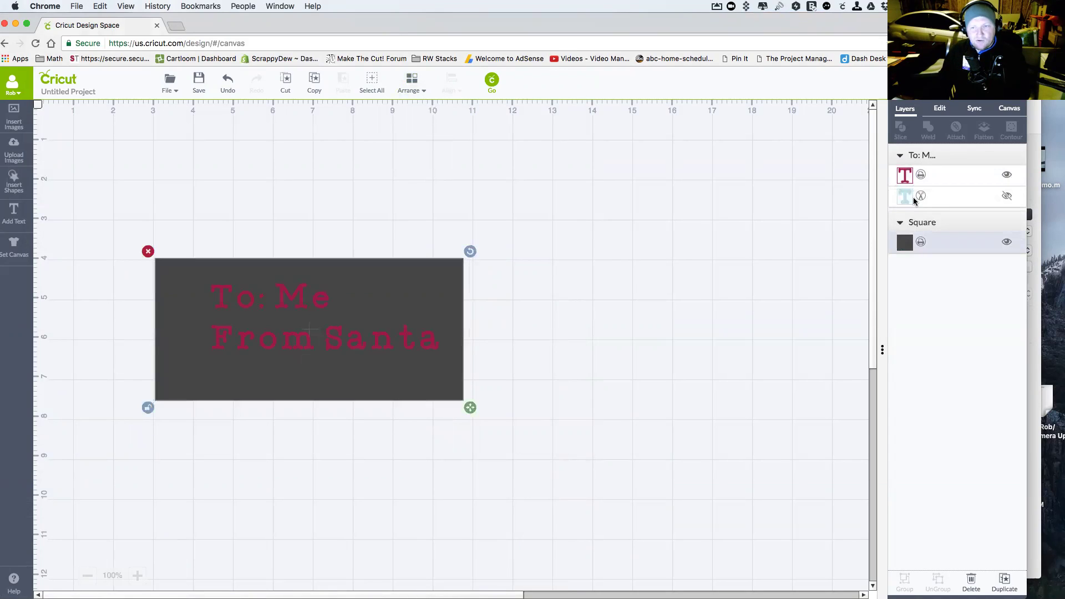
- Recolor the rectangle light yellow and nudge it into place behind the two lines of text
left_click(905, 243)
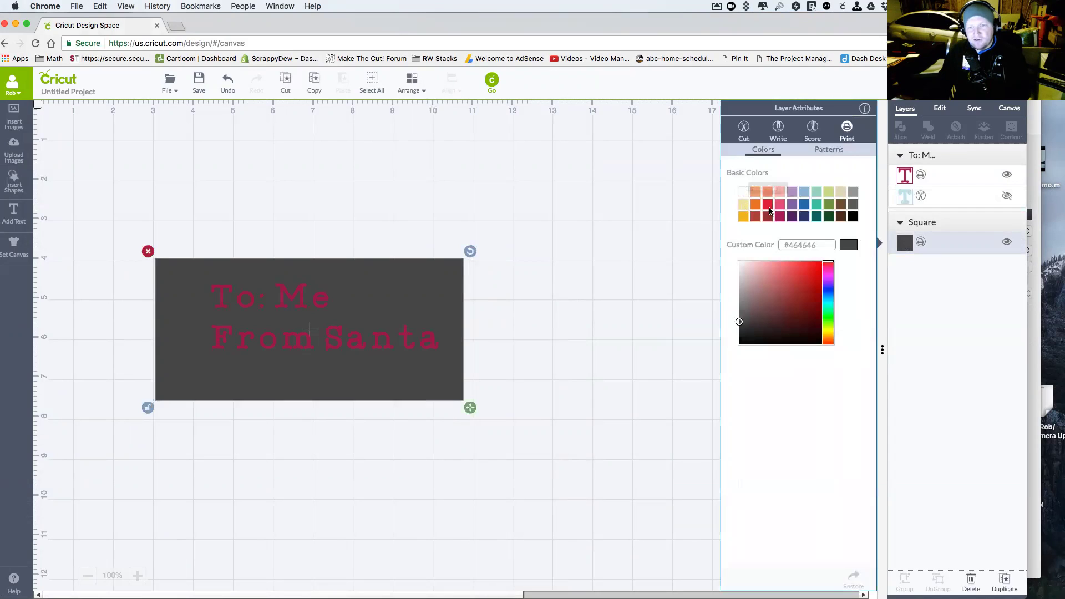
left_click(743, 205)
left_click_drag(423, 384, 430, 380)
left_click(275, 209)
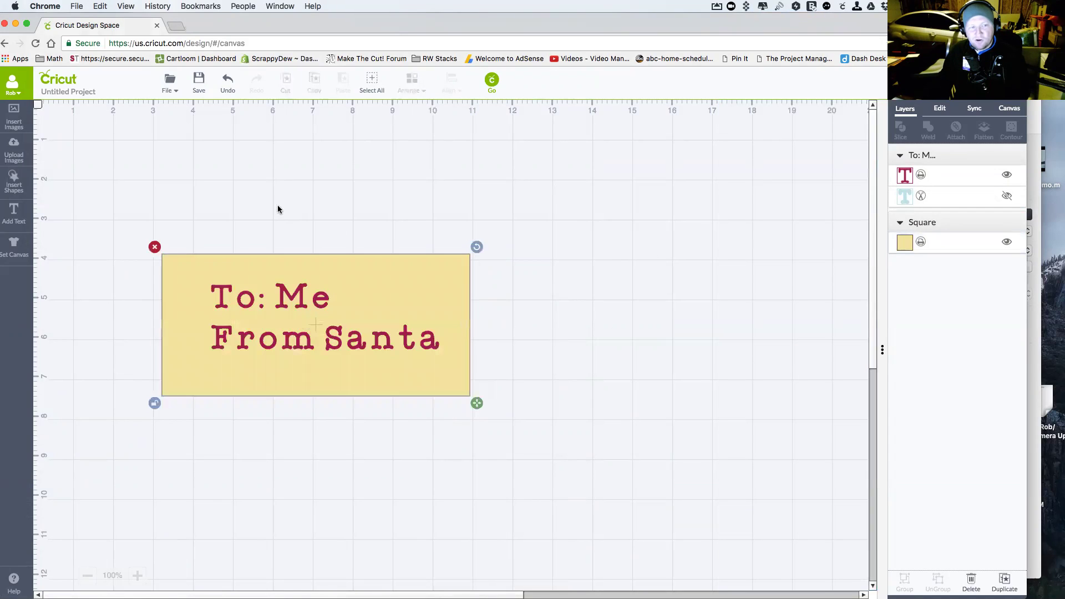
- Preview how the unflattened rectangle and text are laid out on the mat, and return to the canvas
left_click(491, 83)
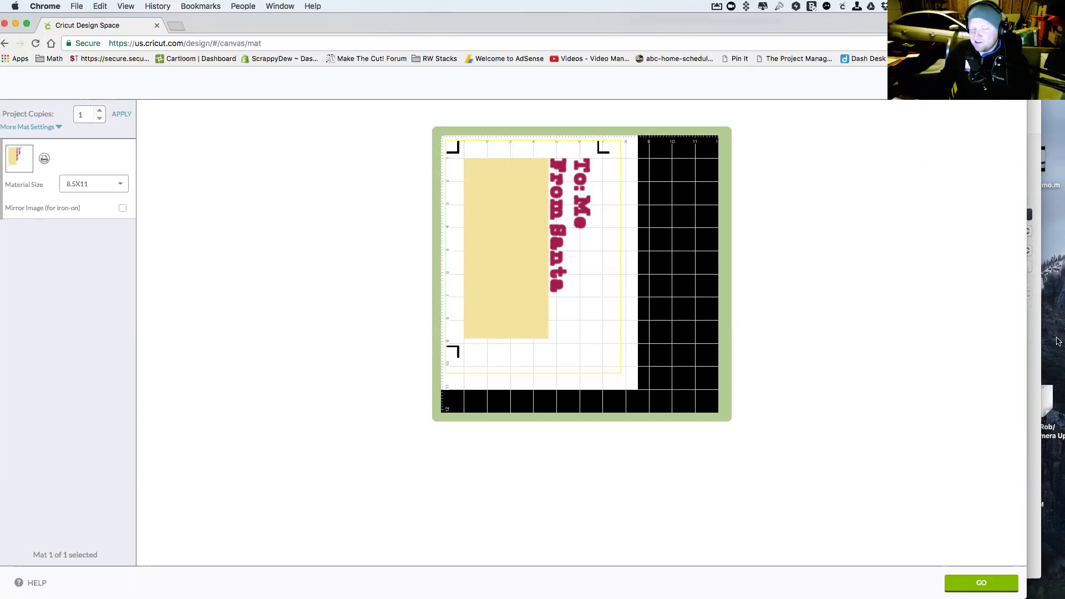
left_click(998, 83)
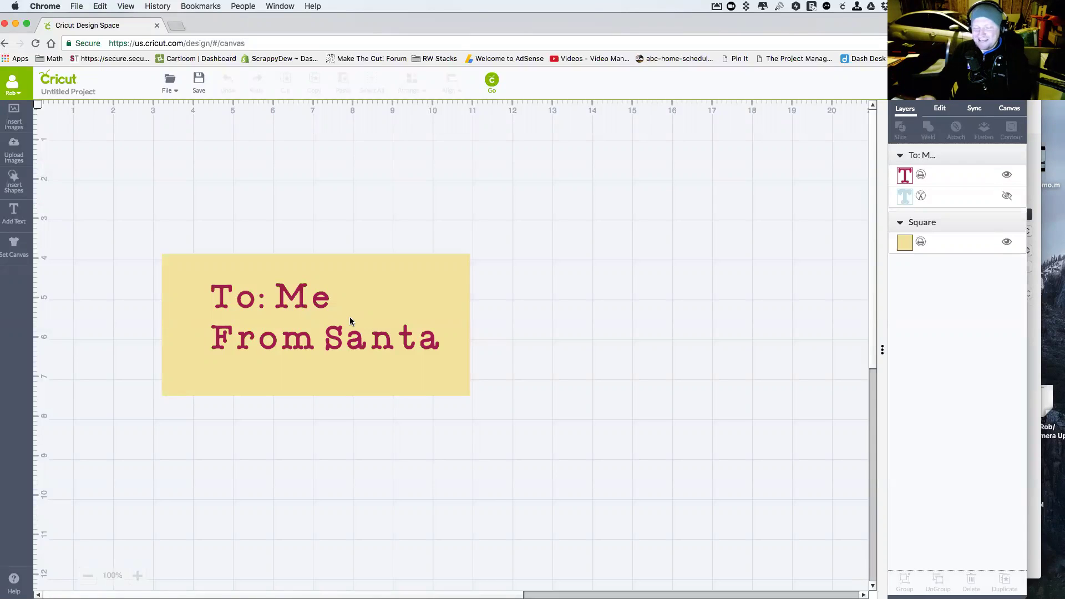
left_click(491, 81)
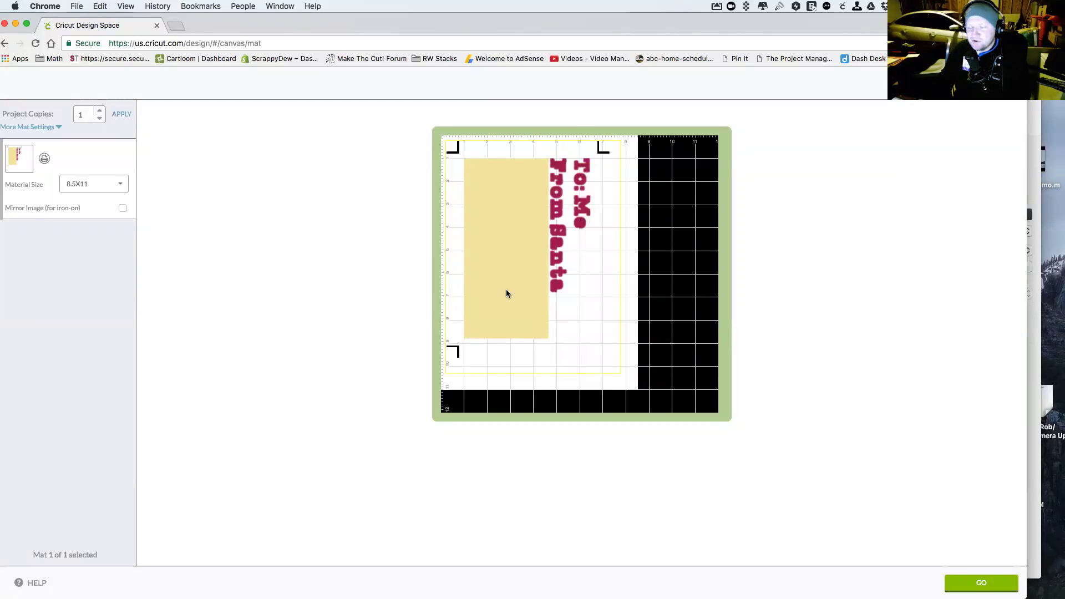
left_click(1009, 83)
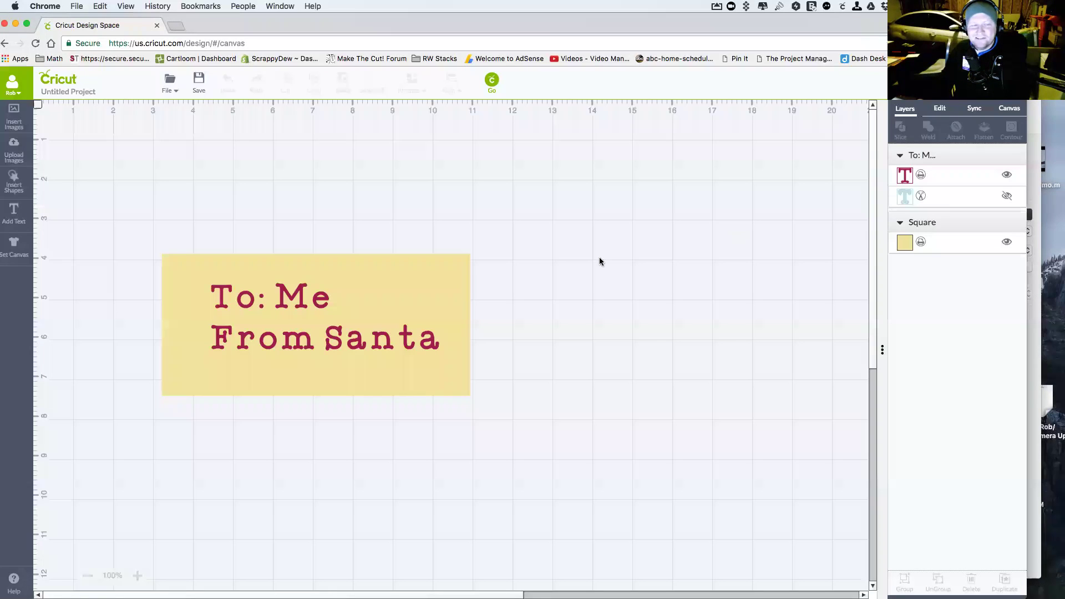
- Flatten the text and the yellow rectangle into one printable image, and check the flattened layer's attributes
left_click_drag(121, 210, 590, 447)
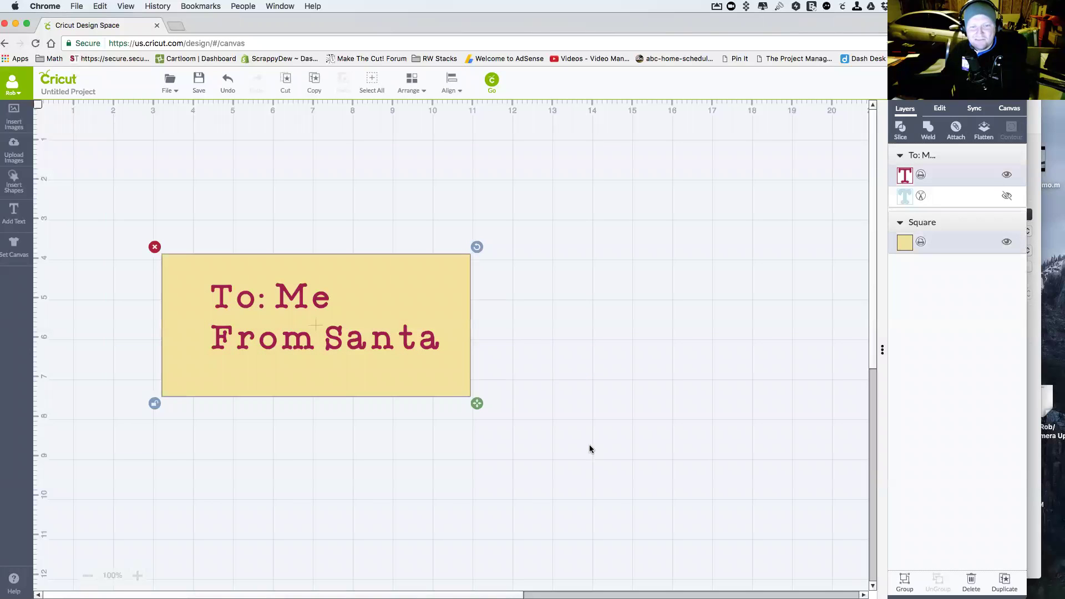
left_click(985, 131)
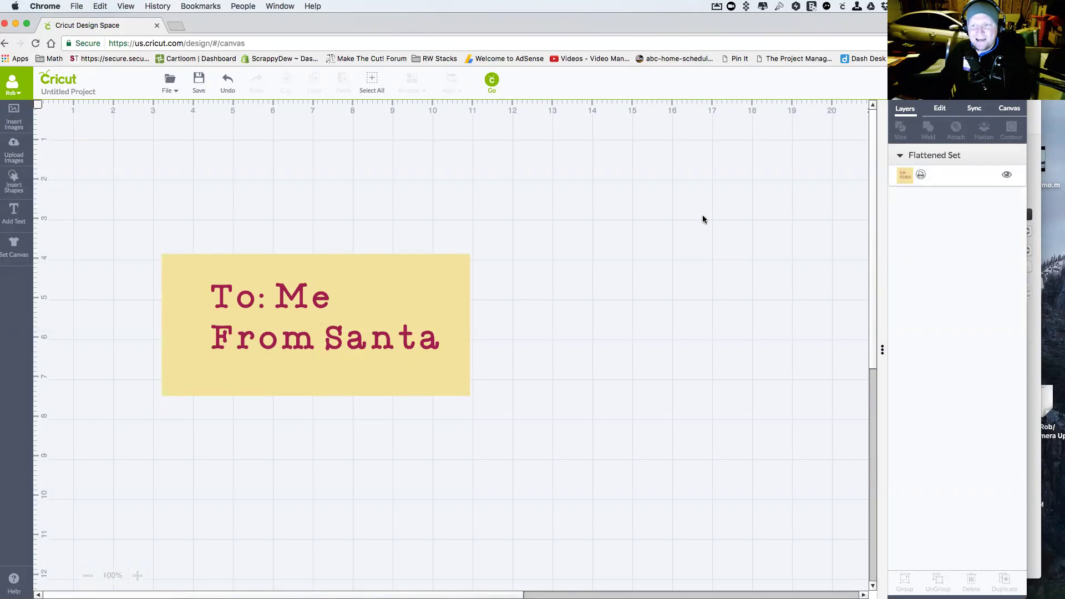
left_click(921, 176)
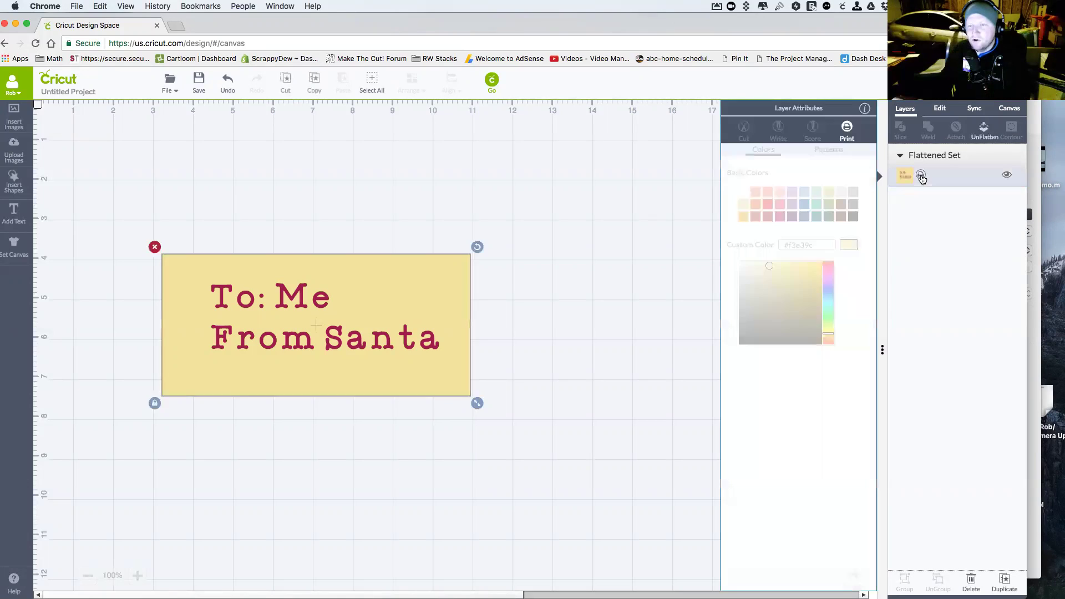
left_click(949, 184)
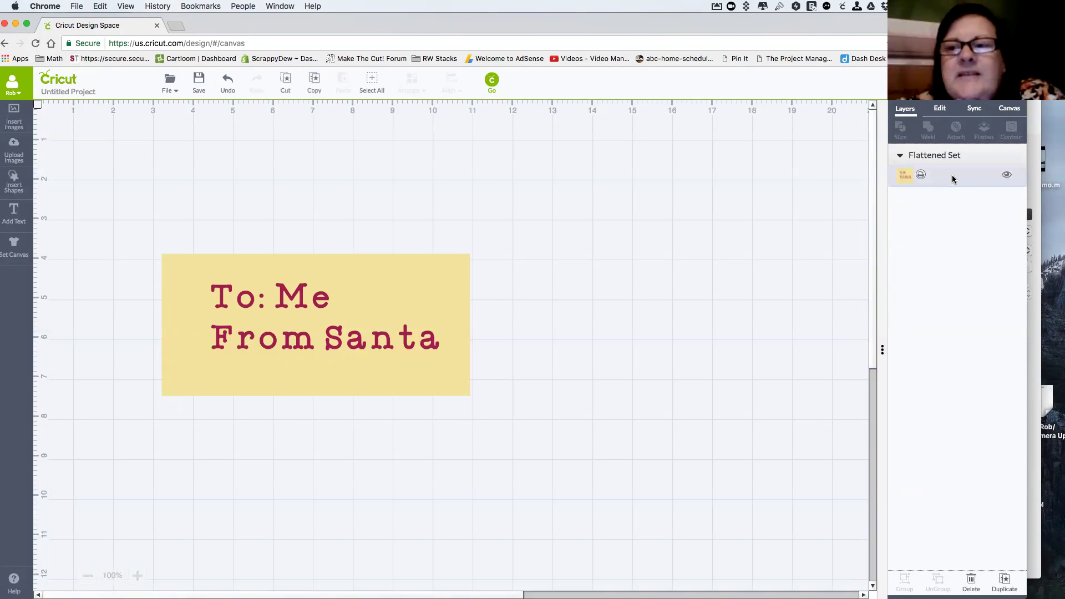
- Unflatten the gift tag image and change the text and yellow rectangle layers from Print to Cut
left_click(454, 286)
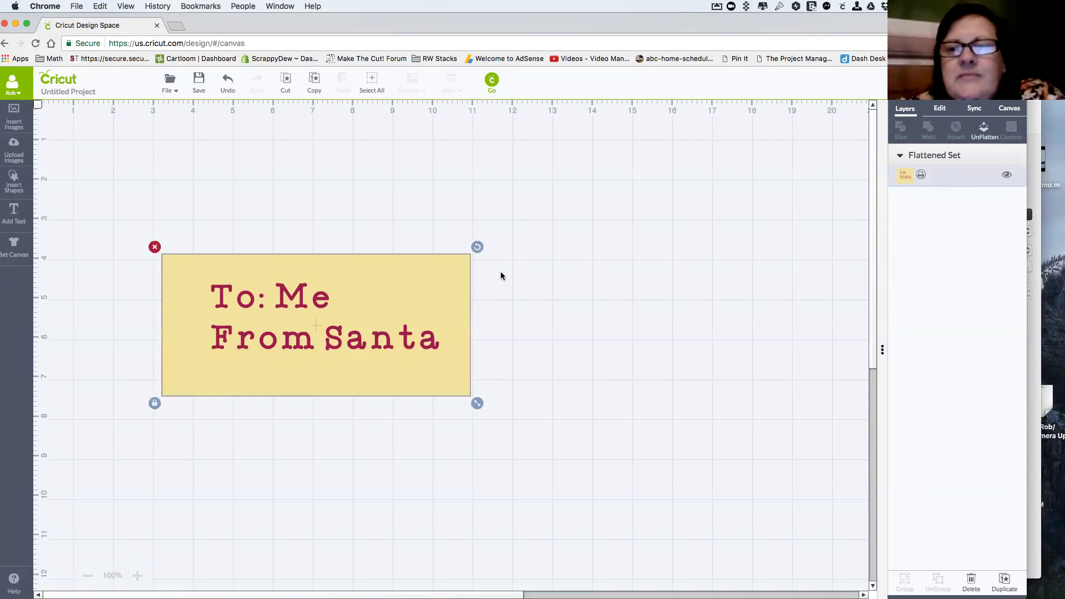
left_click(986, 131)
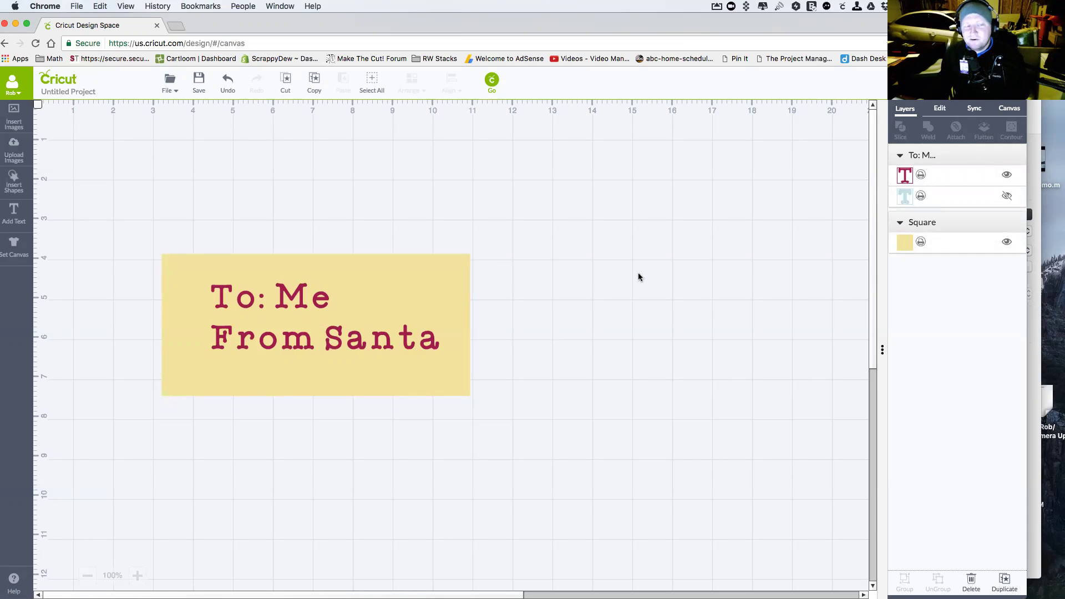
left_click(920, 175)
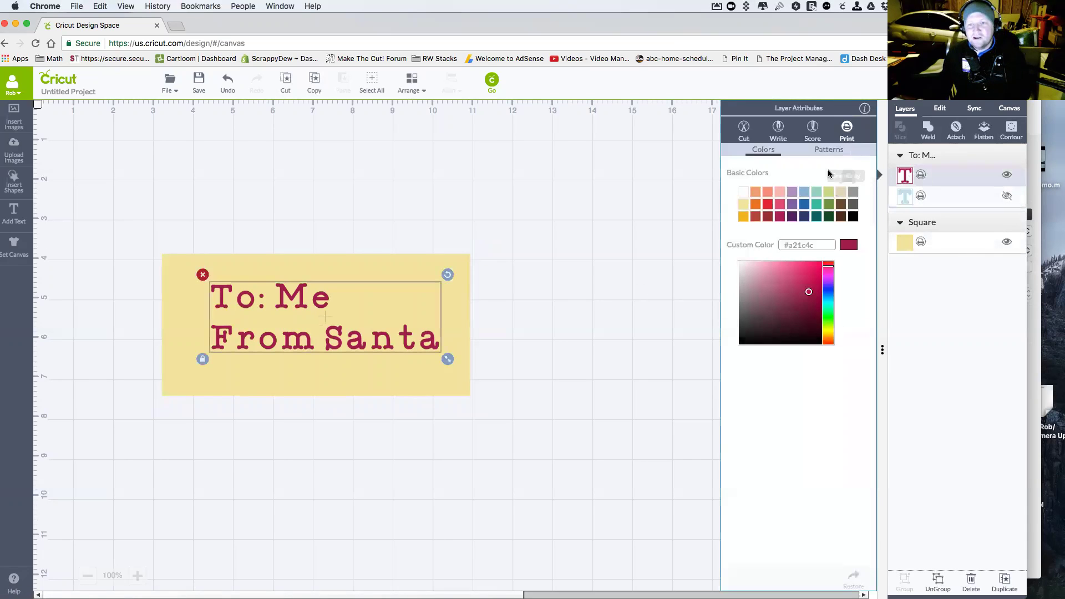
left_click(921, 244)
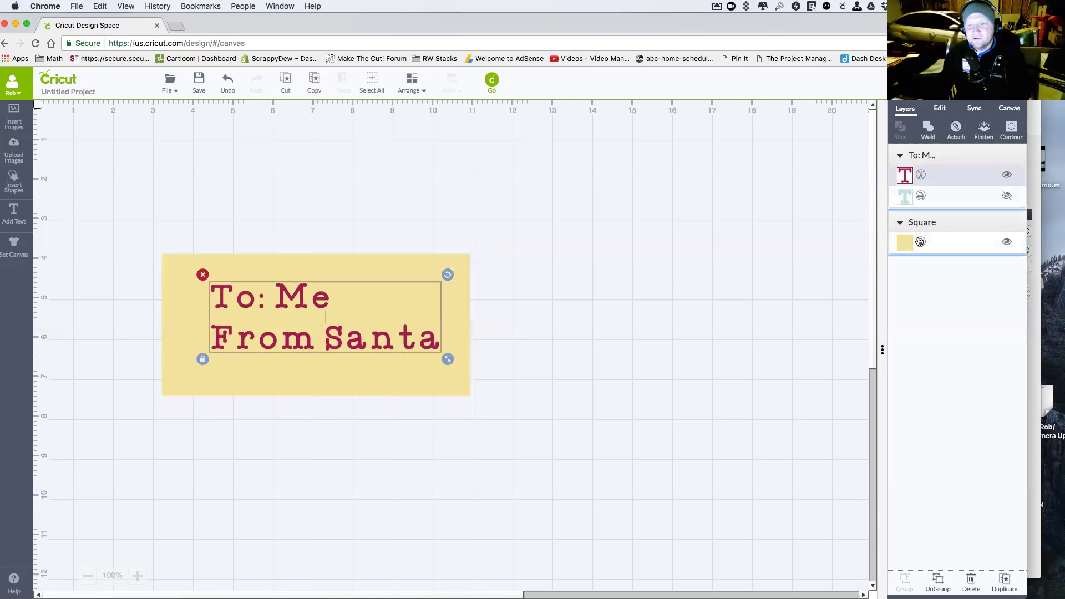
left_click(744, 131)
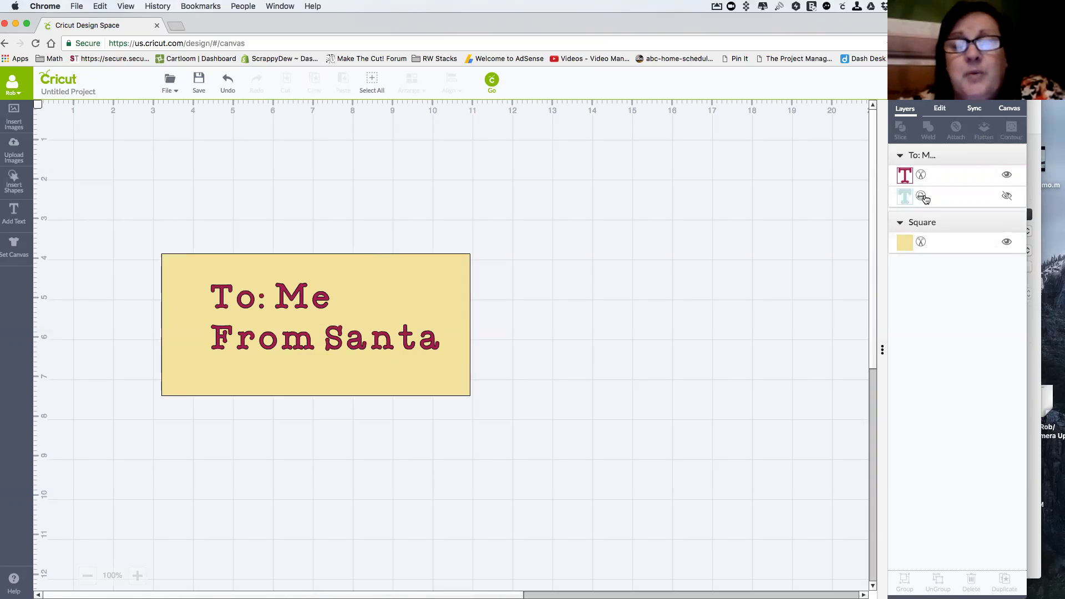
left_click_drag(923, 199, 923, 197)
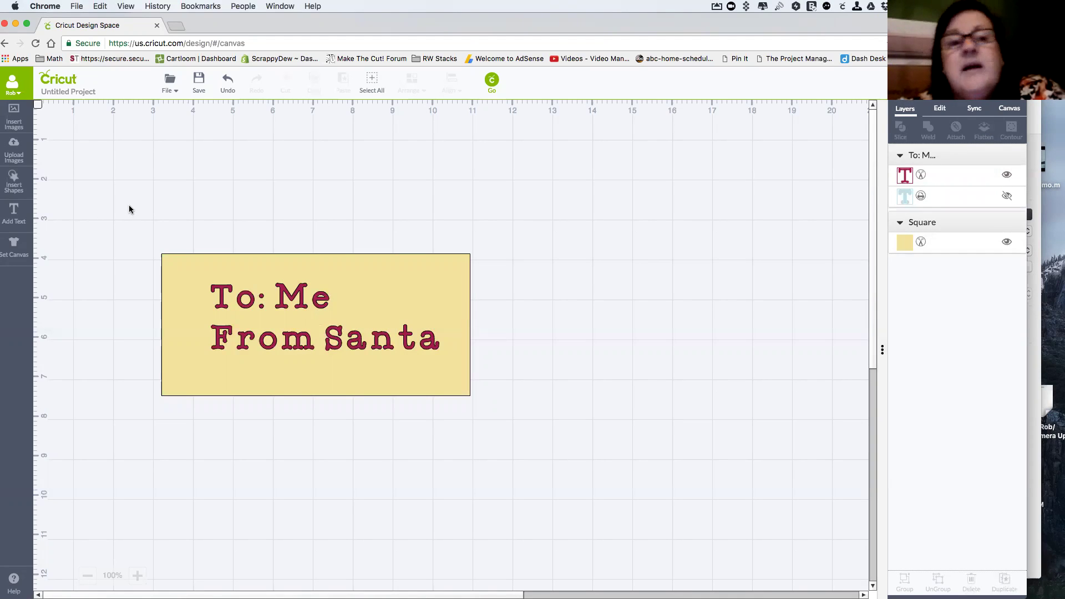
- Flatten the cut-type text and rectangle into one image, and unflatten the set into separate layers
left_click_drag(103, 202, 619, 474)
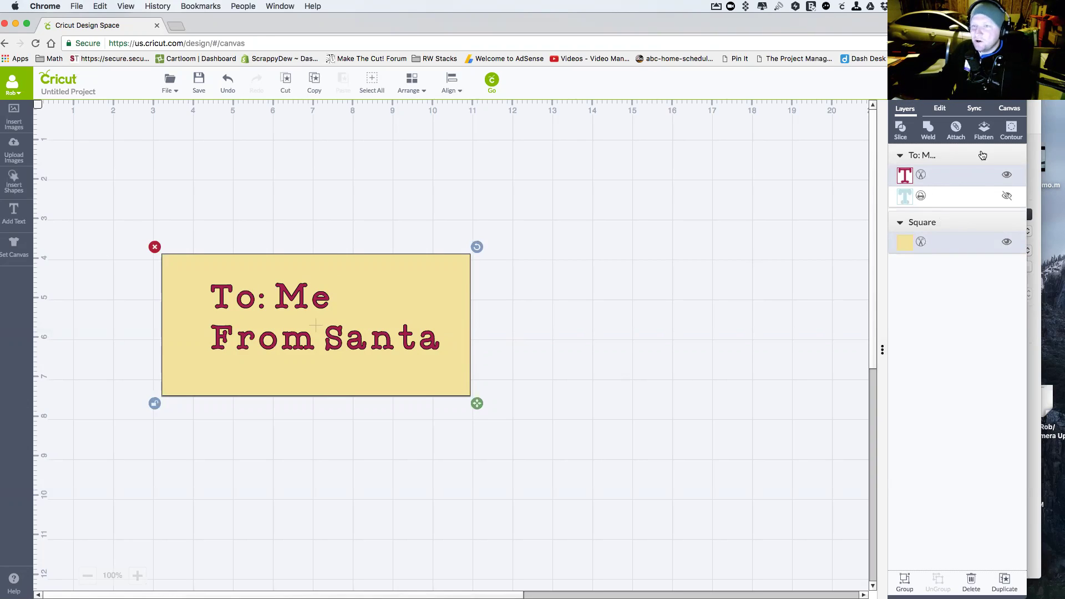
left_click(985, 131)
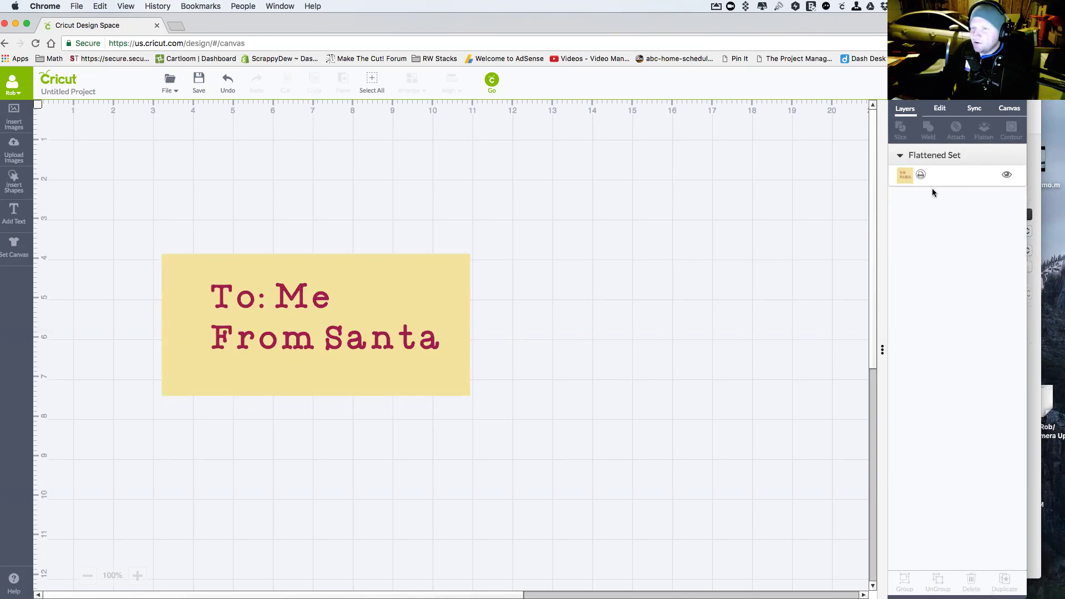
left_click(942, 173)
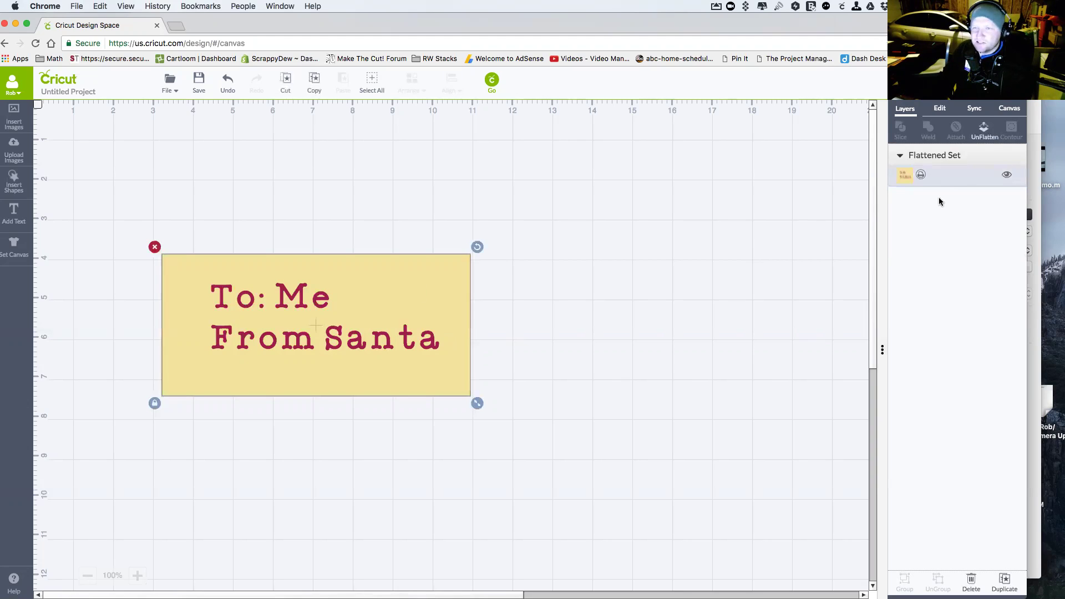
left_click(983, 131)
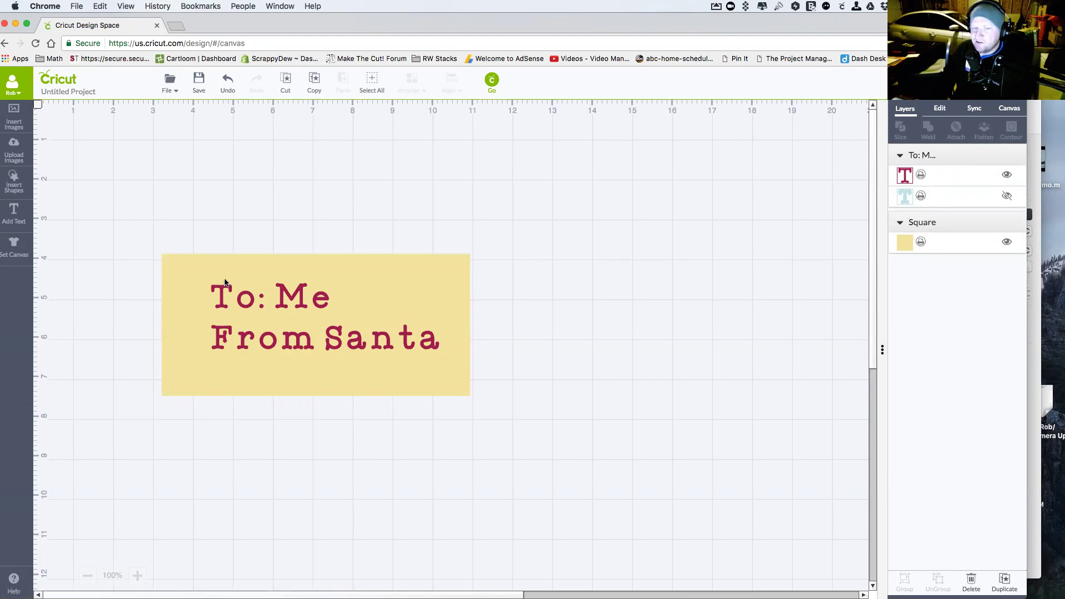
- Flatten the text and rectangle into one printable image, preview it on the mat, and return to the canvas
left_click_drag(123, 218, 577, 457)
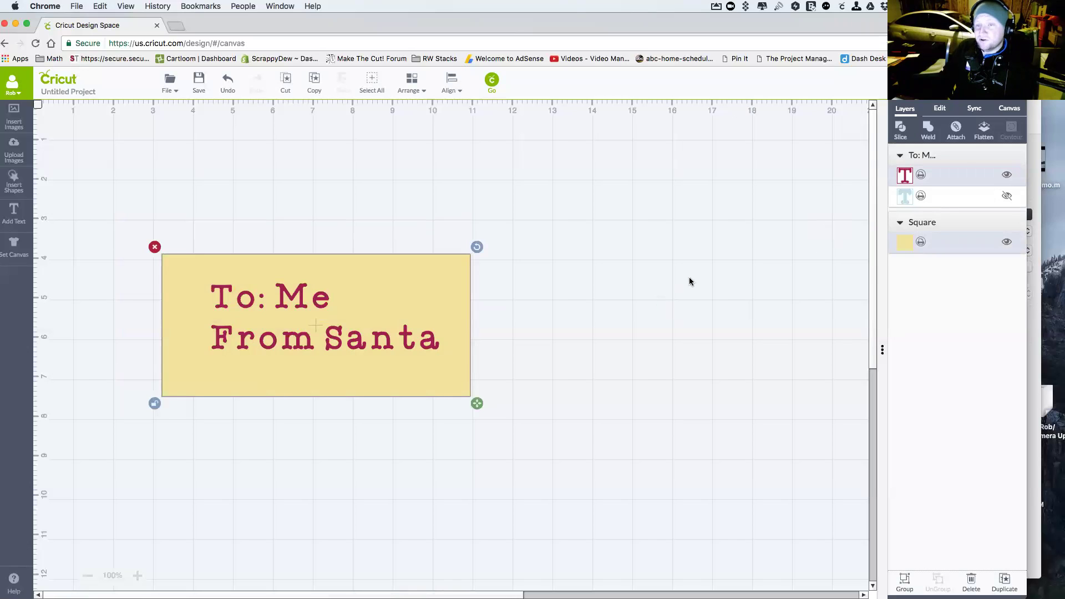
left_click(983, 128)
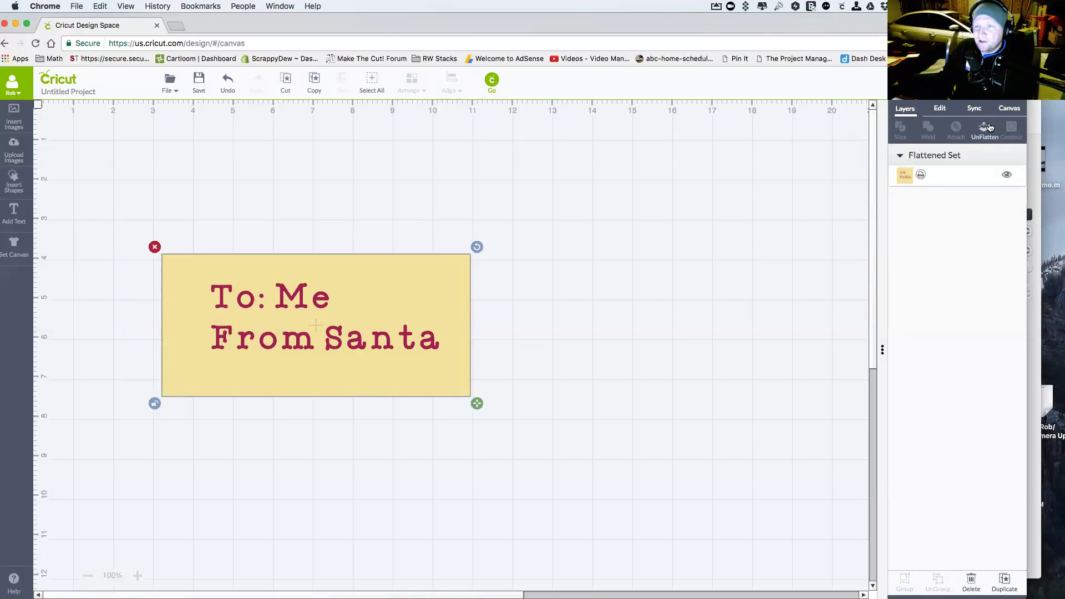
left_click(492, 80)
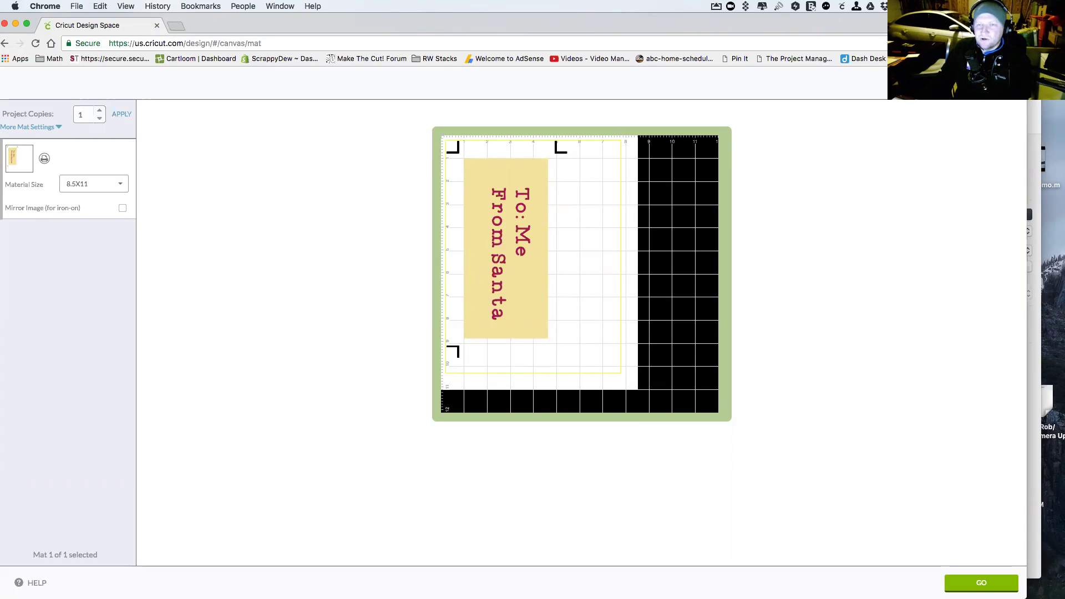
left_click(943, 84)
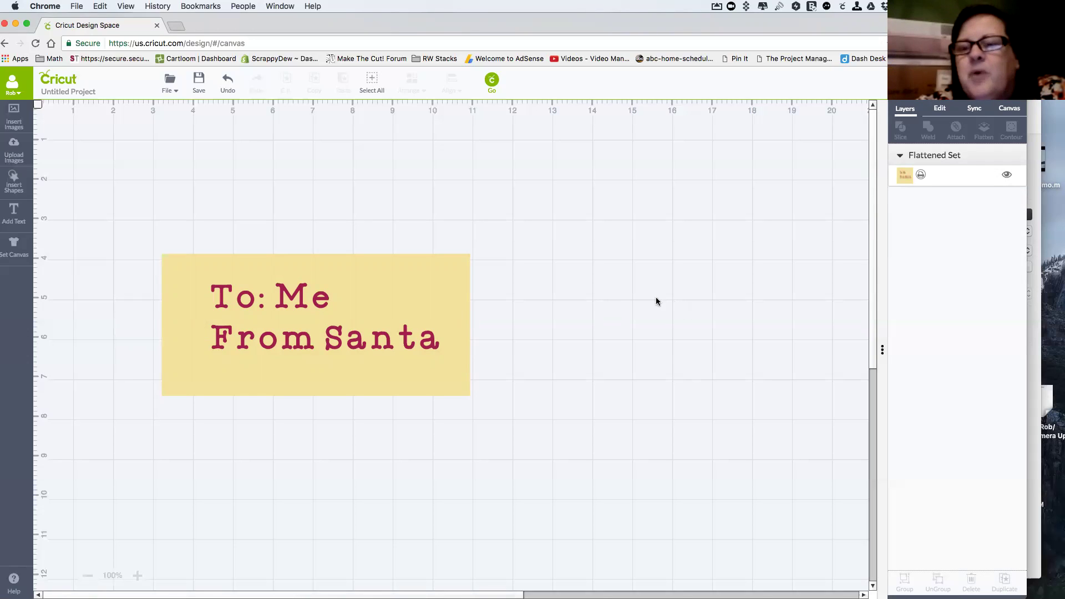
- Shrink the flattened tag to about 2.8 in wide by 1.3 in high and move it near the canvas origin
left_click(458, 306)
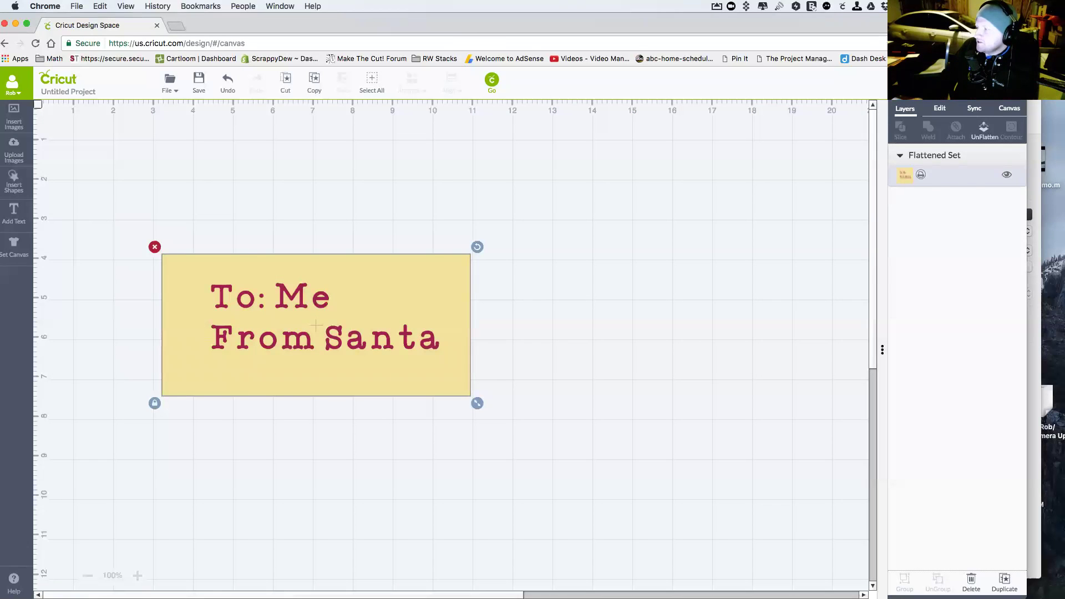
key("super+Tab")
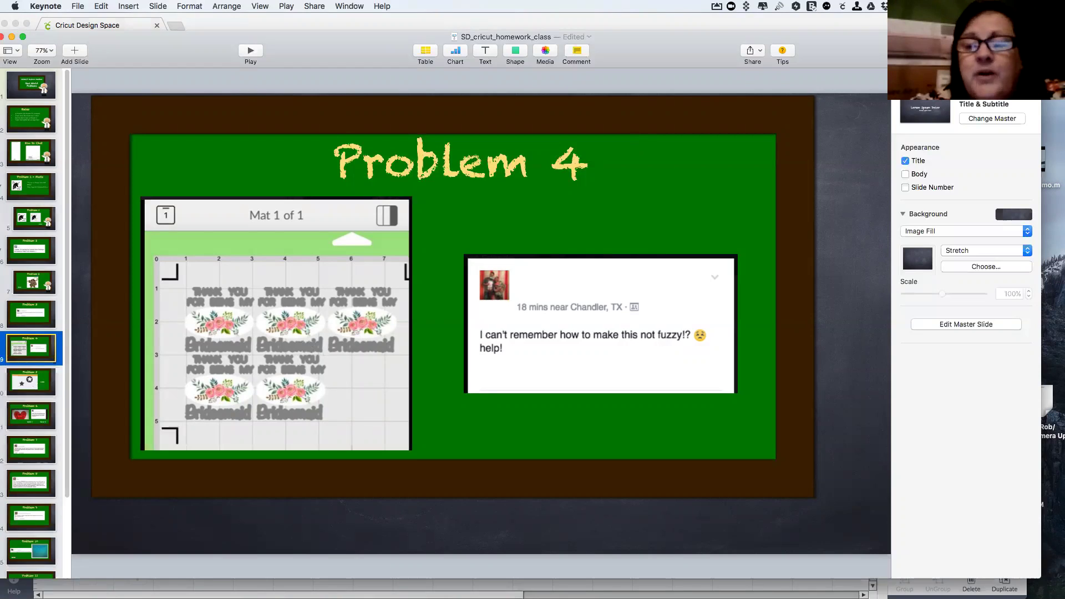
key("super+Tab")
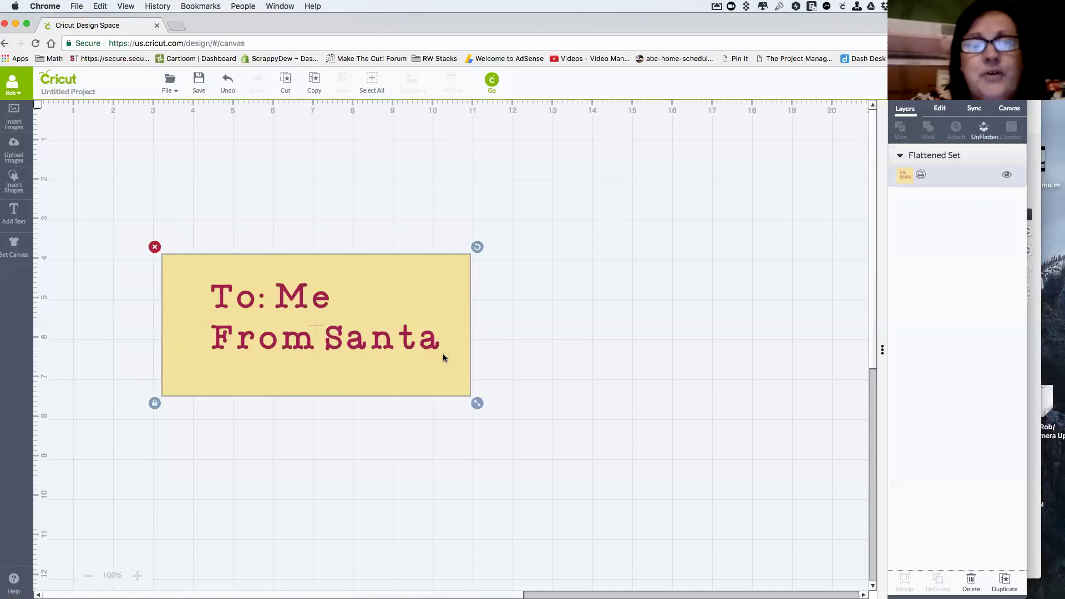
left_click_drag(477, 404, 296, 318)
left_click_drag(265, 285, 186, 178)
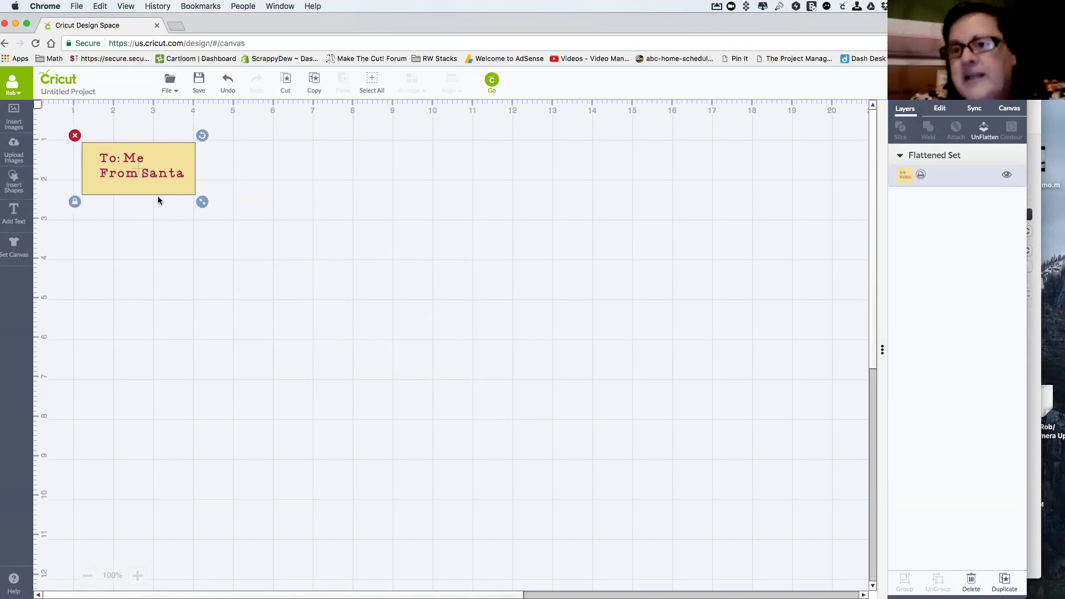
- Paste three copies of the flattened tag onto the canvas and delete those copies, keeping the original
left_click(314, 82)
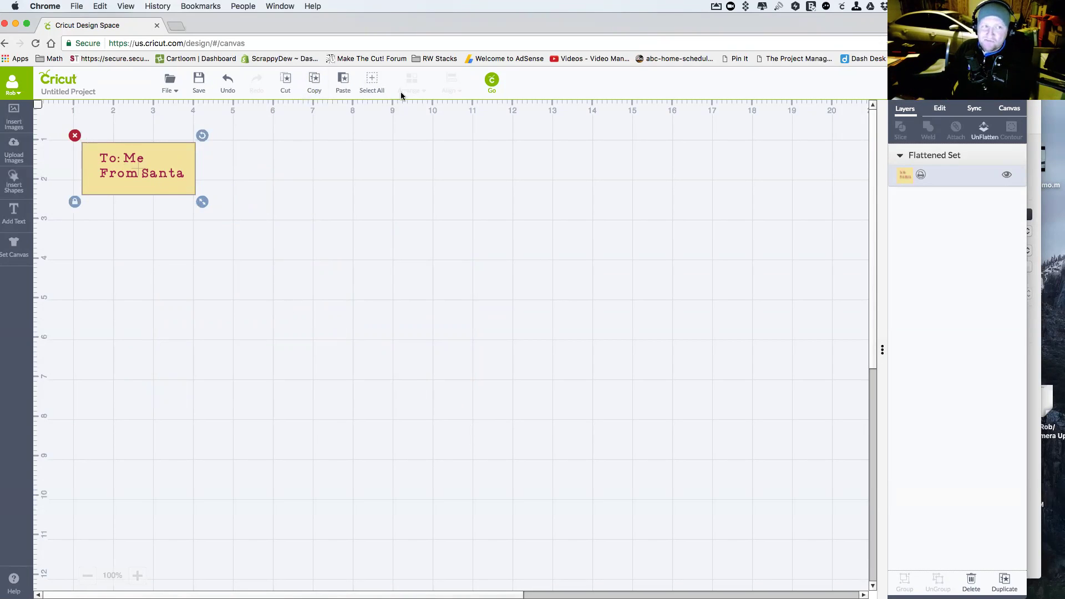
left_click(344, 81)
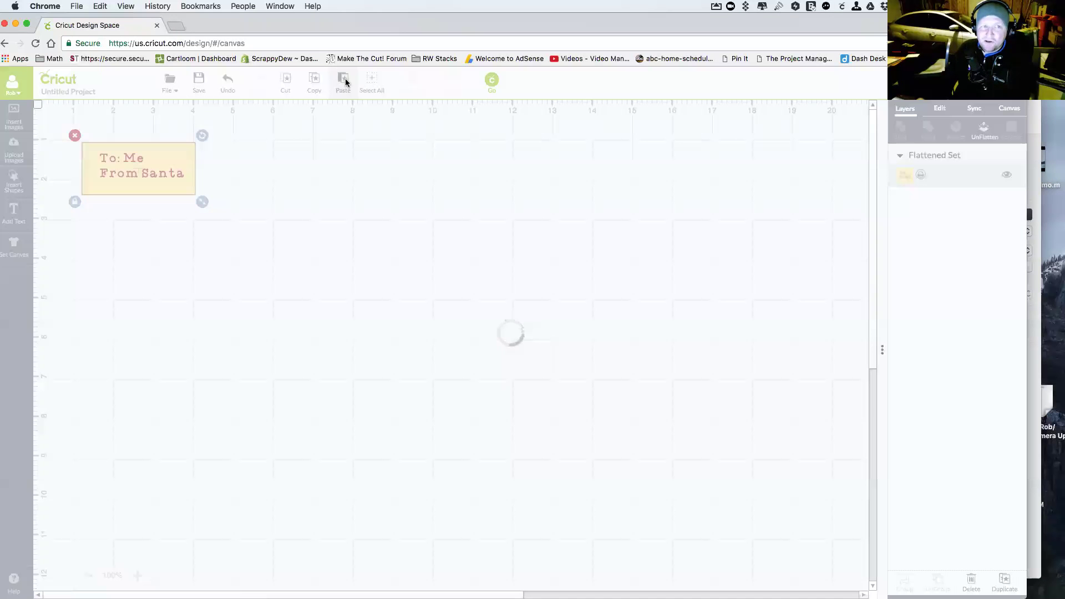
left_click(344, 84)
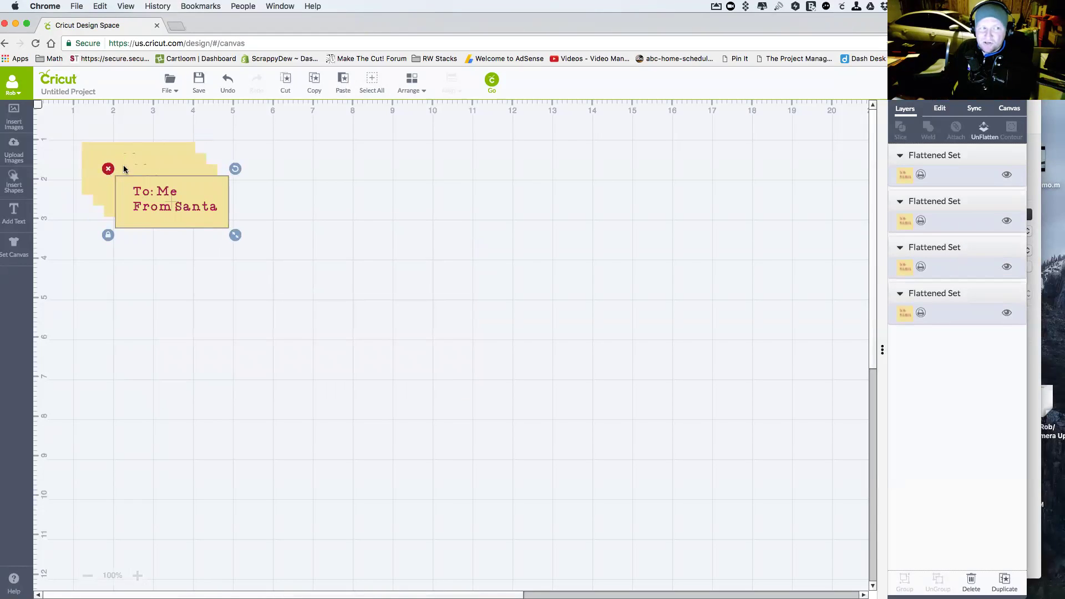
left_click(108, 168)
left_click(114, 173)
left_click(97, 159)
left_click(101, 174)
key("Delete")
left_click(138, 192)
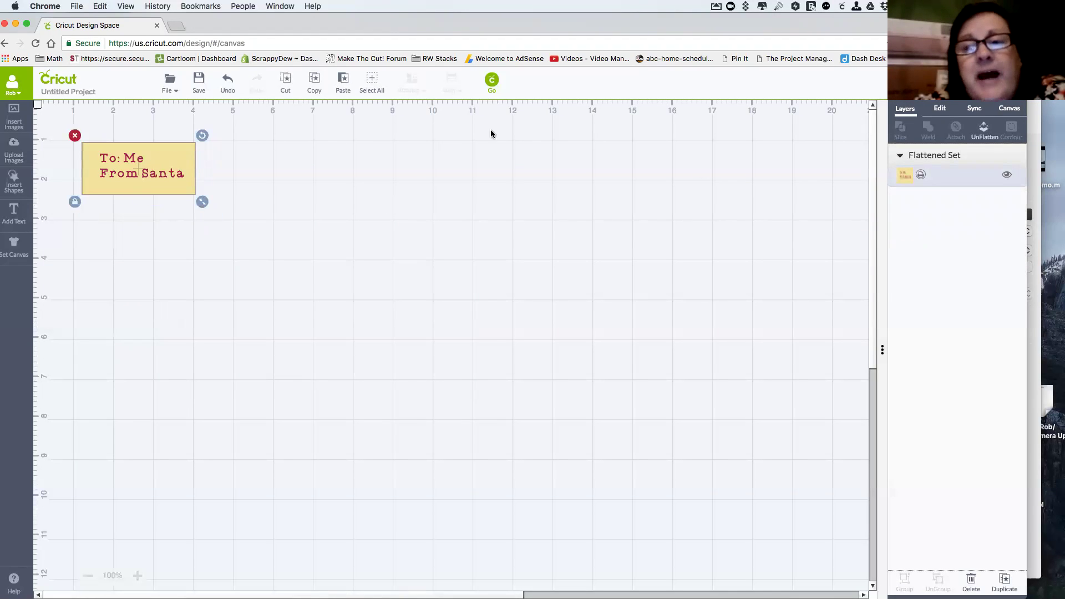
- Preview the tag on the mat with 4 and with 5 project copies, and return to the canvas
left_click(492, 83)
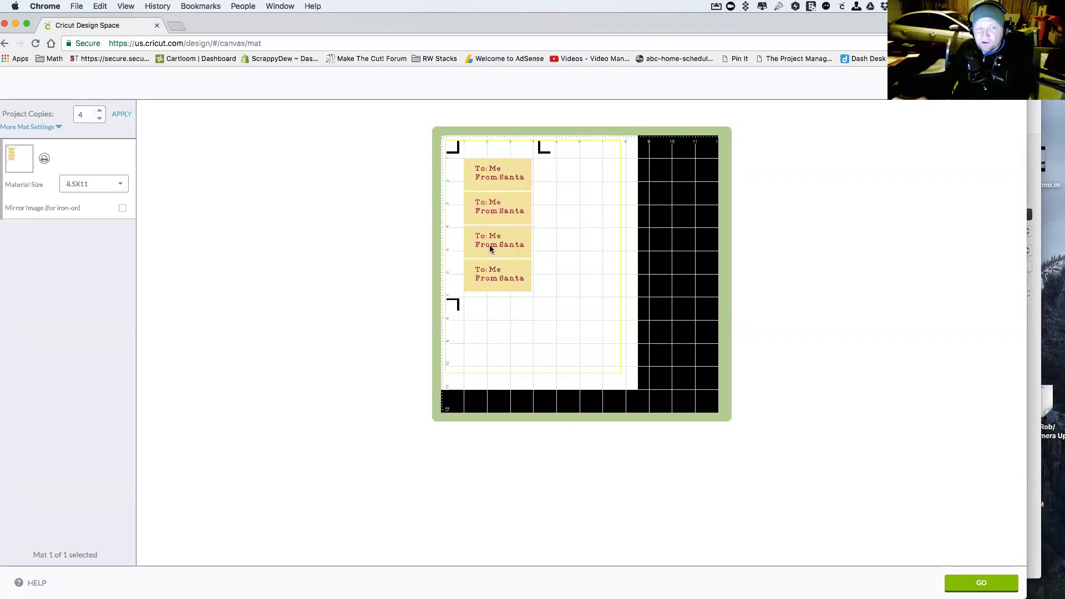
left_click(99, 112)
left_click(120, 113)
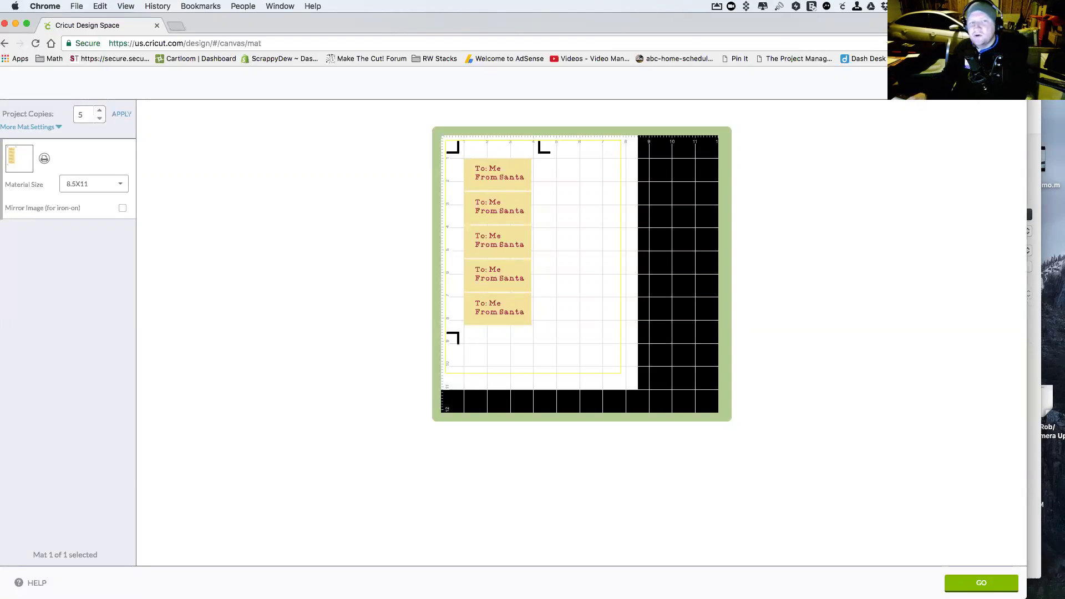
left_click(992, 83)
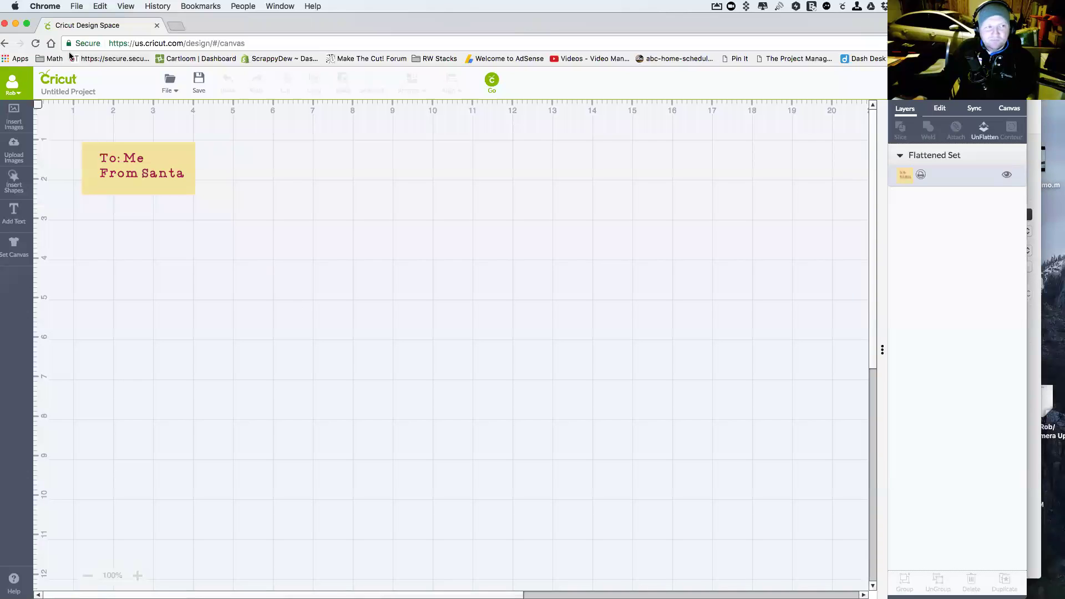
- Close the Design Space window without saving and bring up the Problem 3 slide in Keynote
left_click(4, 23)
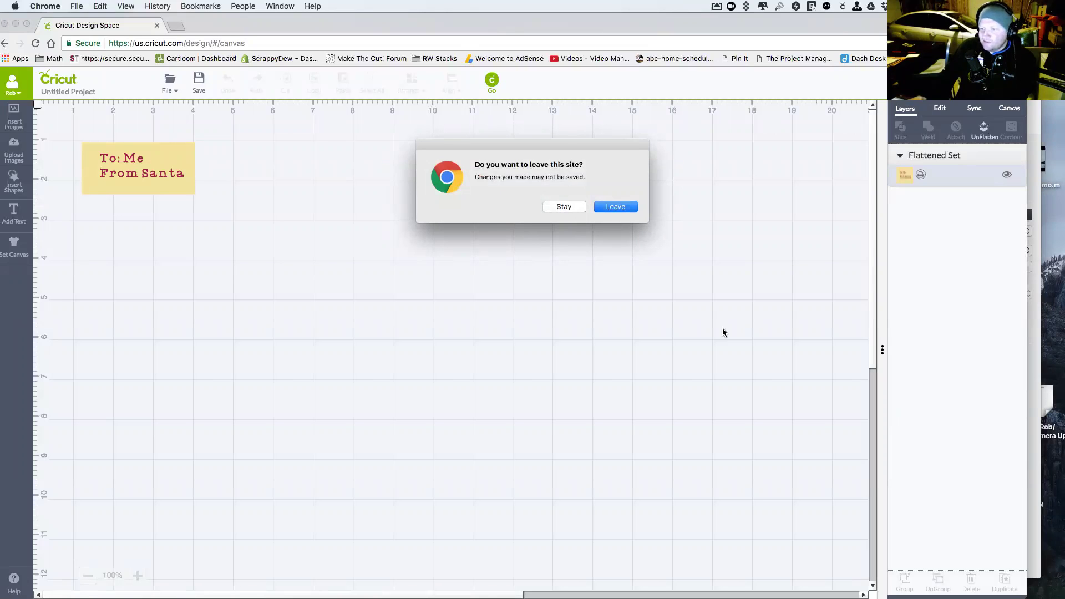
left_click(615, 207)
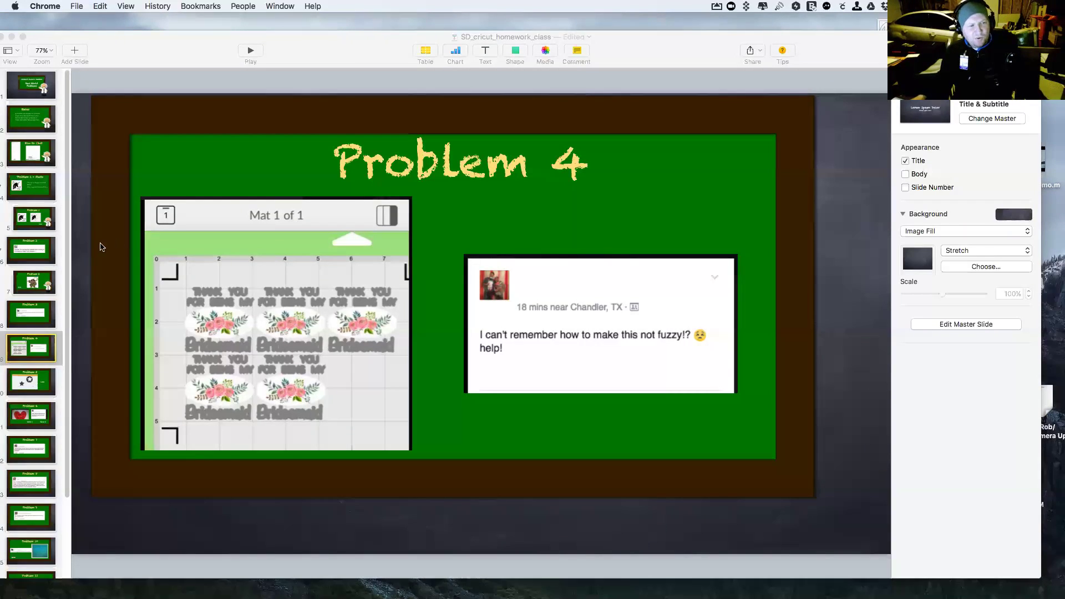
left_click(34, 258)
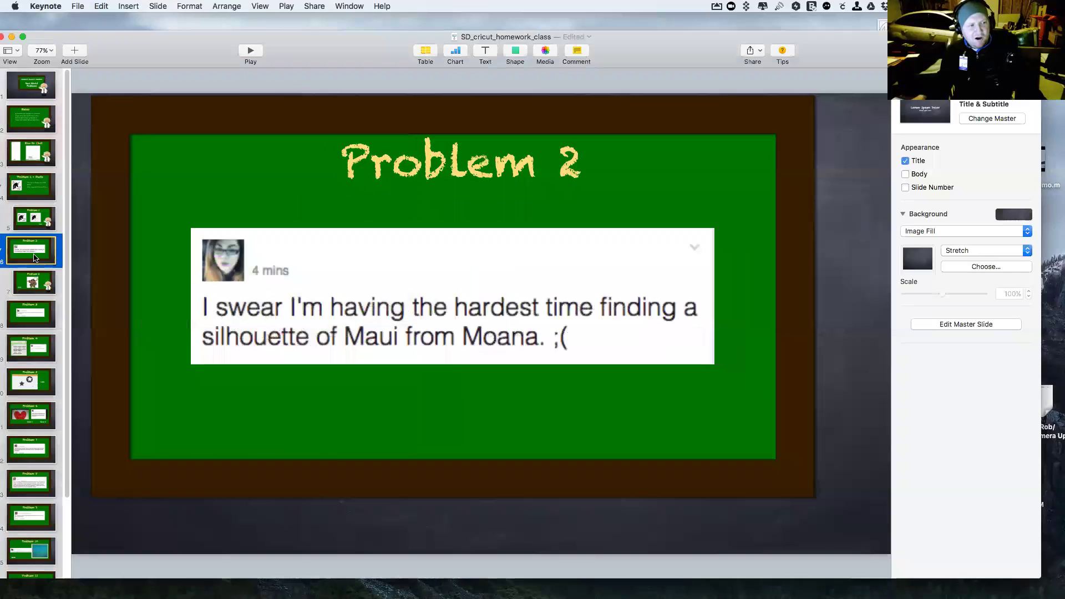
left_click(30, 284)
left_click(35, 317)
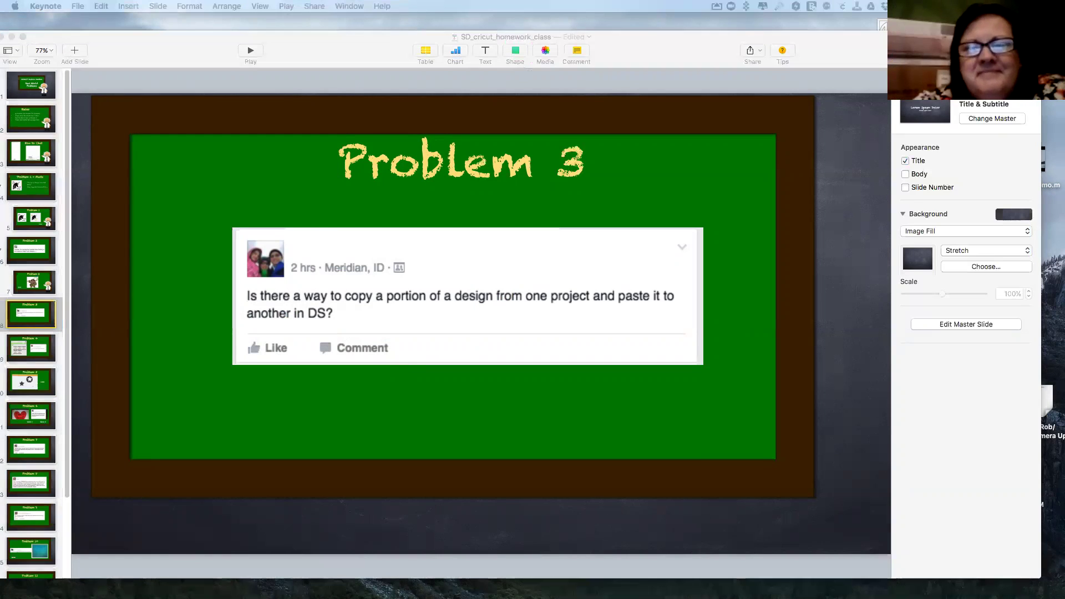
- Switch to Cricut Design Space, create a new project and insert a circle on the canvas
key("super+Tab")
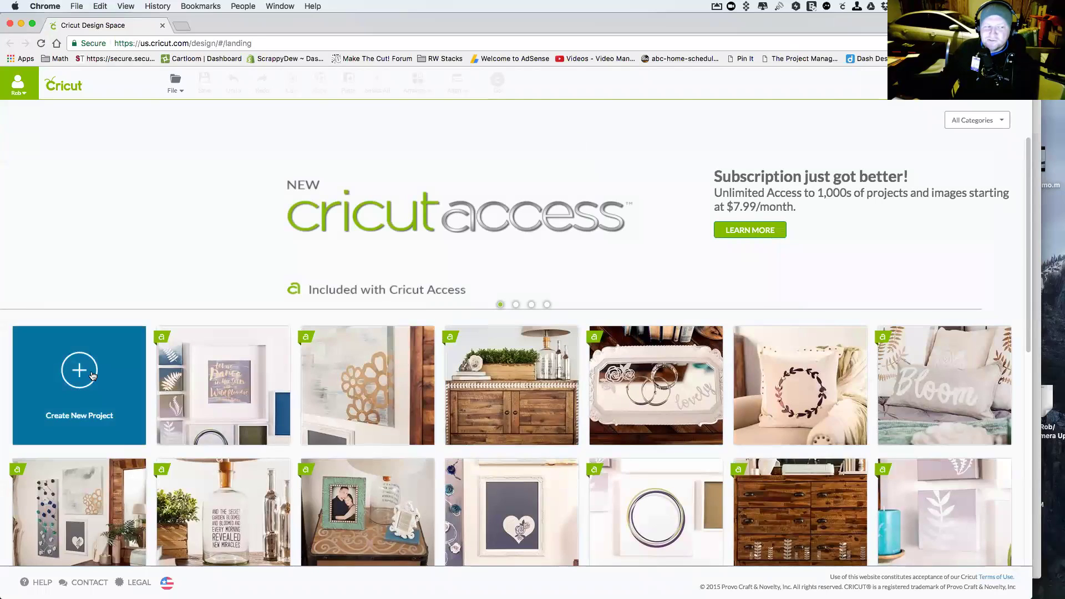
left_click(99, 374)
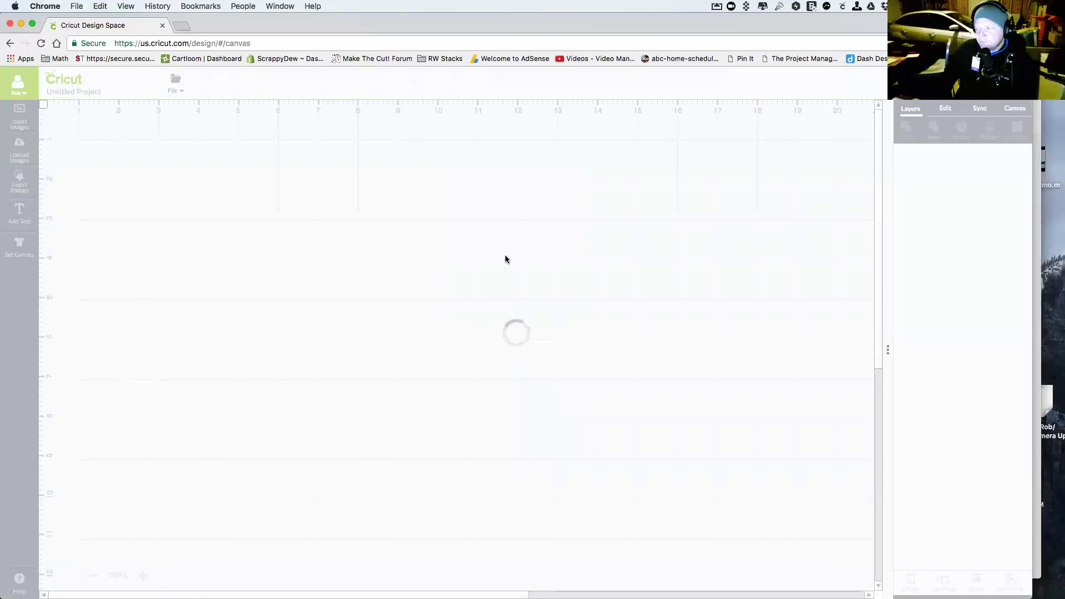
left_click(19, 181)
left_click(96, 183)
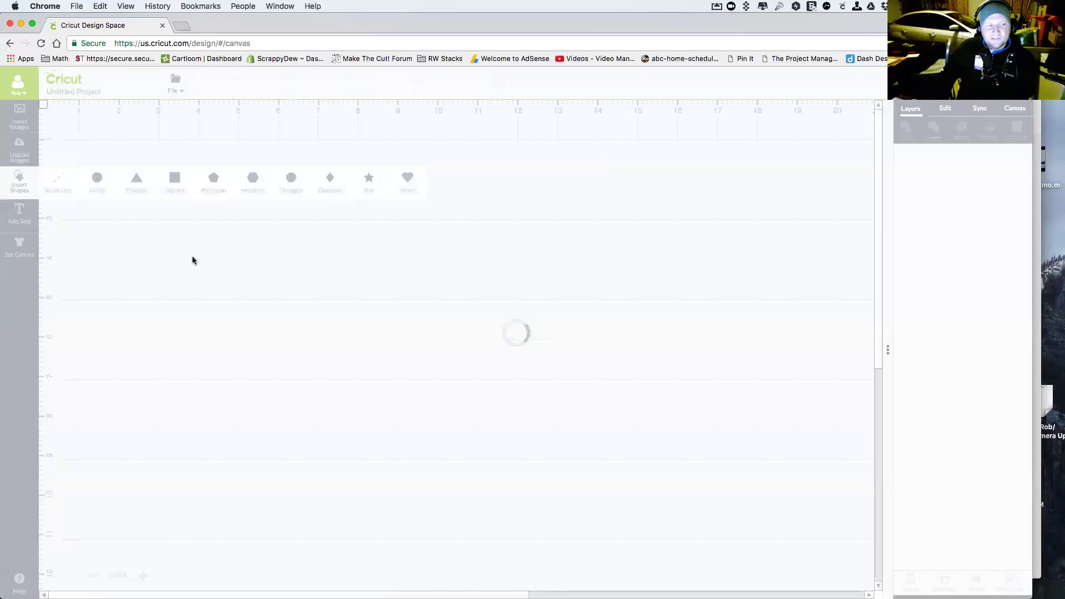
- Insert a triangle and move it off the circle to a clear spot above and to the right of it
left_click(19, 180)
left_click(19, 181)
left_click(136, 180)
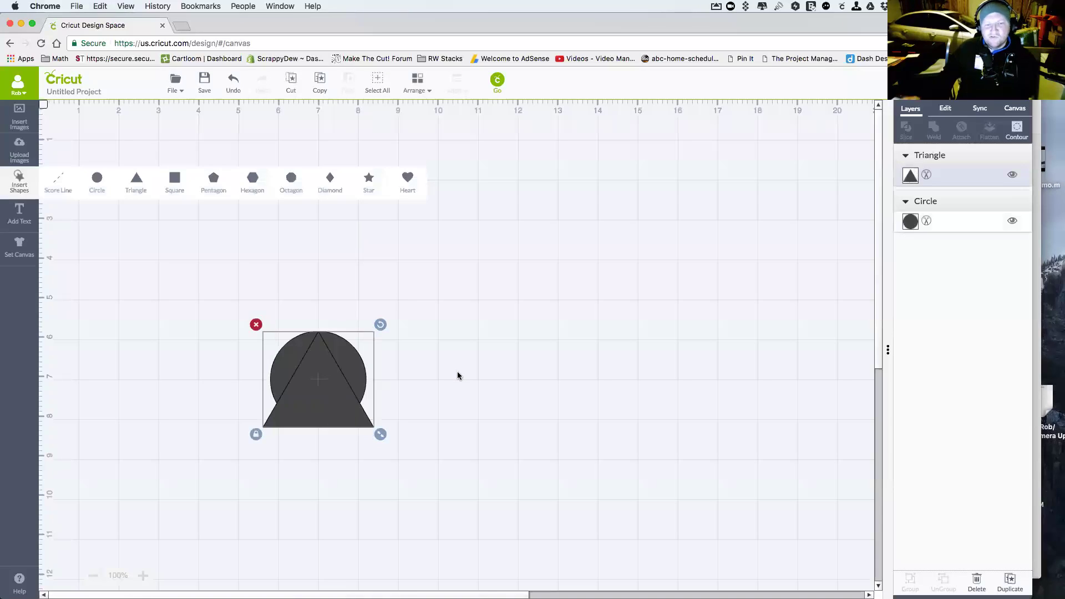
left_click_drag(338, 401, 488, 286)
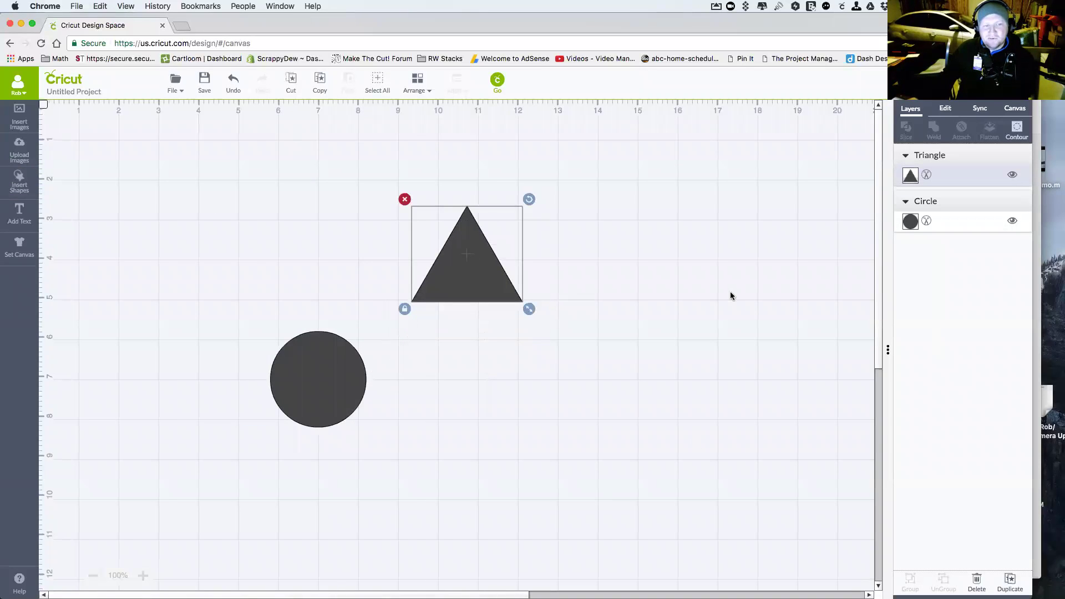
left_click_drag(502, 273, 543, 315)
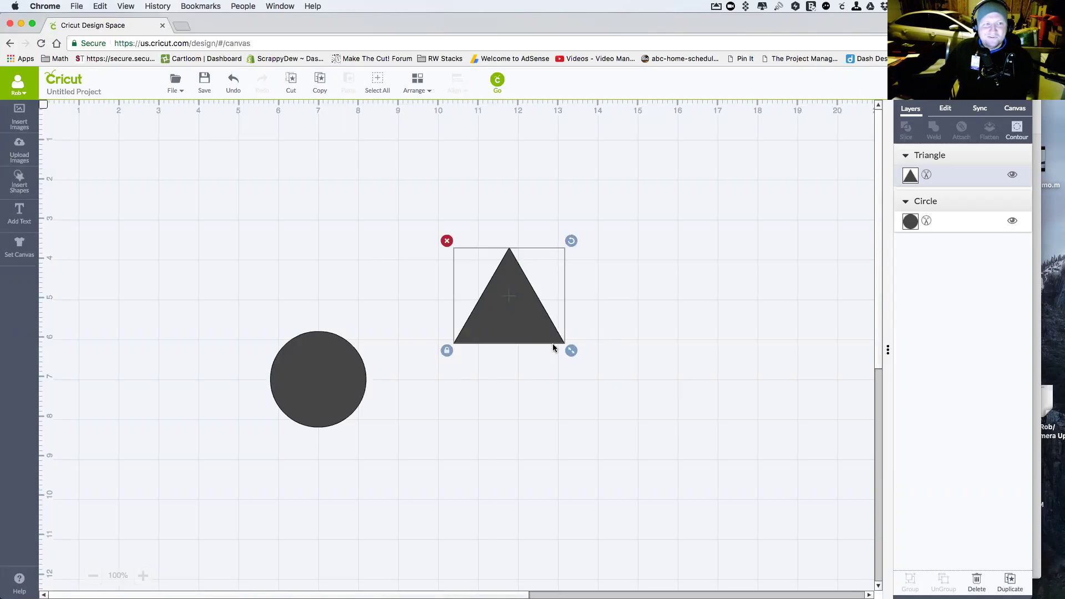
- Scale the triangle down slightly, keeping its proportions, and copy it to the clipboard
mouse_move(571, 350)
left_mouse_down()
mouse_move(541, 335)
mouse_move(564, 360)
left_mouse_up()
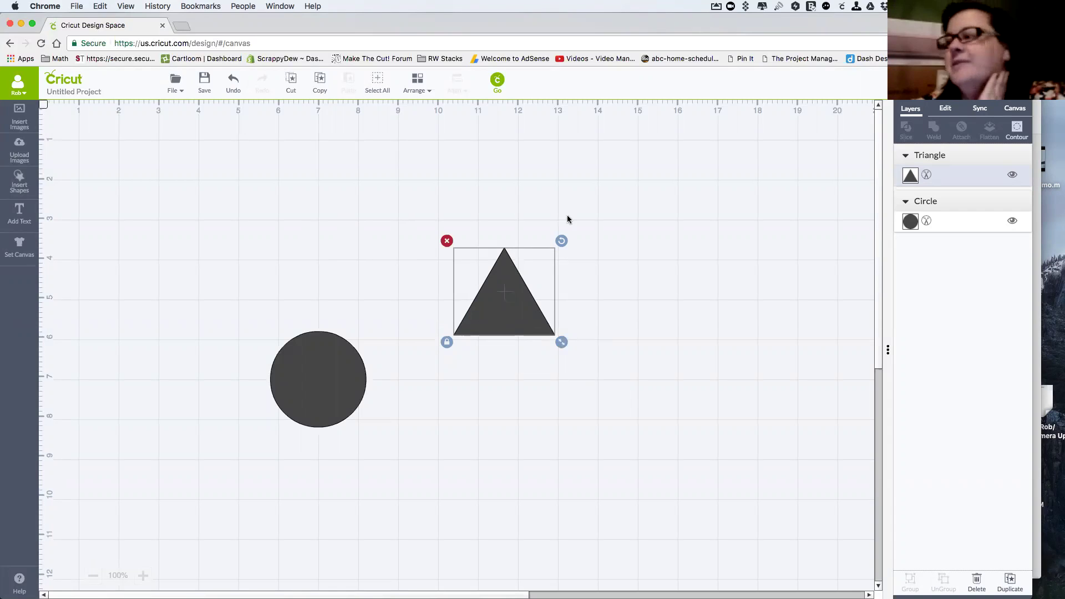
left_click(552, 208)
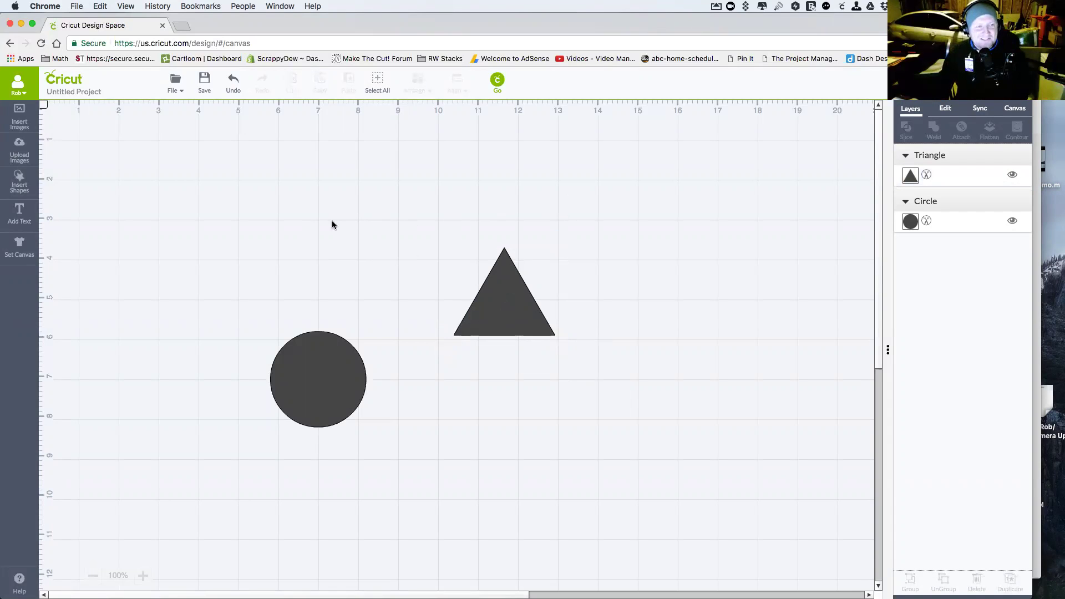
left_click(493, 307)
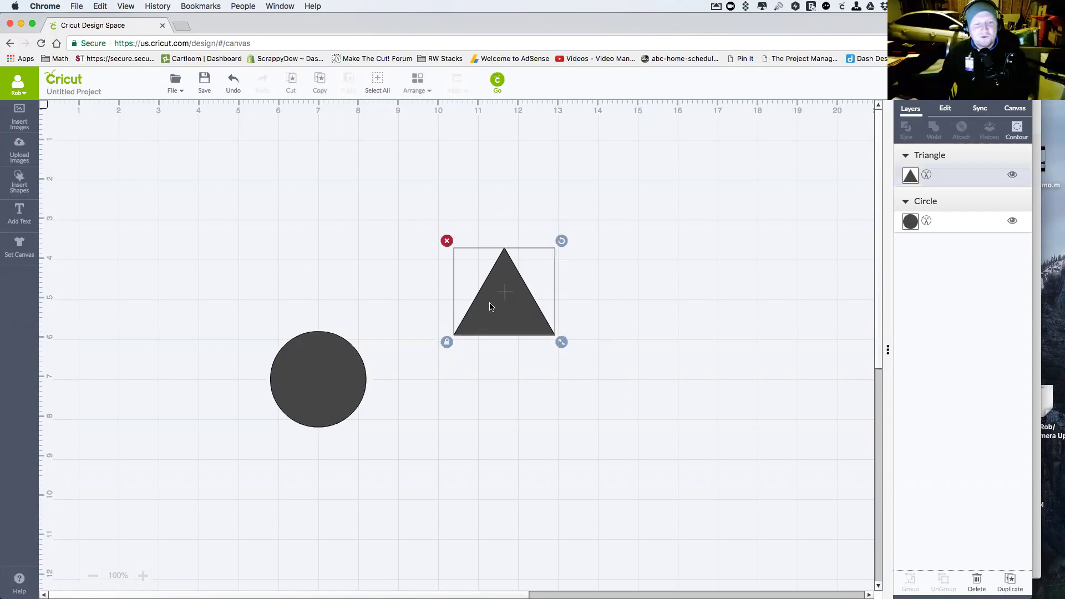
left_click(317, 84)
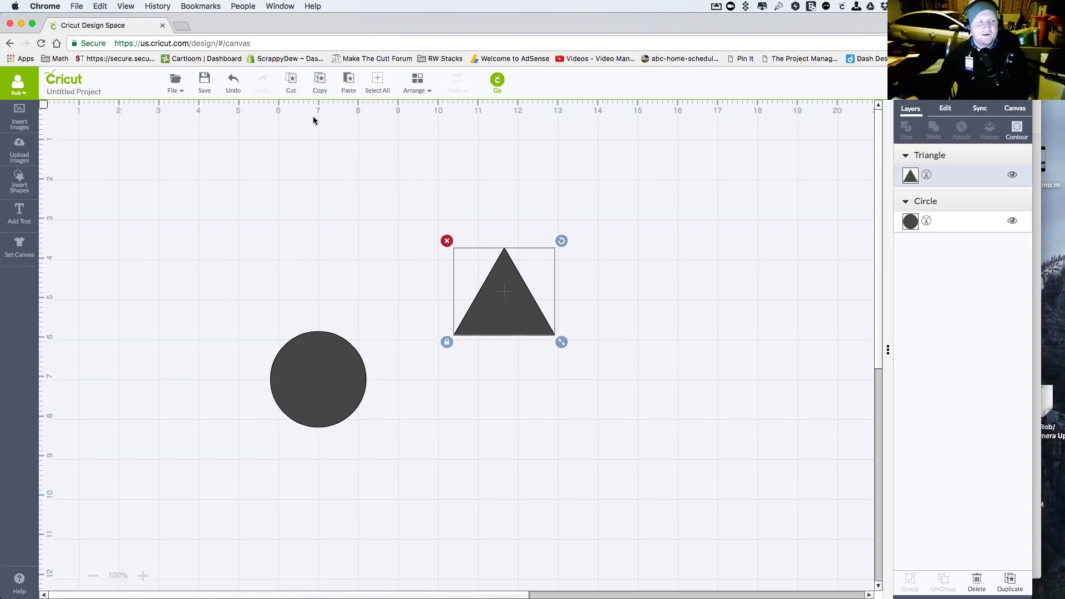
- Save the circle and triangle project under the name webinar and start a new blank project
left_click(180, 98)
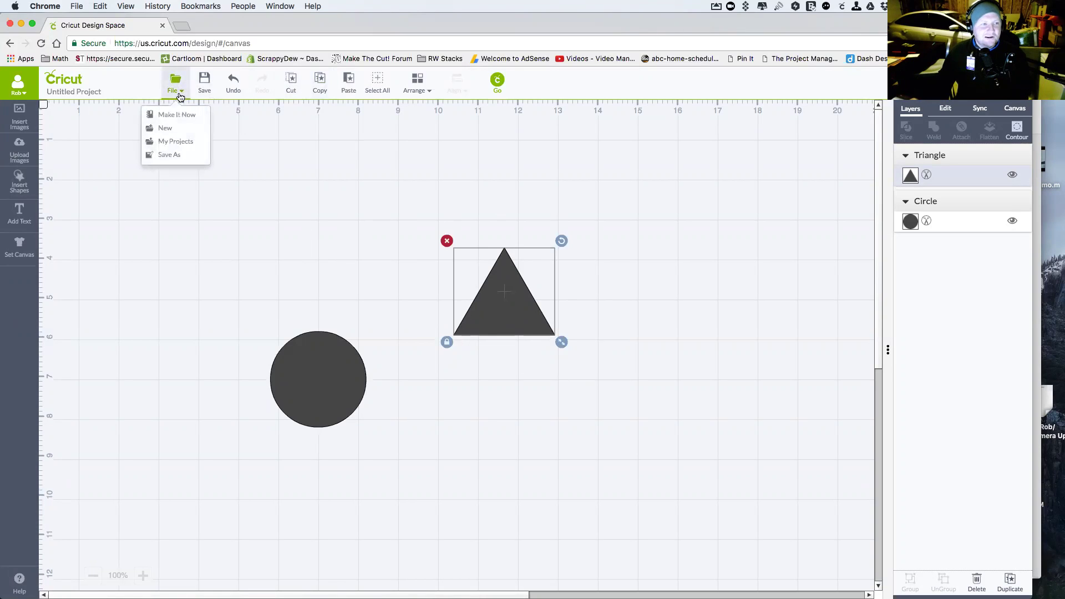
left_click(170, 129)
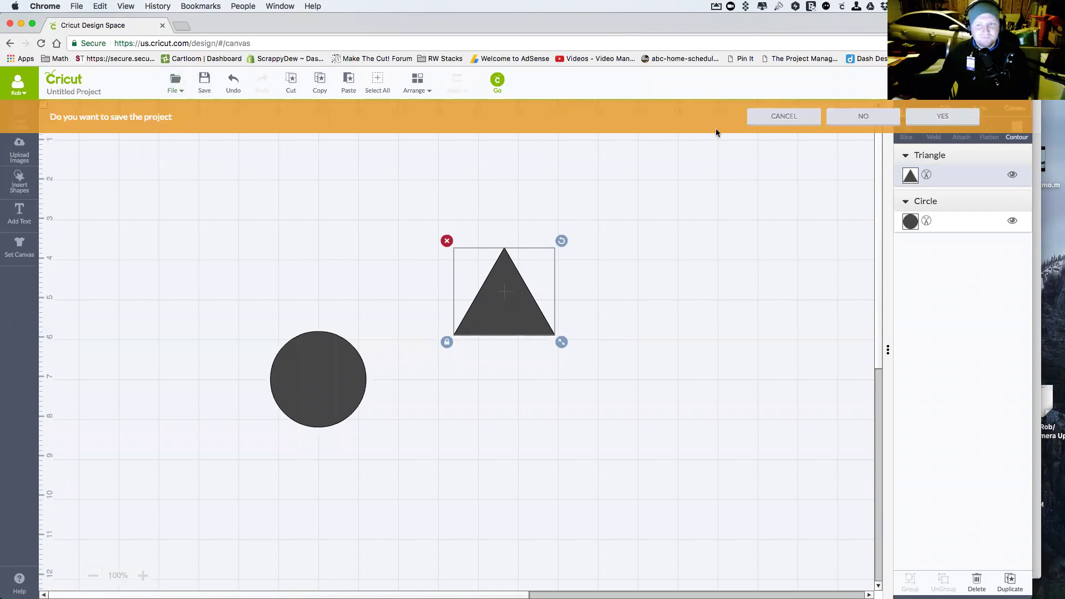
left_click(941, 118)
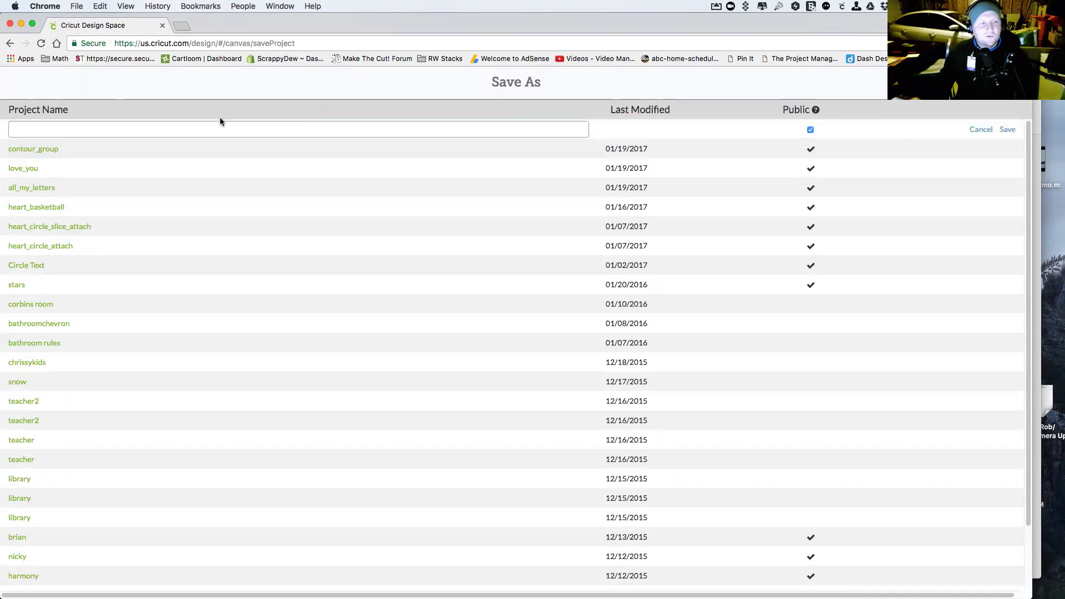
type("webinar")
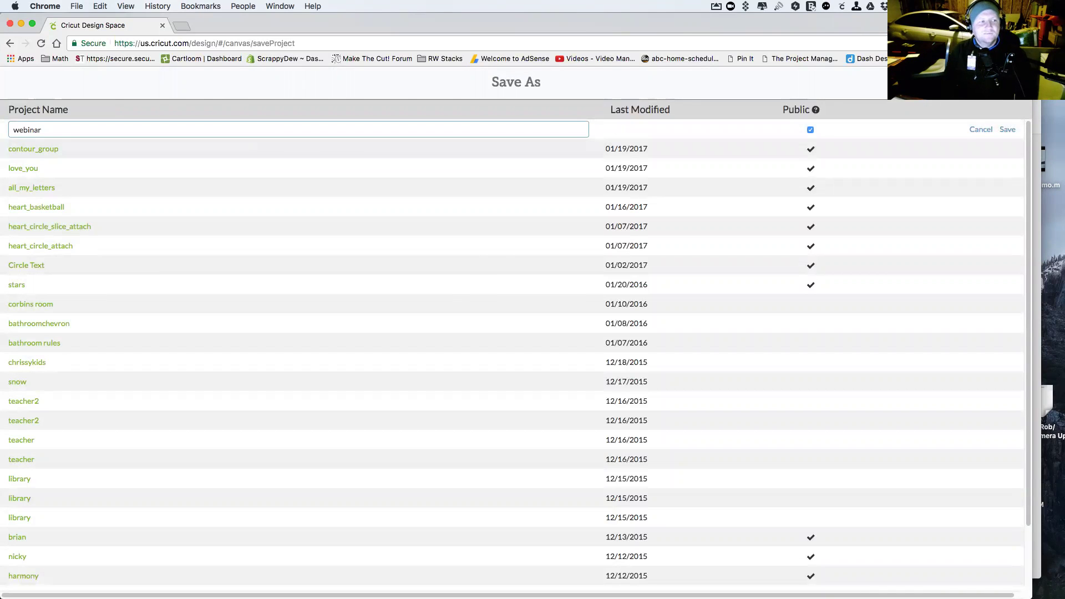
key("Return")
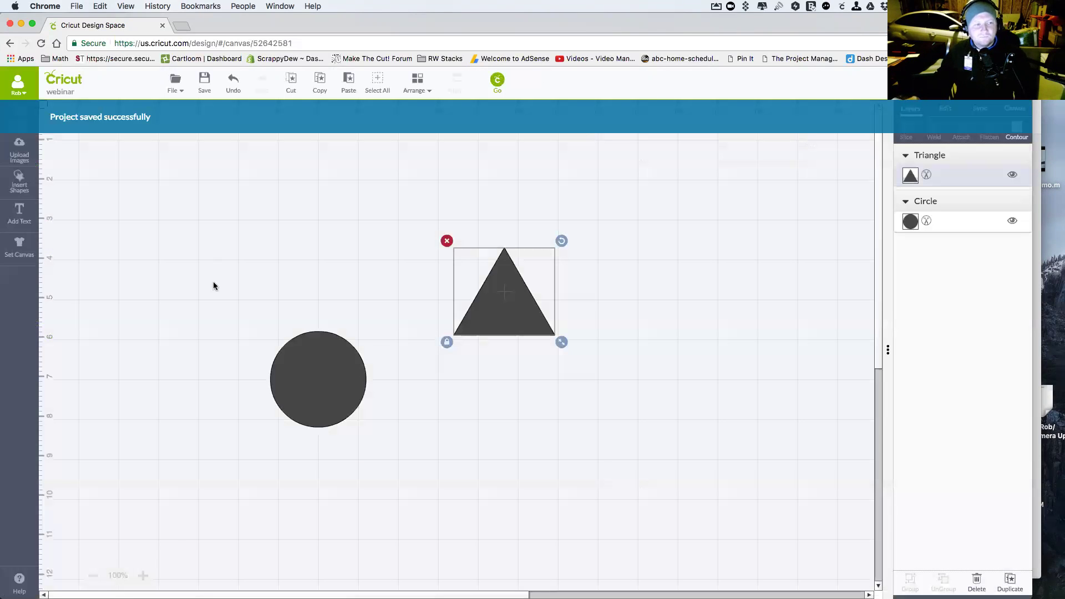
left_click(178, 93)
left_click(171, 128)
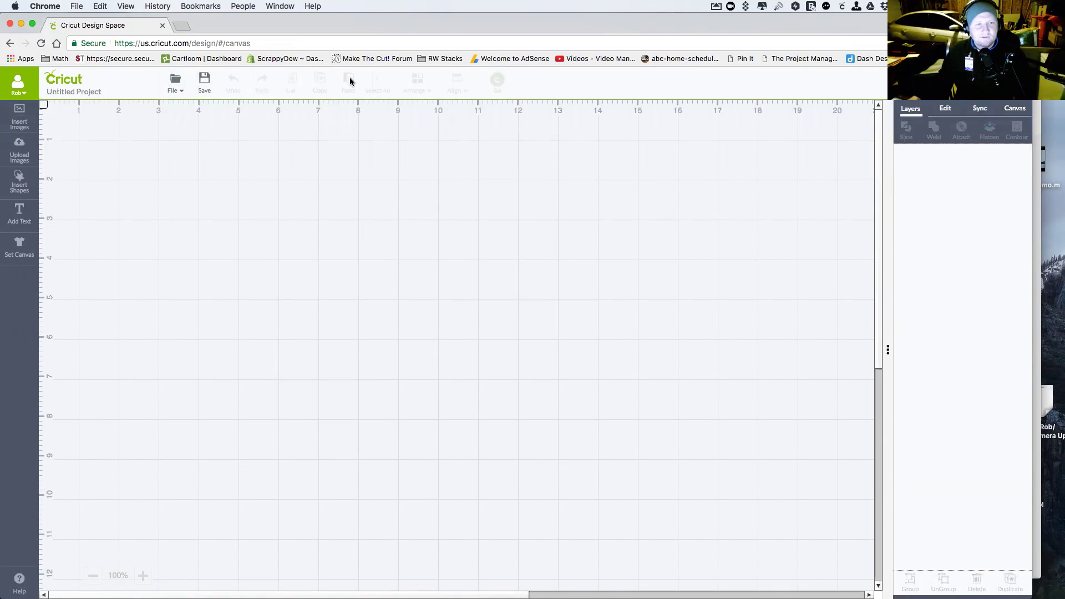
- Reopen the webinar project from the saved projects without saving the blank canvas
left_click(179, 92)
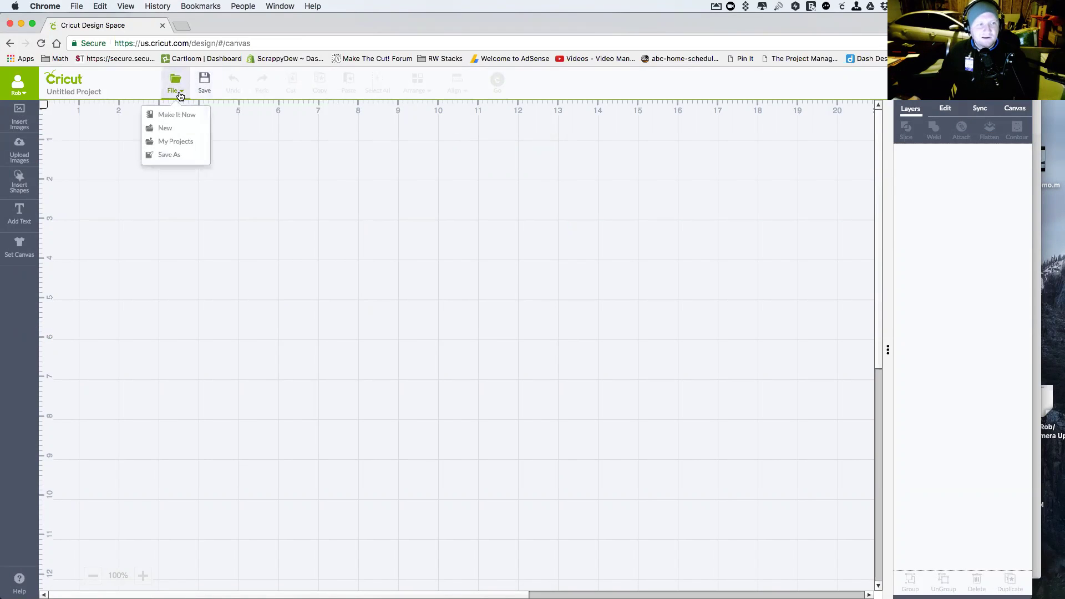
left_click(172, 145)
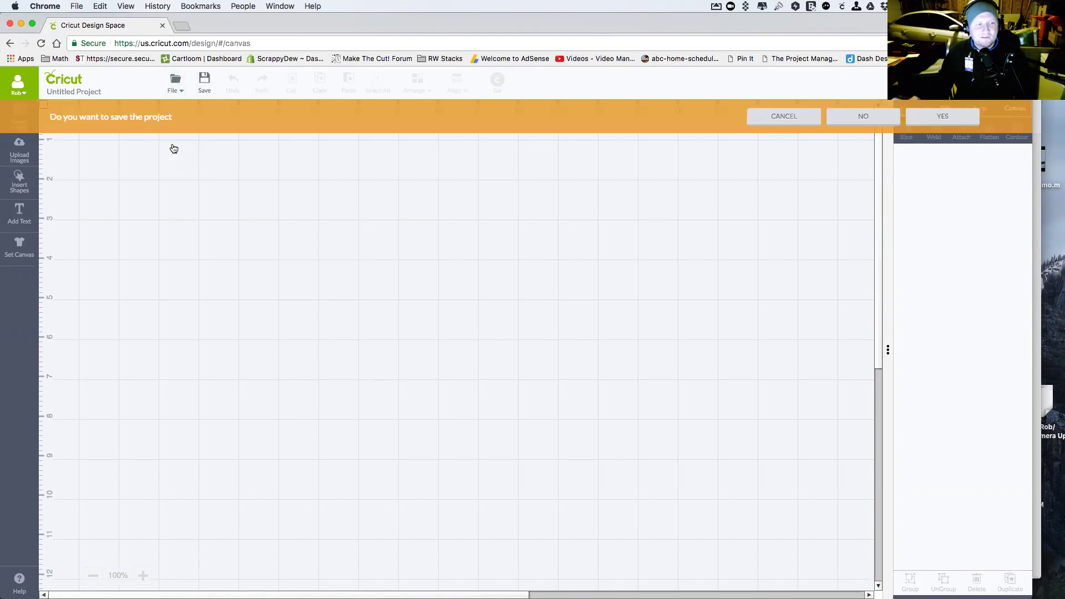
left_click(853, 116)
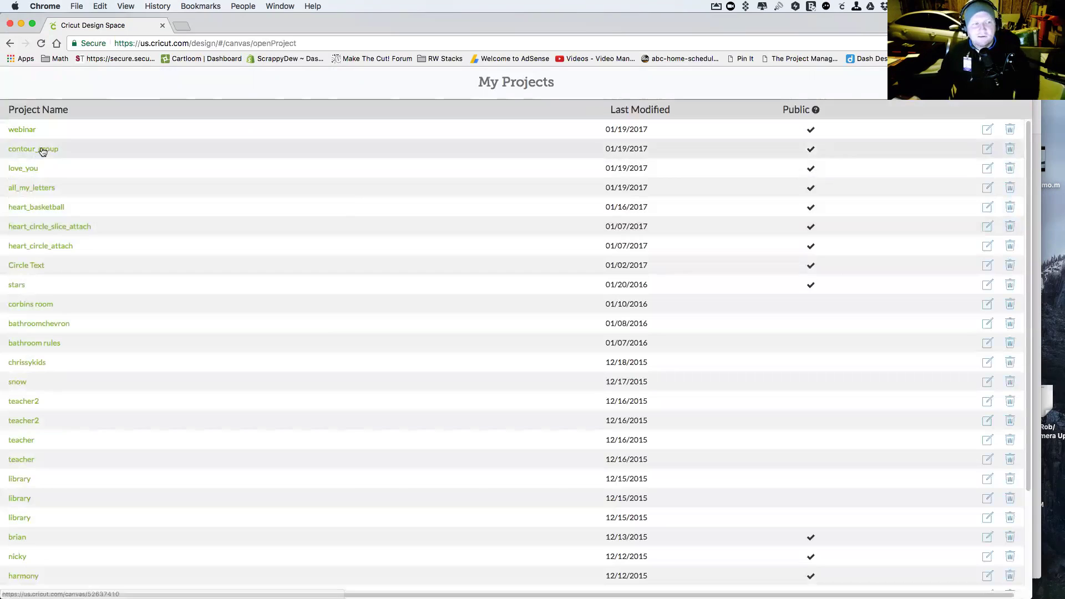
left_click(26, 127)
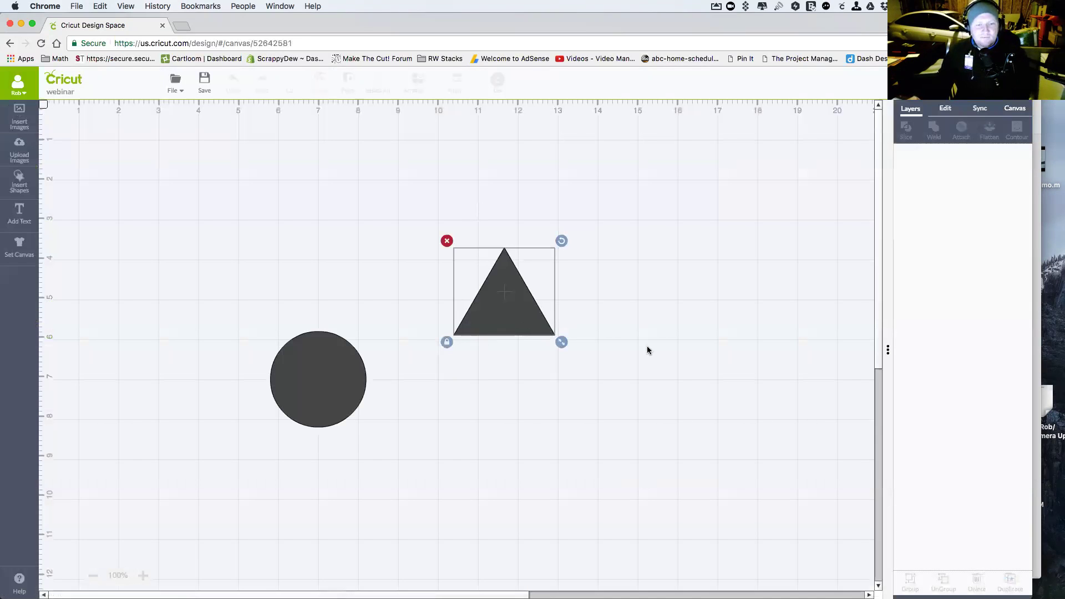
- Move the triangle closer to the circle, placing it just above and to the right of it
left_click(660, 349)
left_click(515, 330)
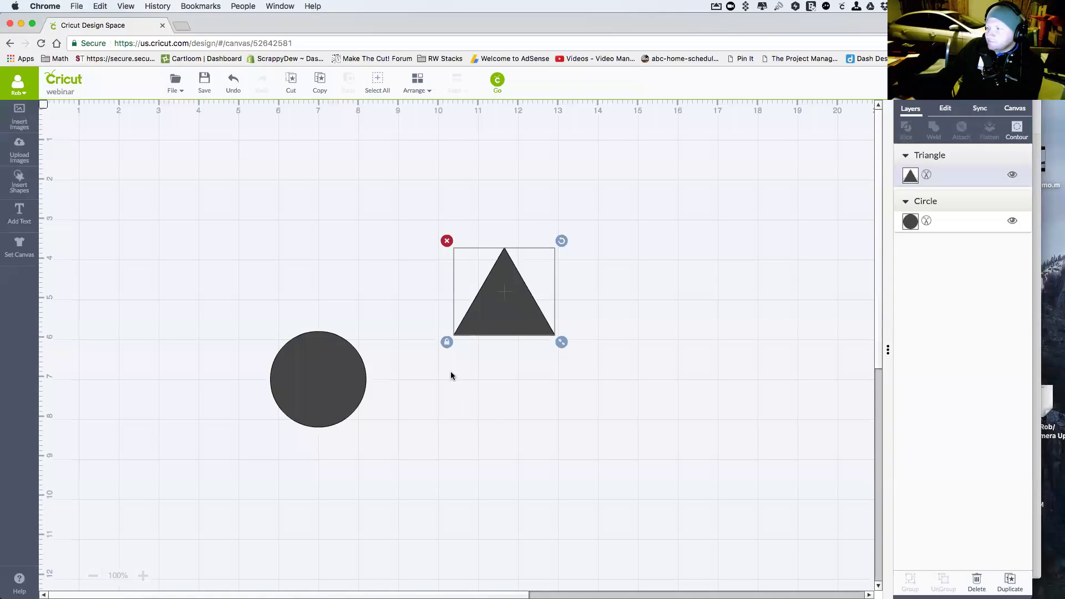
left_click_drag(490, 293, 441, 356)
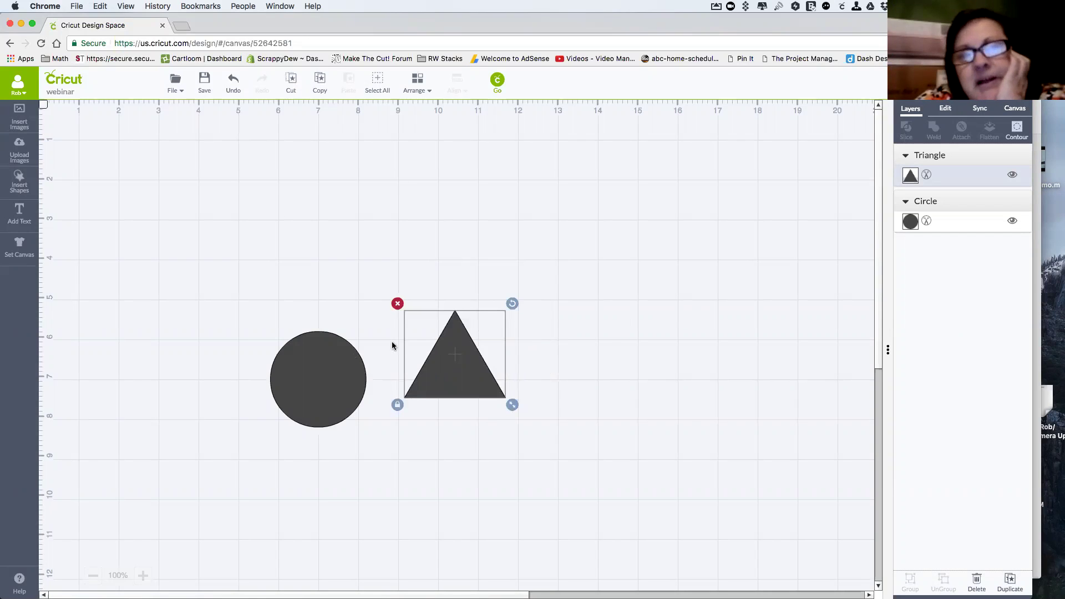
left_click(370, 285)
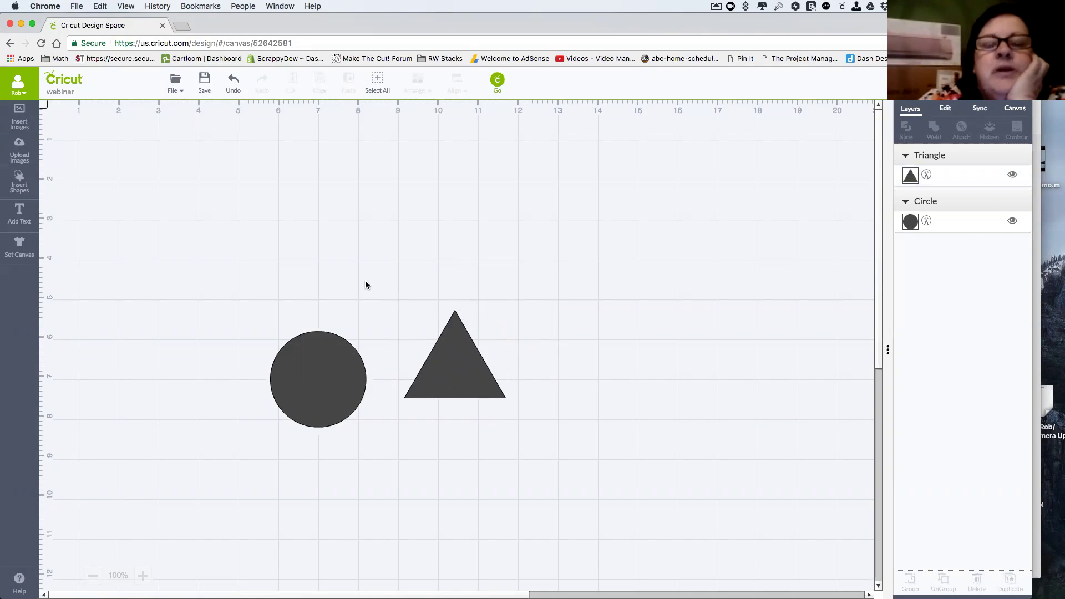
left_click(473, 370)
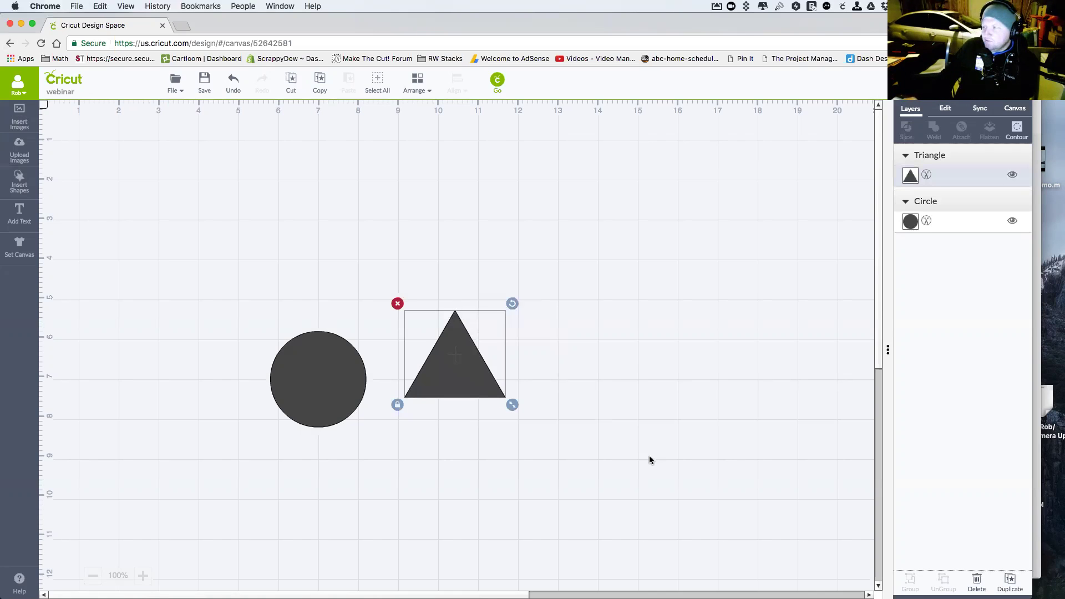
left_click_drag(474, 381, 451, 339)
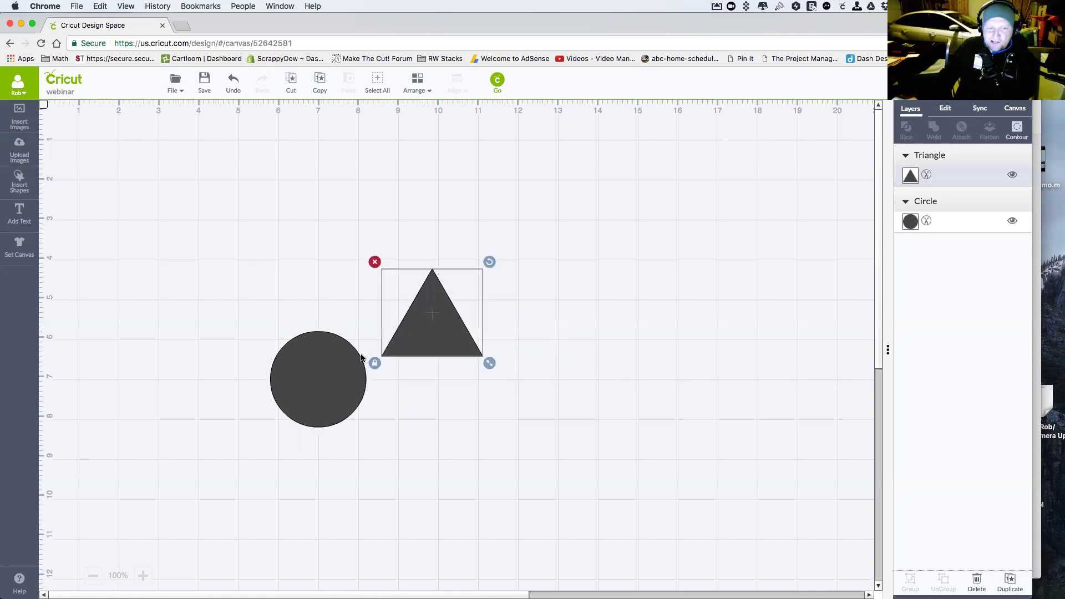
- Insert a star, move it above and to the left of the circle, and save the project
left_click(19, 182)
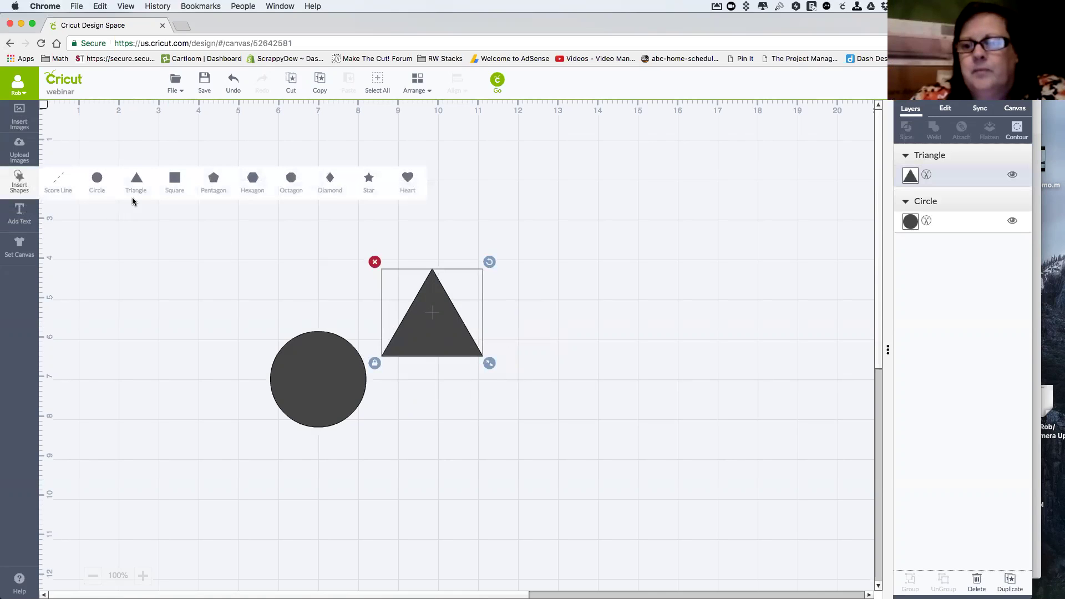
left_click(371, 179)
left_click_drag(347, 391, 225, 263)
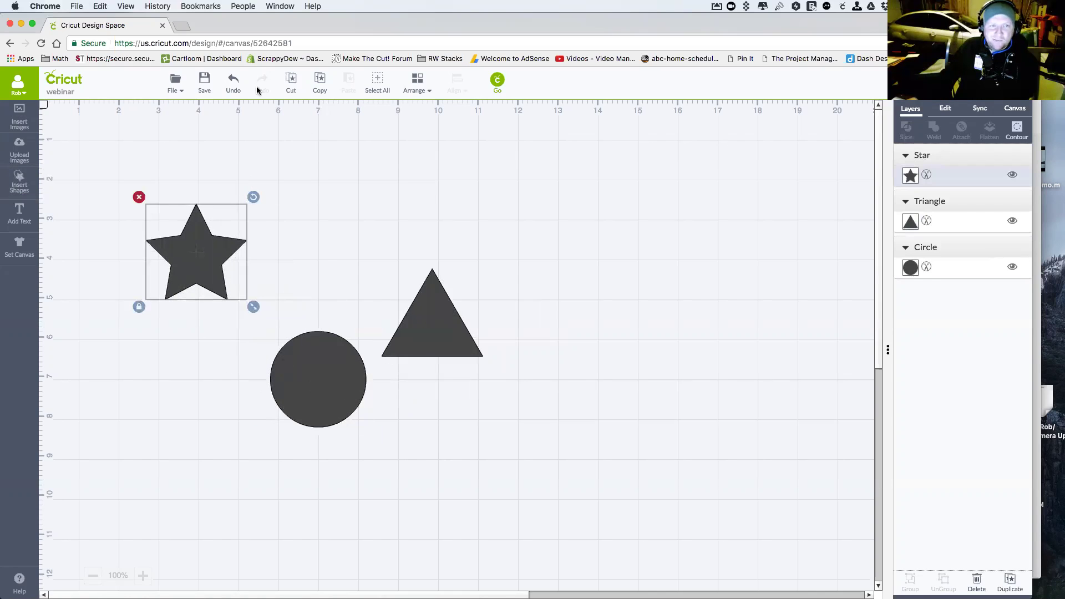
left_click(204, 82)
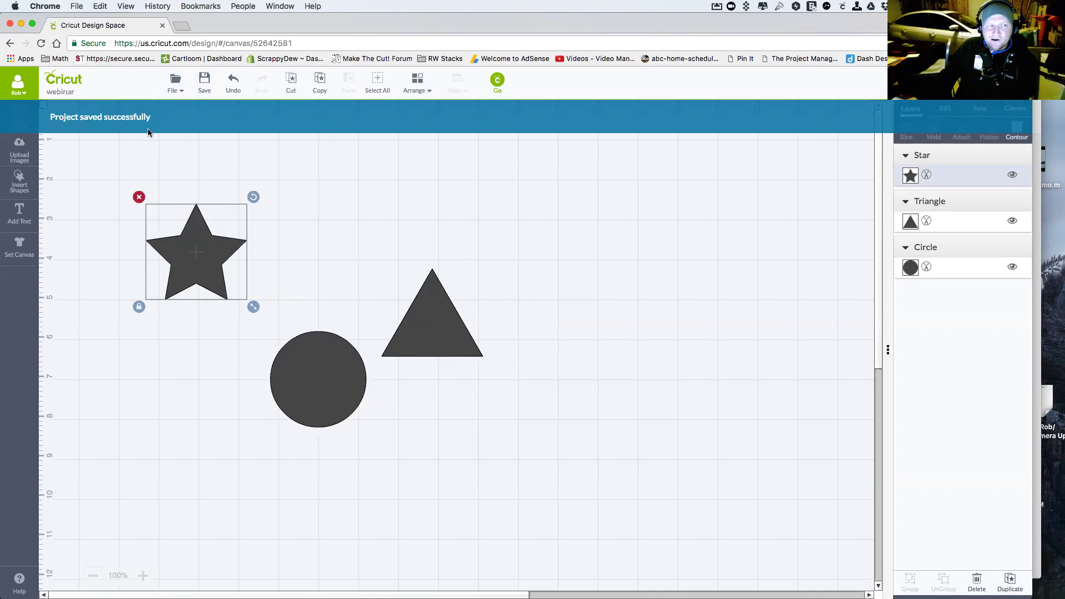
- Start a new blank project, discard it without saving, and load the webinar project again
left_click(174, 84)
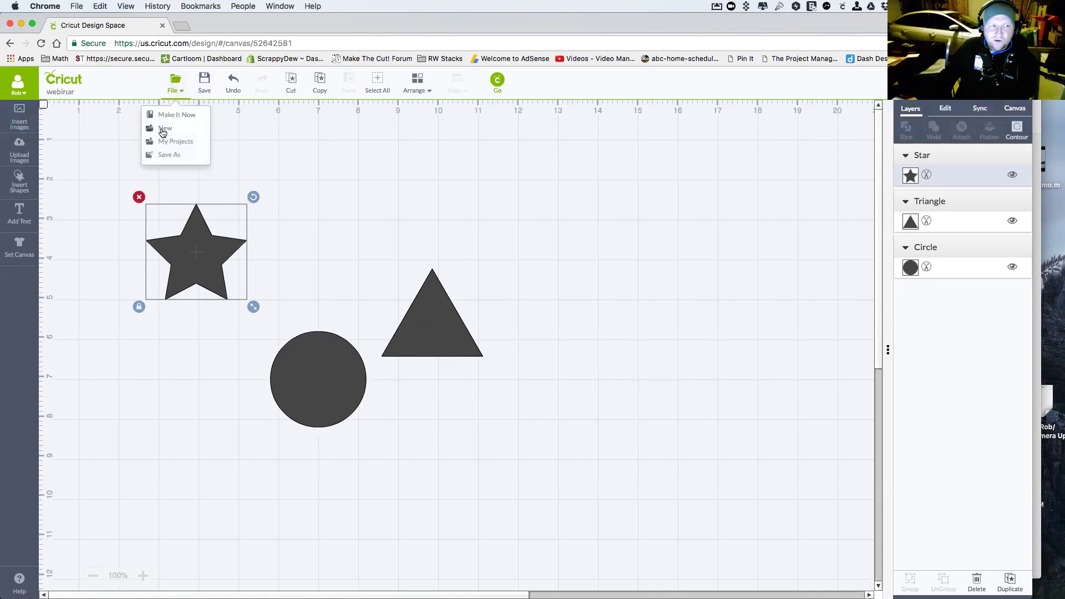
left_click(163, 130)
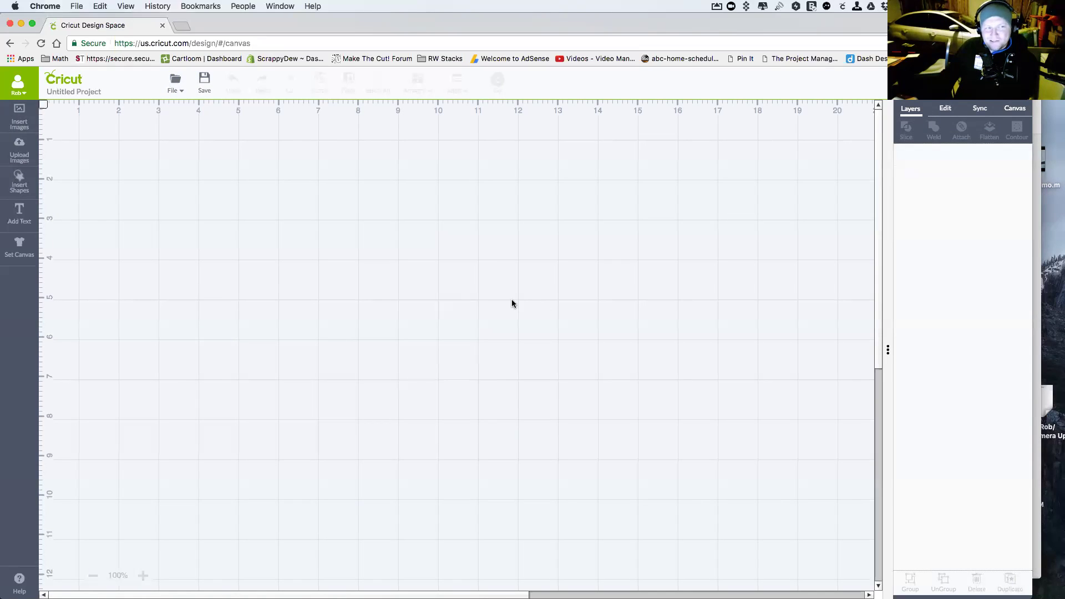
left_click(181, 95)
left_click(182, 144)
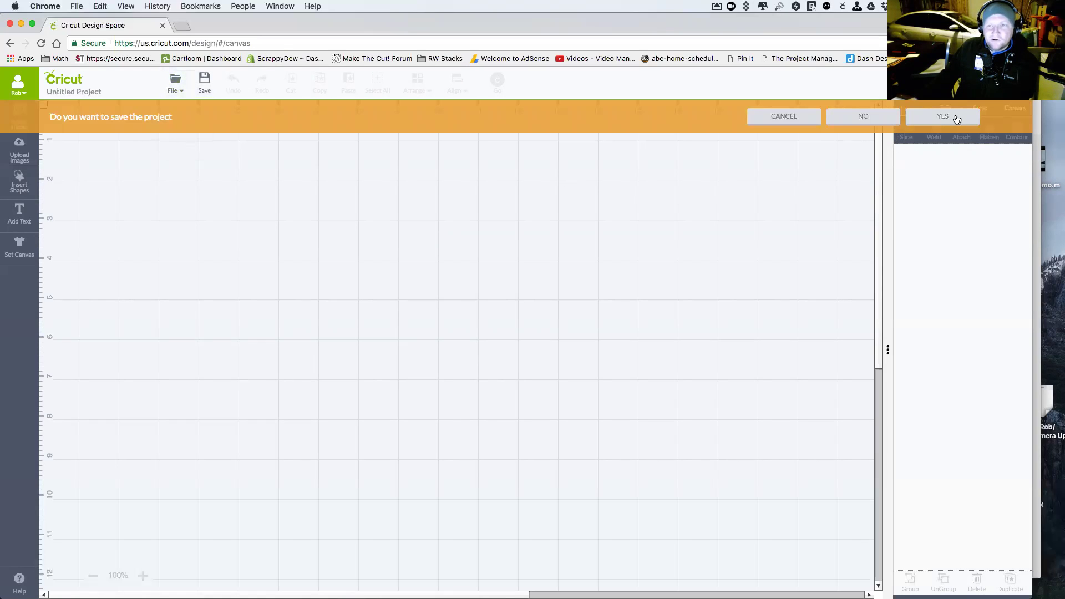
left_click(863, 118)
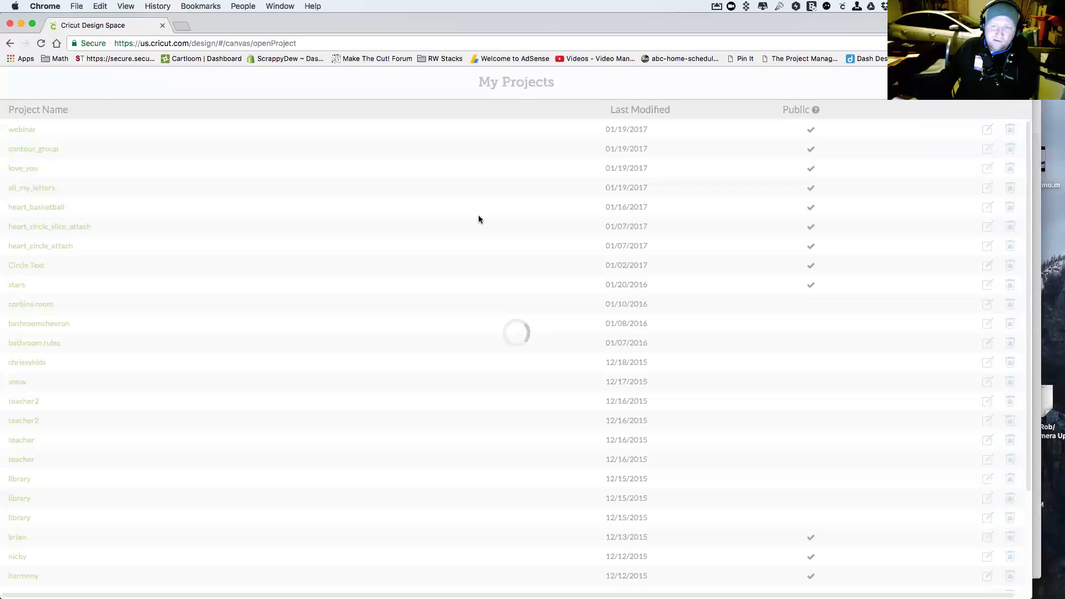
left_click(33, 133)
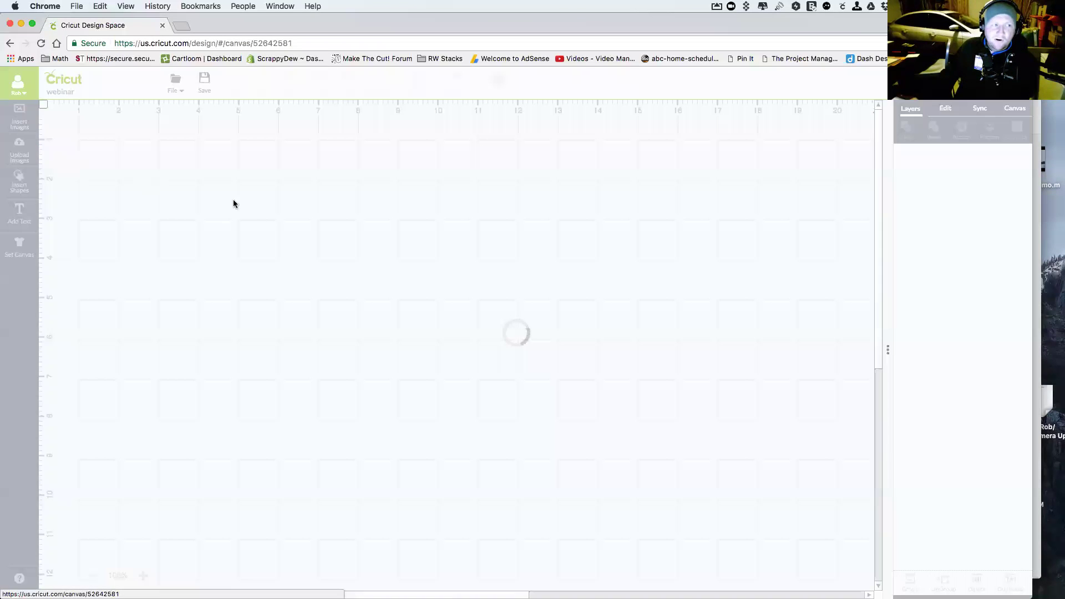
- Bring up the file commands for the reopened webinar project
left_click(181, 97)
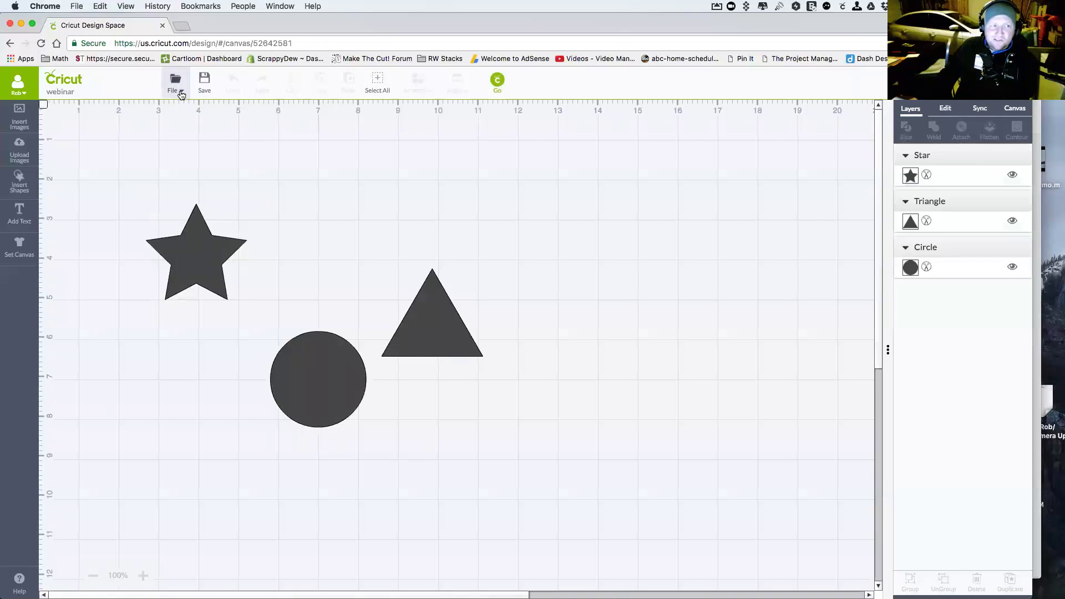
- Save the webinar project as a new copy named "my triangle"
left_click(176, 156)
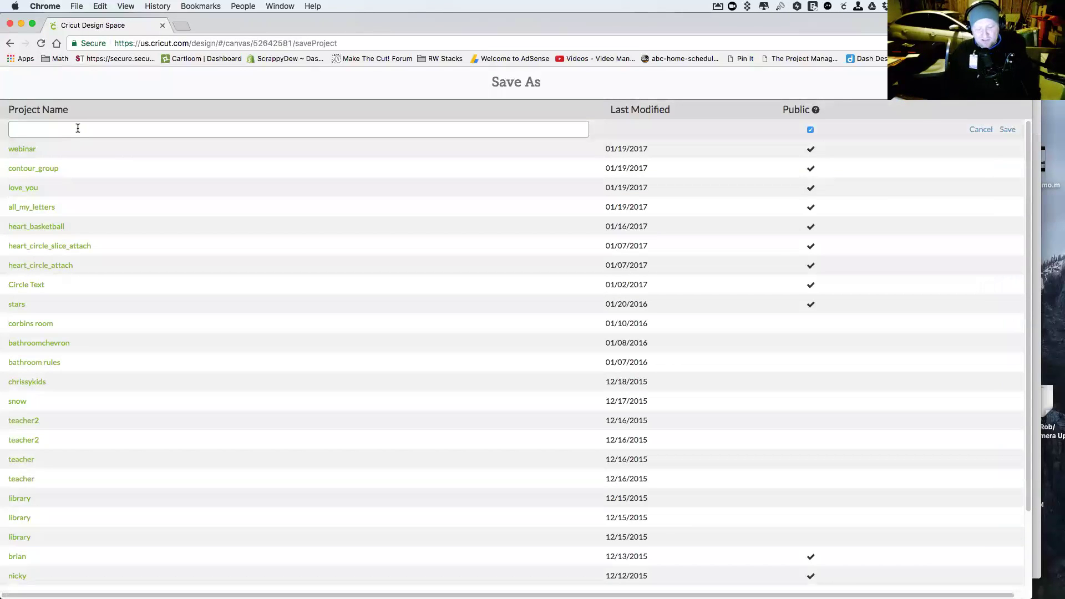
type("my triangle")
key("Return")
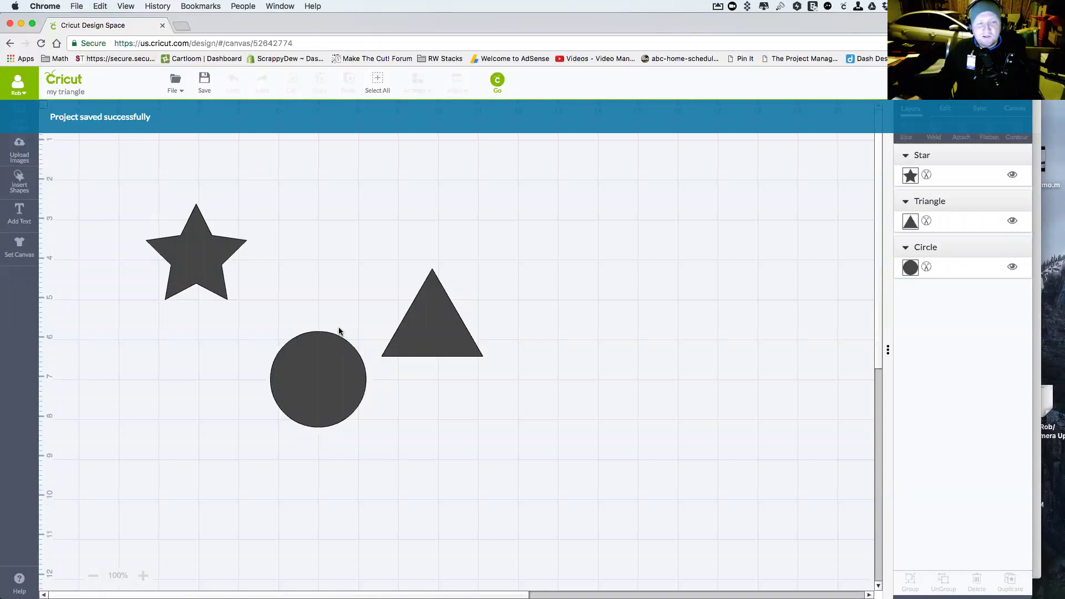
- Delete the star, the circle and the triangle from the canvas
left_click(210, 267)
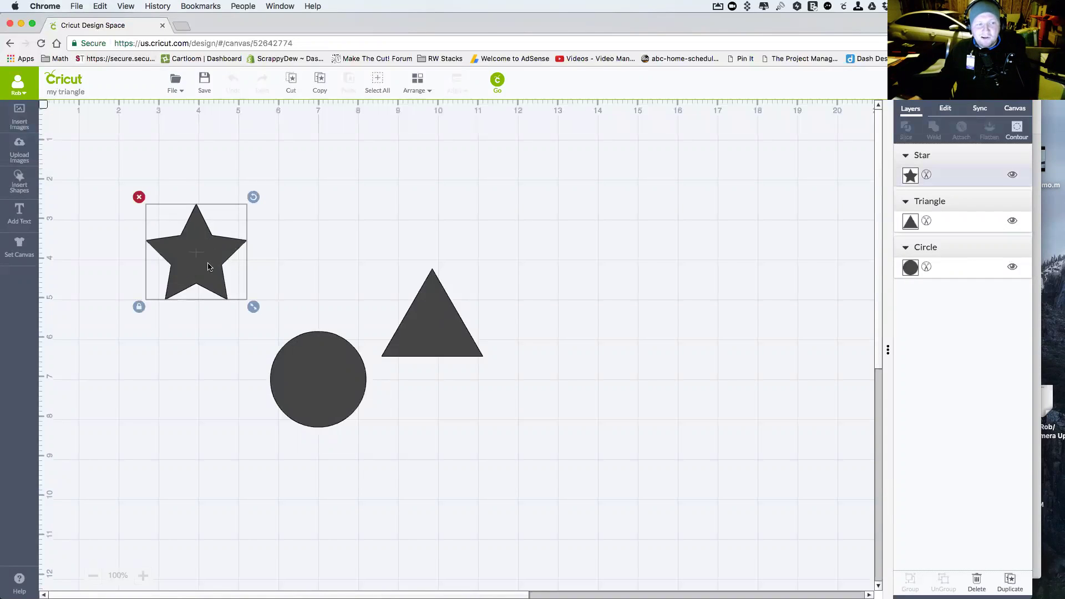
key("Delete")
left_click(285, 373)
key("Delete")
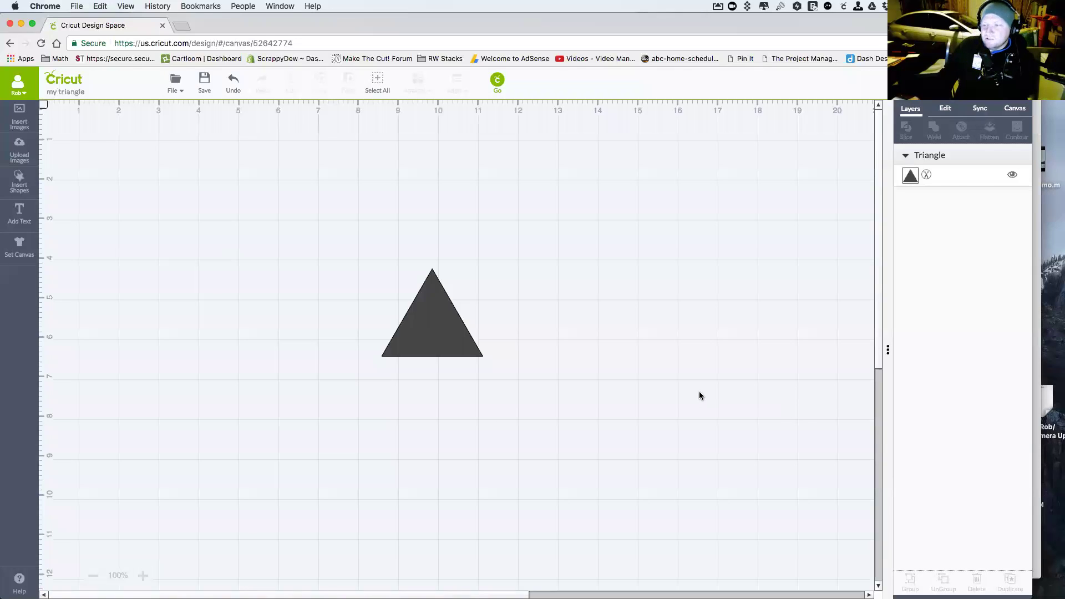
left_click(434, 325)
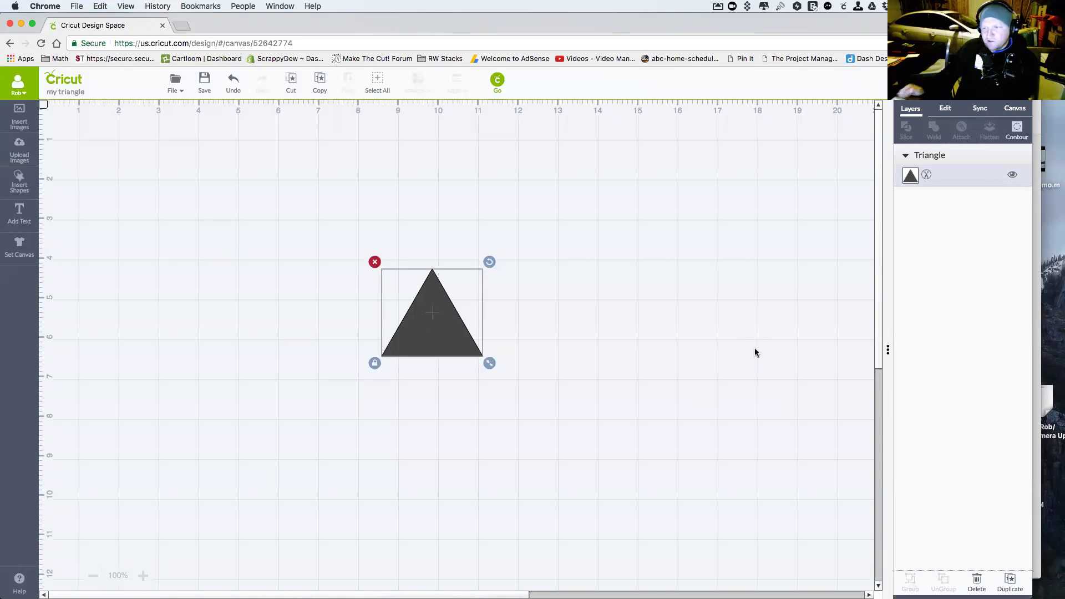
left_click(375, 261)
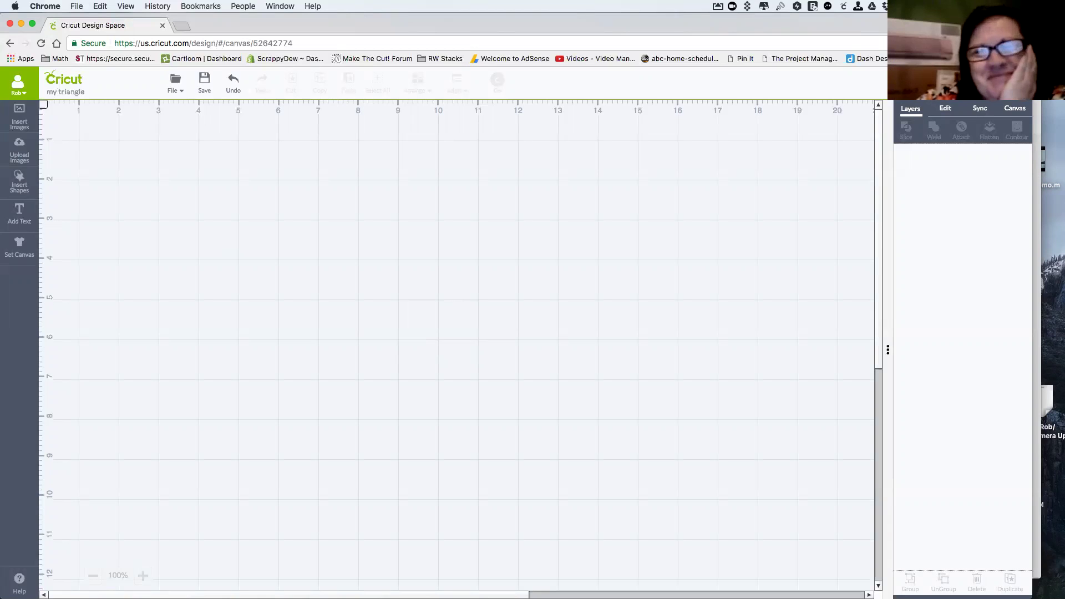
- Switch to the Keynote presentation and go to the Problem 5 slide
key("super+Tab")
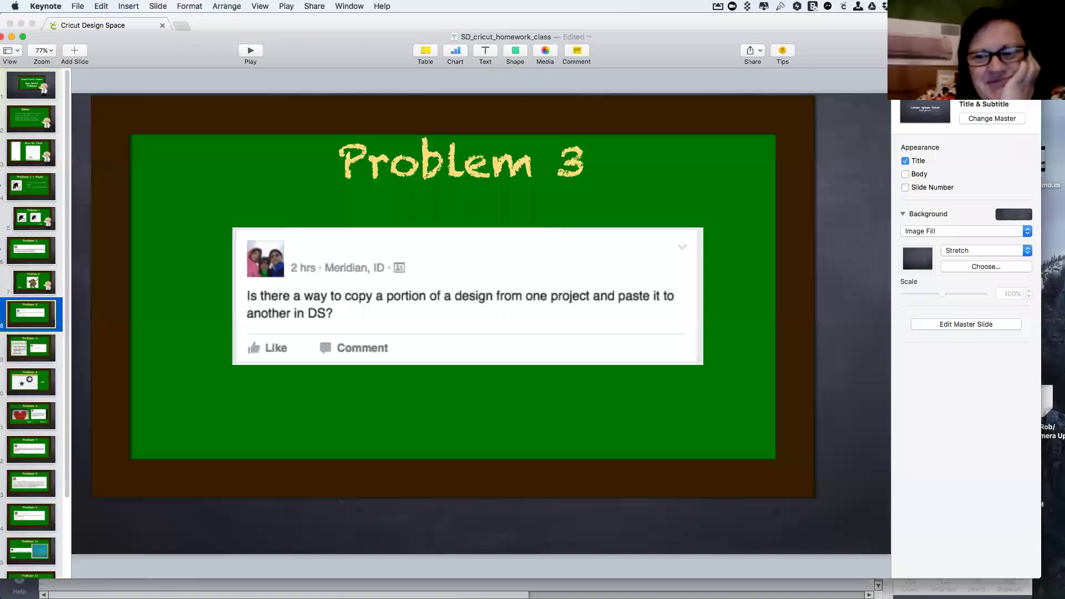
left_click(40, 349)
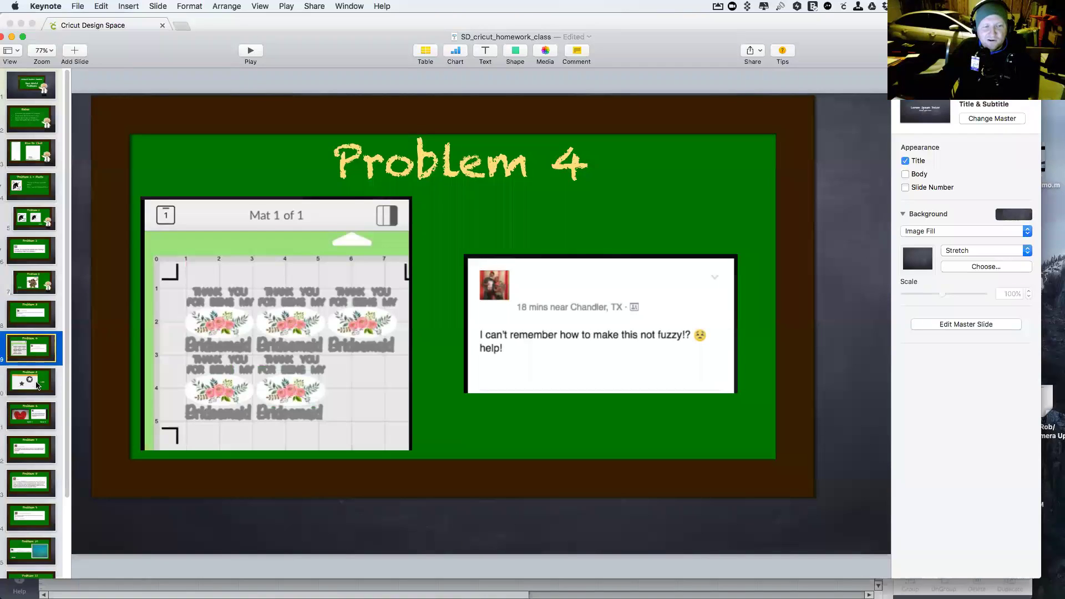
left_click(36, 385)
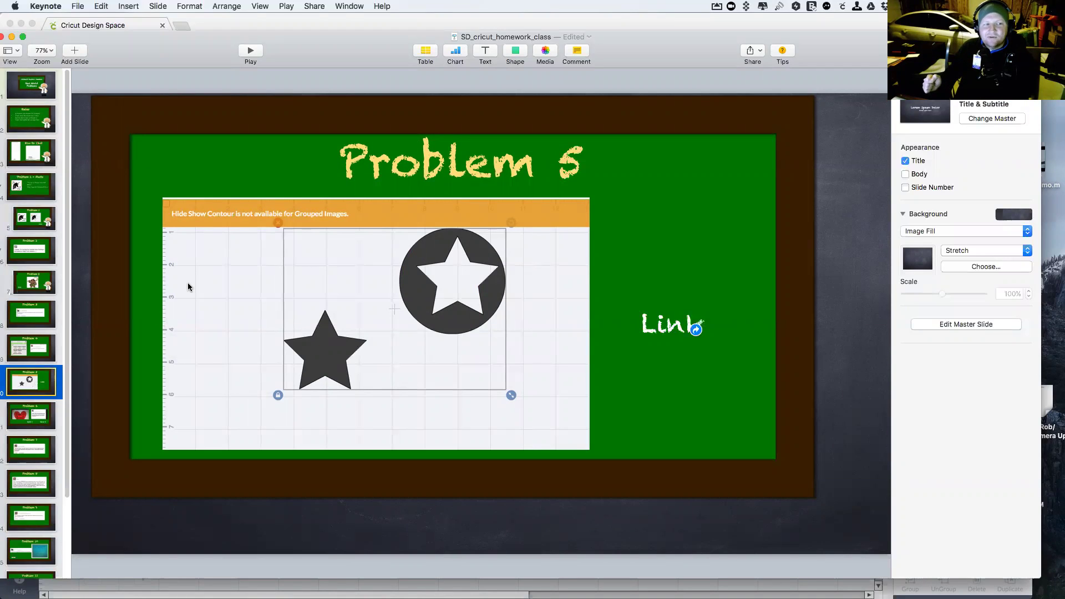
- Open the webpage linked on the Problem 5 slide in Chrome and close the "my triangle" project's tab
left_click(693, 328)
left_click(693, 330)
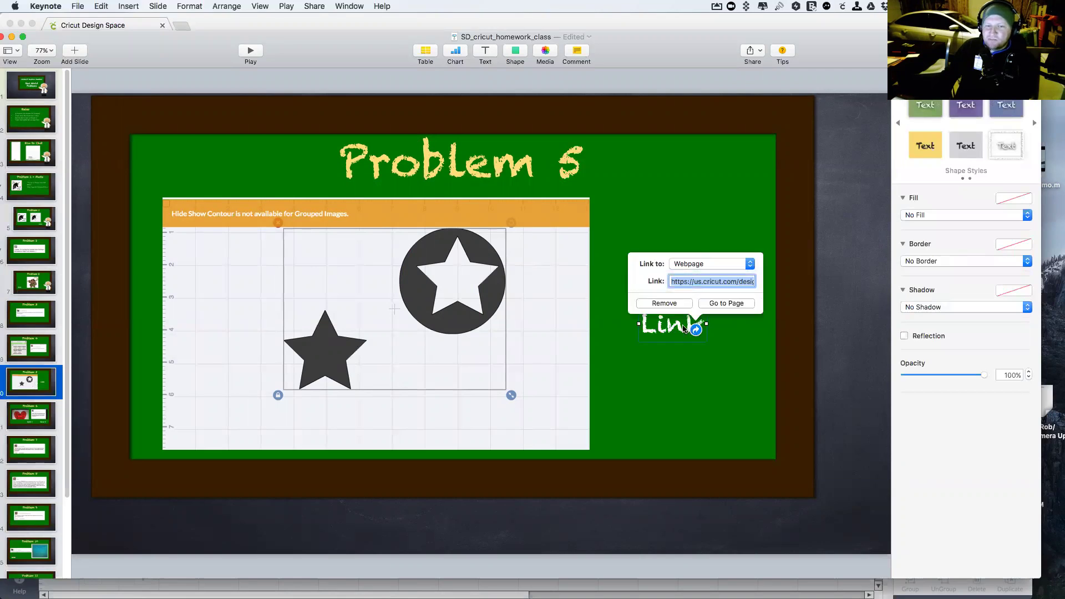
right_click(697, 285)
left_click(745, 348)
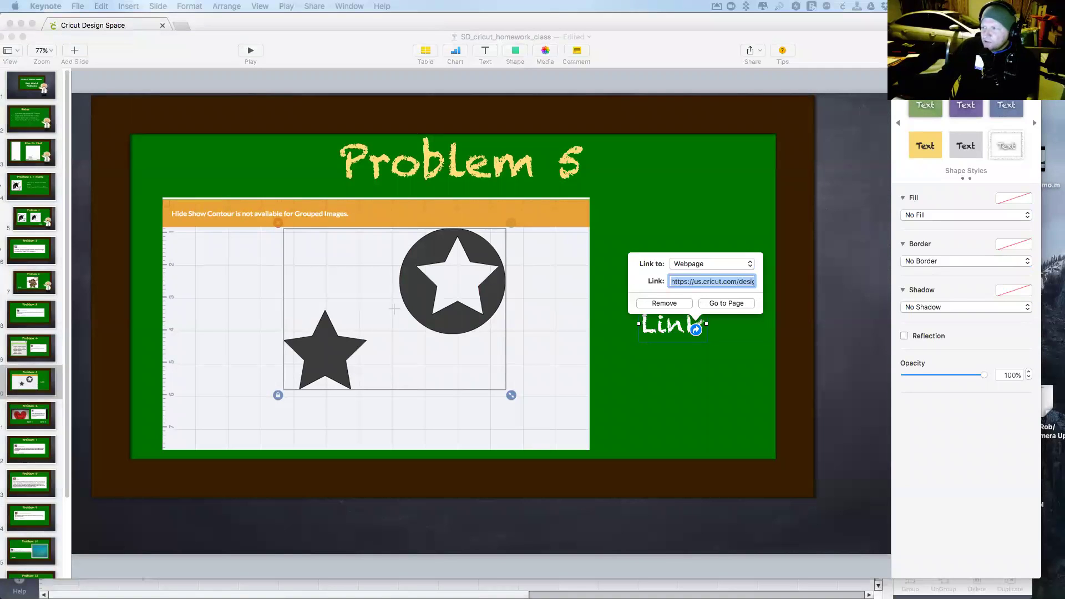
left_click(676, 358)
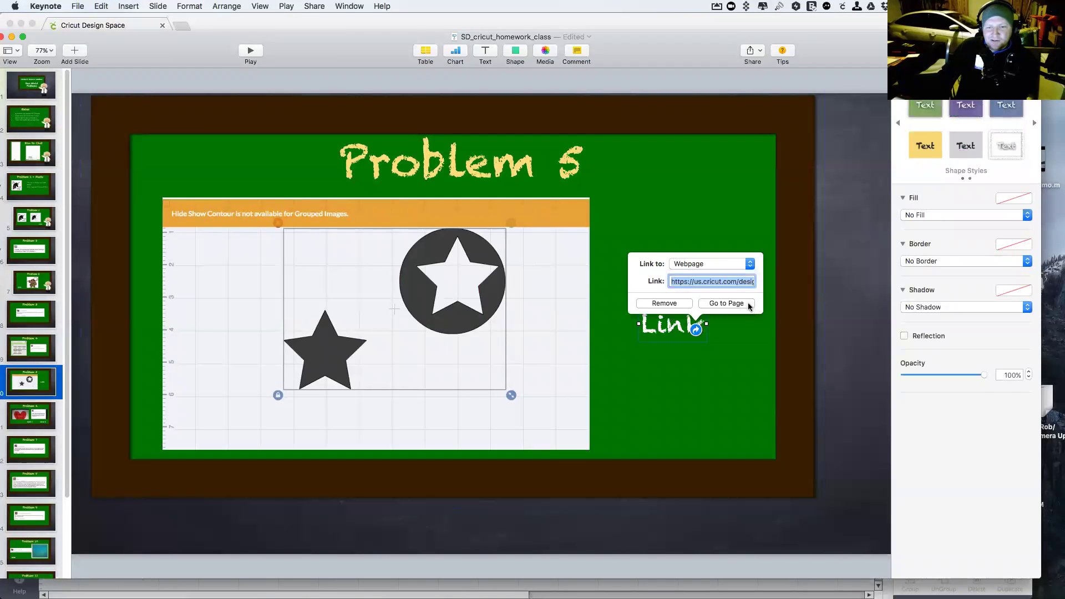
left_click(749, 307)
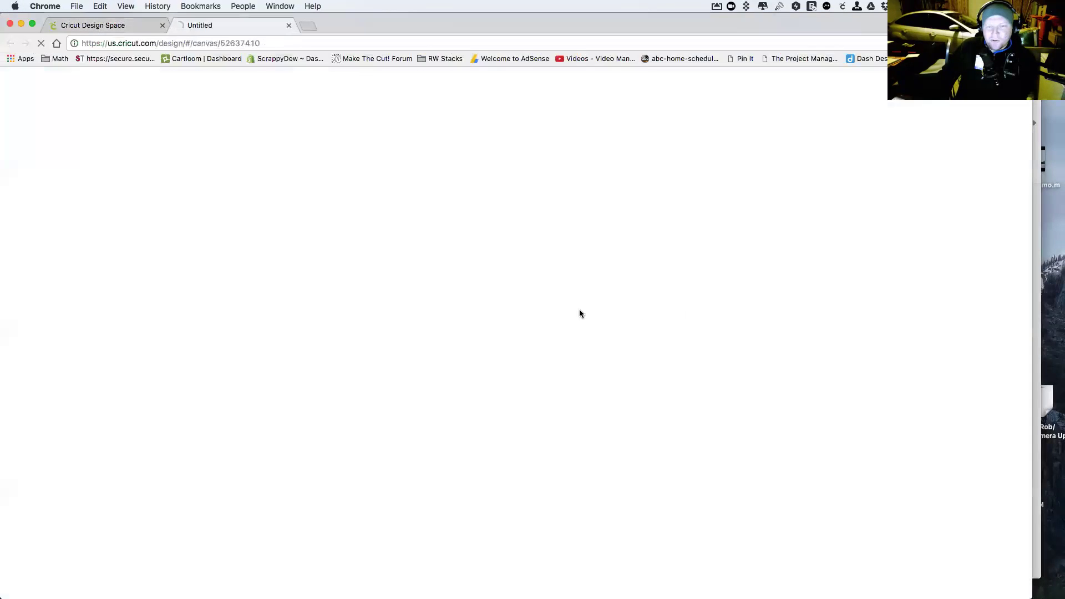
left_click(162, 26)
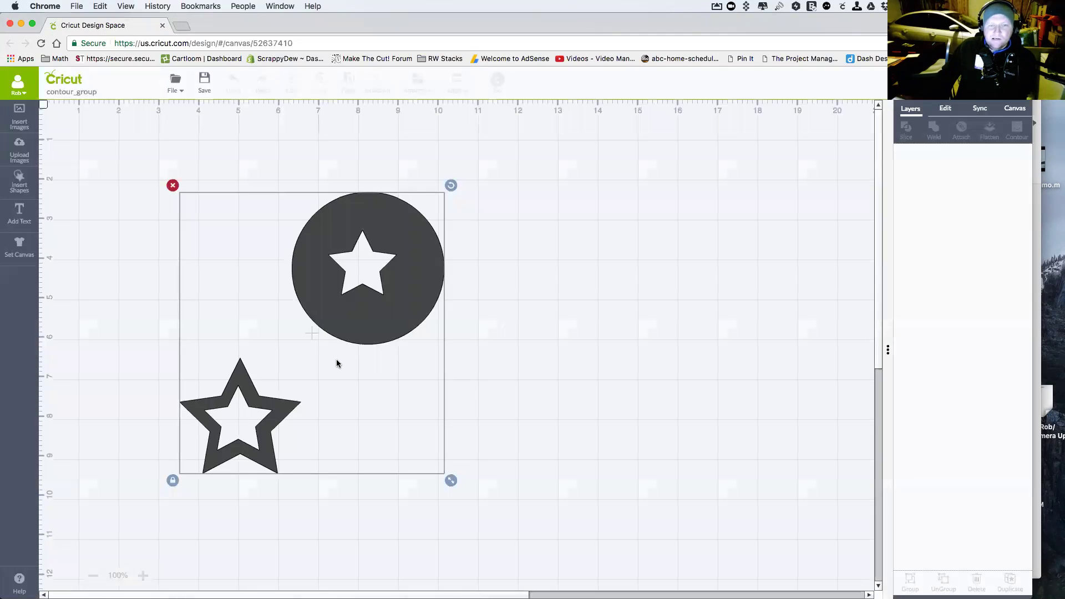
- Try to apply Contour to the grouped star and circle in the contour_group project
left_click(338, 341)
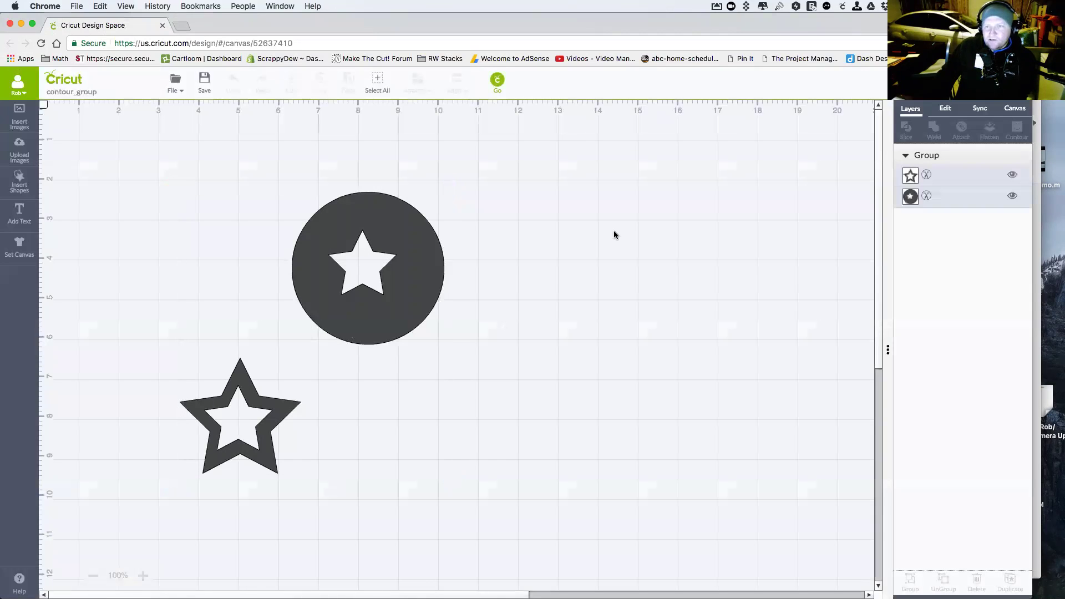
left_click(424, 275)
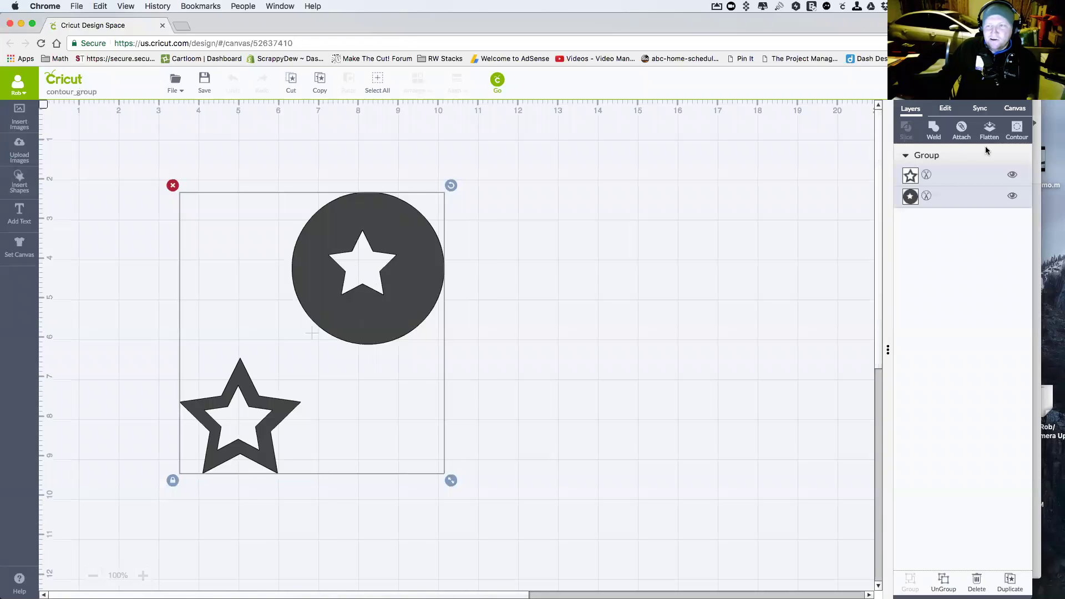
left_click(1017, 130)
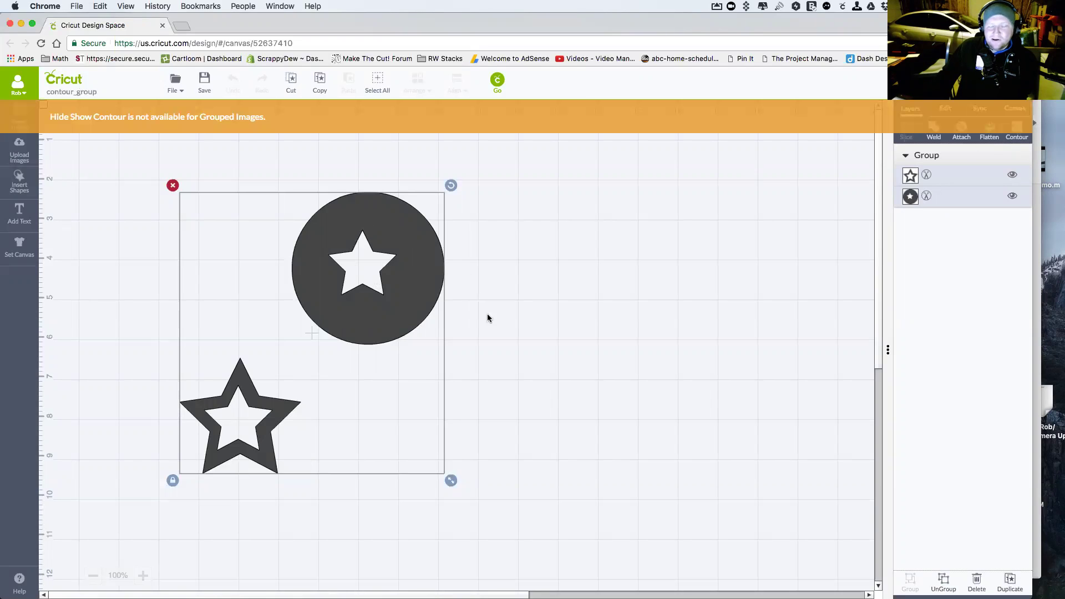
left_click(574, 320)
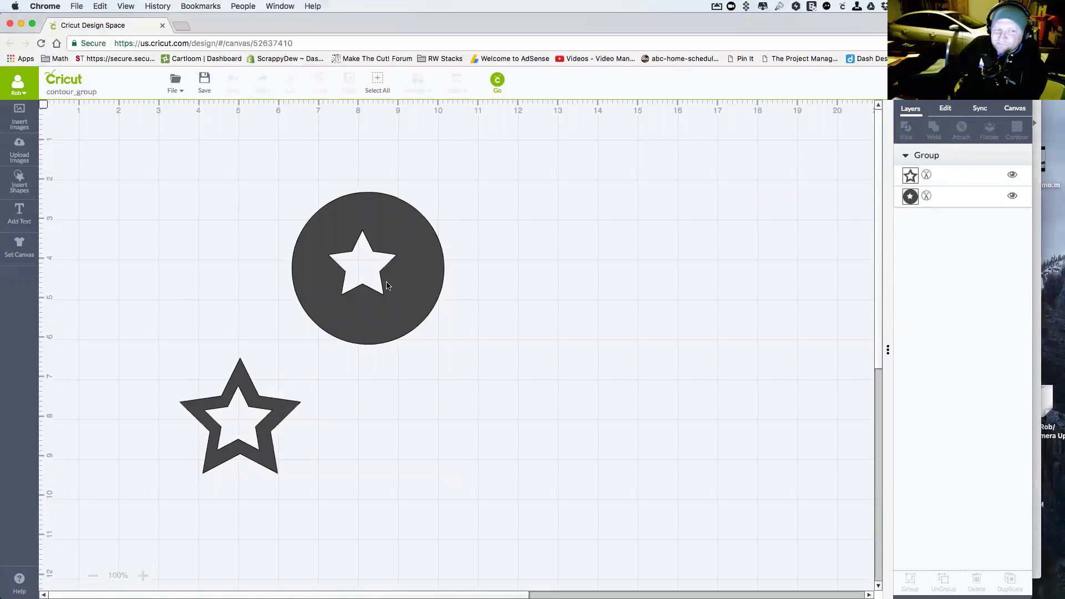
left_click(437, 280)
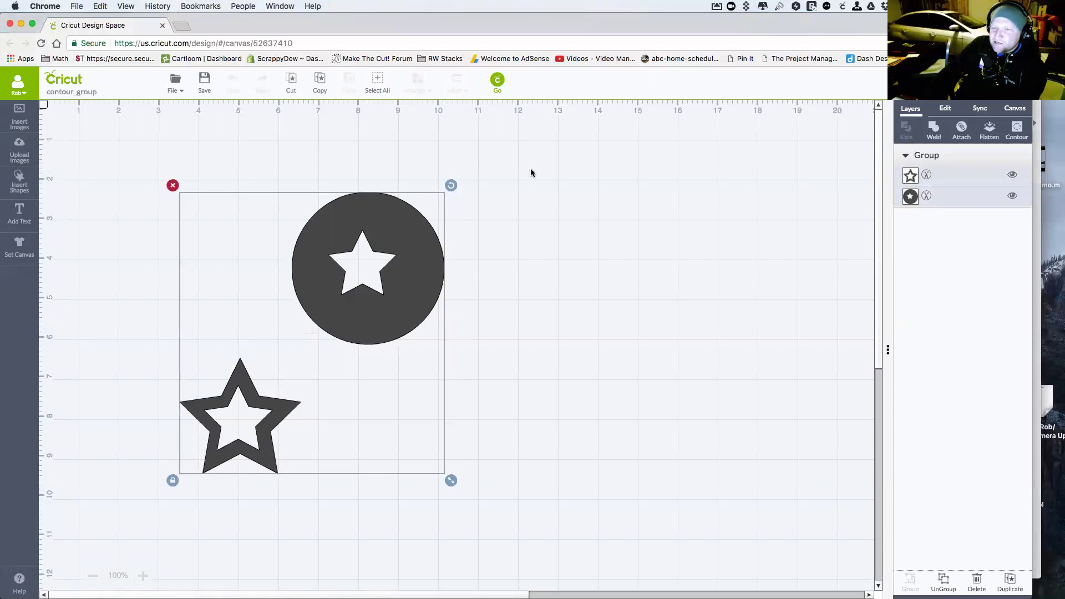
left_click(1025, 132)
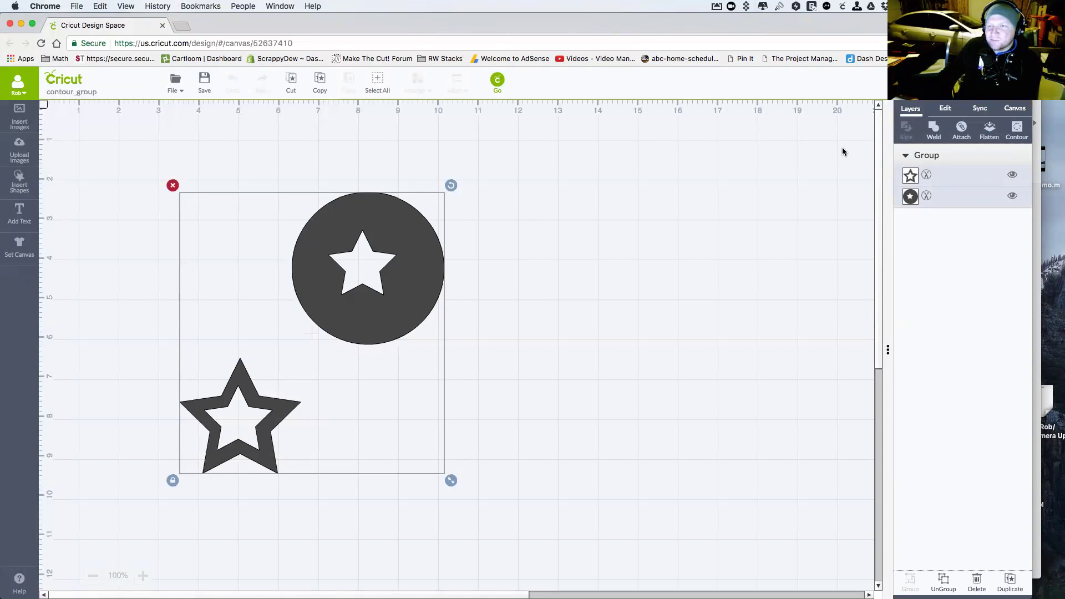
left_click(1012, 128)
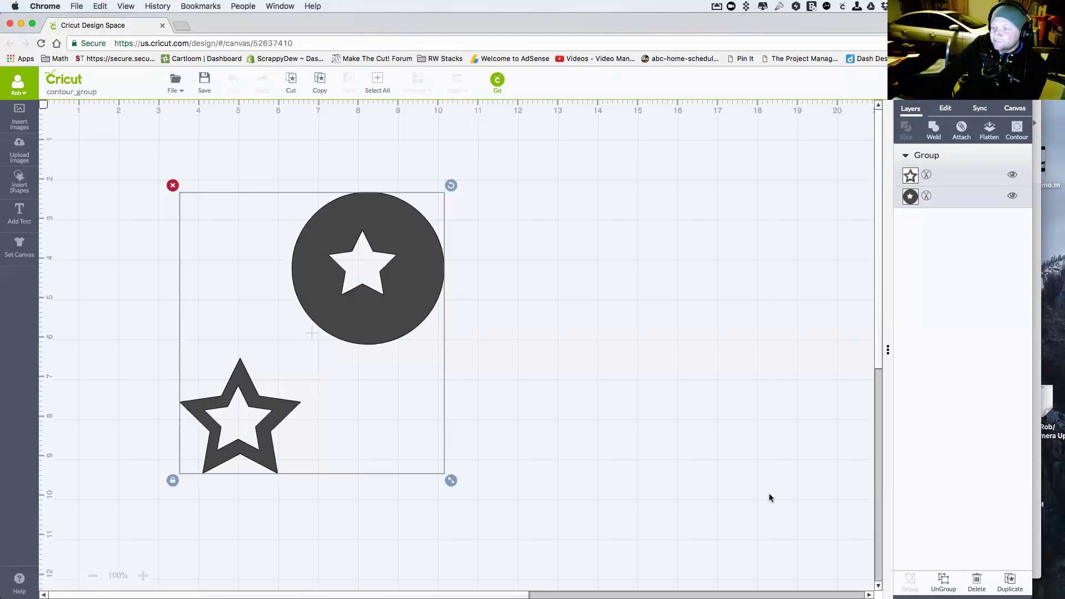
- Ungroup the star and circle, and try Contour with both shapes selected together
left_click(941, 582)
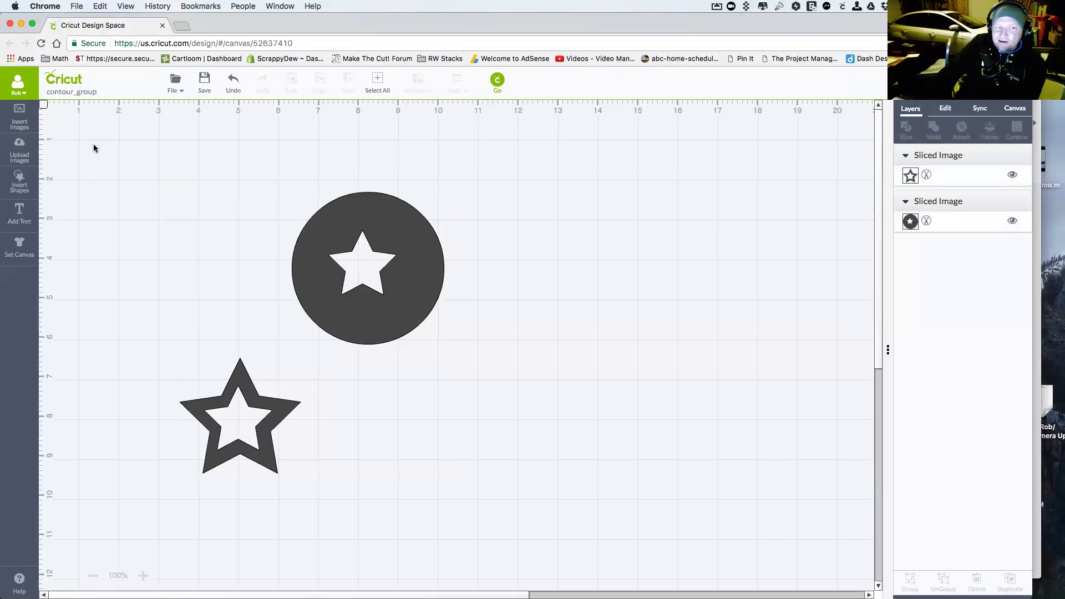
left_click_drag(93, 144, 614, 545)
left_click(1016, 129)
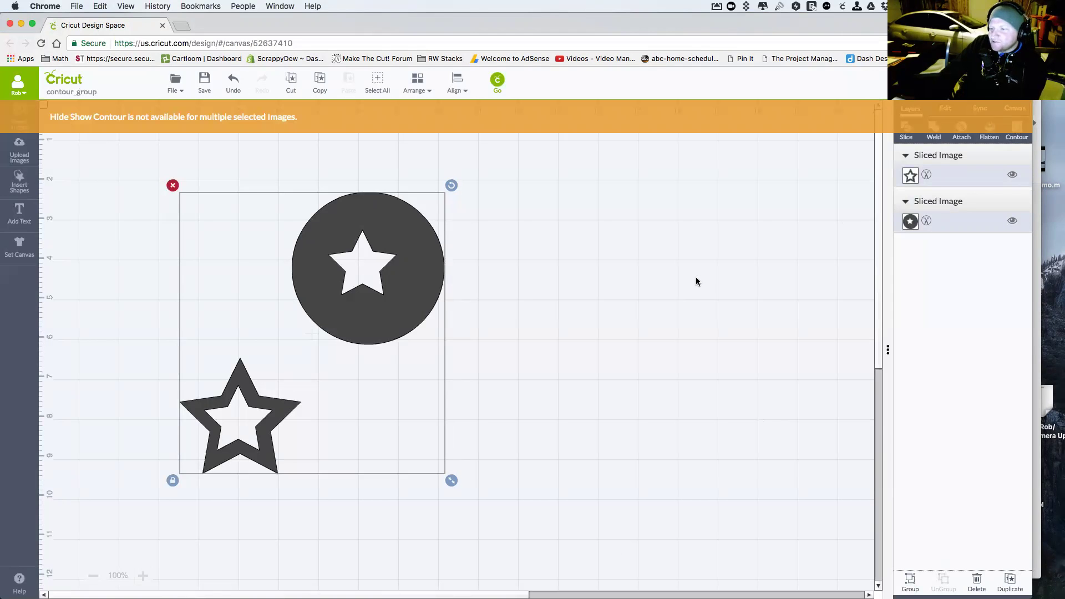
left_click(646, 276)
- Use Contour on the circle alone to hide its star-shaped cutout
left_click(412, 292)
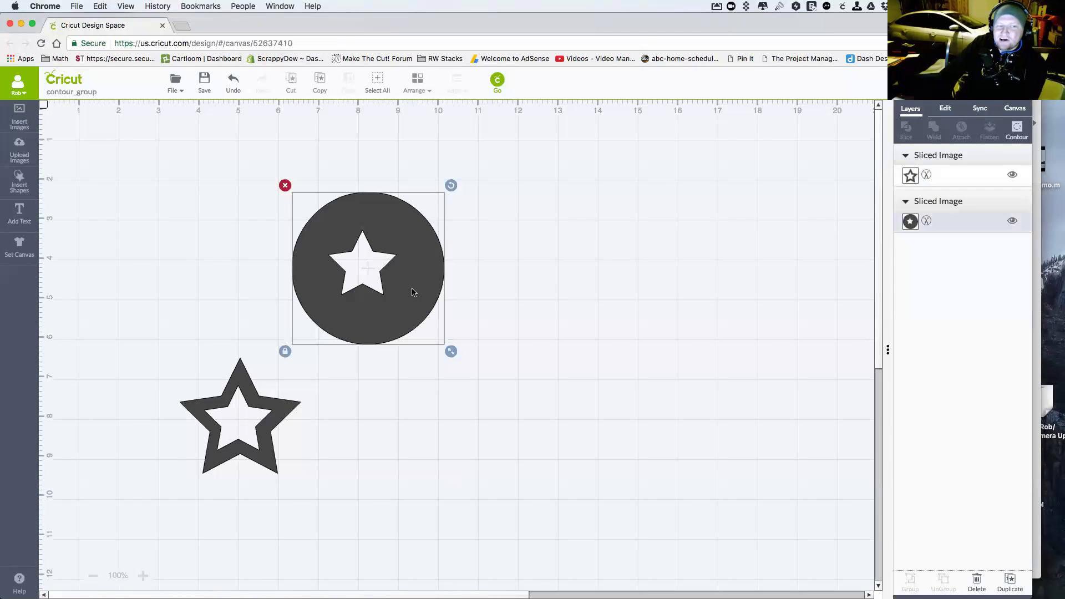
left_click(1017, 132)
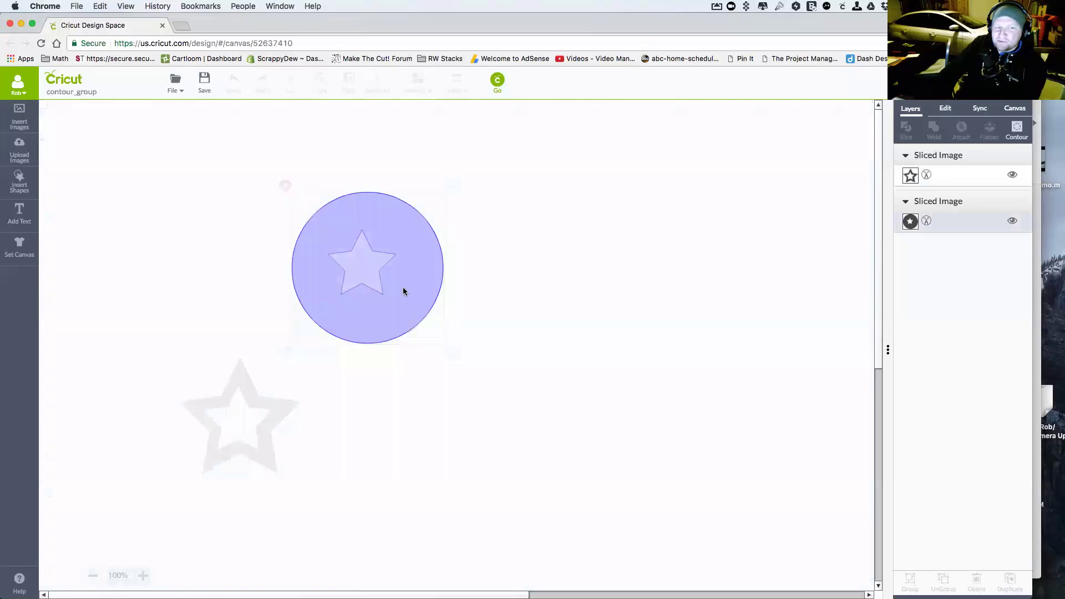
left_click(370, 271)
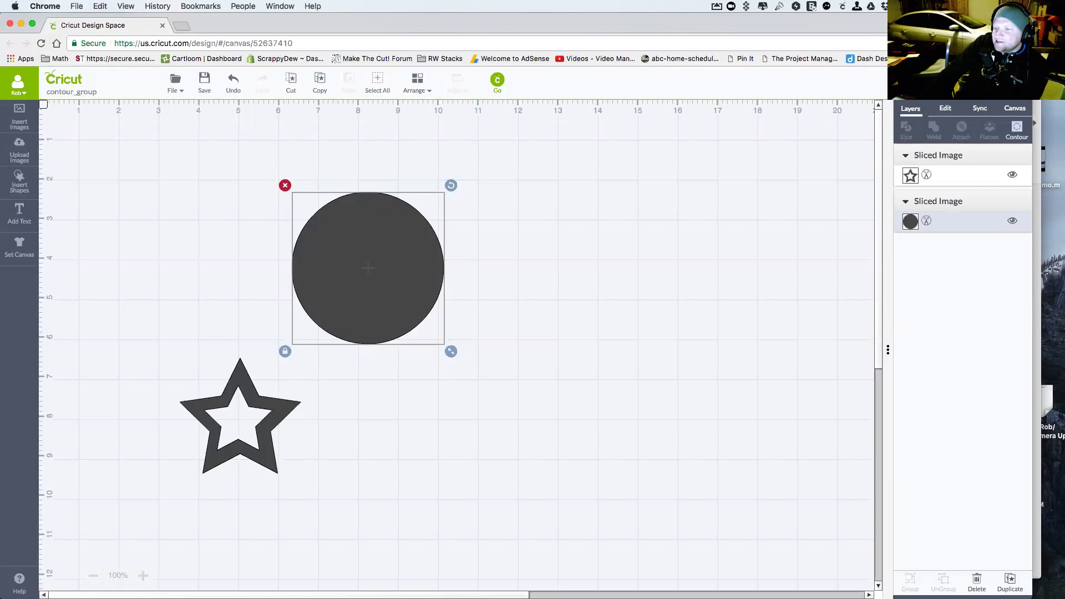
left_click(705, 372)
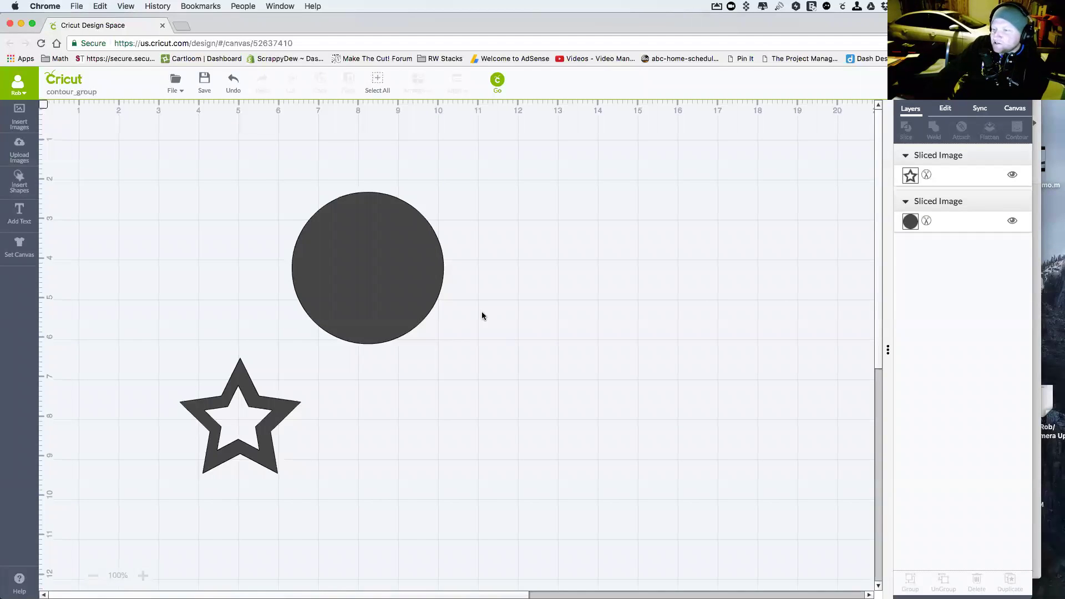
- Restore the circle's star-shaped cutout with Contour
left_click(438, 292)
left_click(1017, 131)
left_click(577, 364)
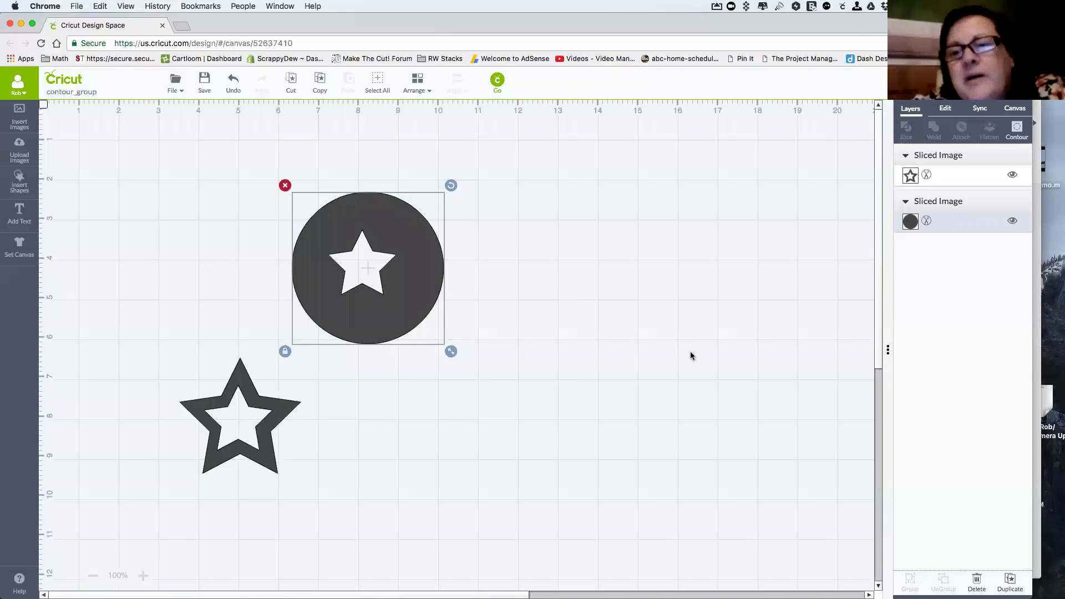
- Move the circle down beside the star and attach the two shapes to each other
left_click_drag(420, 300, 439, 384)
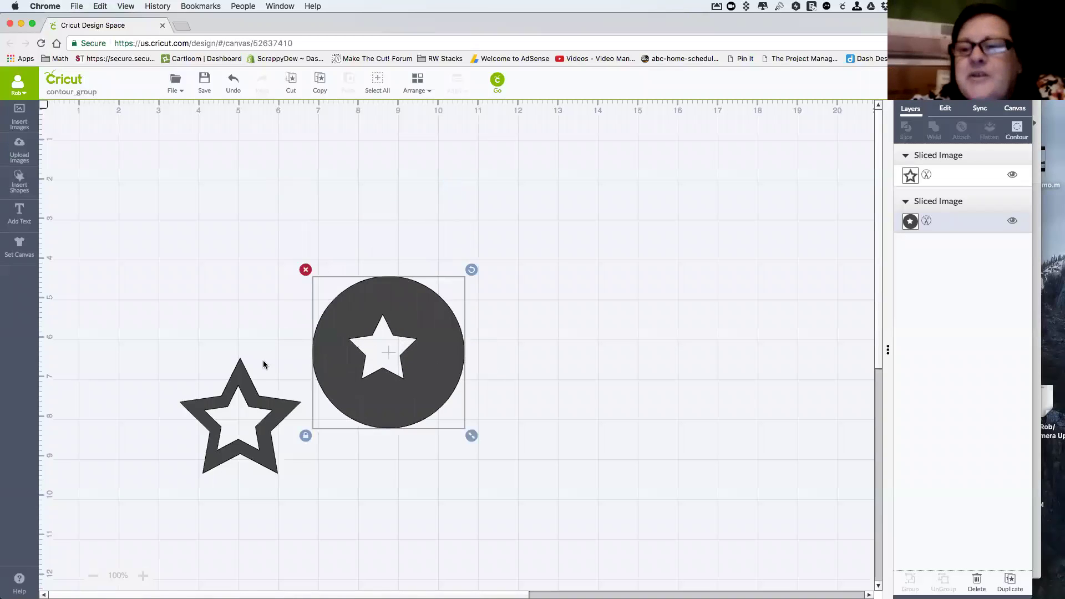
left_click(309, 350)
left_click_drag(102, 228, 563, 534)
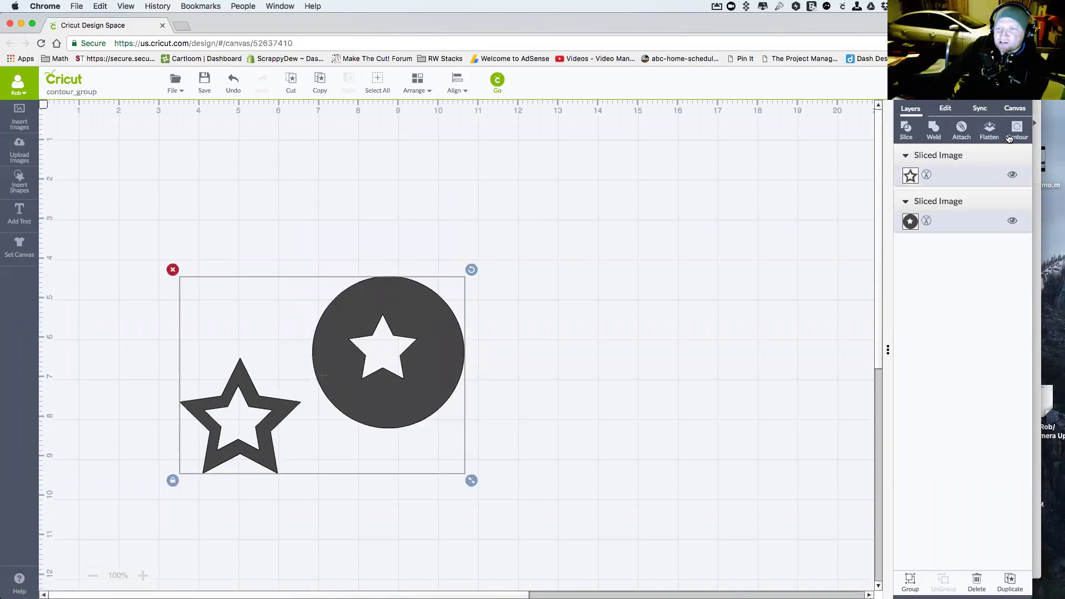
left_click(961, 131)
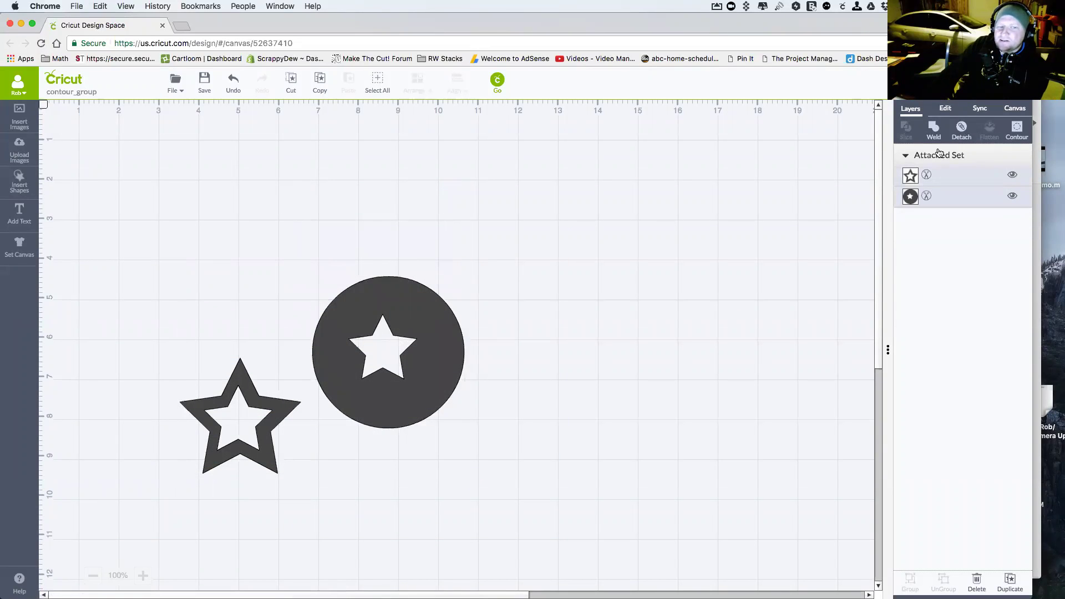
- Try to apply Contour to the attached star and circle
left_click(435, 338)
left_click(1017, 127)
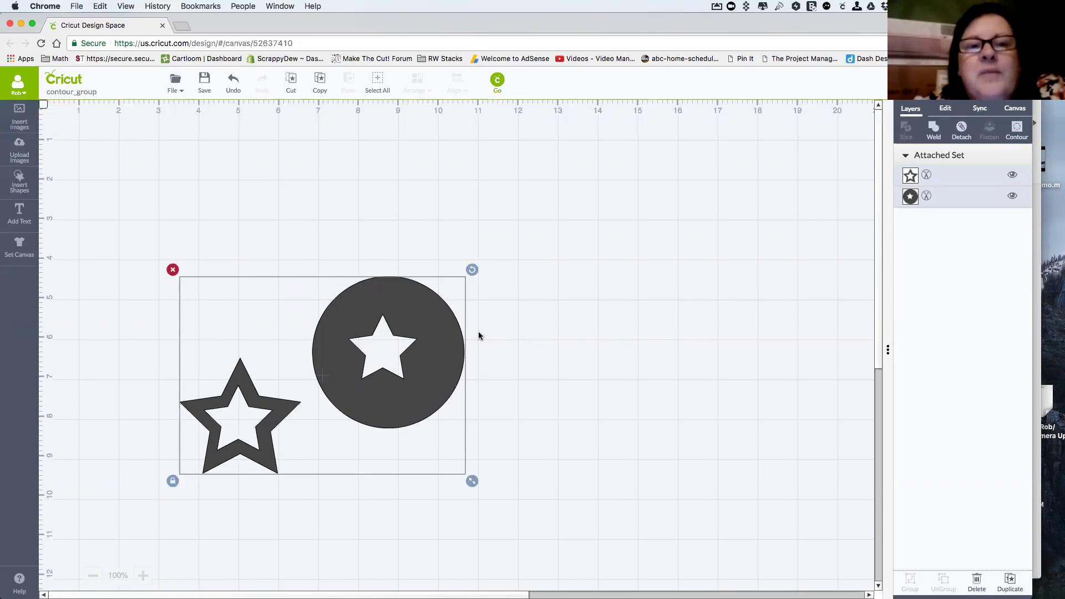
left_click(1018, 129)
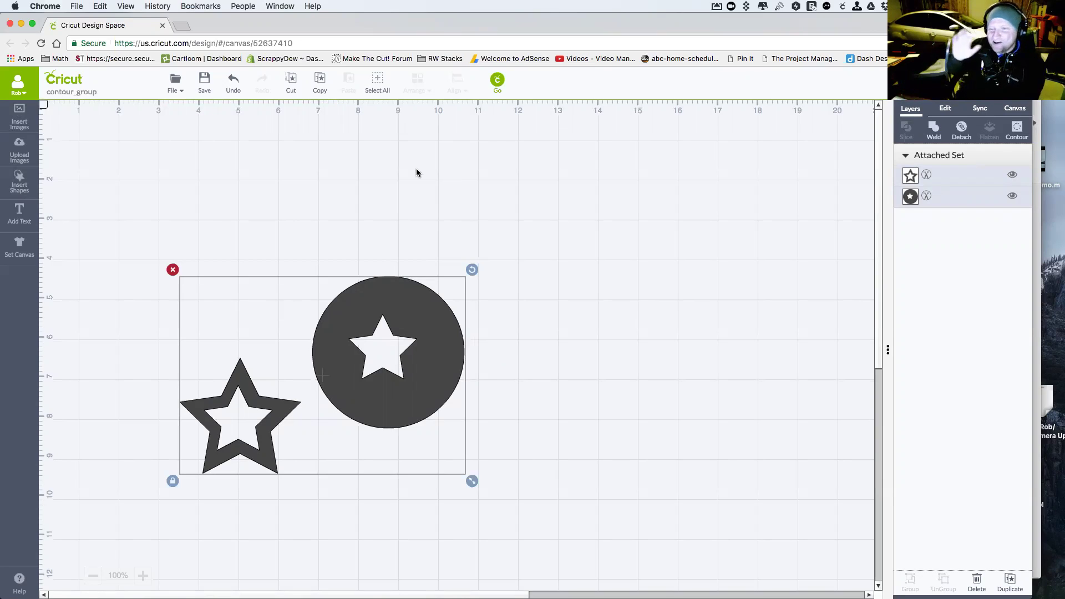
- Close the contour_group project window and leave the site without saving the changes
left_click(350, 221)
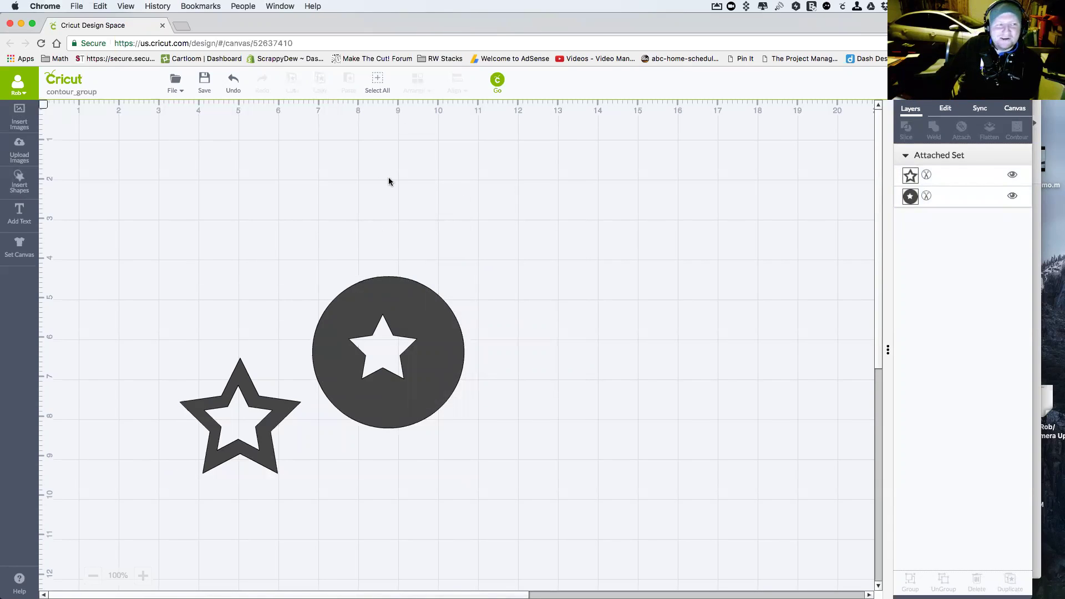
left_click(10, 24)
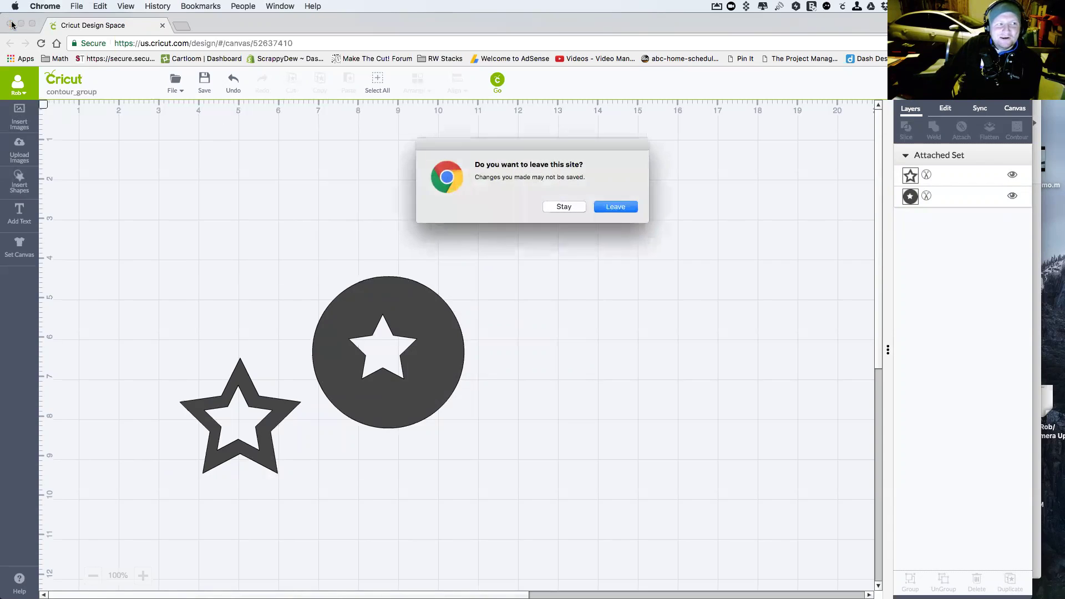
left_click(615, 207)
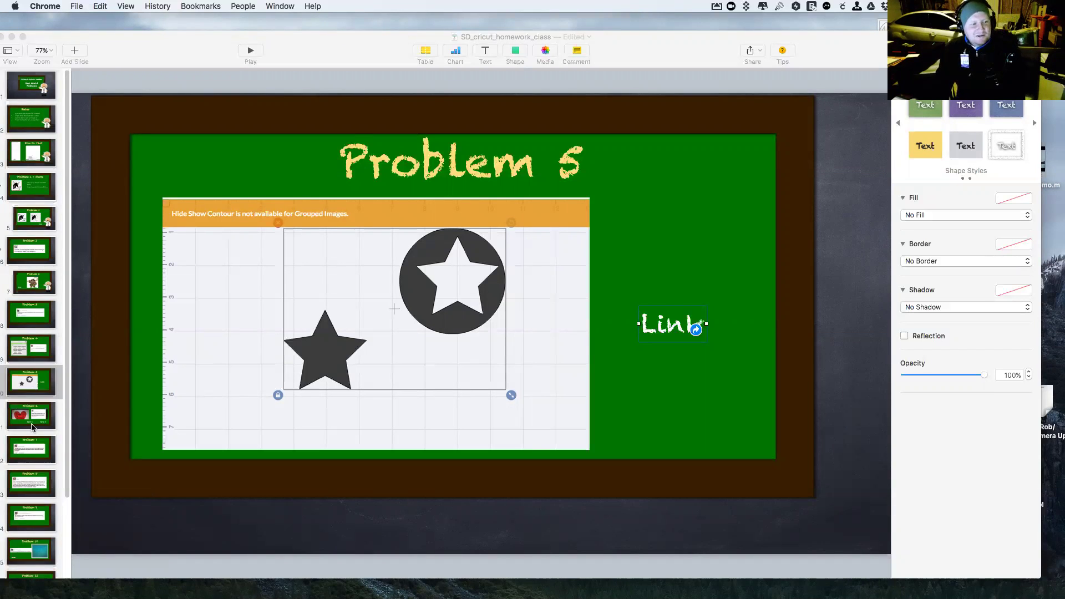
- Switch the homework presentation from the Problem 5 slide to the Problem 6 slide
left_click(34, 307)
left_click(35, 285)
left_click(36, 258)
left_click(39, 291)
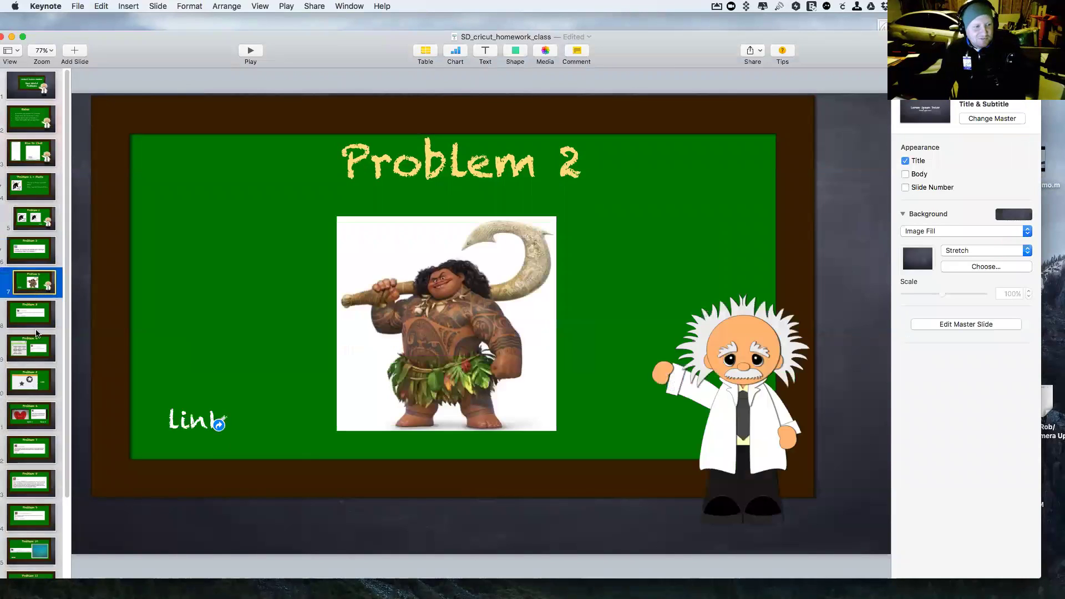
left_click(32, 387)
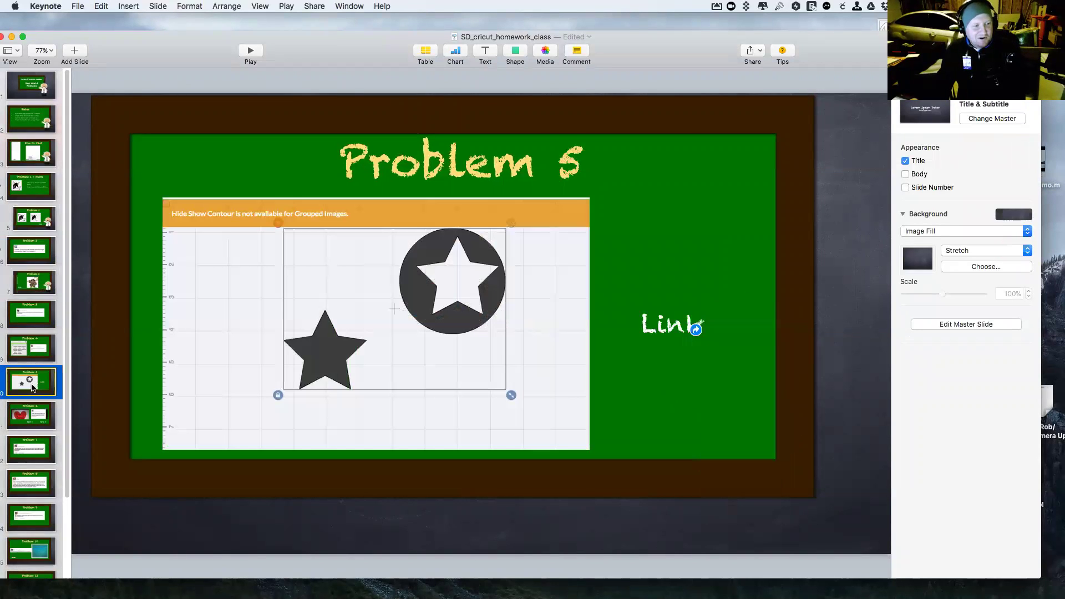
left_click(24, 417)
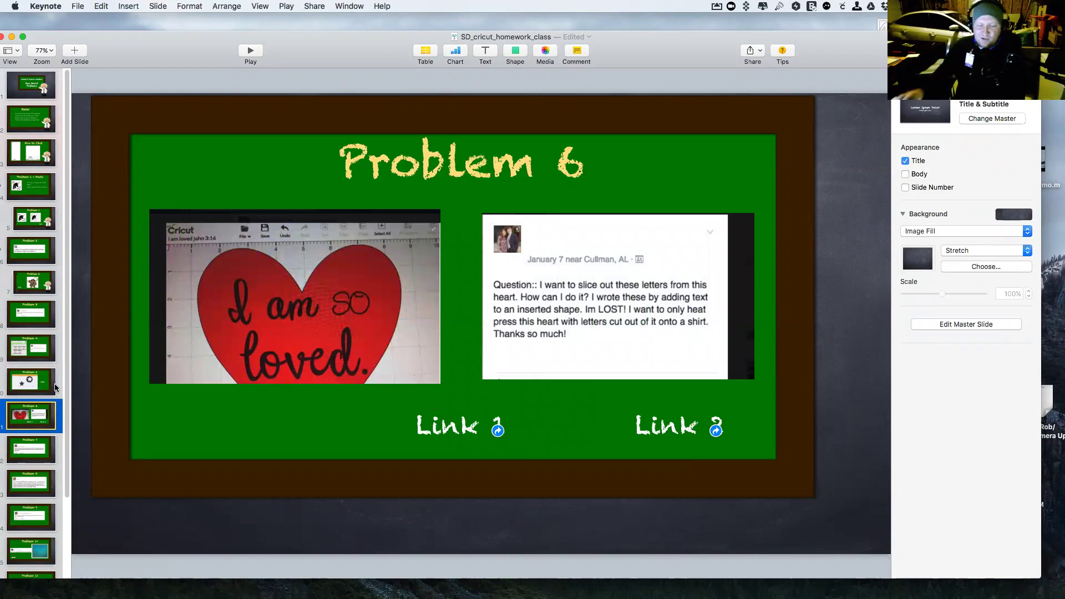
- Copy the web address behind Link 1 on the Problem 6 slide
right_click(497, 434)
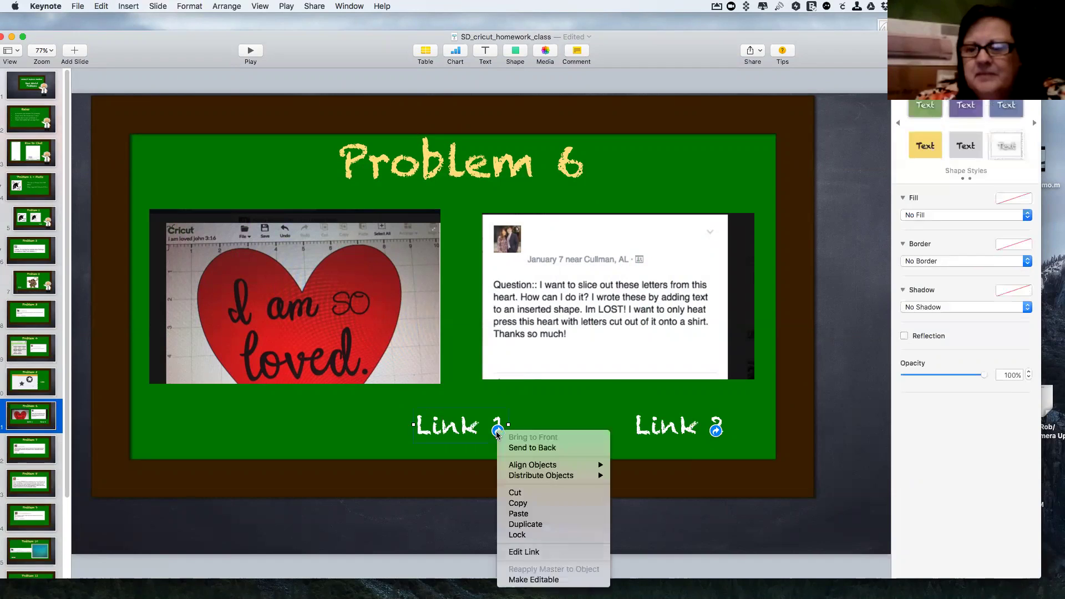
key("Escape")
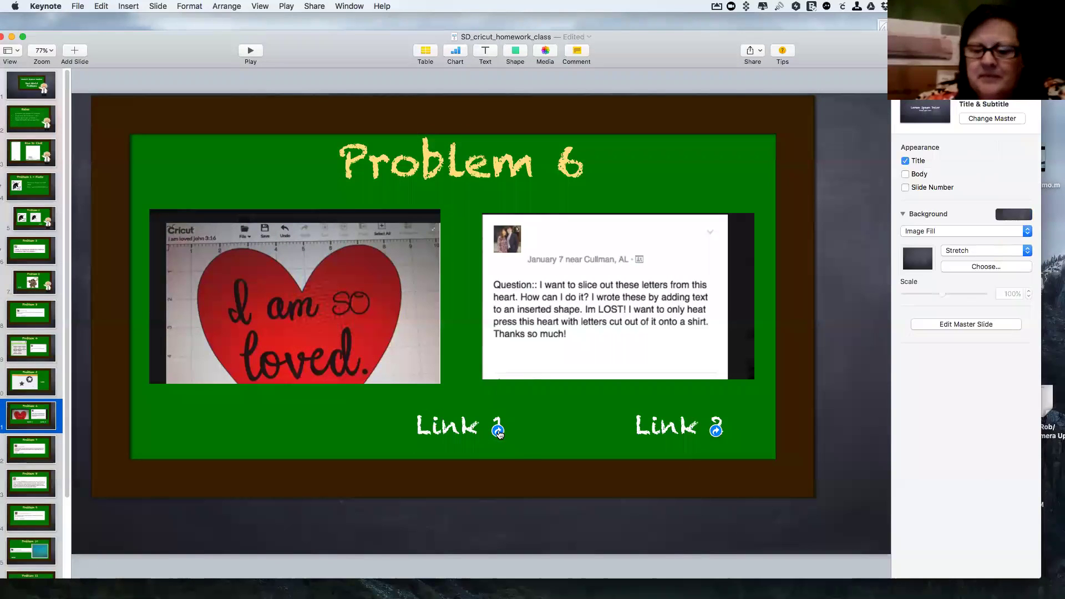
left_click(480, 425)
double_click(480, 424)
left_click_drag(480, 425, 500, 437)
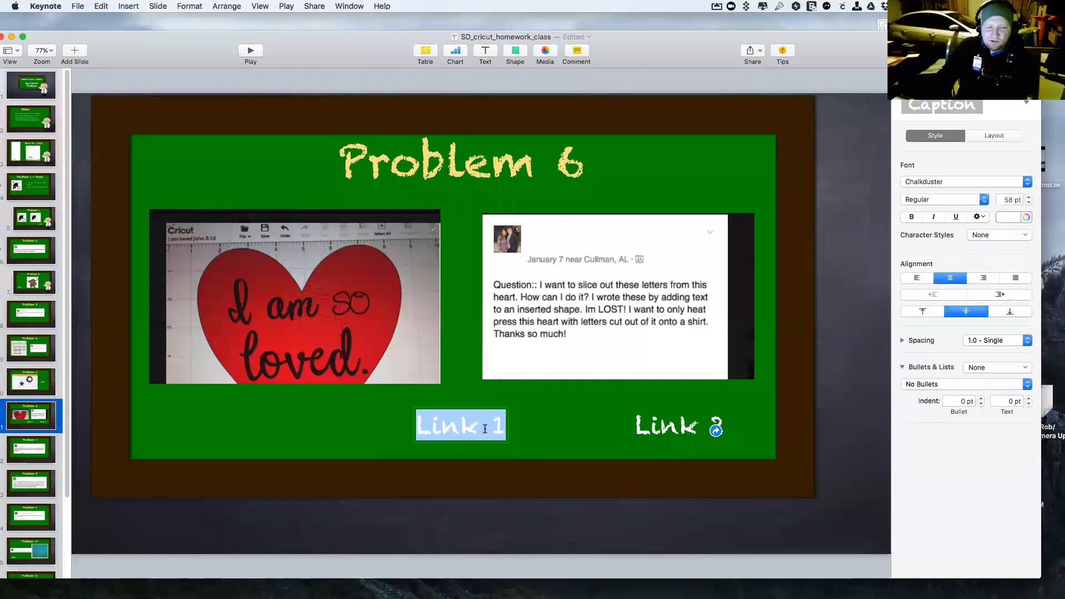
left_click(500, 436)
left_click(539, 451)
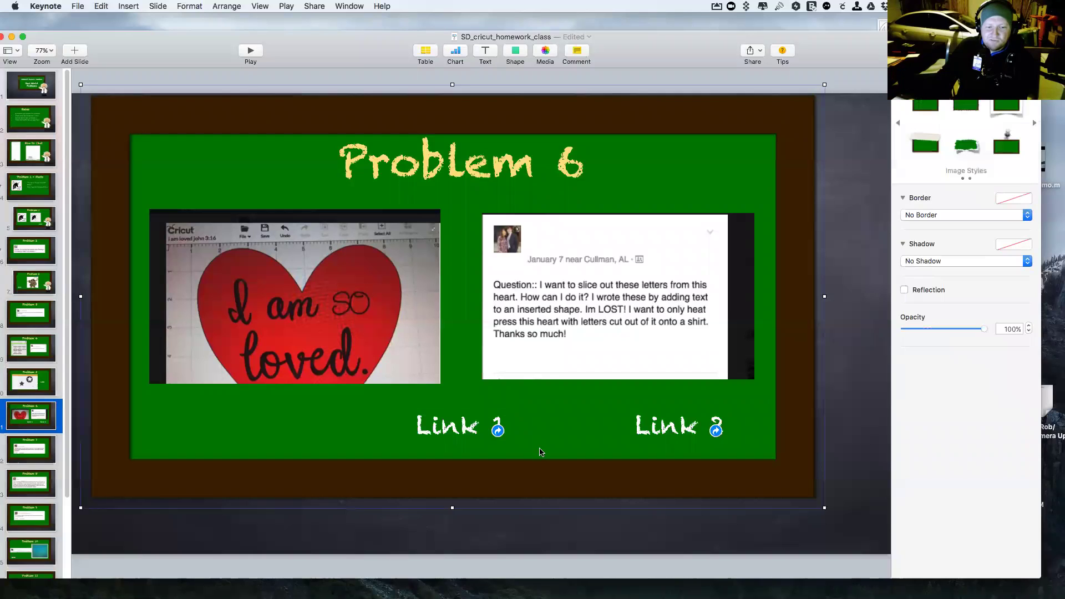
left_click(498, 431)
right_click(496, 382)
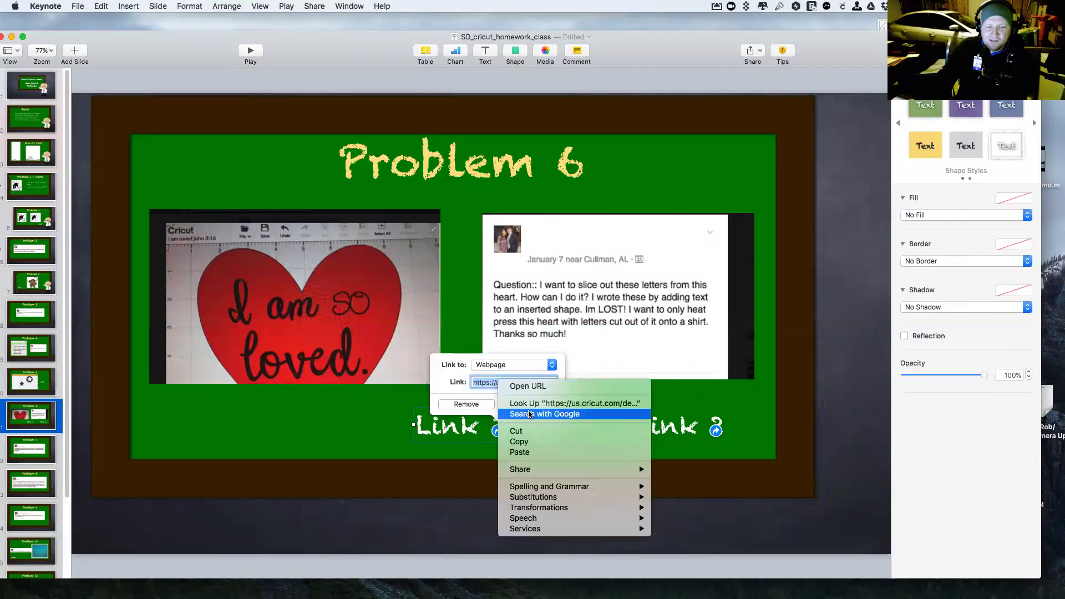
left_click(527, 442)
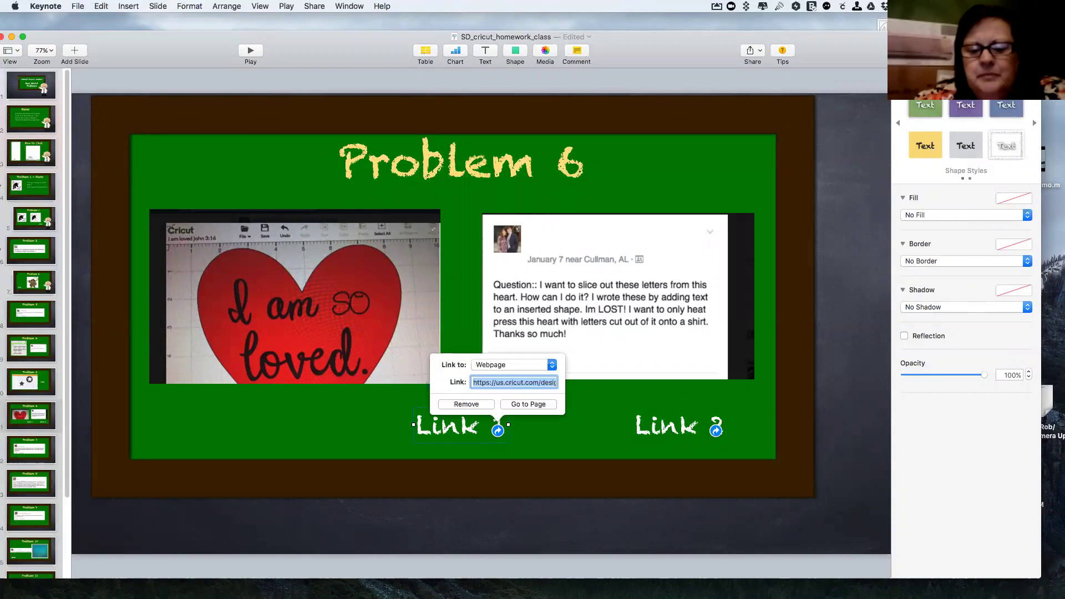
- Open the Link 1 web page from the Problem 6 slide in the browser
left_click(356, 437)
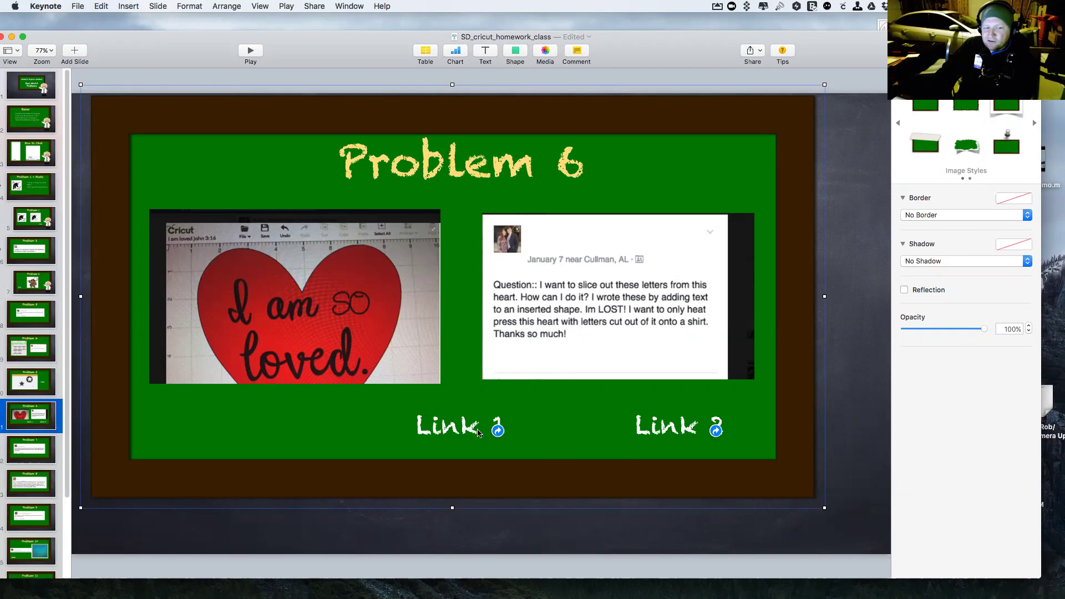
left_click(500, 436)
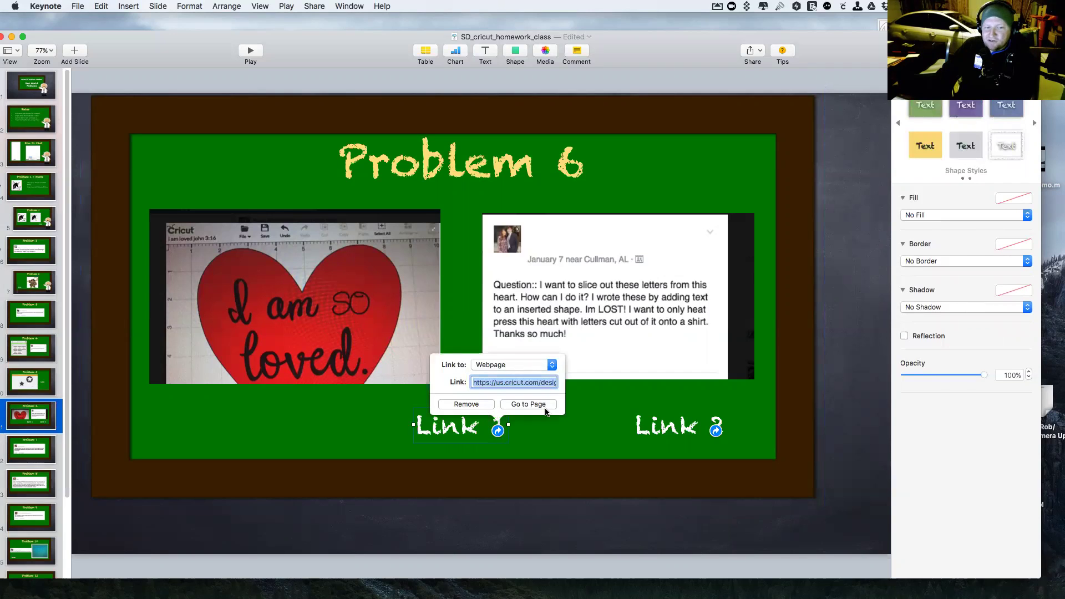
left_click(528, 404)
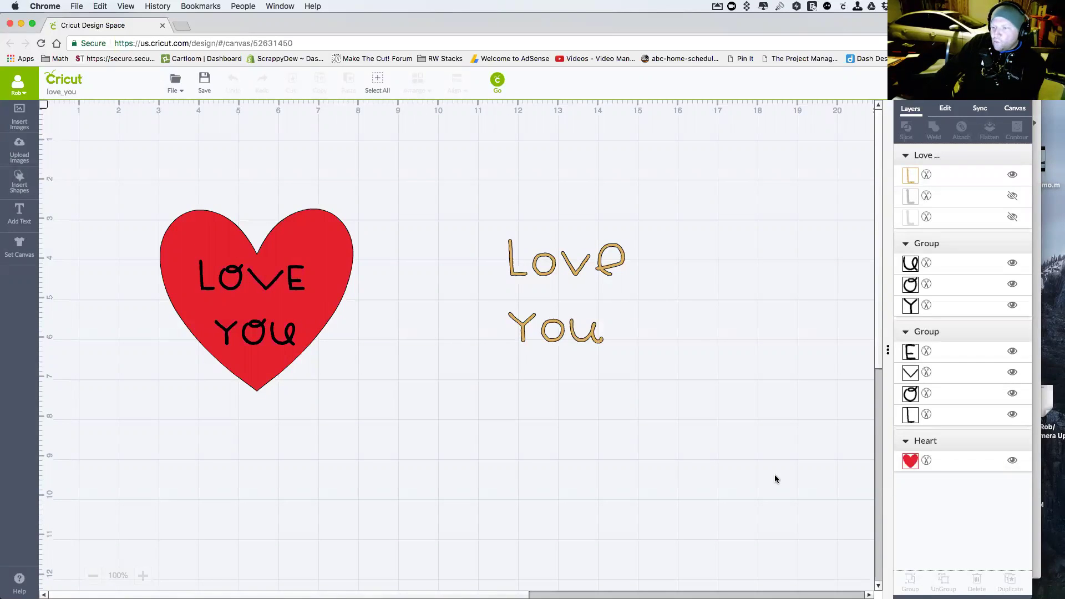
- Preview the project's cutting mats, looking at the red heart mat, the gold text mat and the black lettering mat
left_click(560, 331)
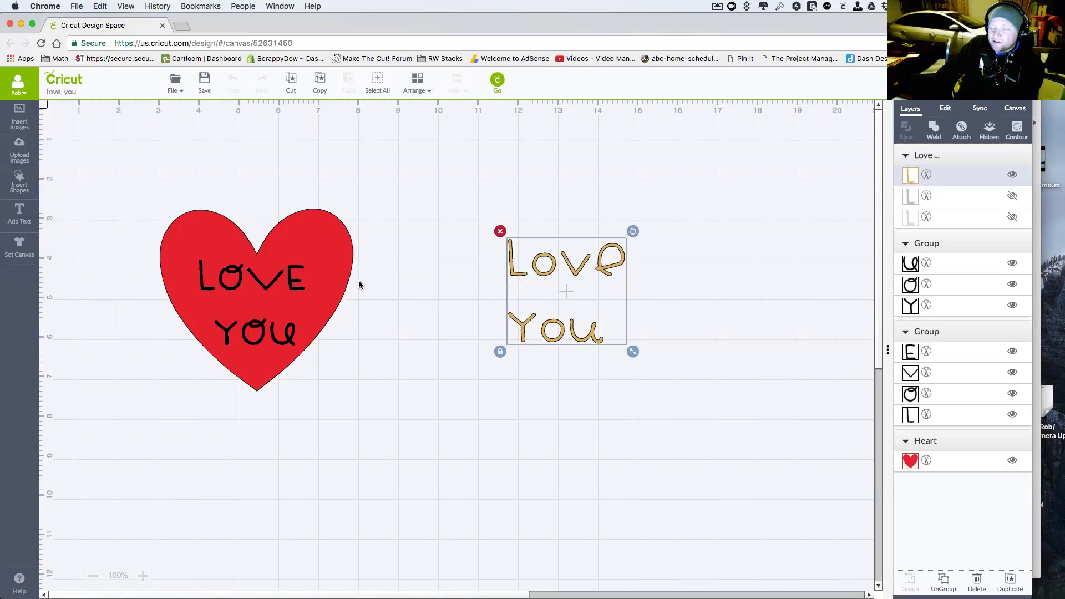
left_click(496, 86)
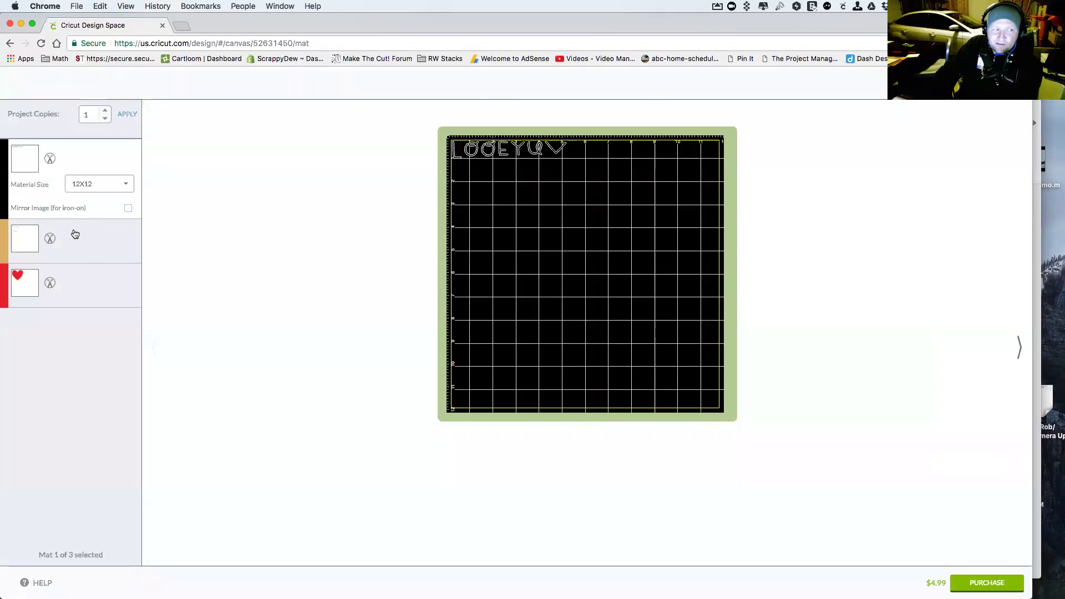
left_click(90, 282)
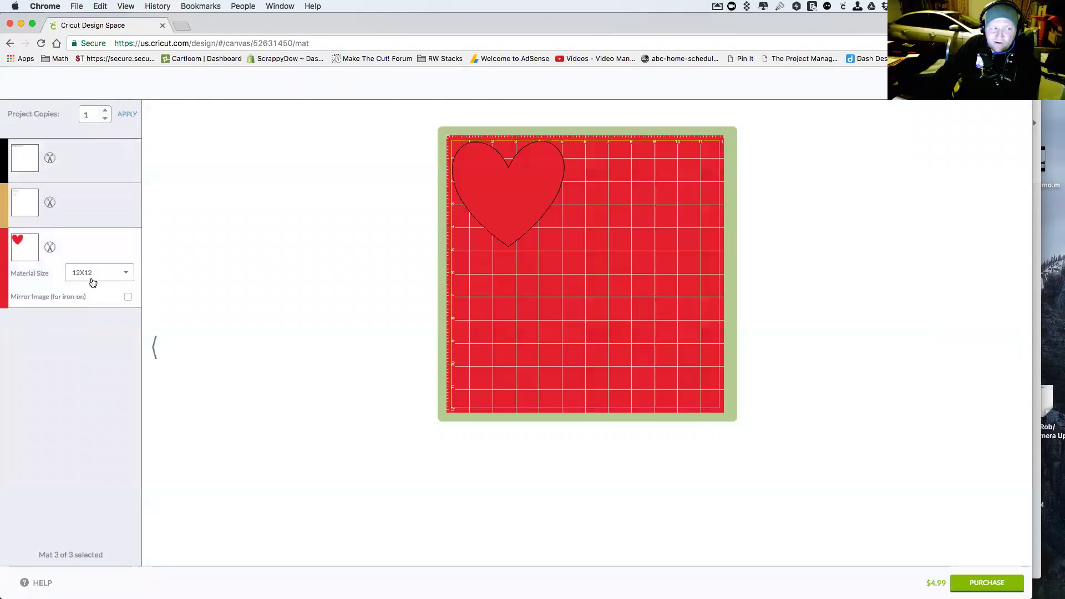
left_click(92, 211)
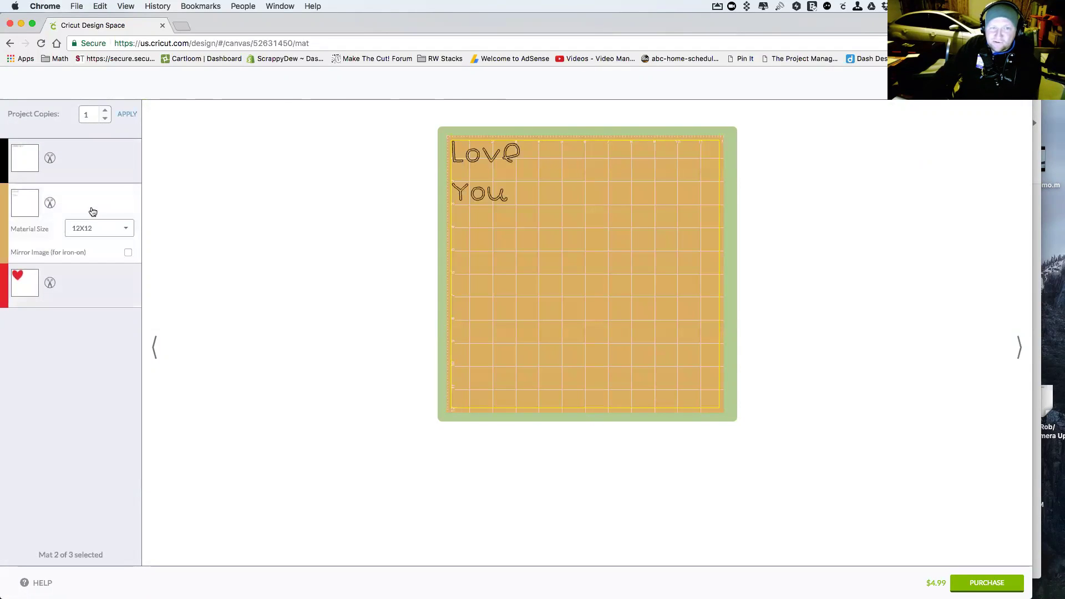
left_click(94, 155)
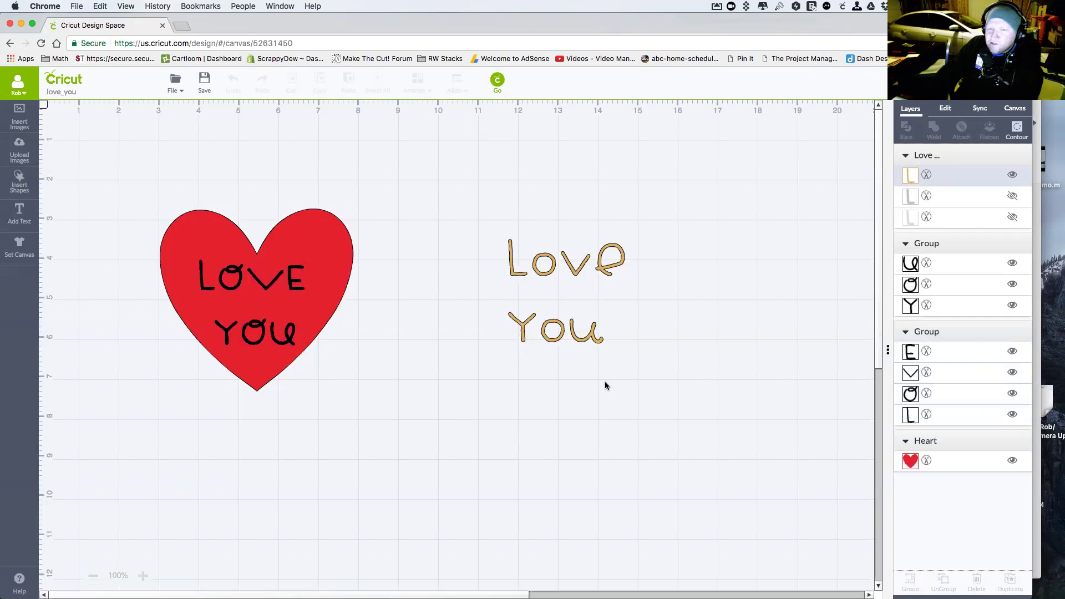
- Try to apply Contour to the heart and its black lettering selected together
left_click(342, 284)
left_click(182, 186)
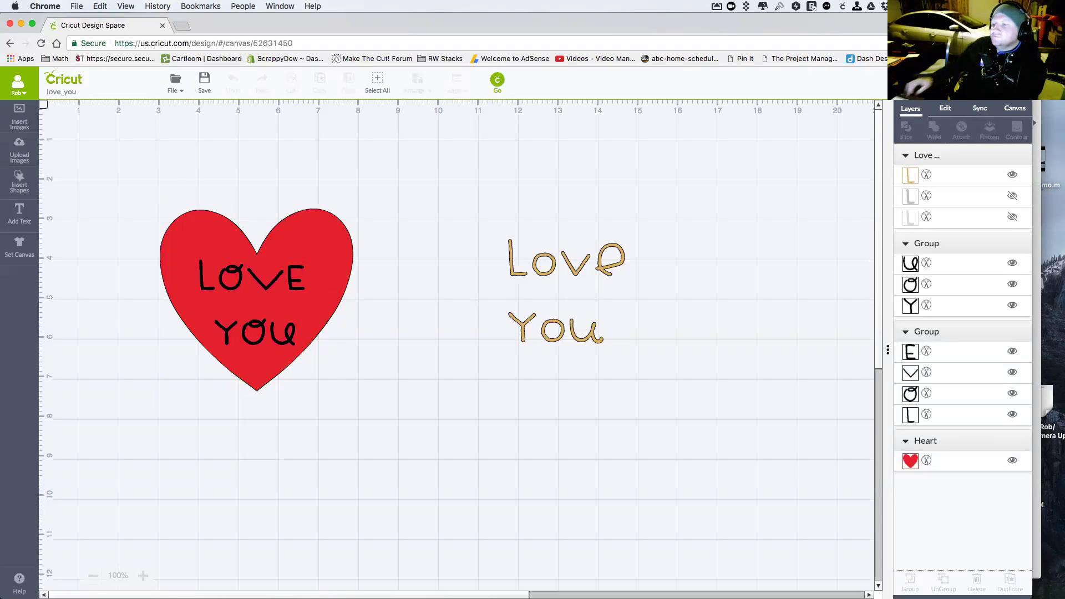
left_click_drag(141, 171, 439, 471)
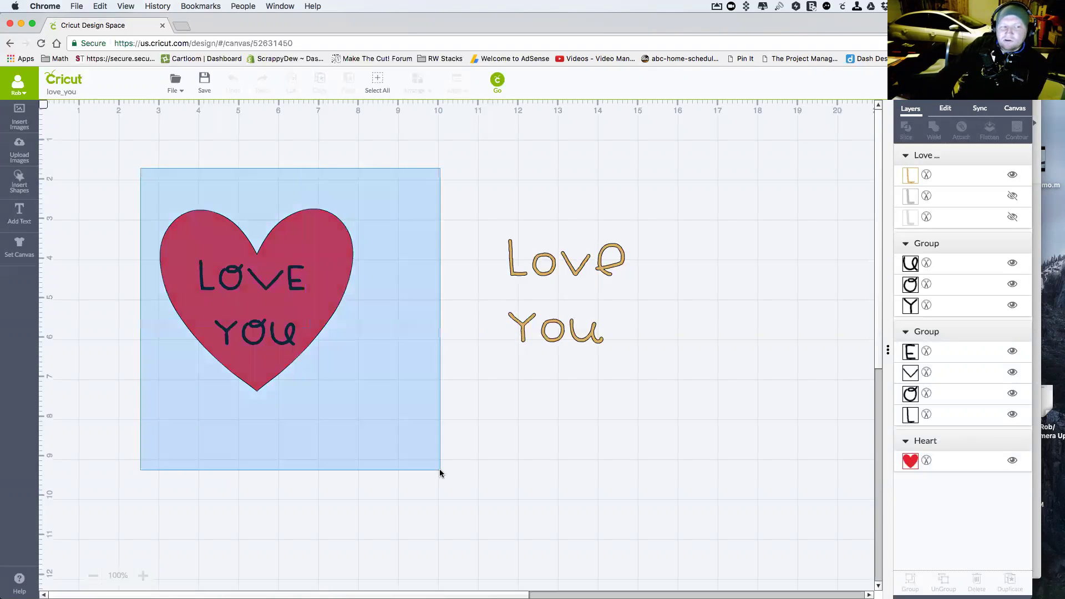
left_click(1016, 131)
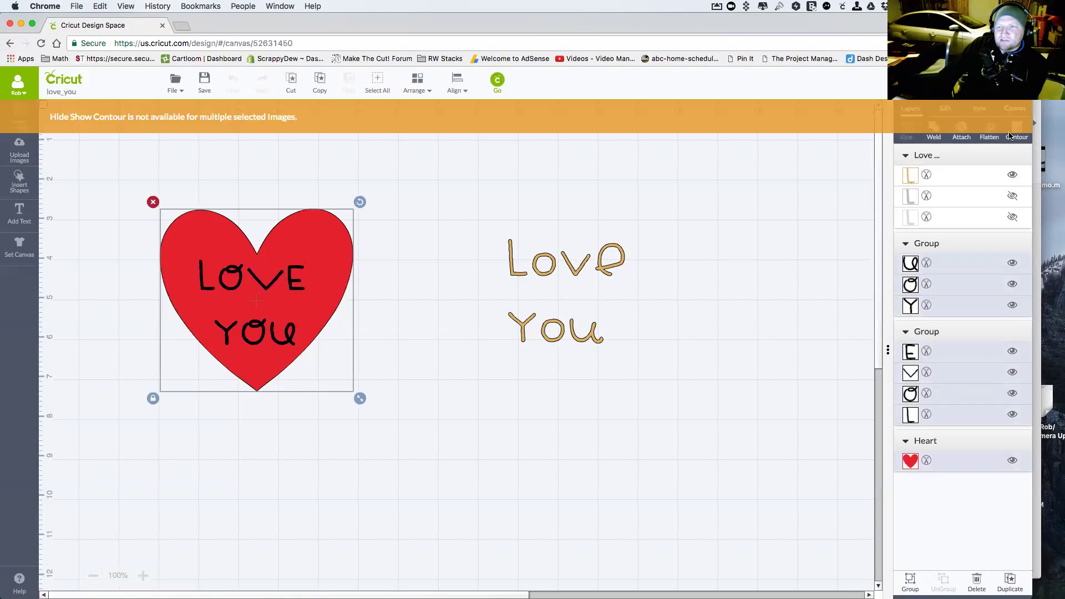
left_click(389, 461)
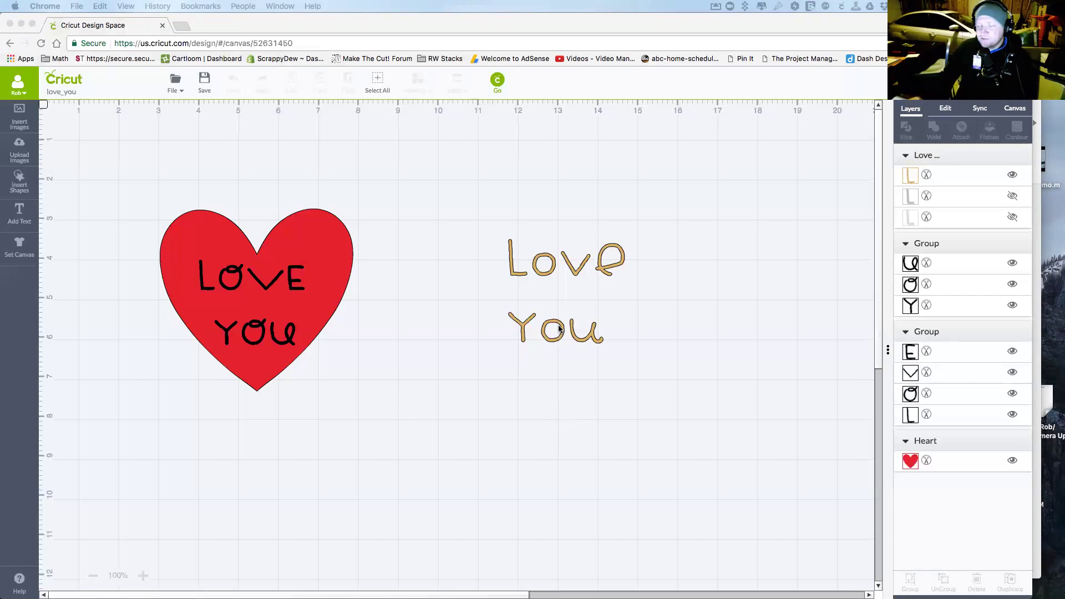
- Examine how the heart design is layered by selecting the black LOVE and YOU groups individually and together with the heart
left_click(340, 301)
left_click(290, 283)
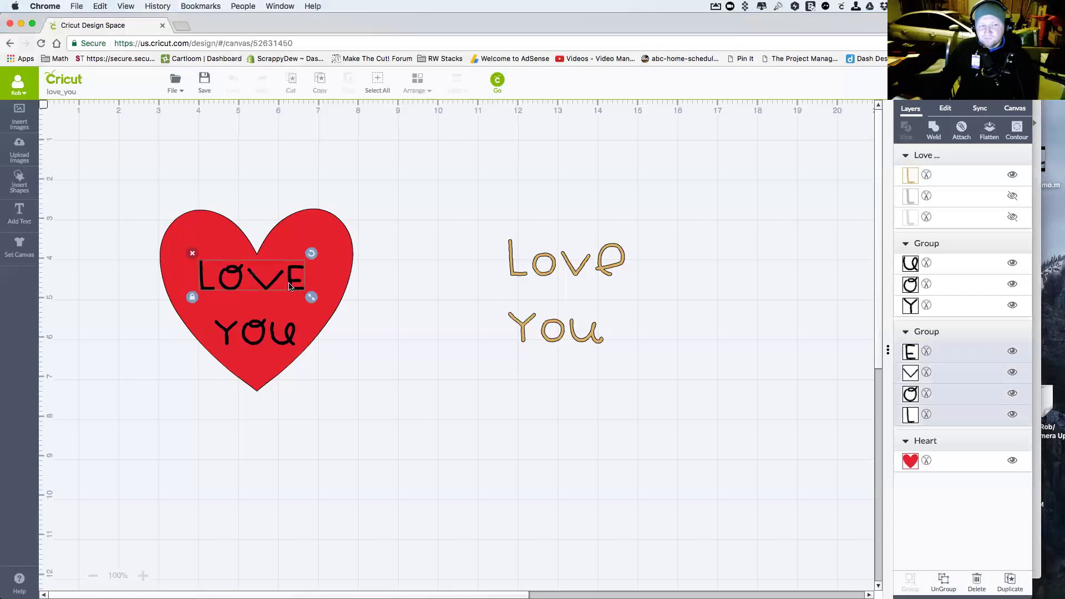
left_click(286, 332)
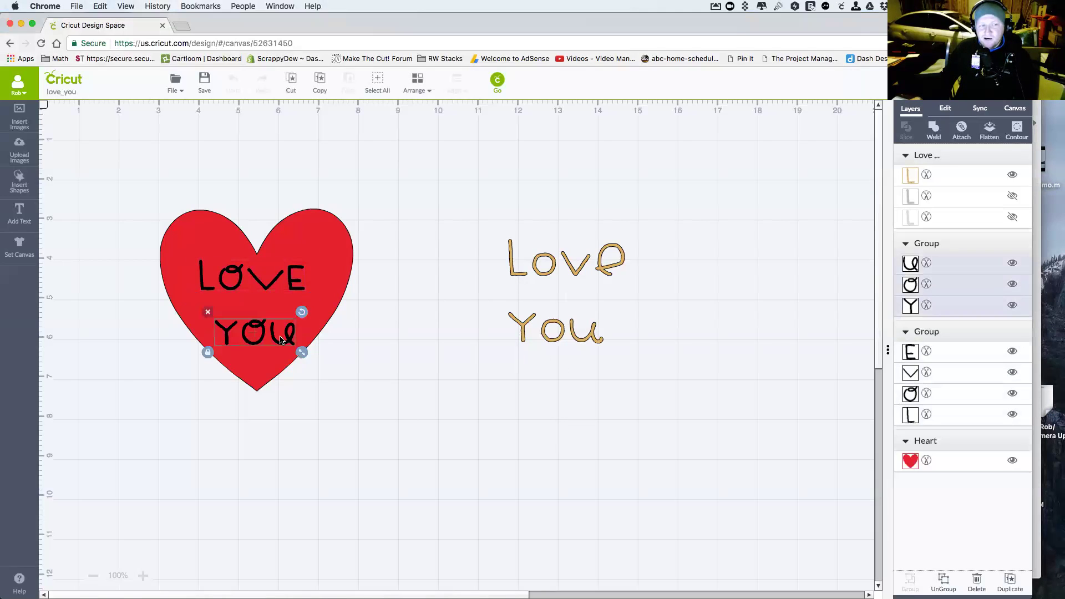
left_click(215, 263)
left_click_drag(127, 177, 446, 471)
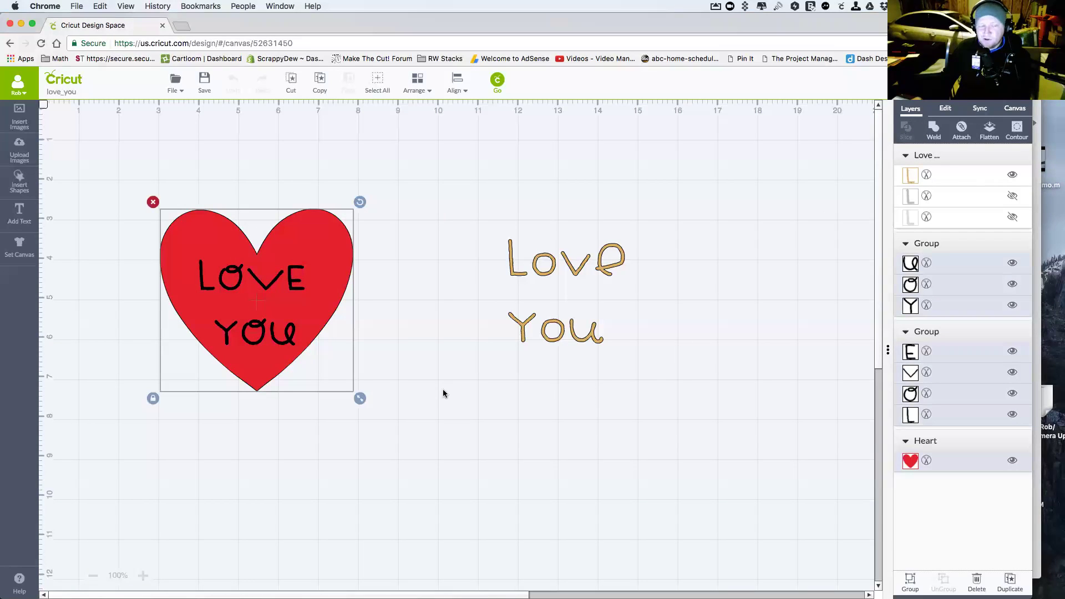
left_click(416, 293)
left_click(291, 287)
left_click(284, 334)
left_click(285, 283)
left_click(289, 339)
left_click(299, 274)
left_click(289, 339)
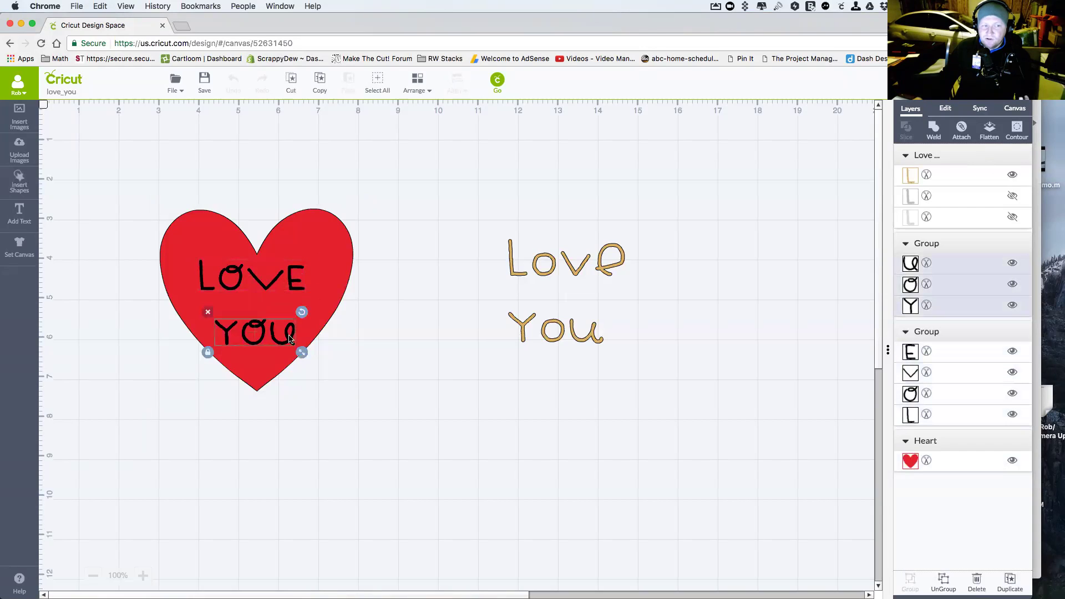
- Select the black LOVE group together with the heart and check whether Slice is available
left_click(327, 252)
left_click(294, 271, "shift")
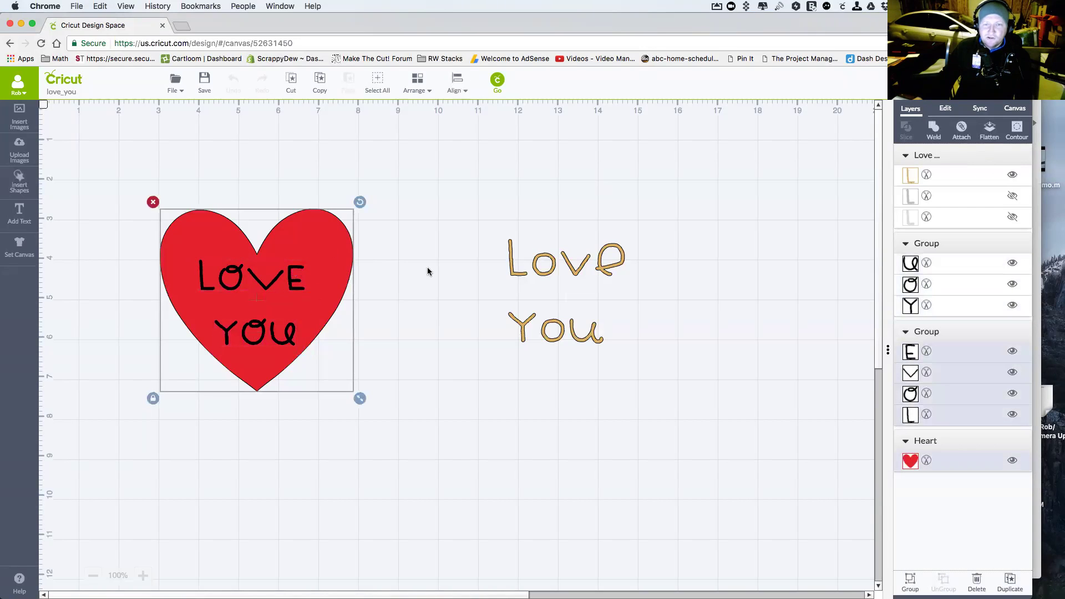
left_click(443, 233)
left_click(295, 271)
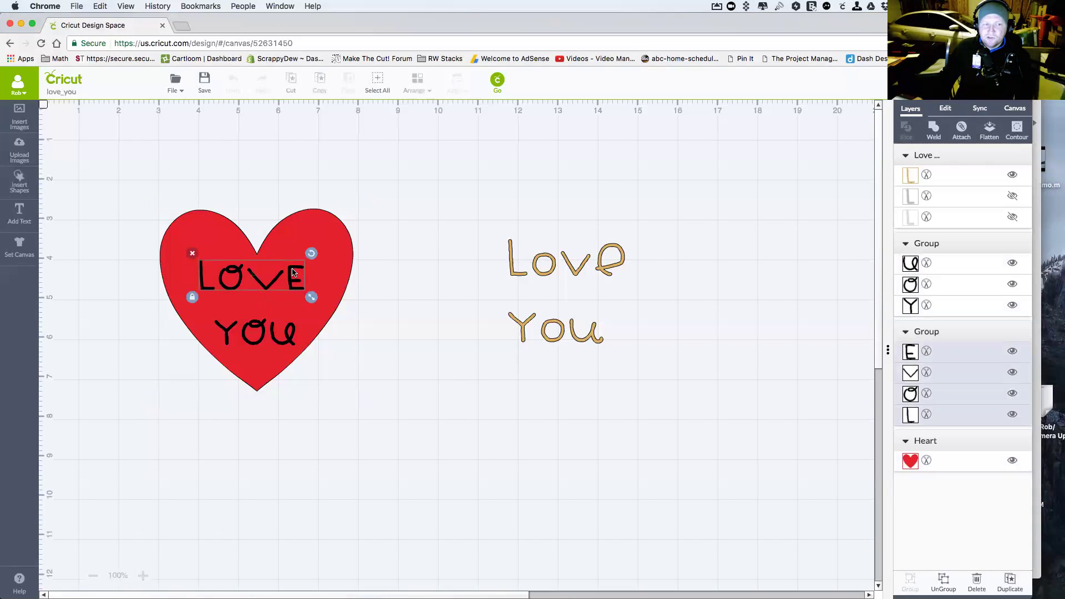
left_click(320, 237, "shift")
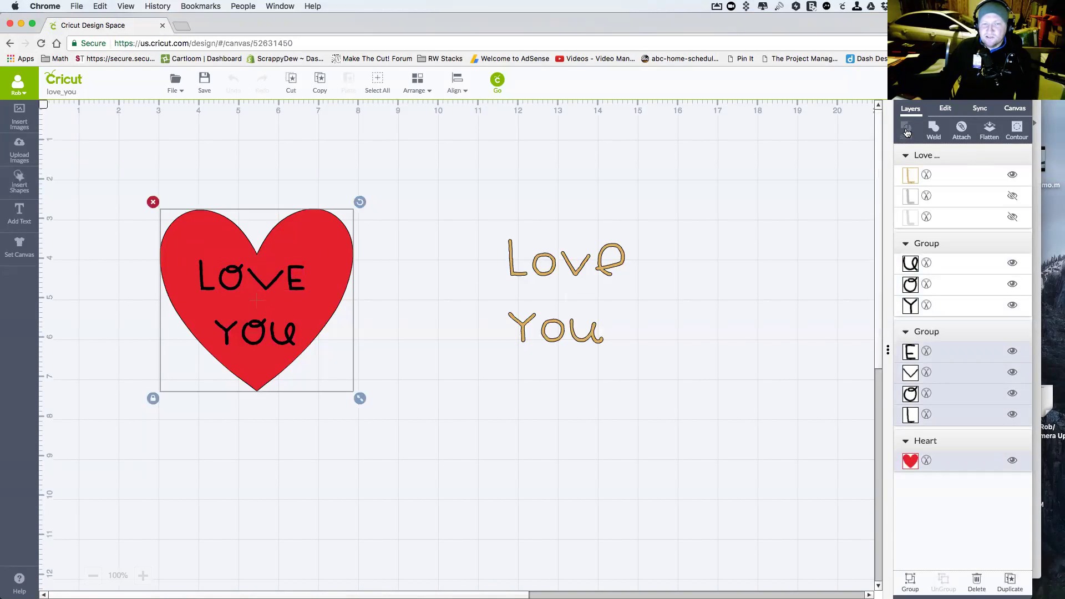
left_click(715, 165)
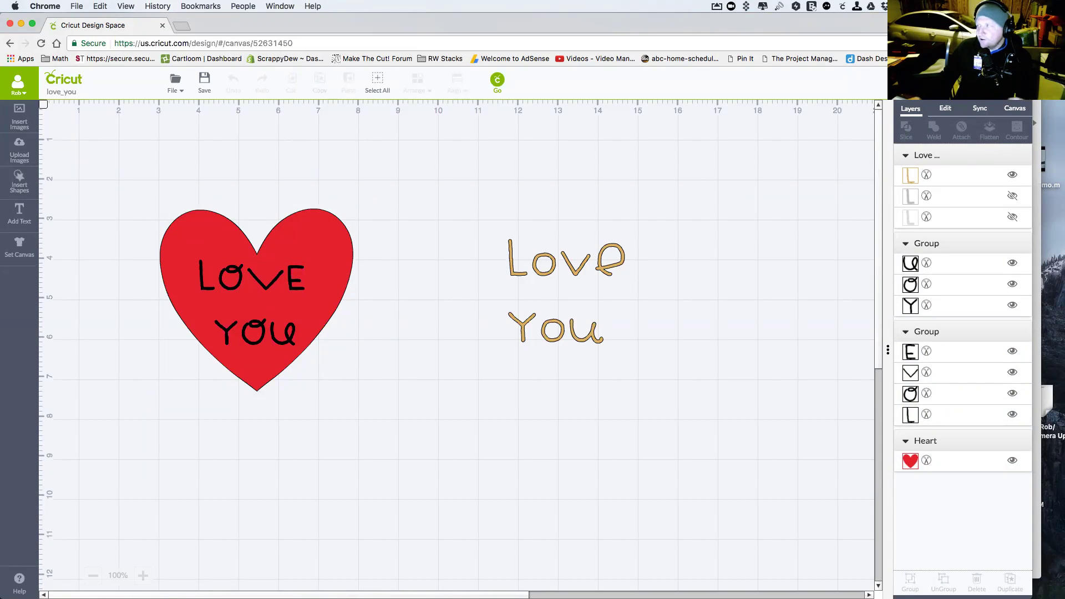
- Switch to the slice_flow_chart document in Preview and place its window beside the heart design
key("super+Tab")
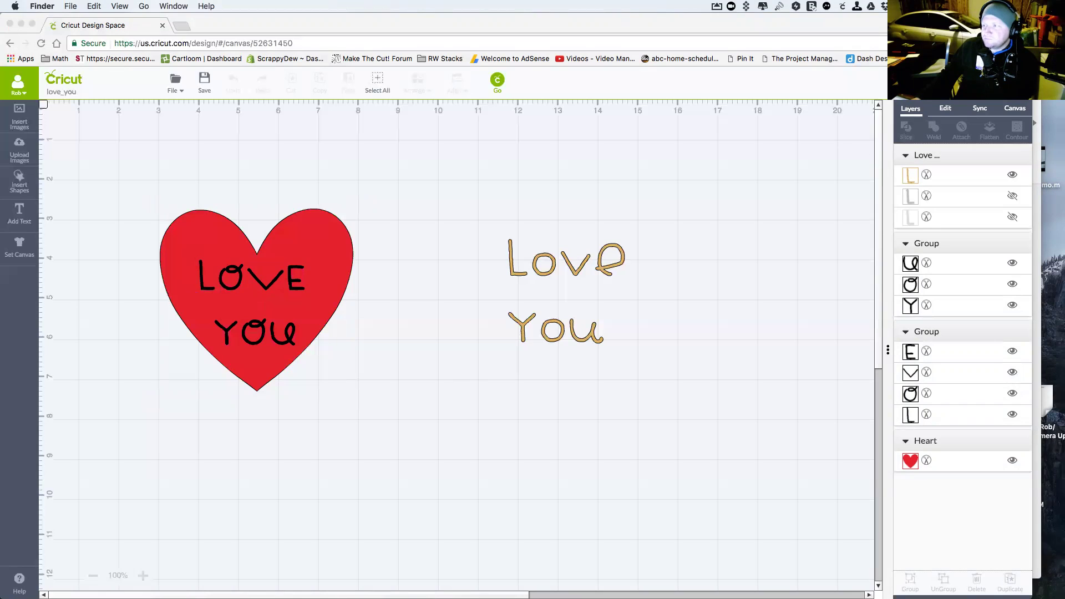
key("super+Tab")
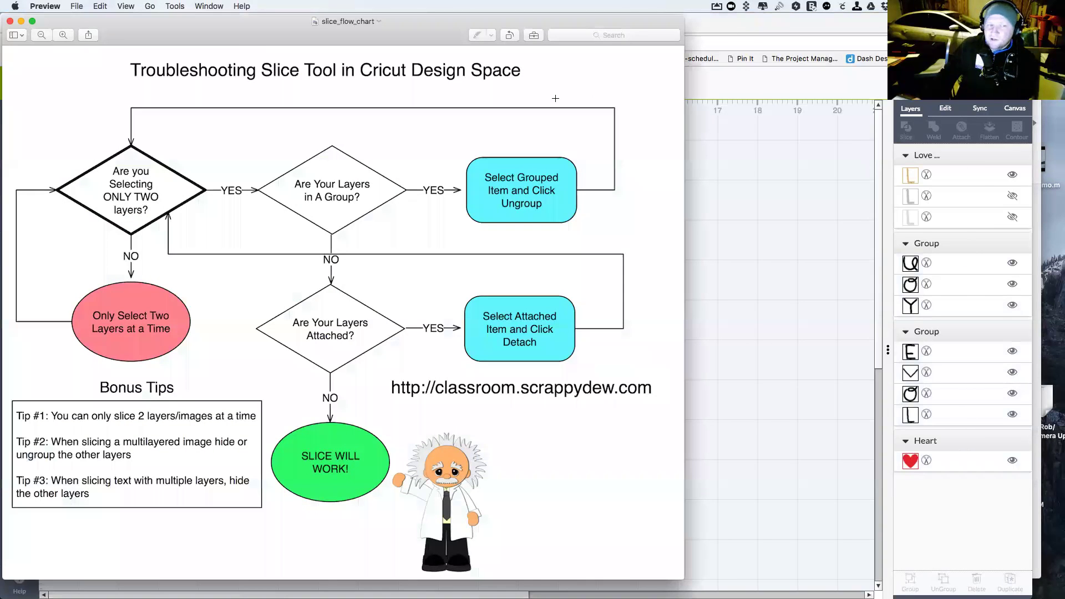
left_click_drag(271, 37, 721, 75)
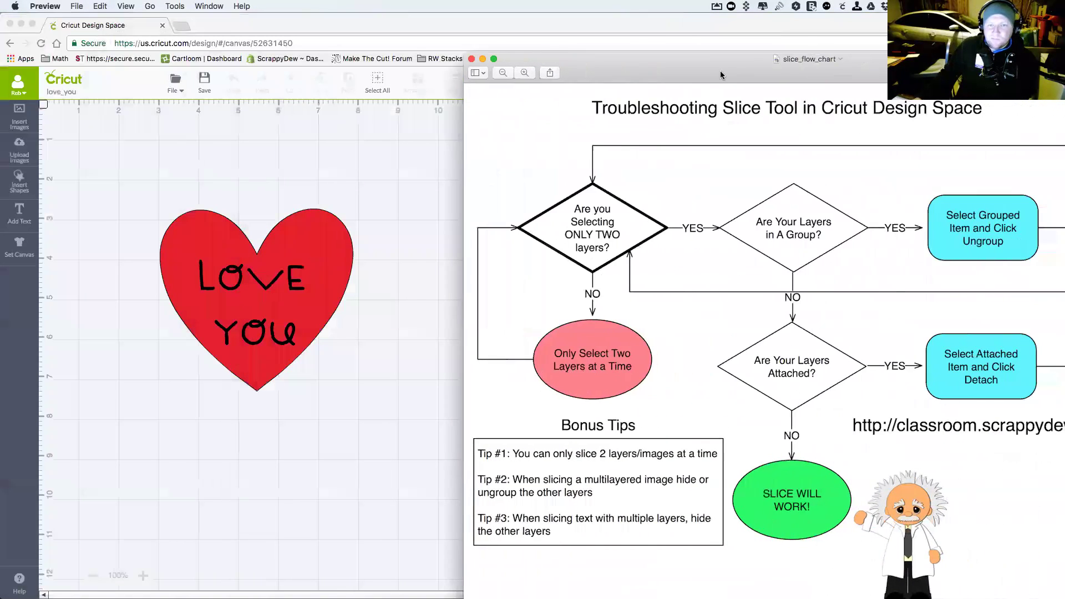
- Select the black LOVE group together with the heart and compare the selection with the slice flow chart's first questions
left_click(223, 284)
left_click(207, 279)
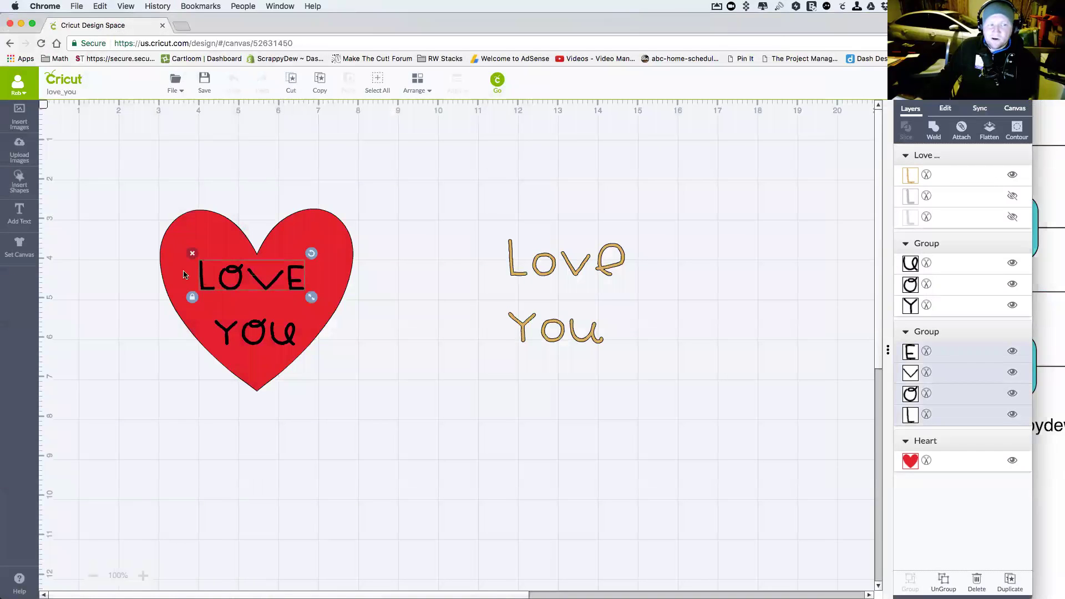
left_click(178, 235, "shift")
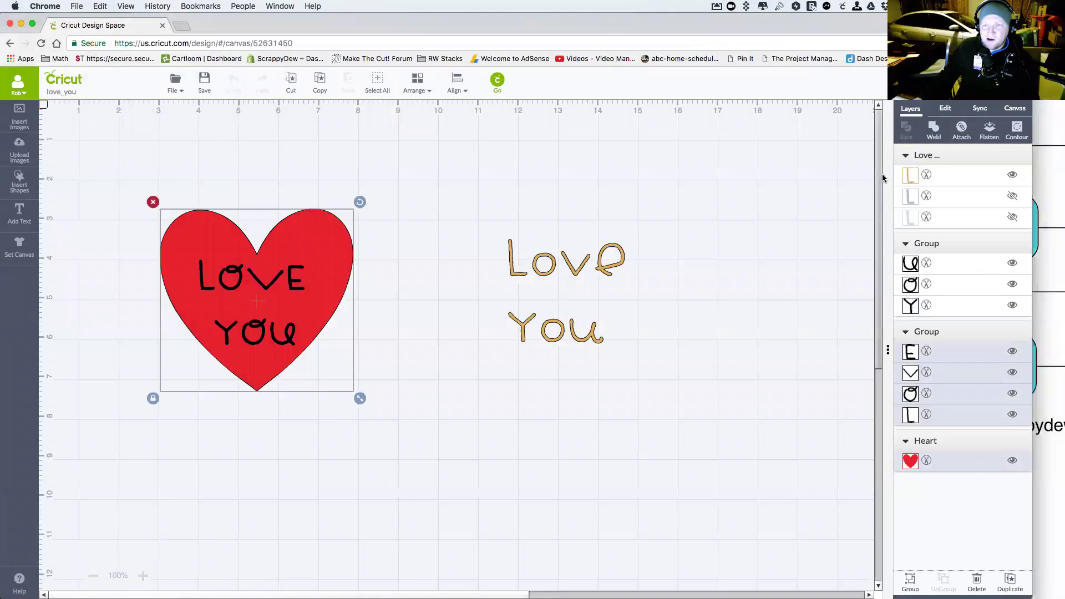
left_click(1051, 140)
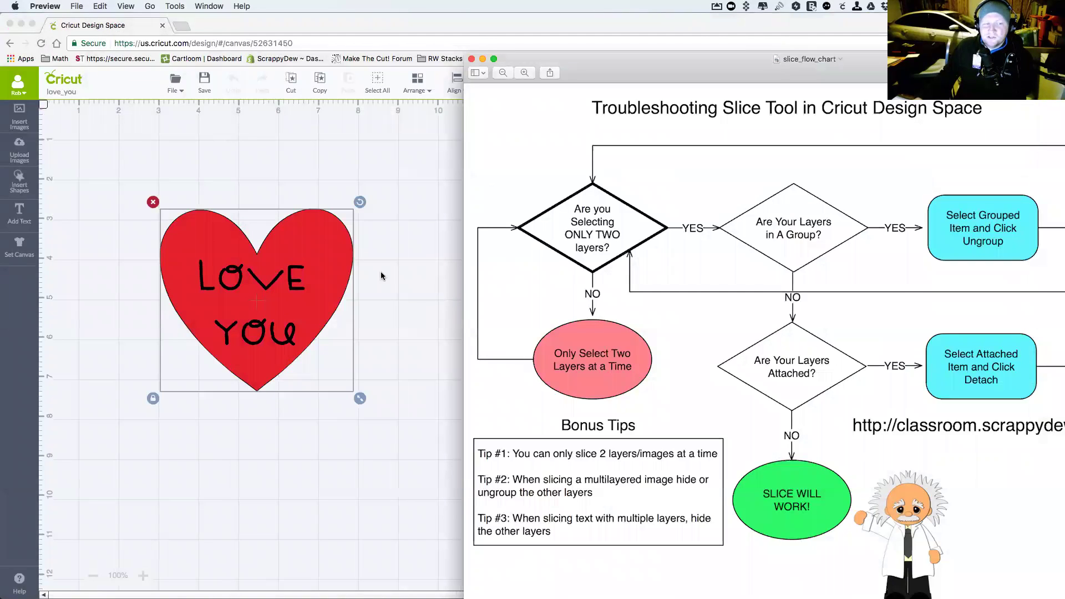
left_click(91, 133)
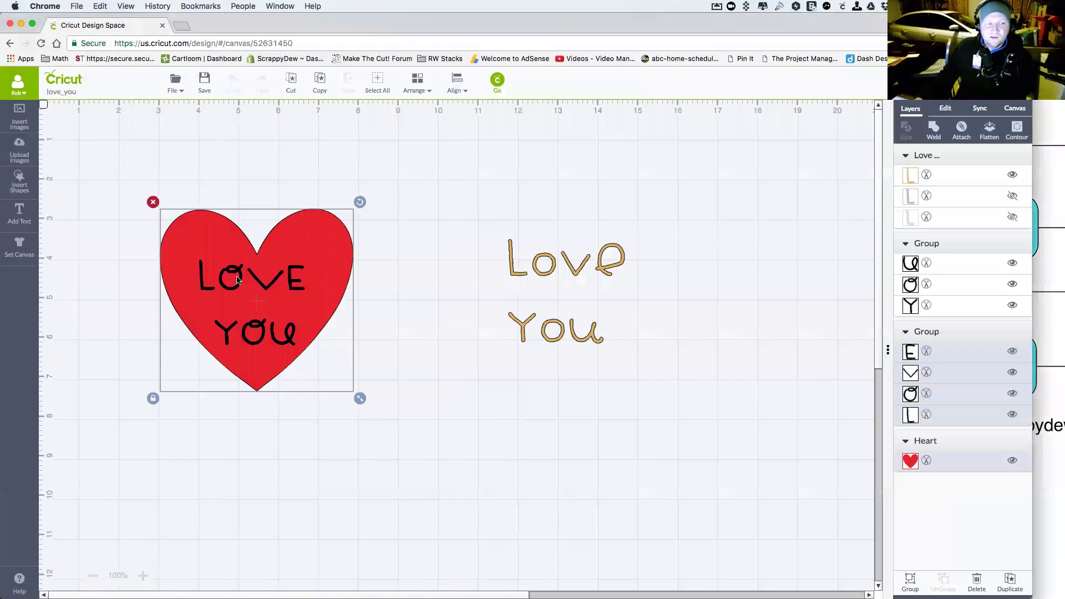
- Ungroup the black LOVE lettering on the heart
left_click(162, 282)
left_click(208, 290)
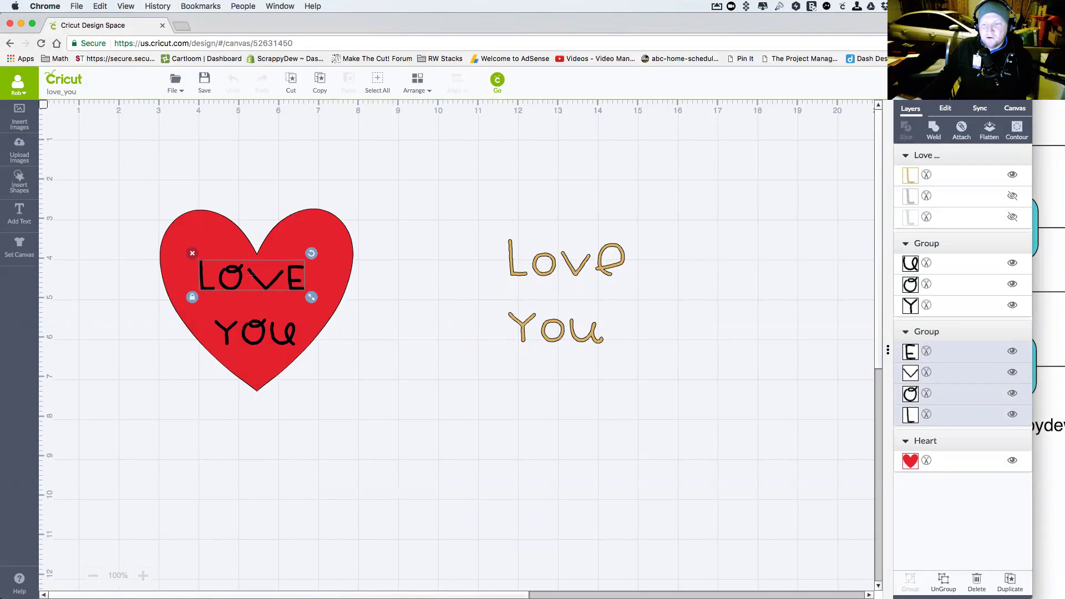
left_click(943, 581)
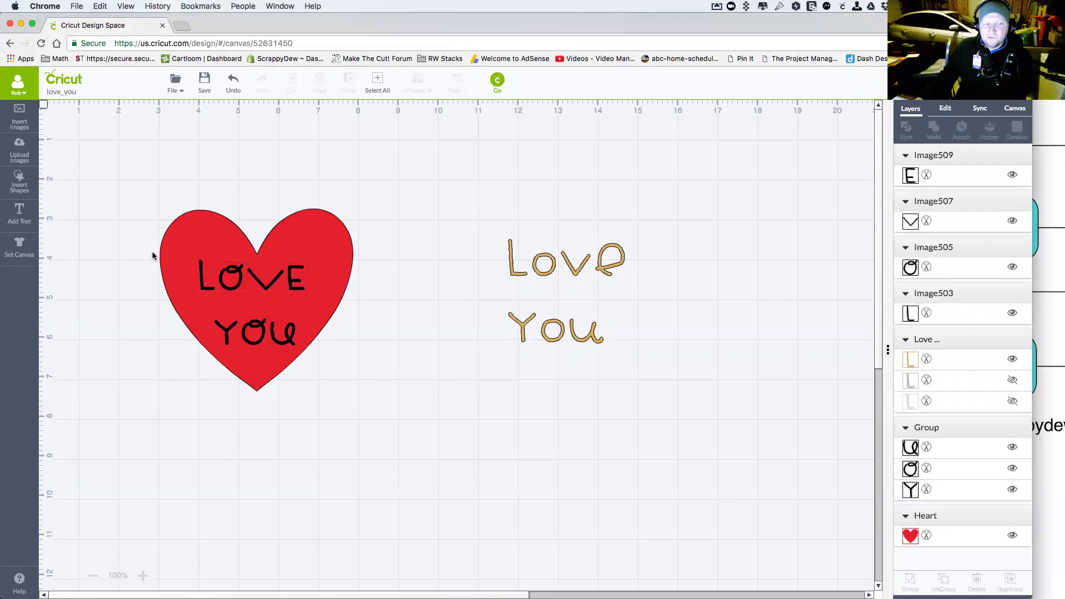
- Select the black letters L, O, V and E one at a time to examine them as separate layers
left_click(204, 276)
left_click(229, 280)
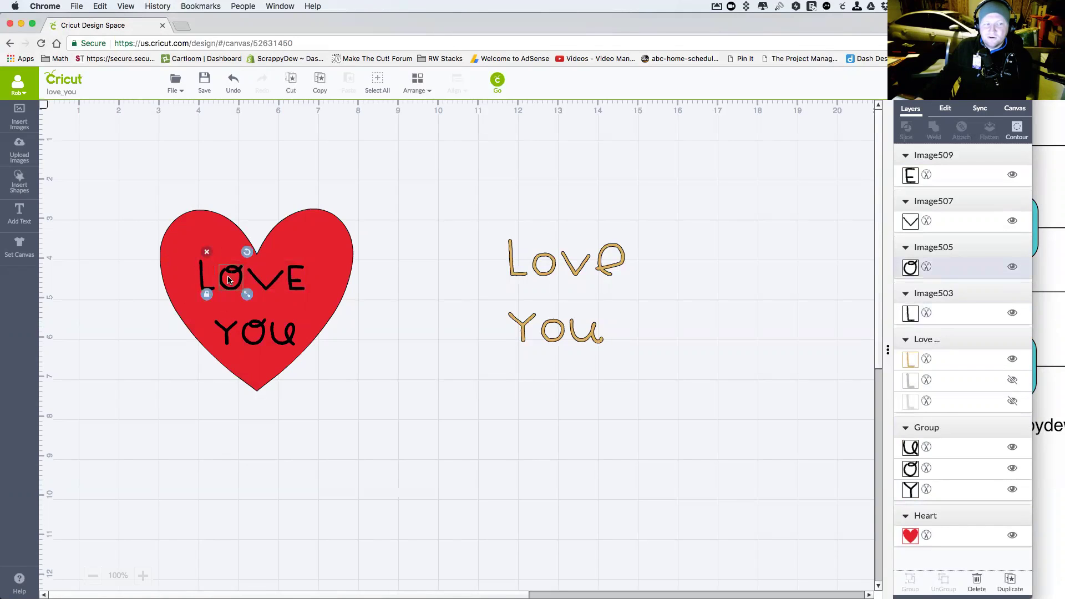
left_click(275, 274)
left_click(294, 280)
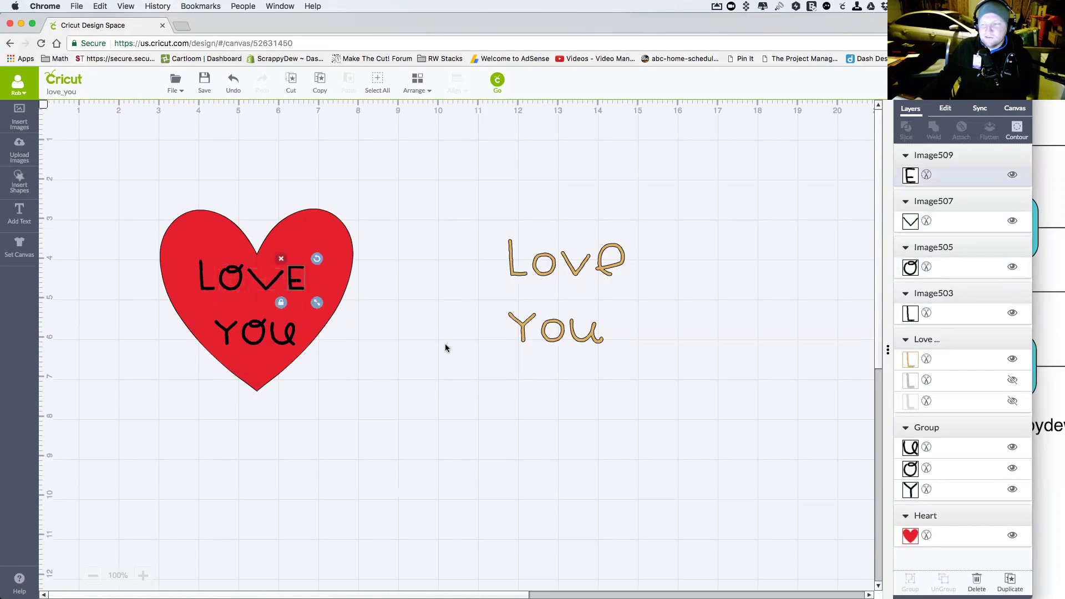
left_click(377, 304)
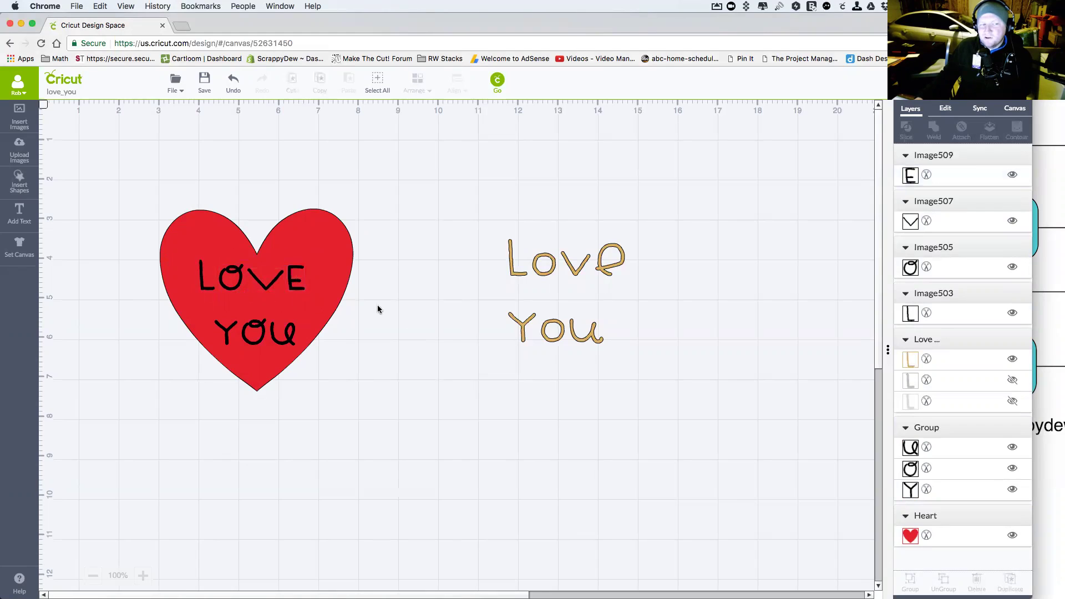
left_click(305, 284)
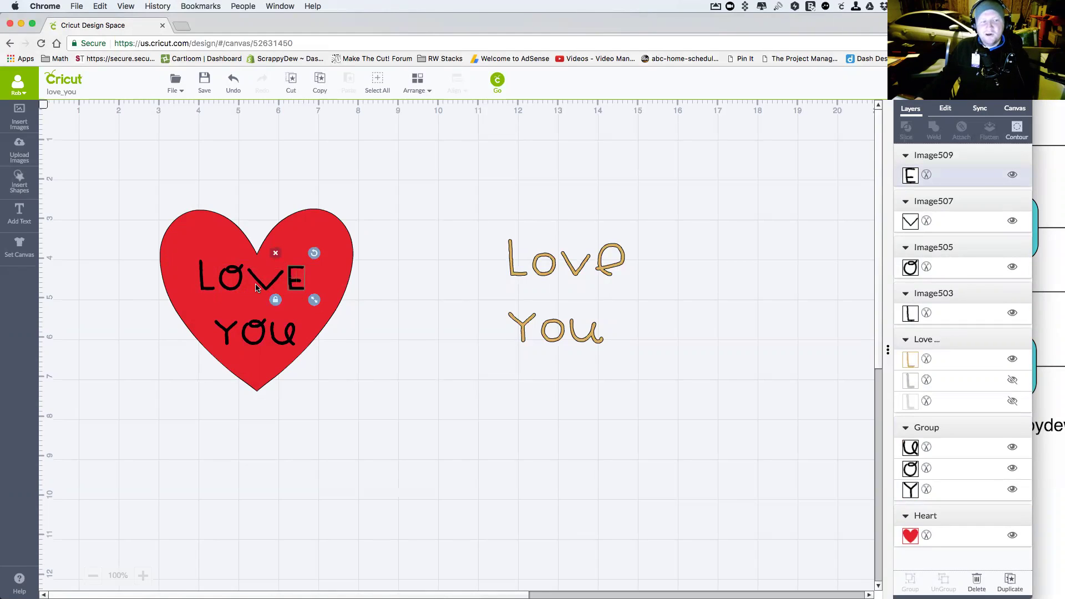
left_click(260, 284)
left_click(230, 277)
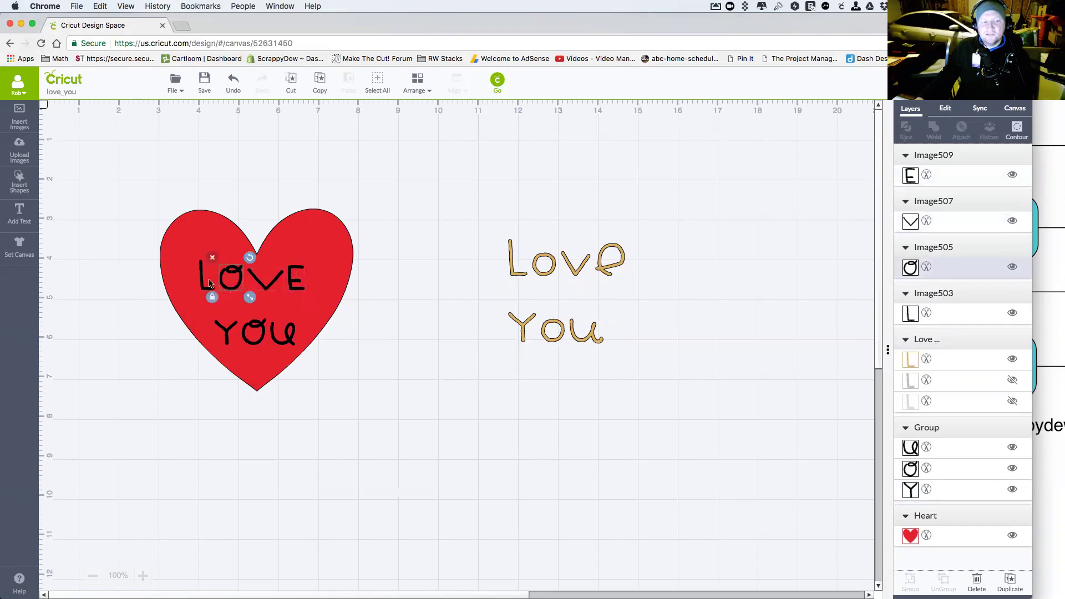
left_click(202, 281)
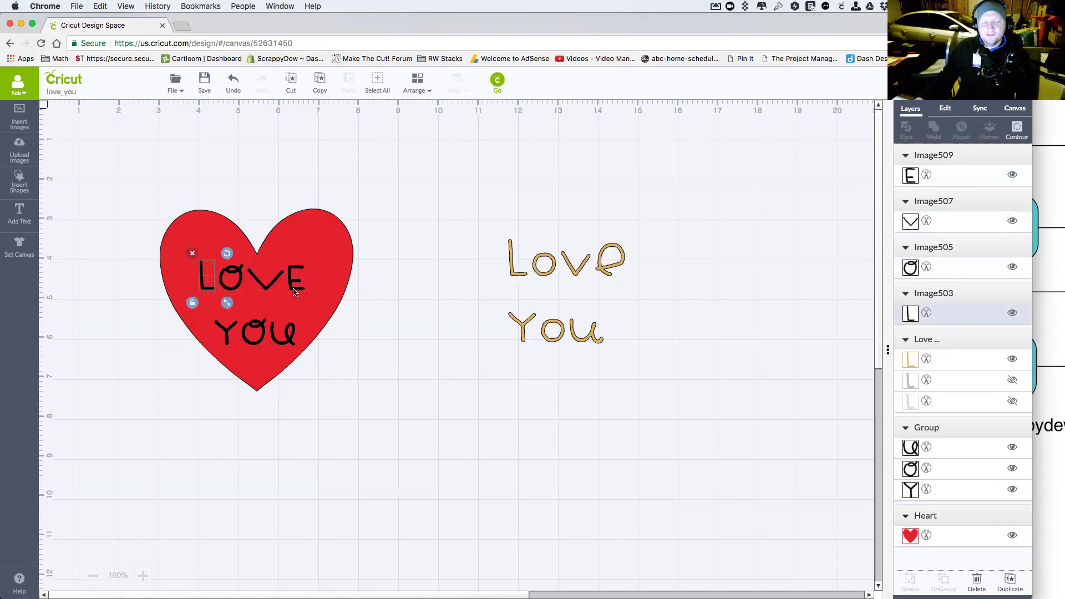
- Weld the four black letters E, V, O and L into a single image
left_click(298, 292)
left_click(274, 285, "shift")
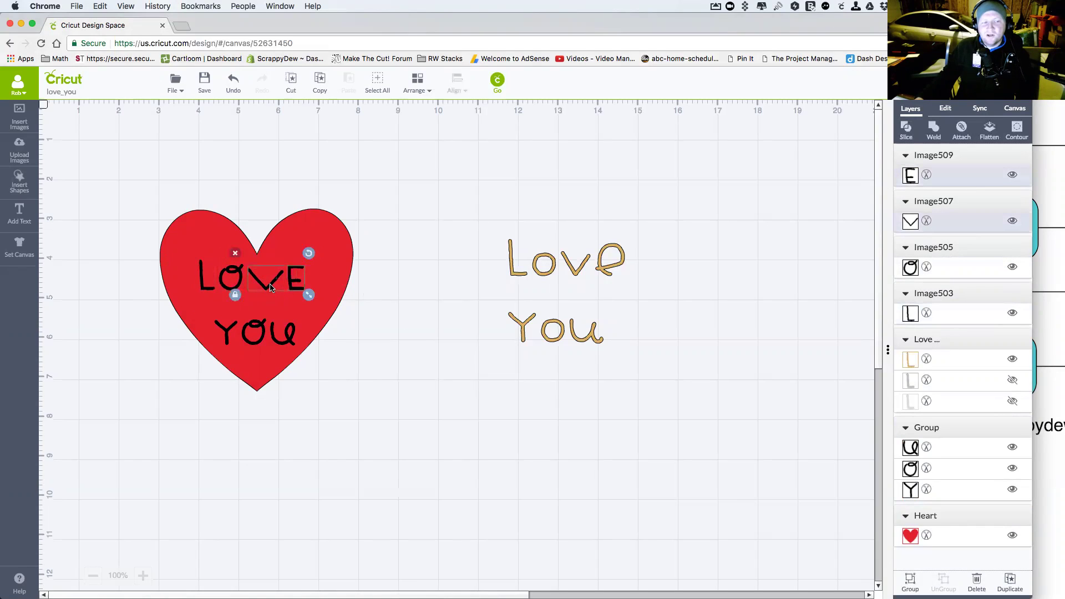
left_click(237, 285, "shift")
left_click(209, 289, "shift")
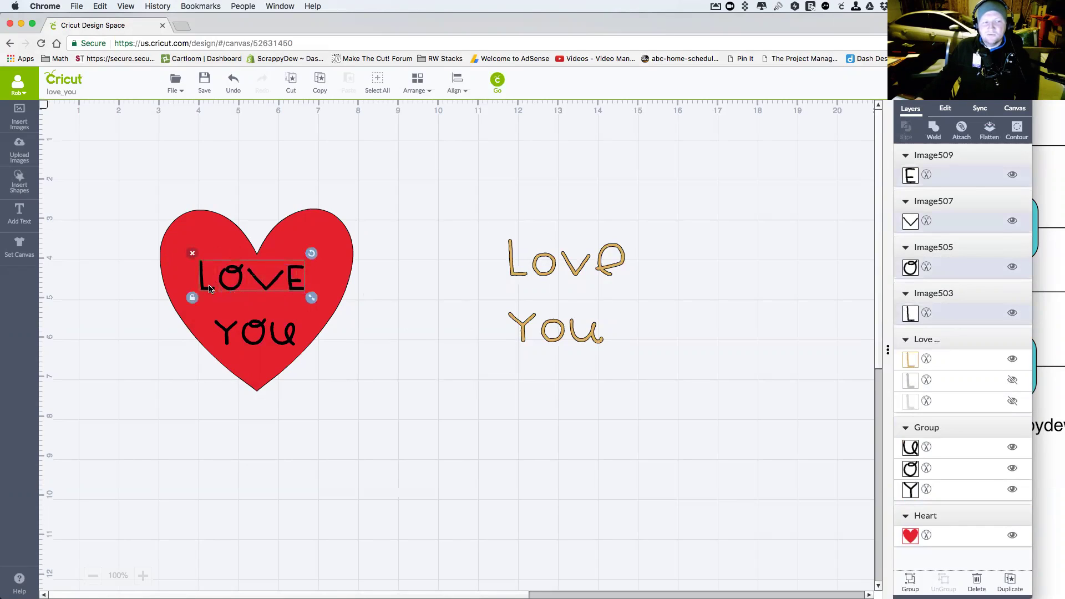
left_click(934, 131)
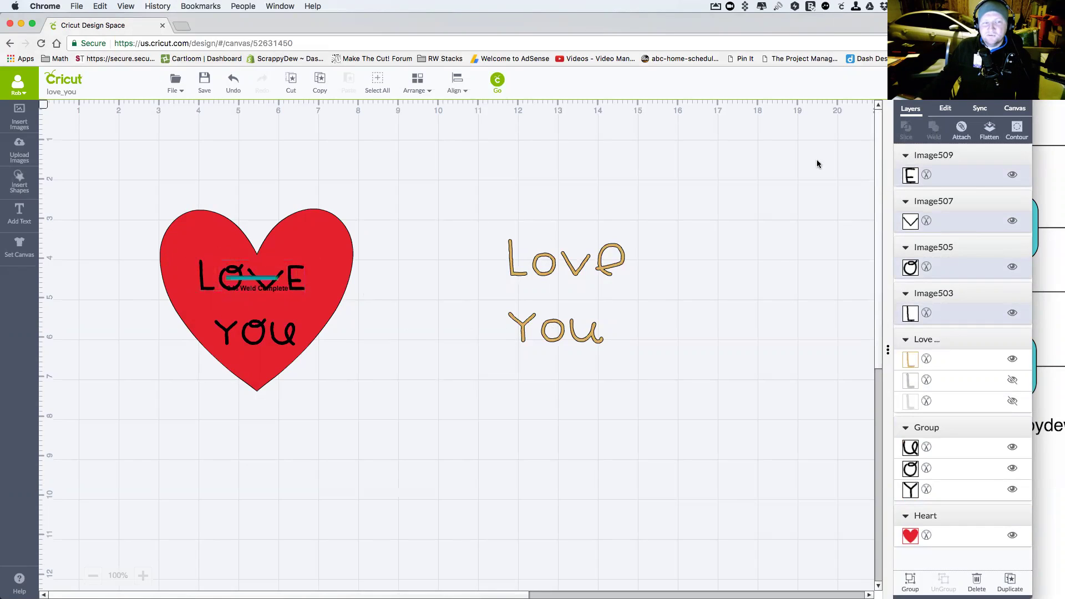
- Check Slice availability for the heart with the welded LOVE, and bring the whole slice flow chart into view
left_click(313, 276)
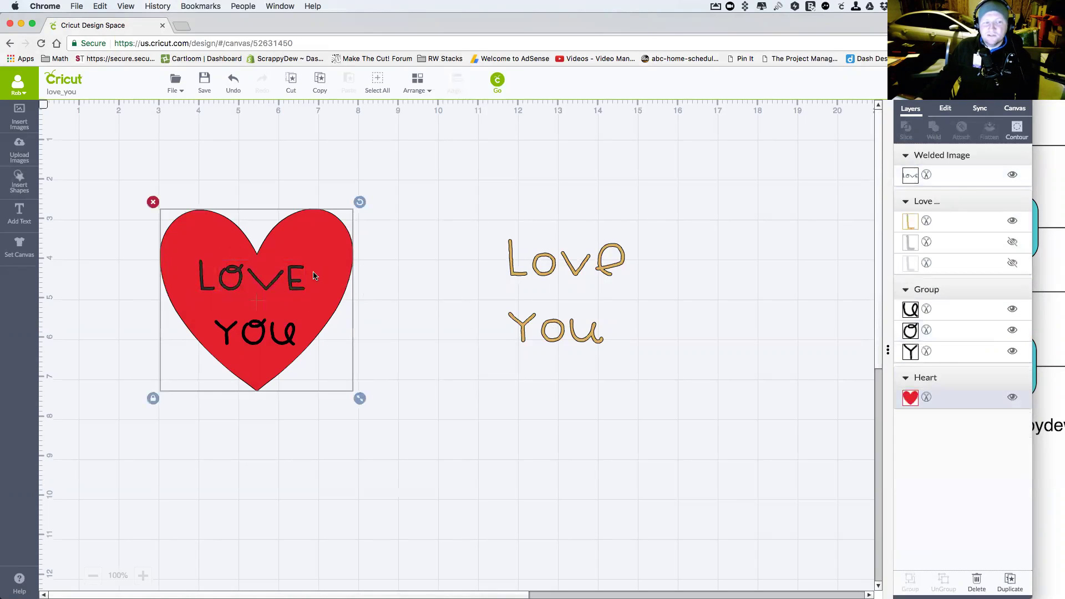
left_click(290, 276, "shift")
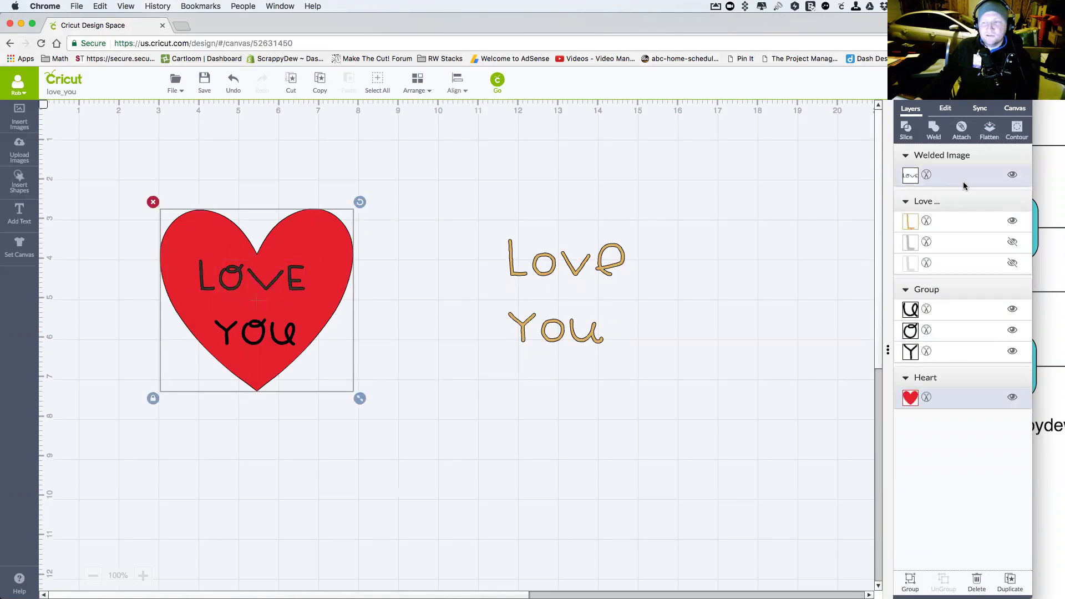
left_click(1041, 189)
left_click_drag(721, 58, 487, 38)
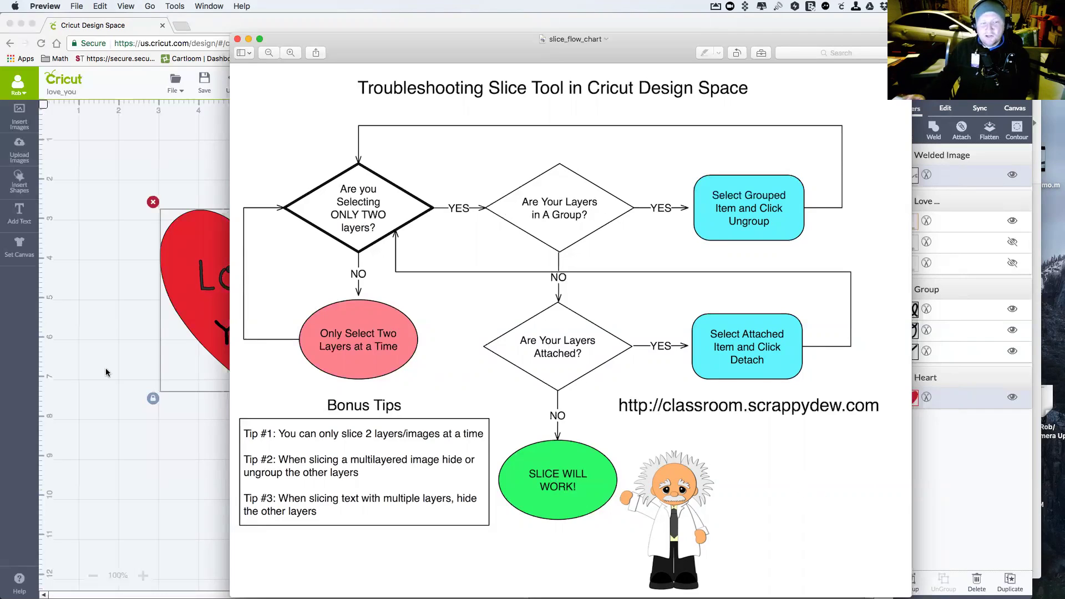
- Switch back to Cricut Design Space in Chrome and slice the welded LOVE out of the heart
key("super+Tab")
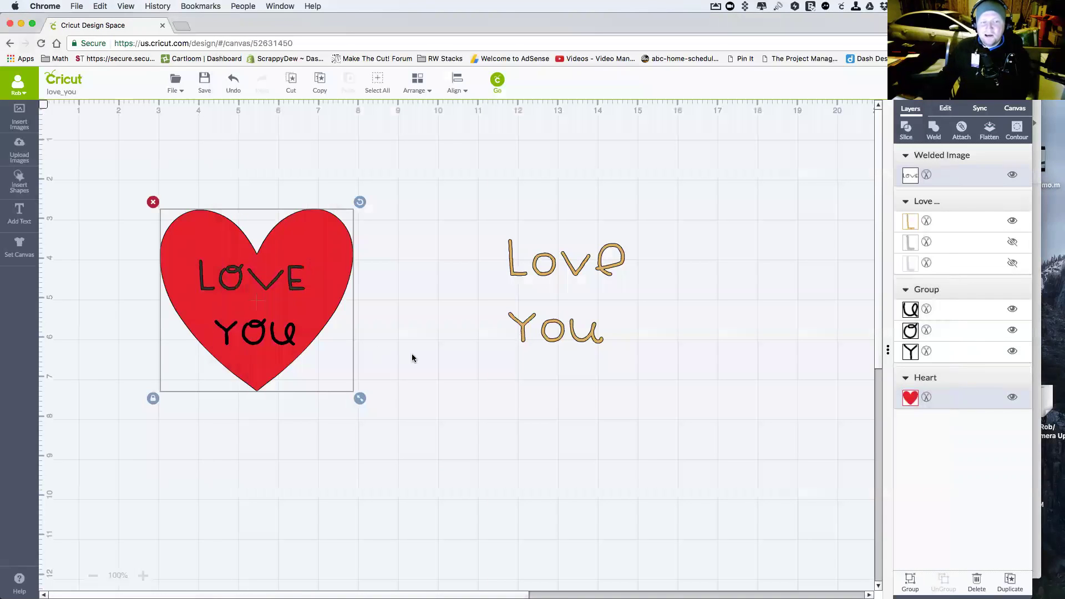
left_click(440, 414)
left_click(298, 290)
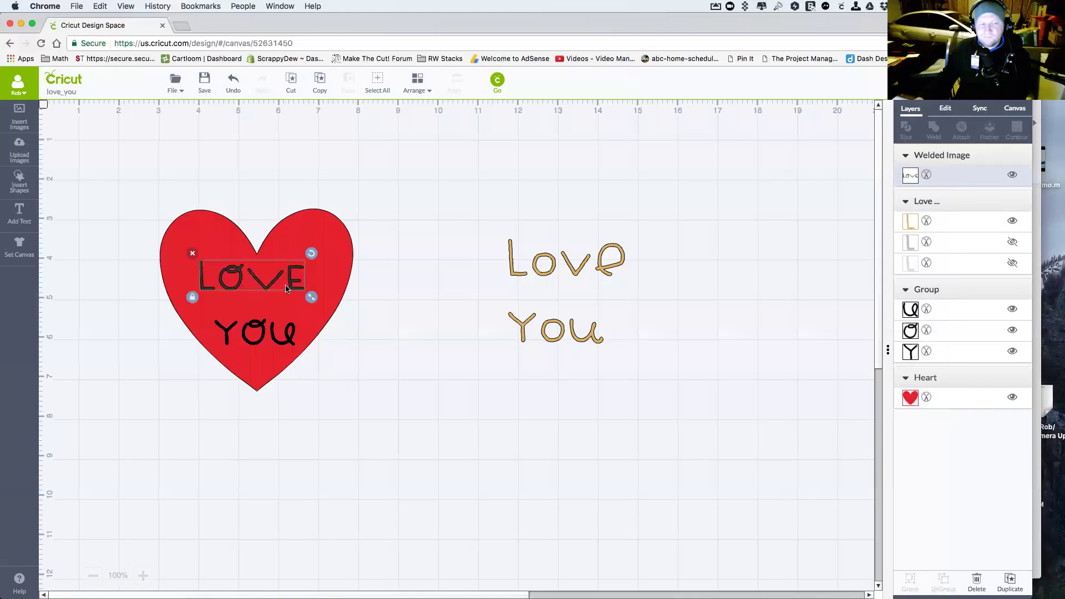
left_click(220, 242)
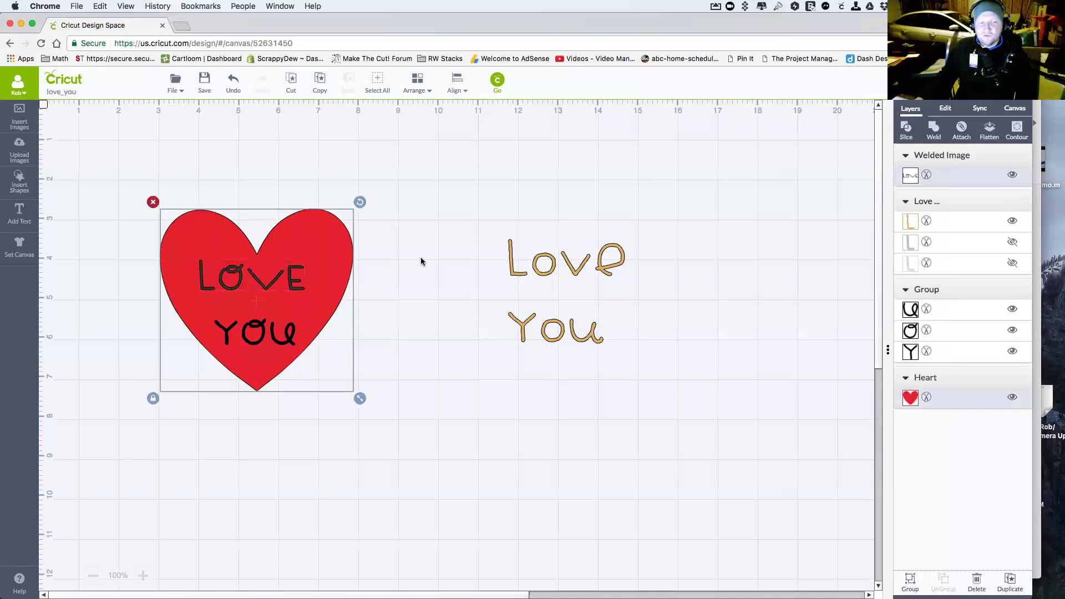
left_click(905, 130)
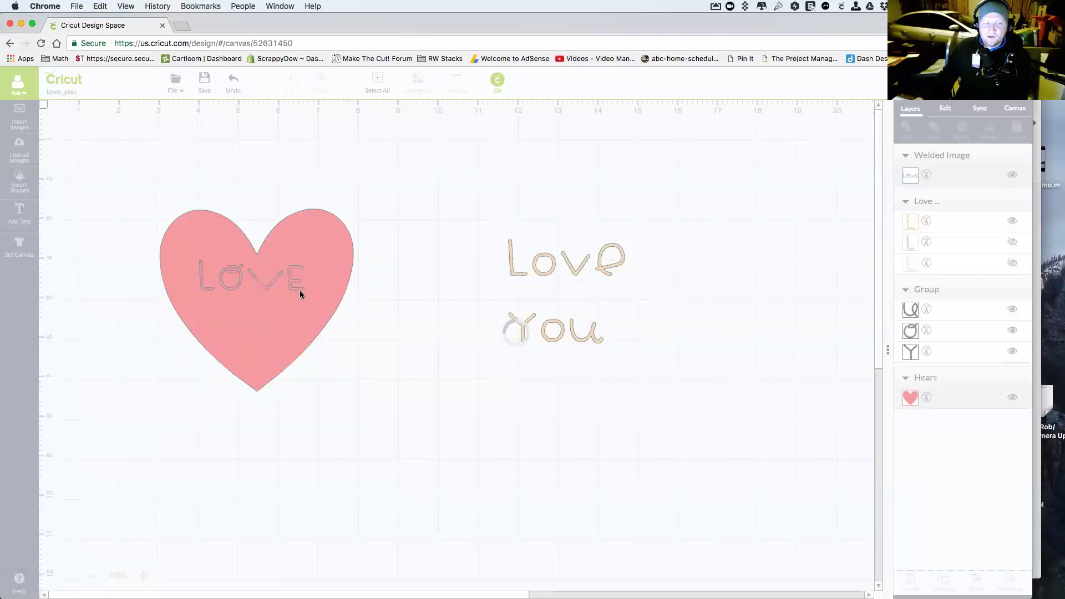
- Move the black and red sliced LOVE pieces below the gold lettering and nudge the cut-out heart slightly upward
left_click_drag(298, 292, 514, 494)
left_click_drag(300, 290, 582, 490)
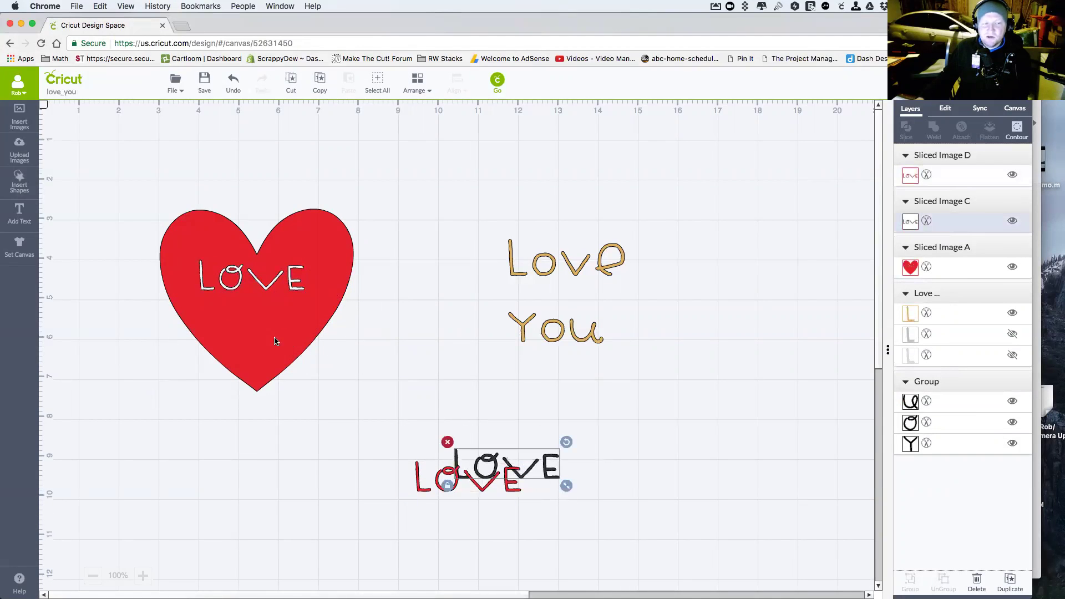
mouse_move(292, 298)
left_mouse_down()
mouse_move(276, 248)
mouse_move(252, 224)
mouse_move(317, 390)
mouse_move(312, 438)
mouse_move(289, 267)
mouse_move(292, 288)
left_mouse_up()
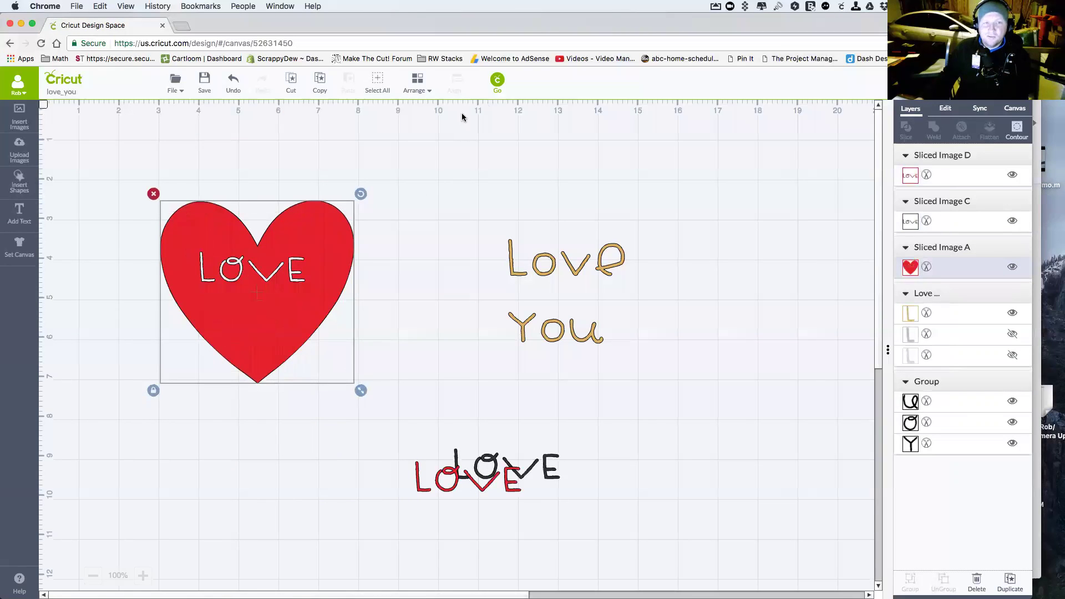
- Preview the cutting mats, inspect the red mat with the sliced heart, and return to the canvas
left_click(497, 82)
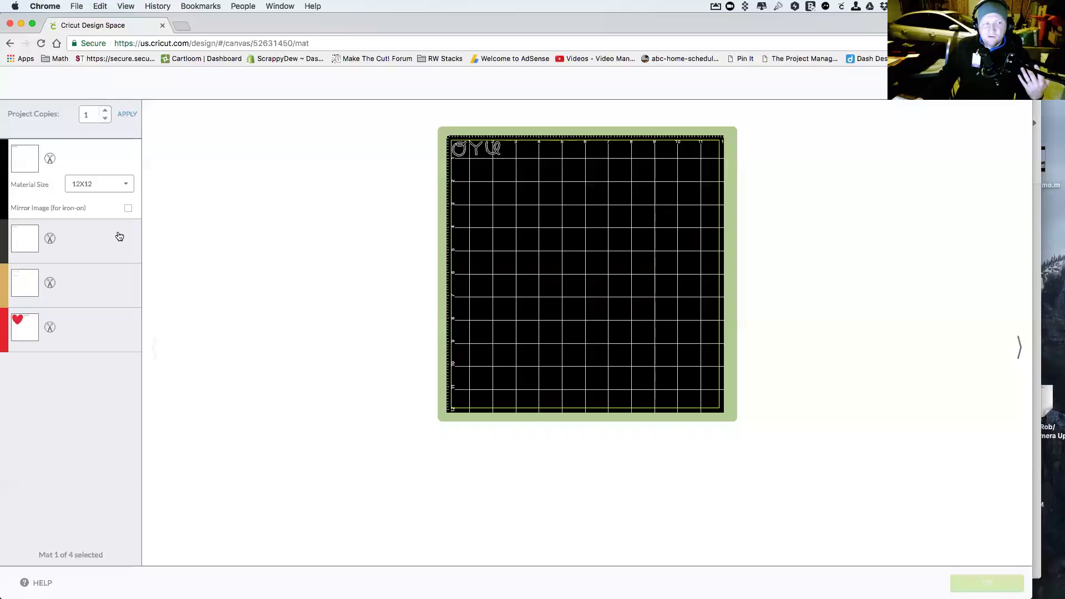
left_click(92, 336)
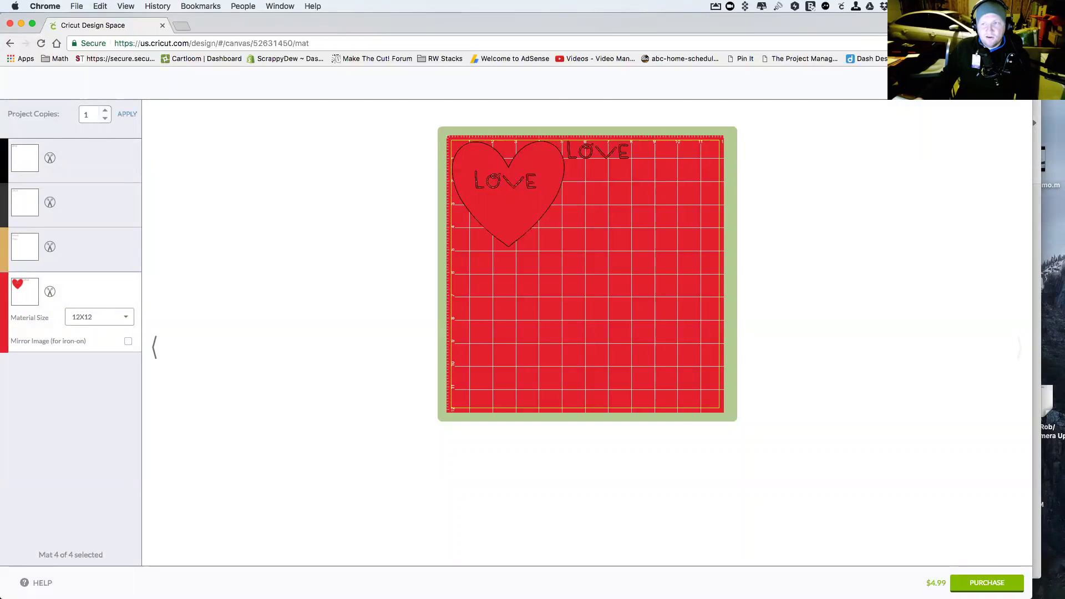
key("super+bracketleft")
left_click(296, 312)
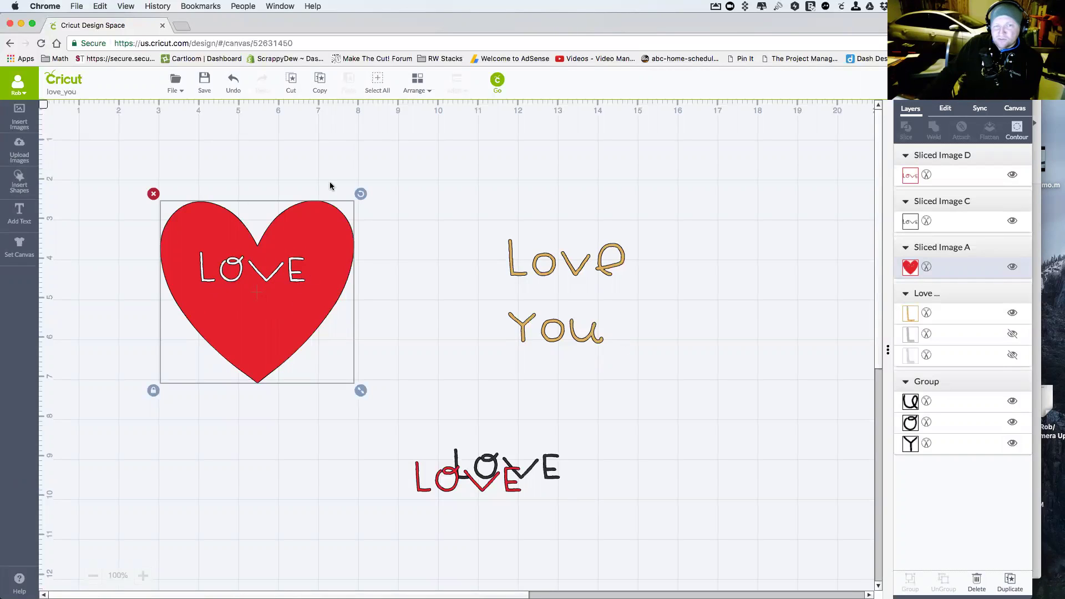
- Undo the piece moves, the slice, the weld and the ungrouping of the LOVE lettering
left_click(233, 85)
left_click(232, 84)
left_click(232, 84)
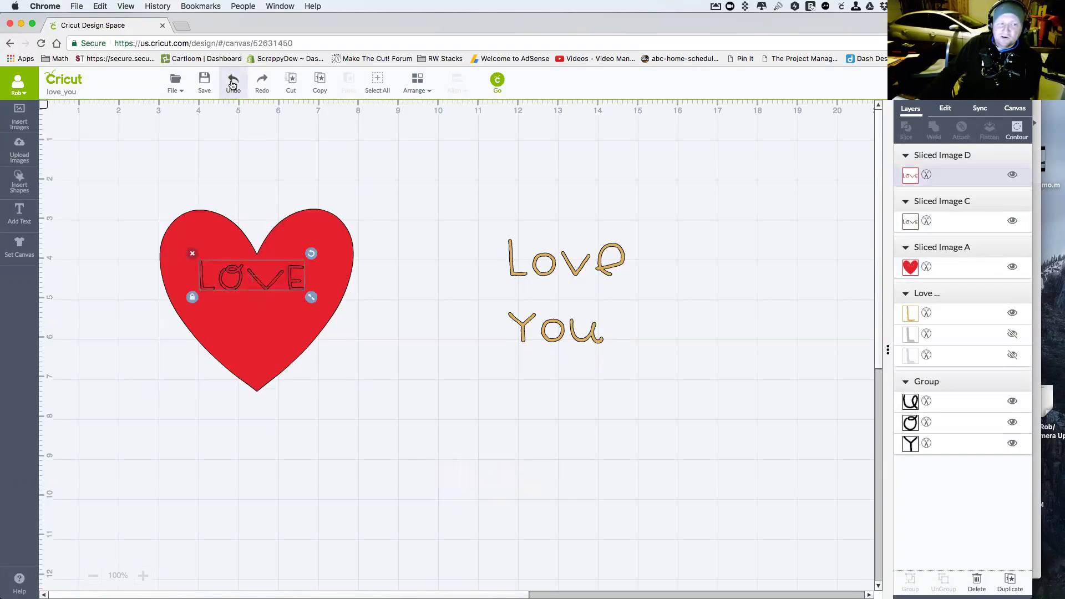
left_click(232, 85)
left_click(232, 85)
left_click(232, 84)
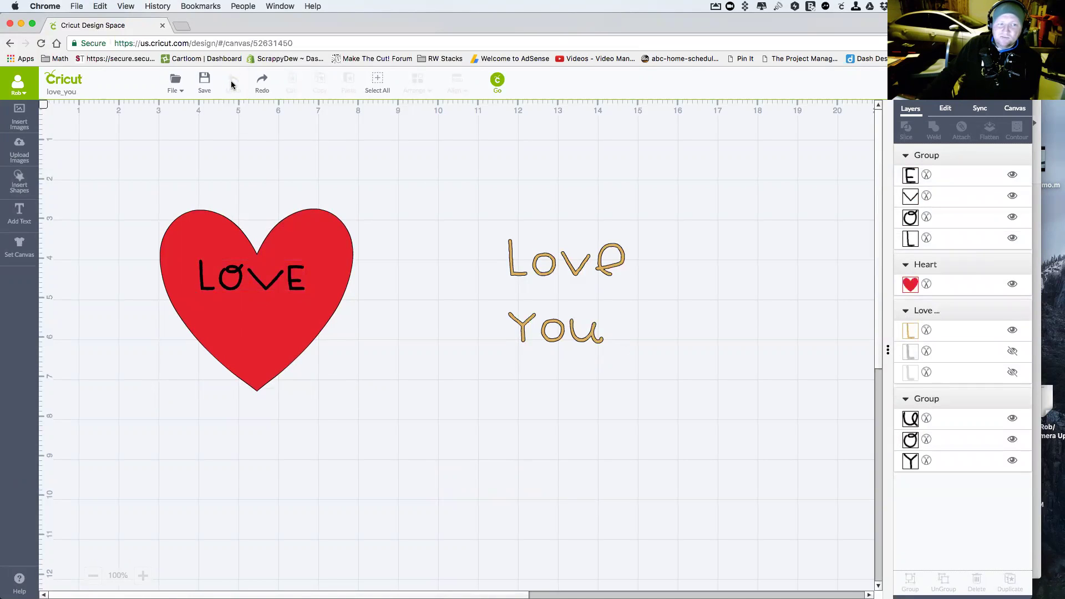
- Send the red heart to the back of the layer order, keeping it positioned under the black LOVE and YOU lettering
left_click_drag(311, 266, 421, 230)
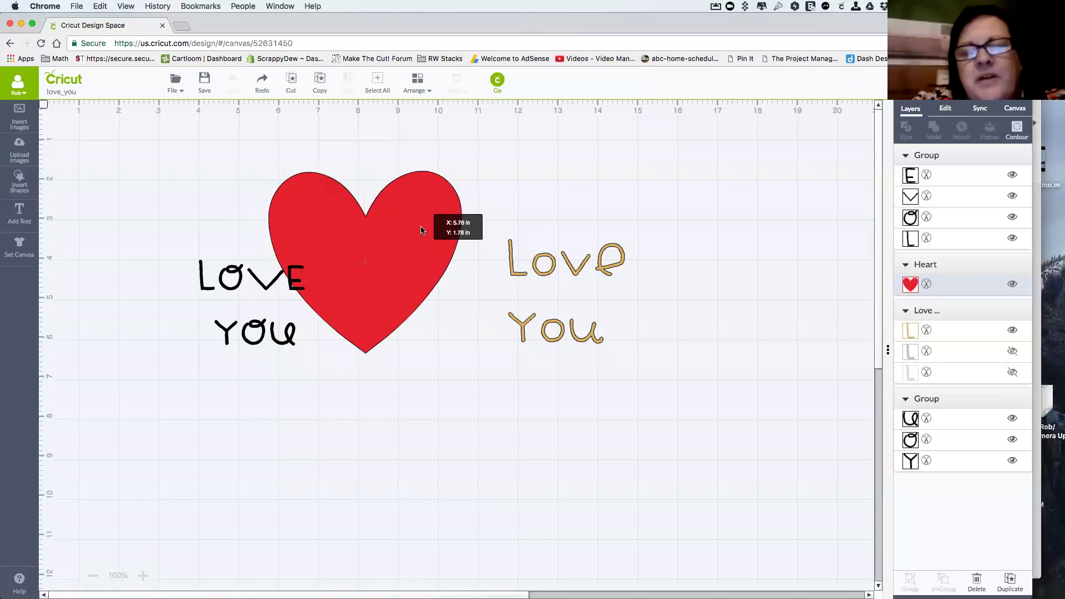
right_click(392, 243)
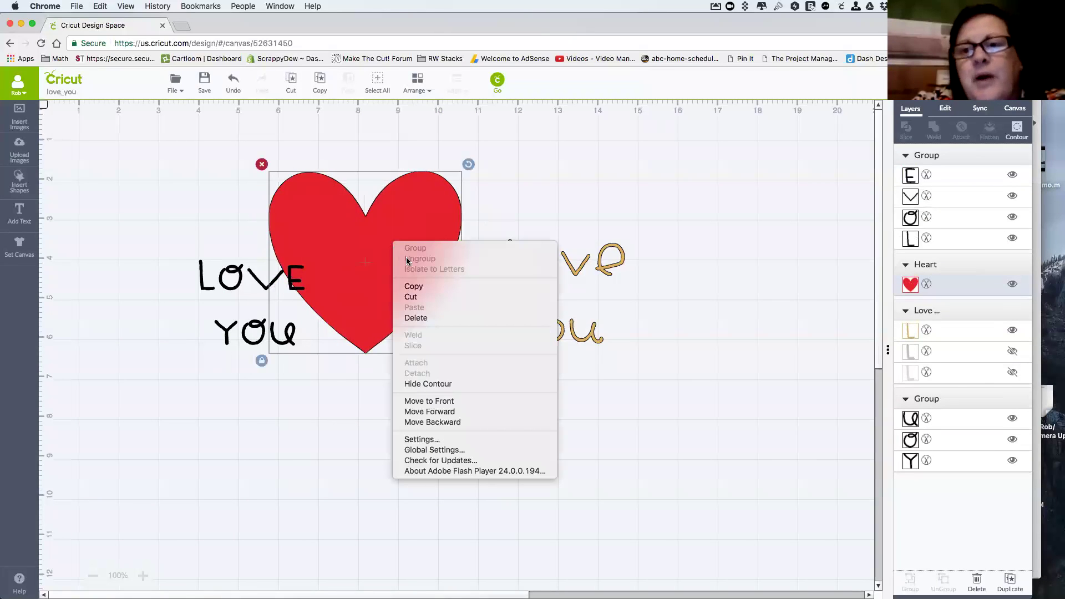
left_click(420, 425)
left_click_drag(388, 280, 287, 323)
right_click(287, 324)
left_click(305, 368)
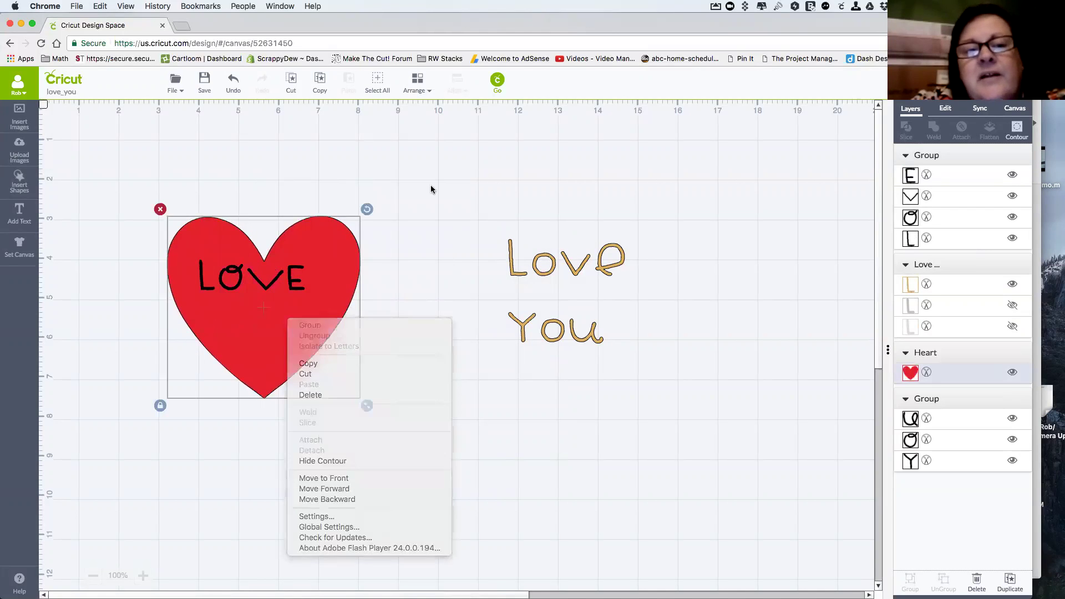
left_click(417, 86)
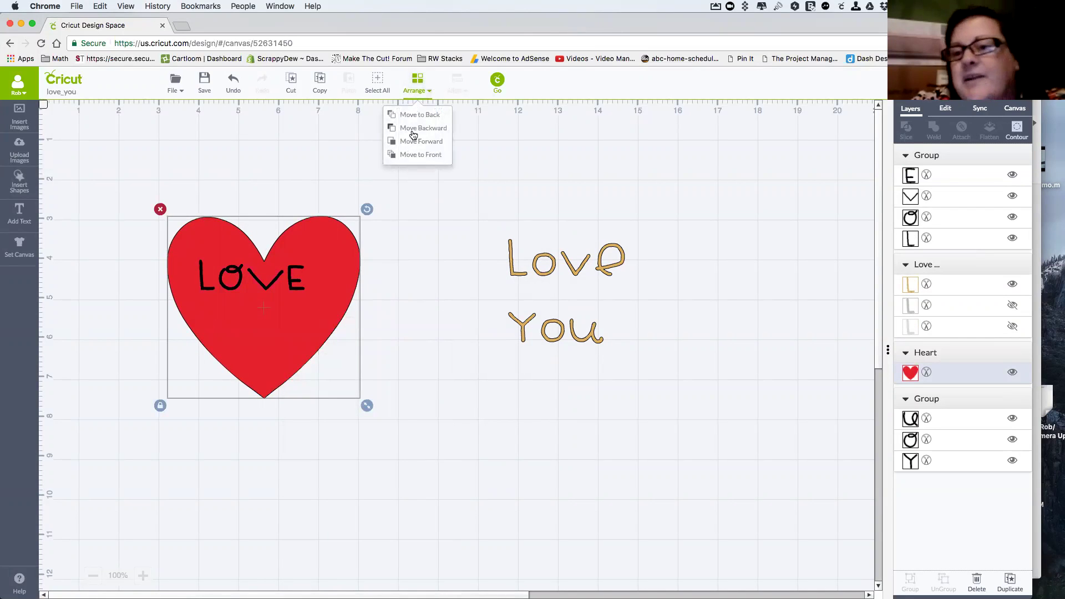
left_click(414, 119)
- Move the black LOVE and YOU groups off the heart and place the gold Love You text on it instead
left_click_drag(341, 267, 615, 391)
left_click(567, 334)
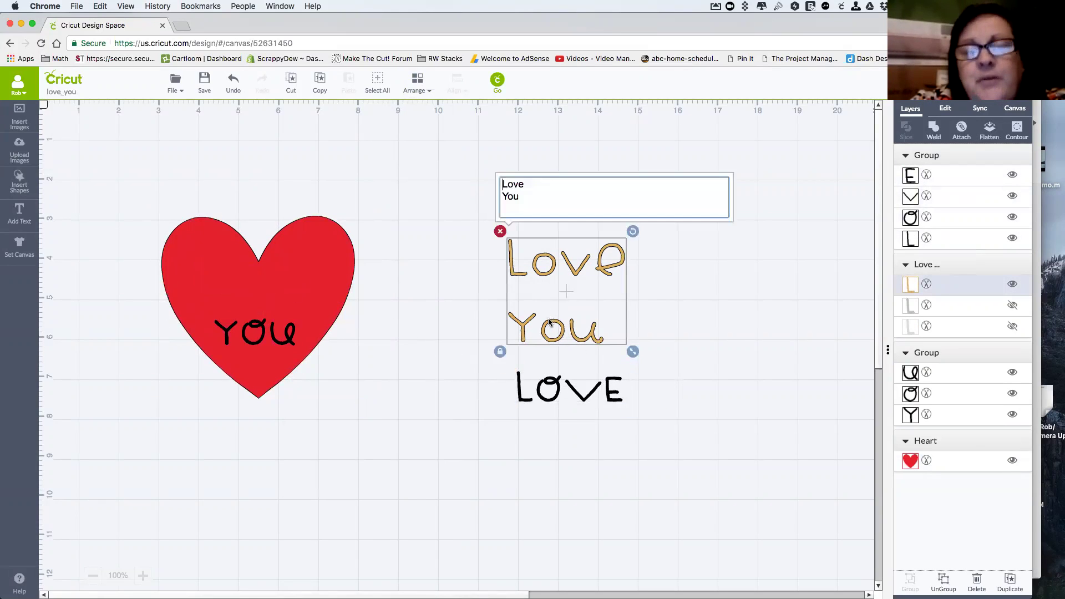
left_click(436, 338)
left_click_drag(294, 336, 668, 424)
left_click_drag(553, 342, 266, 354)
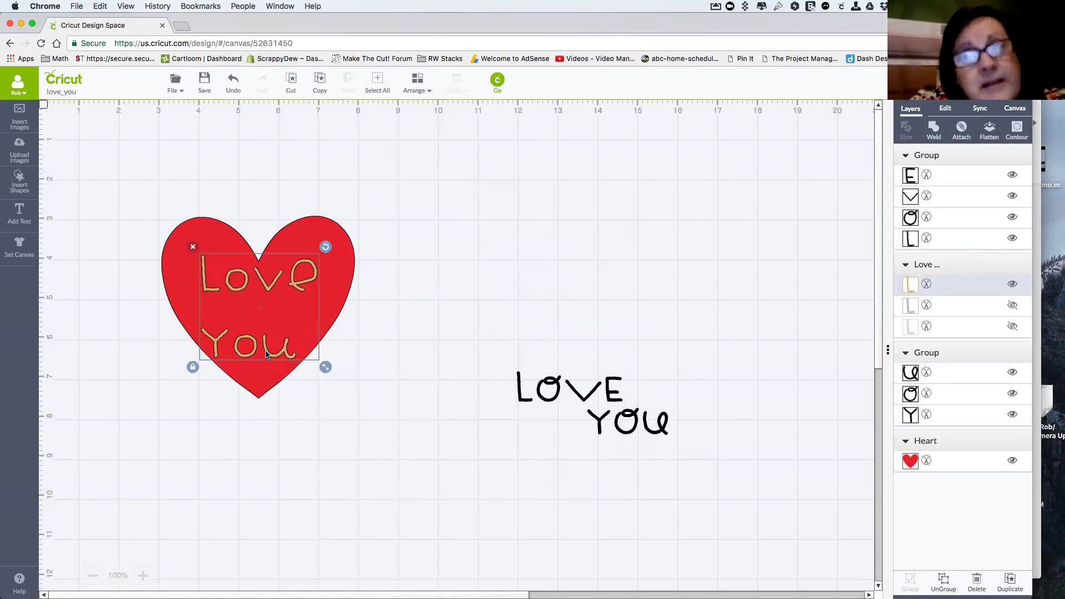
- Replace the second line of the gold Love You text with a first name and reposition the text on the heart
double_click(267, 354)
left_click_drag(226, 213, 189, 210)
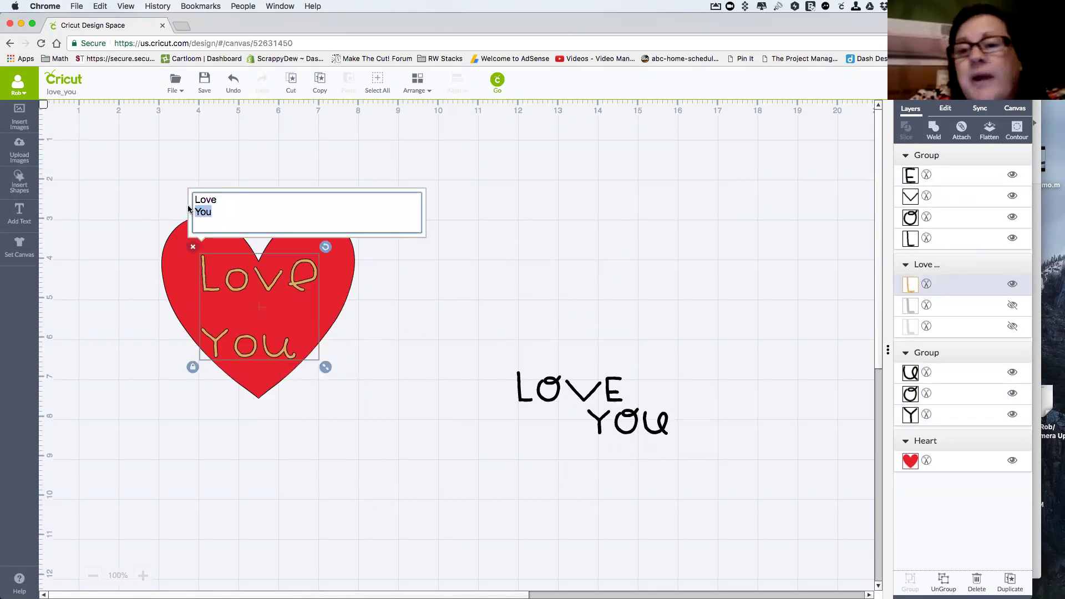
key("BackSpace")
key("Return")
type("Jon")
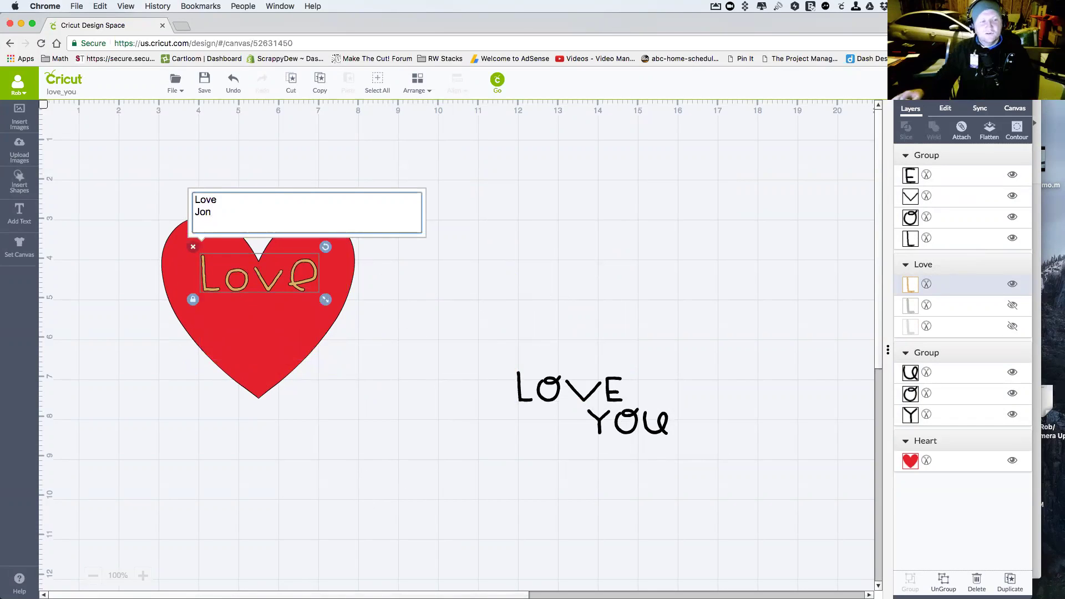
left_click(449, 341)
left_click_drag(304, 282, 313, 279)
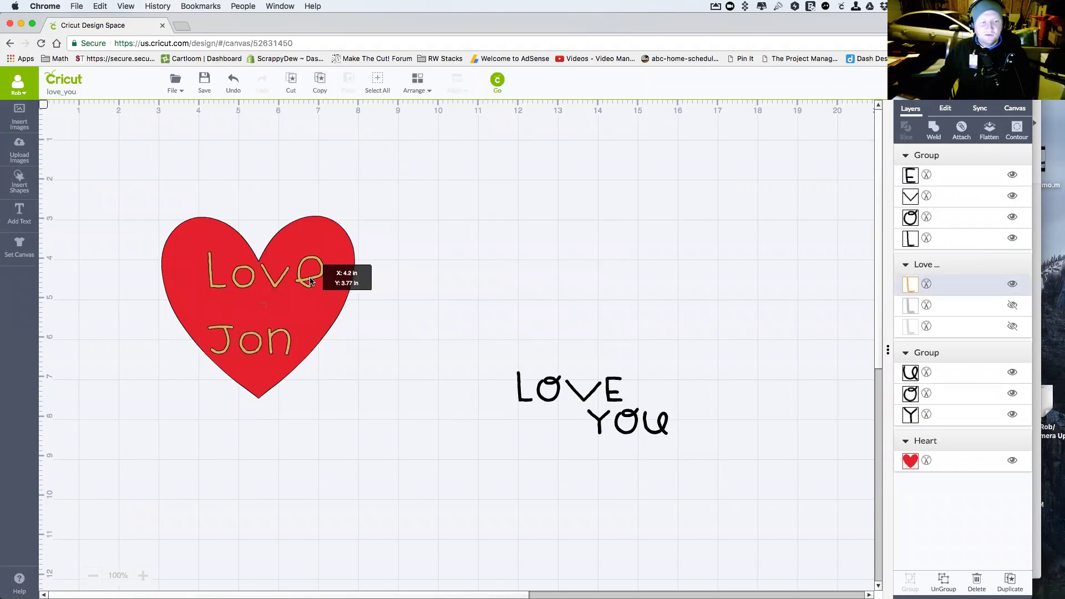
- Attach the gold two-line text to the red heart
left_click(477, 339)
left_click_drag(110, 169, 459, 467)
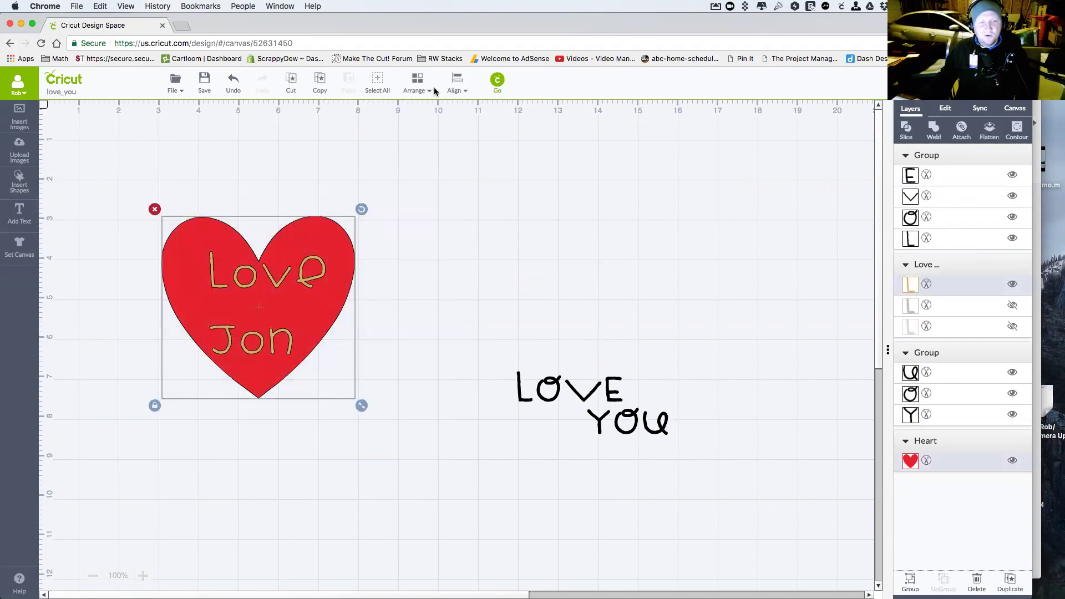
left_click(962, 132)
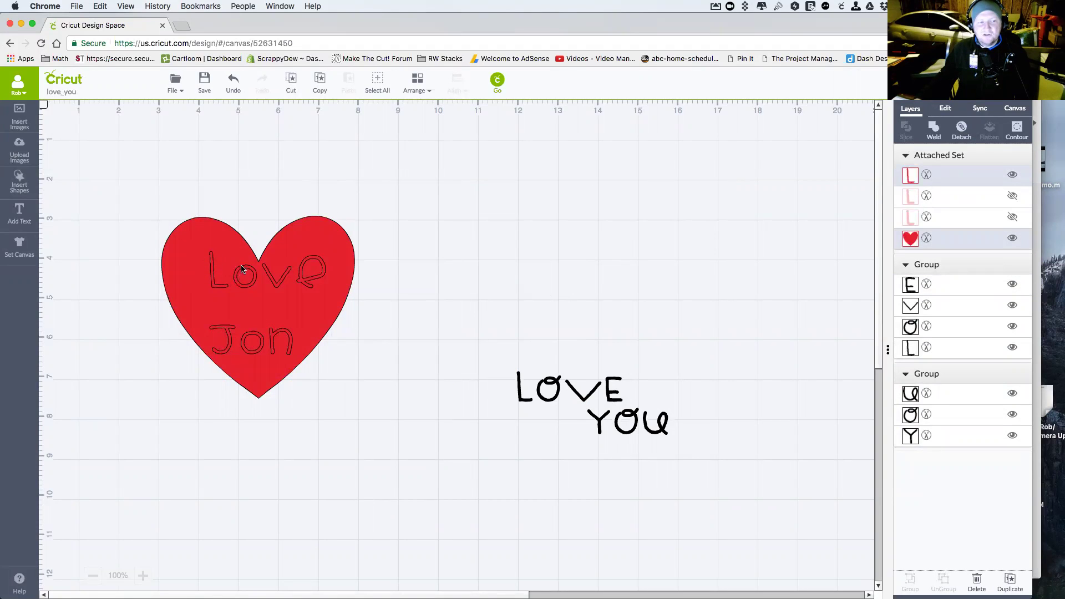
- Preview the cutting mats, inspect the red mat with the attached heart and lettering, and return to the canvas
left_click(497, 80)
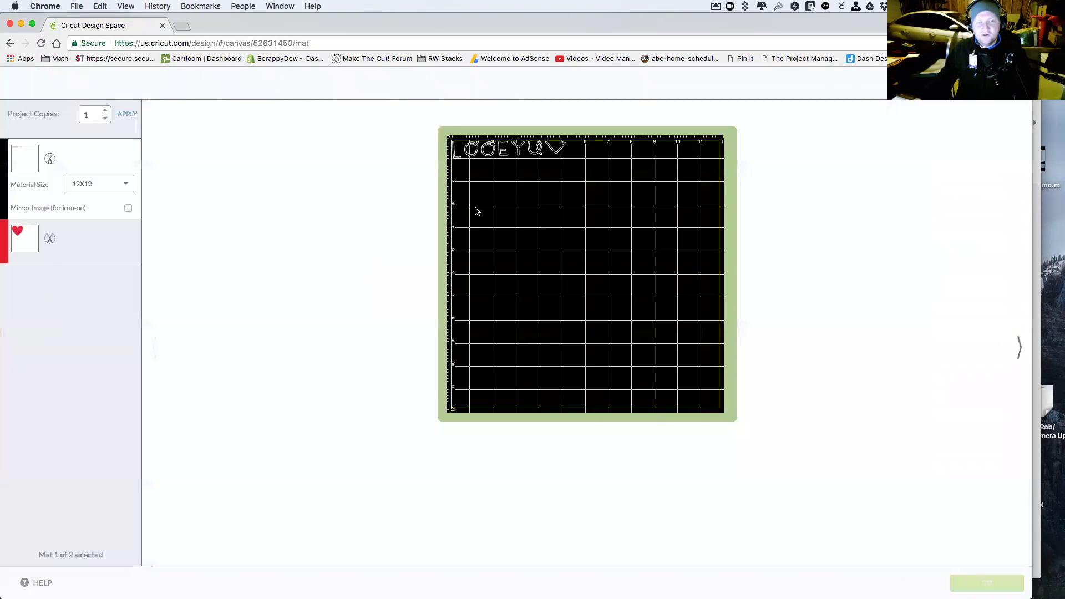
left_click(77, 238)
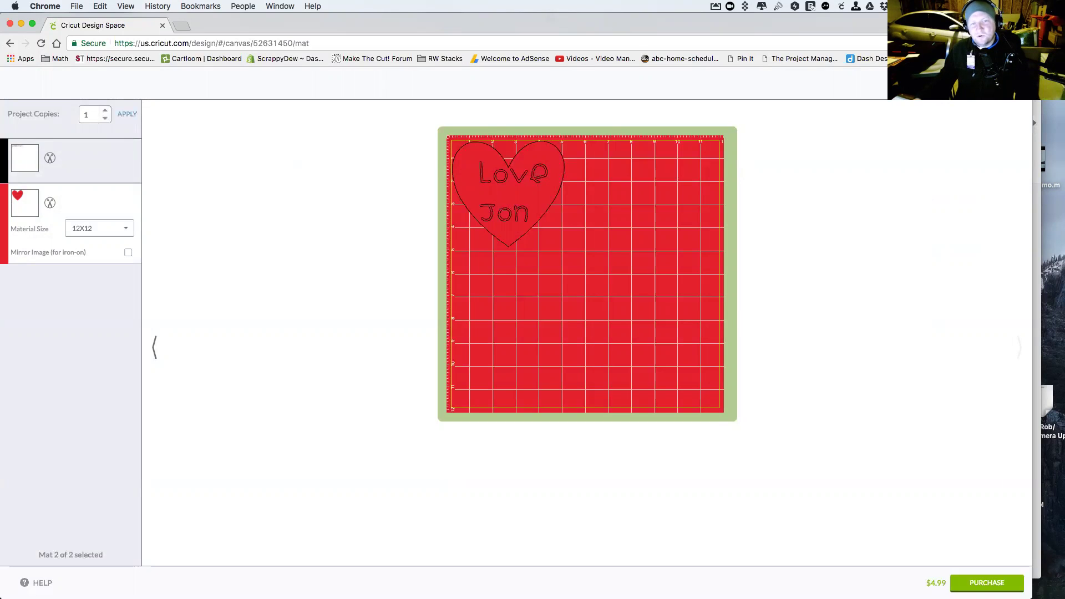
left_click(1009, 84)
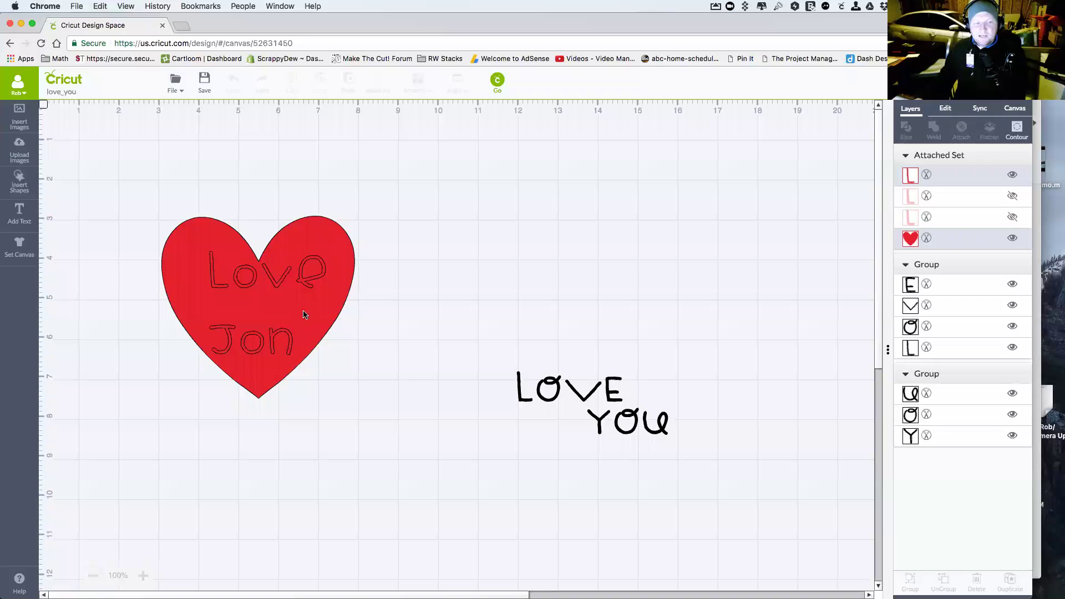
- Detach the lettering from the red heart and move the text off to the heart's right side
left_click(305, 306)
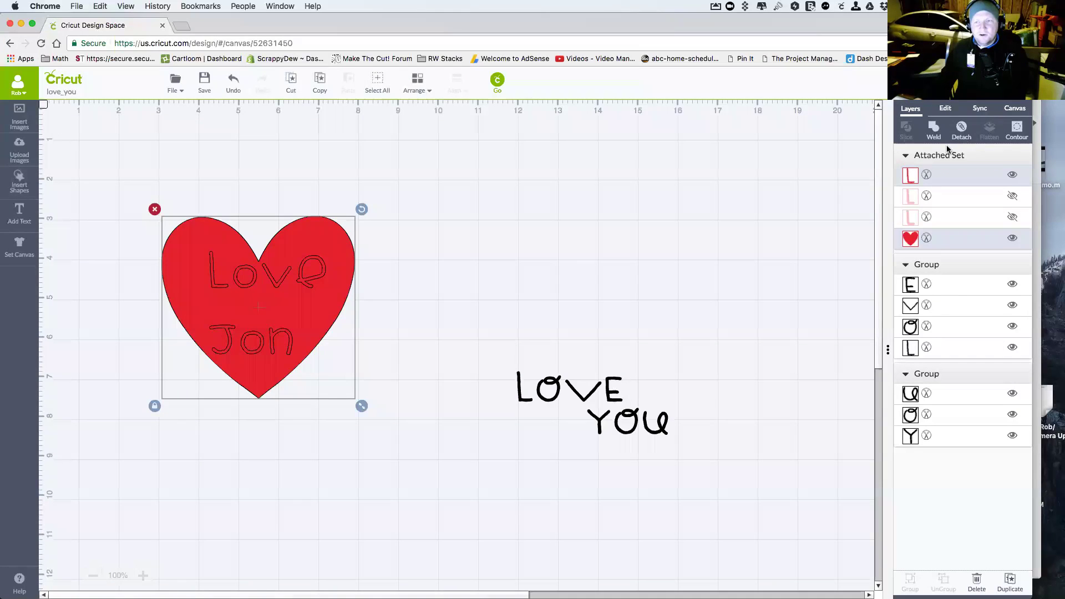
left_click(962, 130)
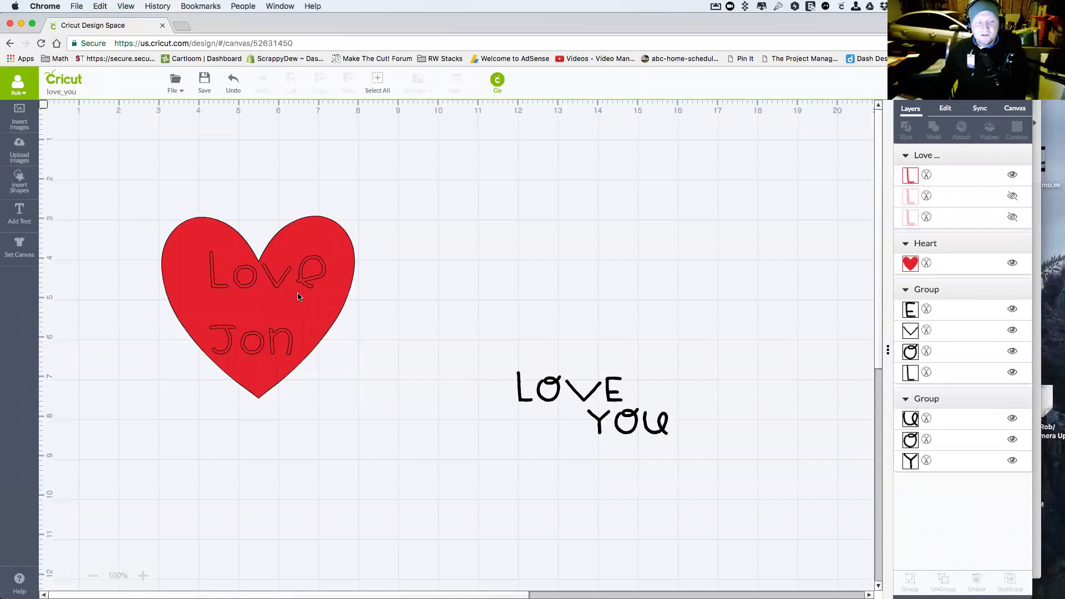
left_click_drag(299, 286, 535, 270)
- Replace the name in the red text's second line with a different first name and place the text back on the heart
double_click(535, 270)
left_click_drag(508, 197, 414, 195)
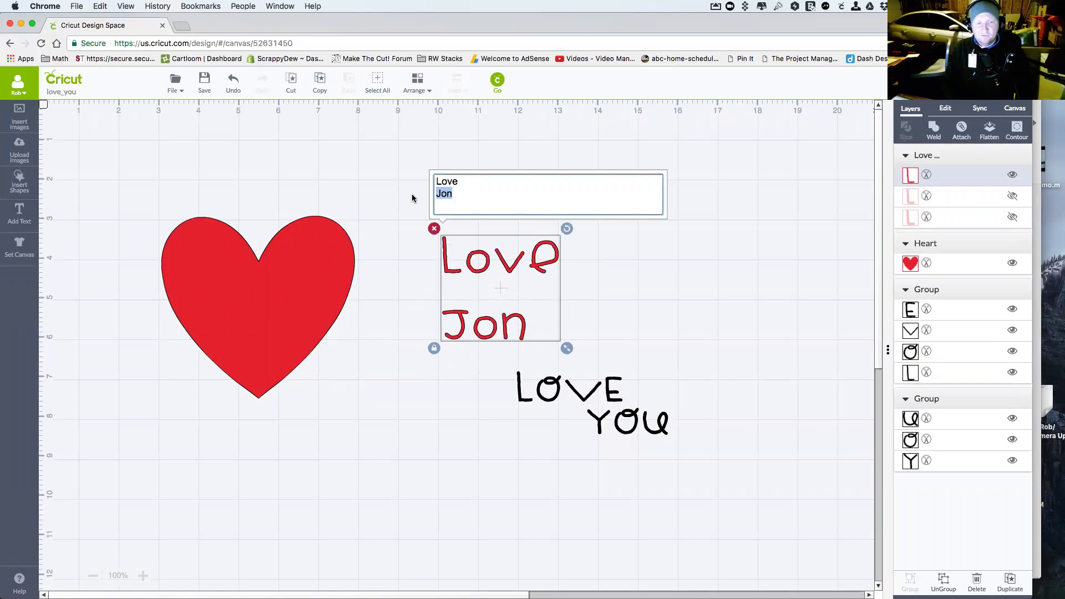
type("Rob")
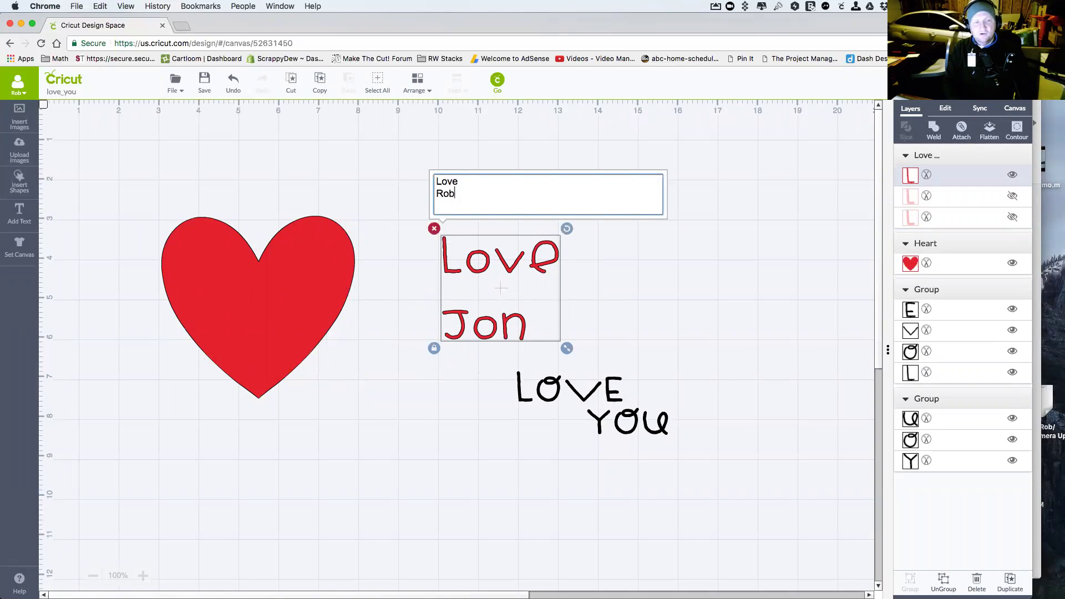
left_click(850, 362)
left_click_drag(522, 340, 287, 352)
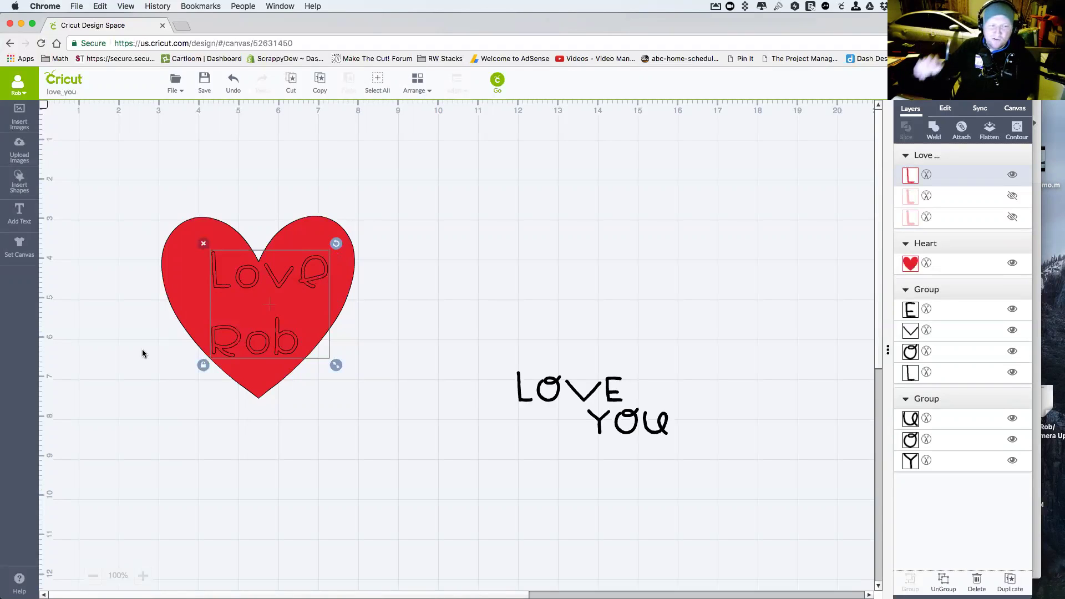
left_click(404, 371)
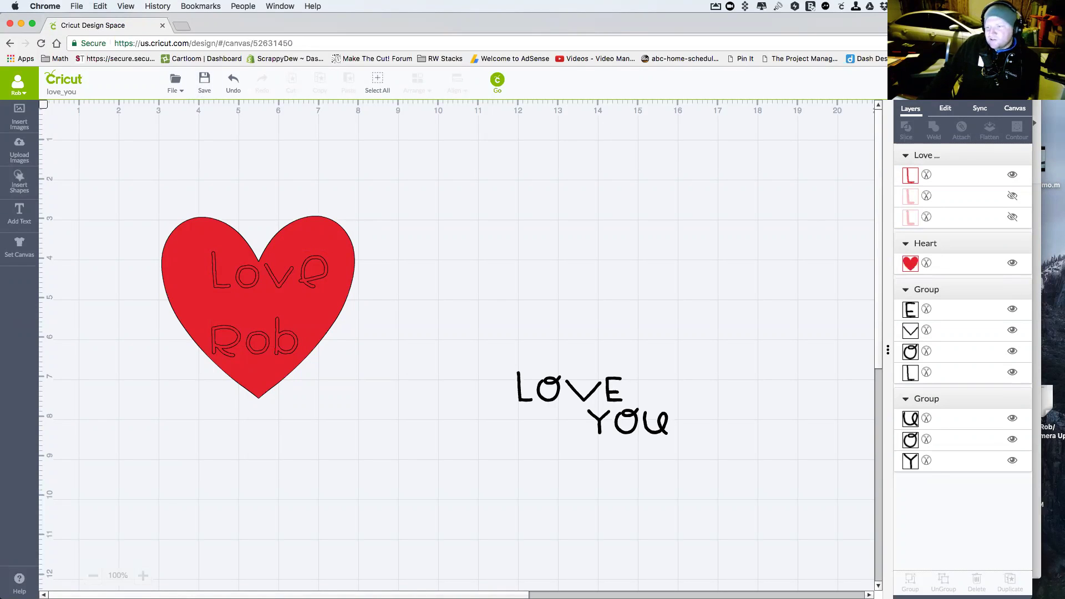
- Switch to Preview to review the slice_flow_chart document on troubleshooting Slice, close it, and deselect the black lettering
left_click_drag(471, 342, 724, 476)
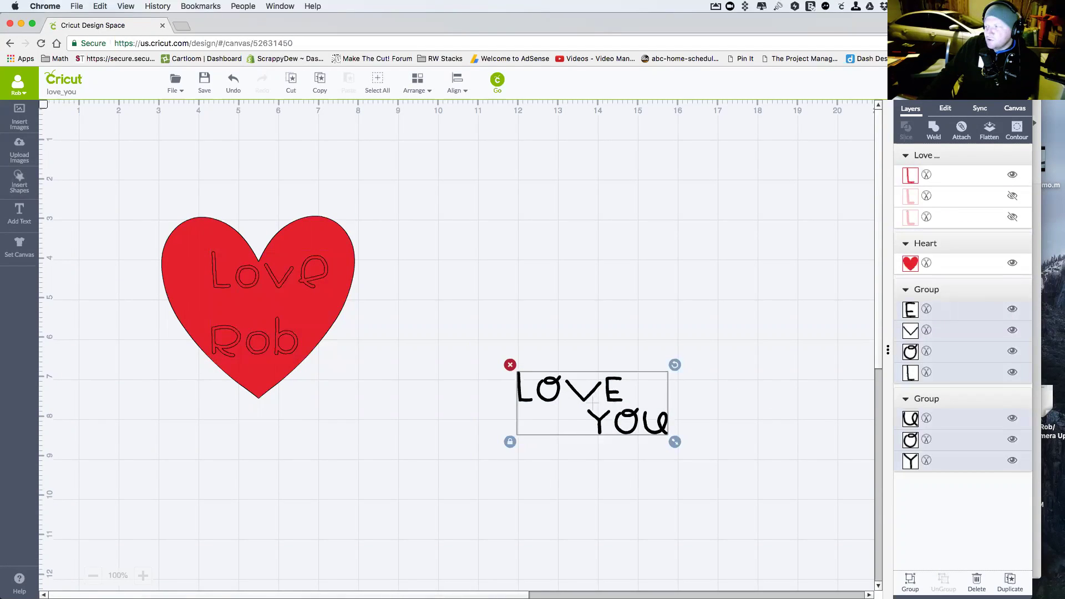
key("super+Tab")
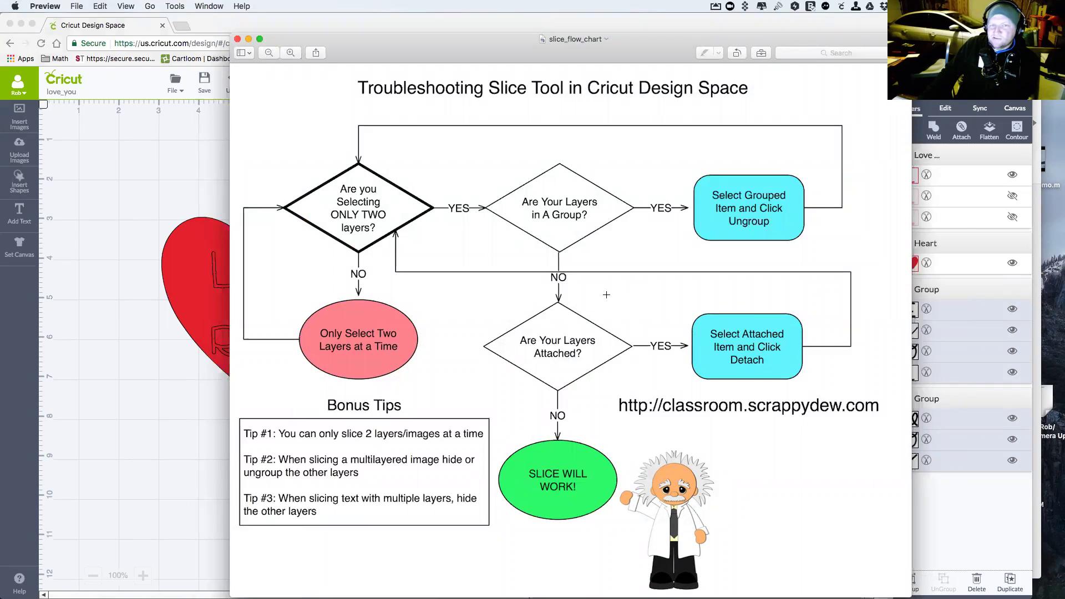
left_click(238, 39)
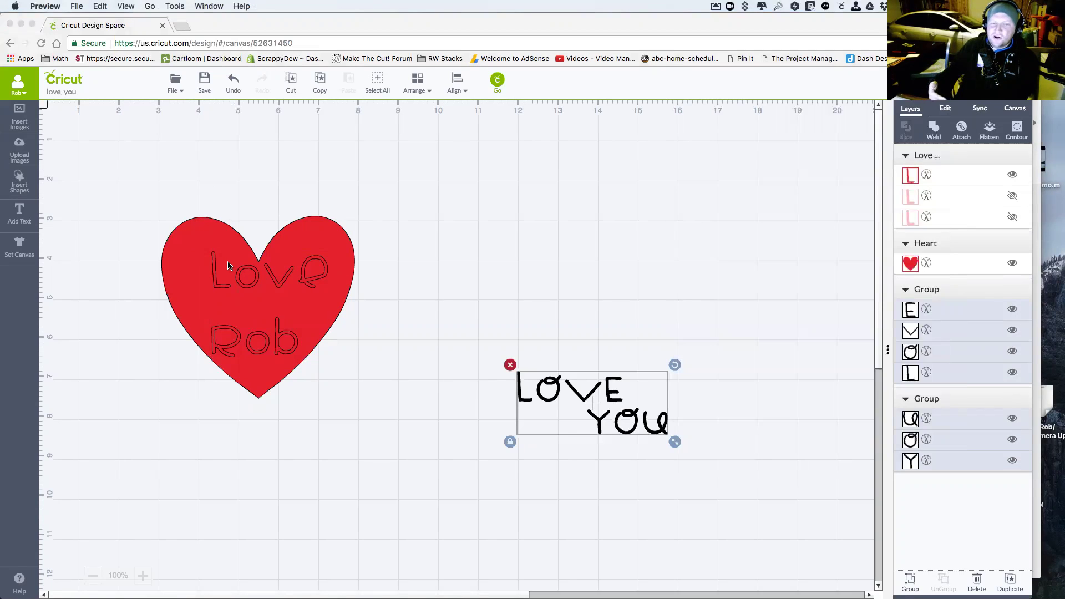
left_click(287, 283)
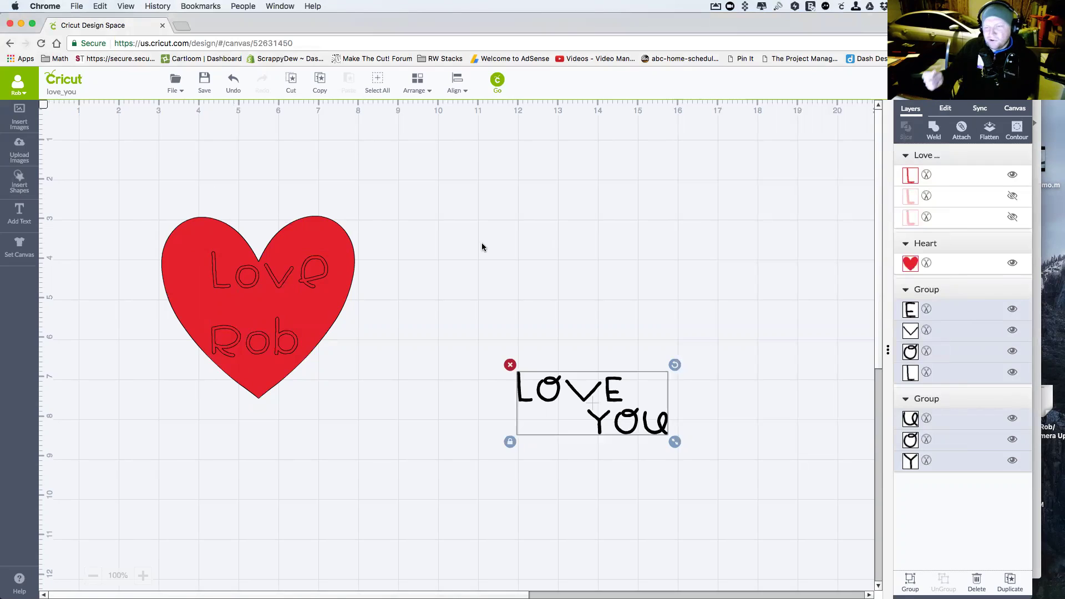
left_click(435, 270)
- Move the red text off the heart and insert a circle overlapping the heart's upper right edge
left_click(309, 281)
left_click_drag(329, 280, 625, 222)
left_click(25, 185)
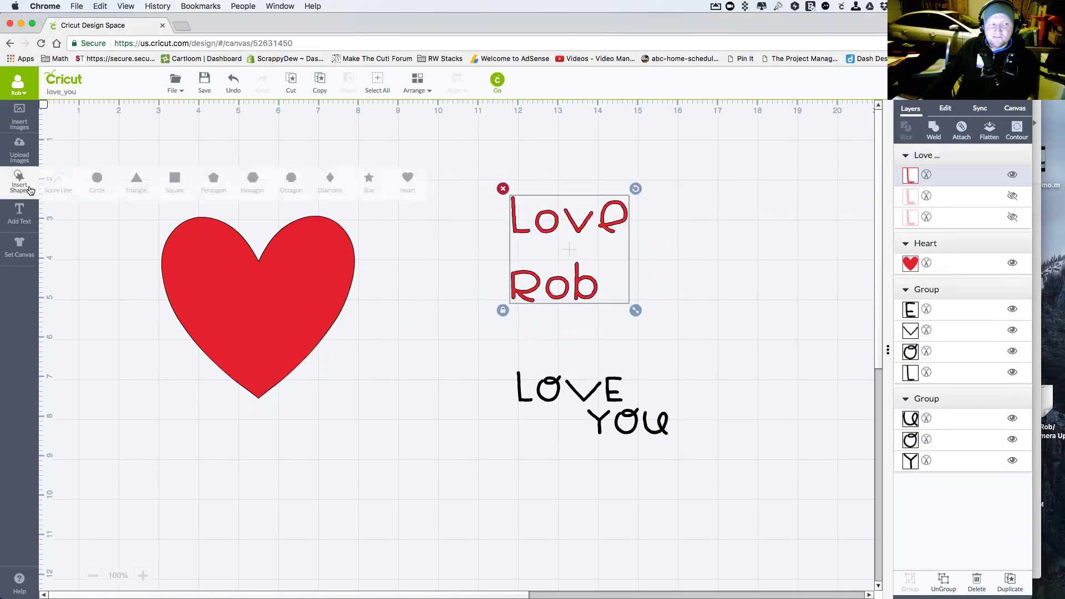
left_click(99, 178)
left_click_drag(340, 358, 406, 258)
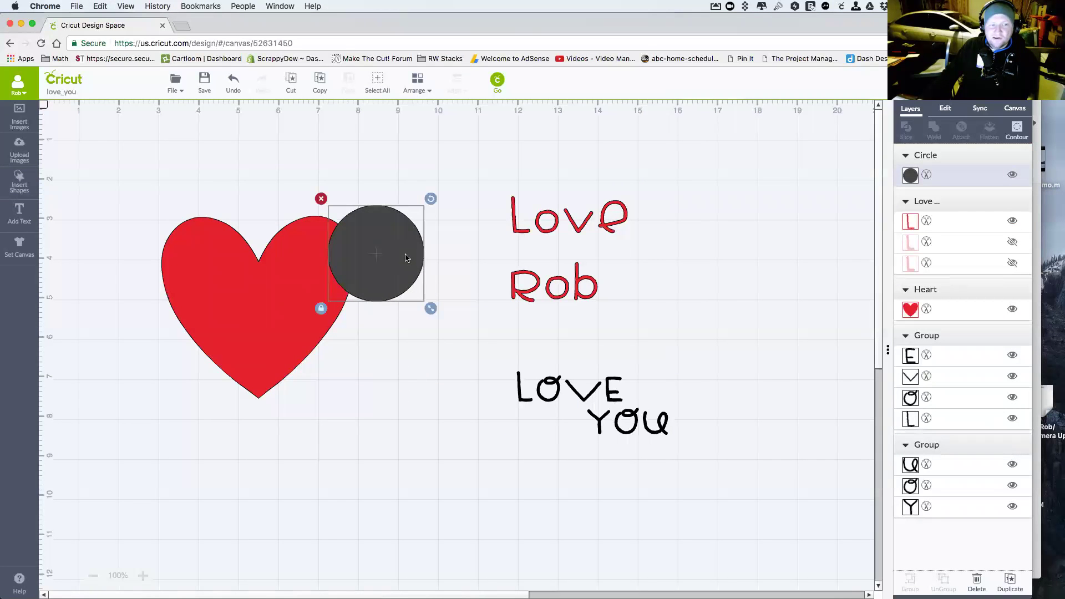
- Slice the circle out of the heart and pull the cut pieces away below it
left_click_drag(115, 145, 484, 489)
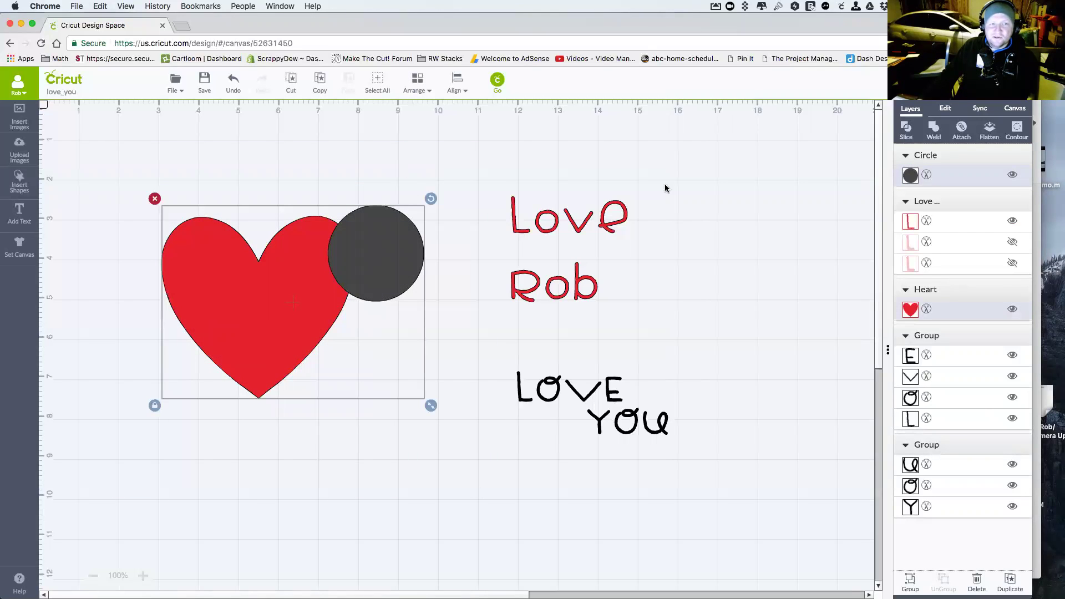
left_click(905, 129)
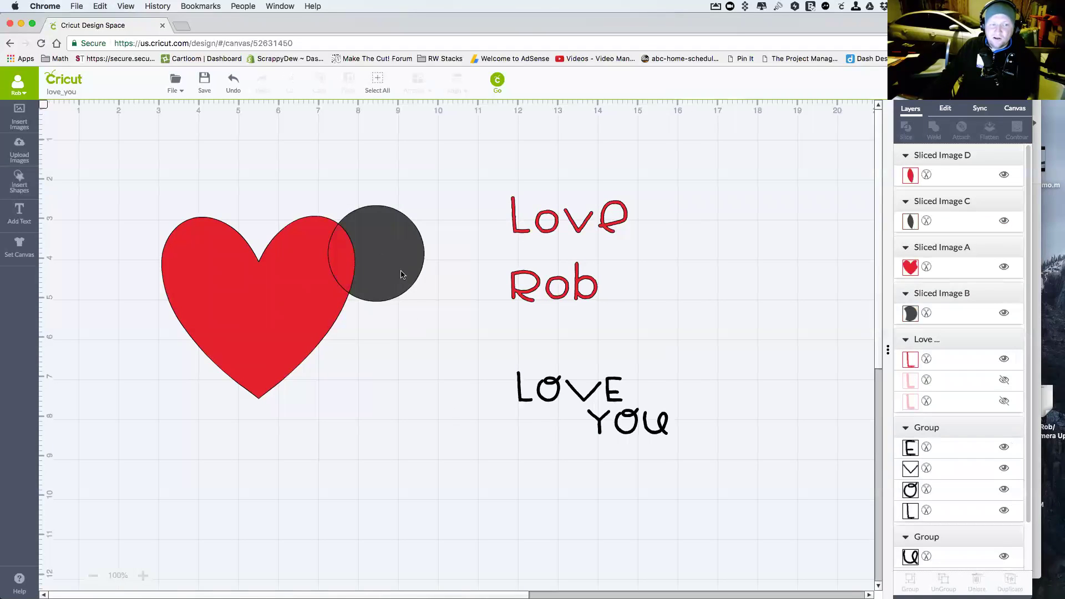
left_click_drag(404, 274, 478, 521)
left_click_drag(351, 257, 411, 358)
left_click_drag(443, 436, 444, 488)
left_click_drag(341, 258, 447, 460)
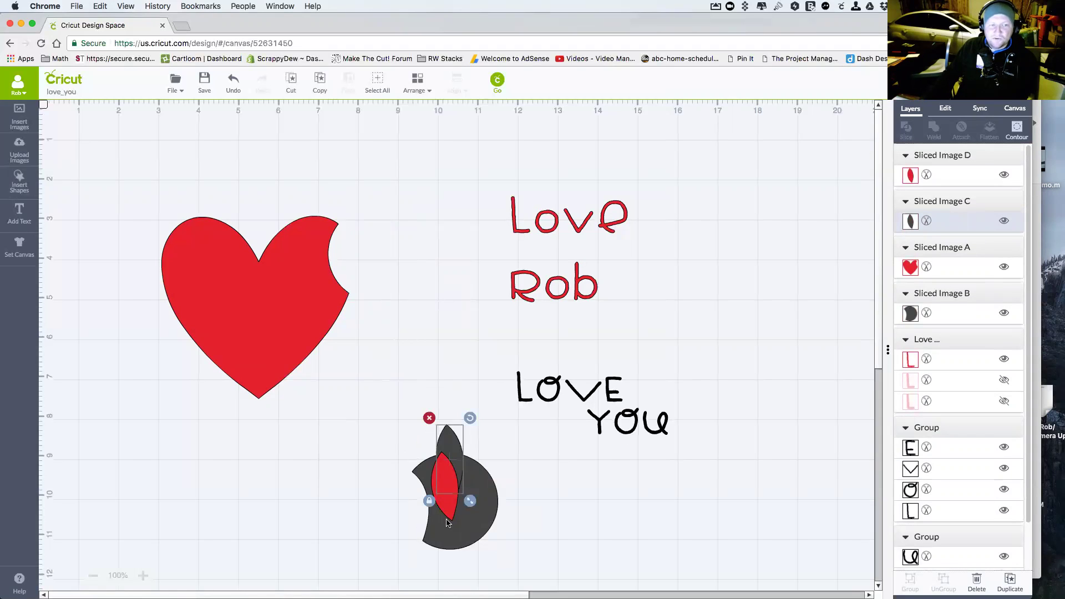
left_click_drag(478, 529, 449, 426)
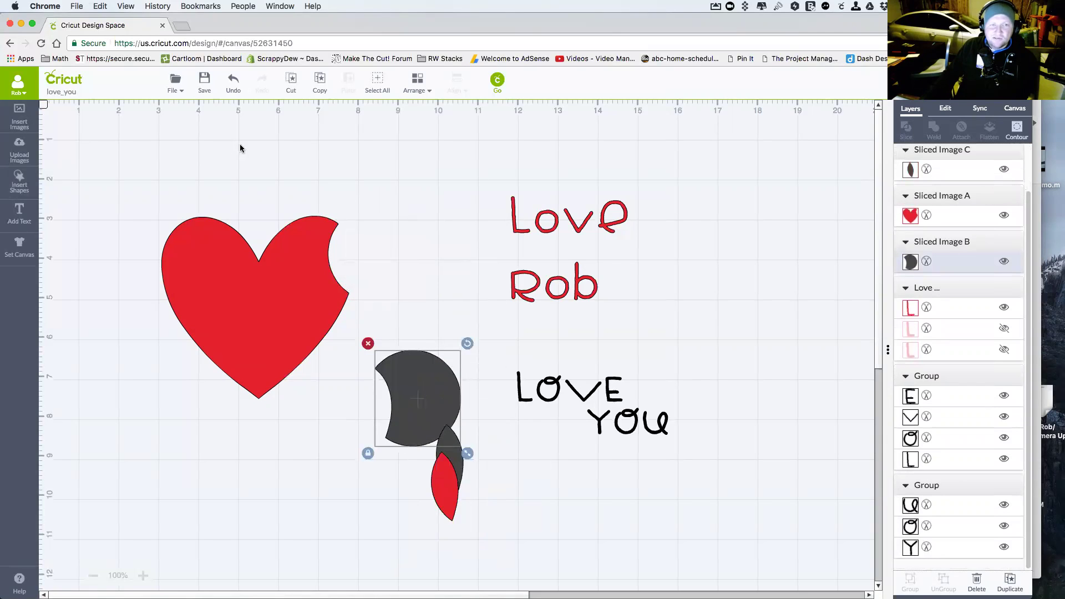
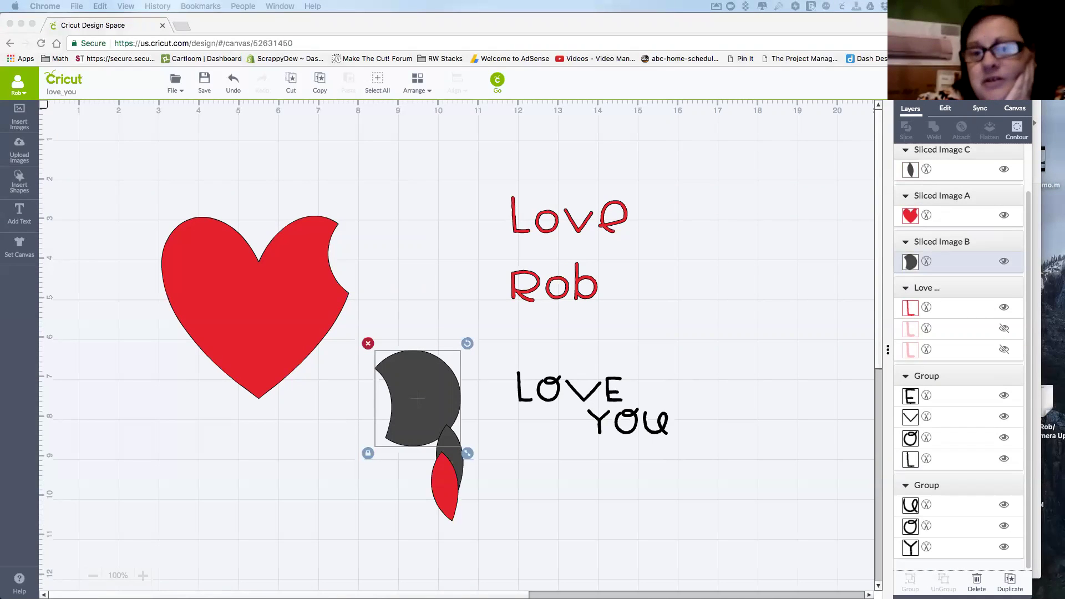
left_click(442, 409)
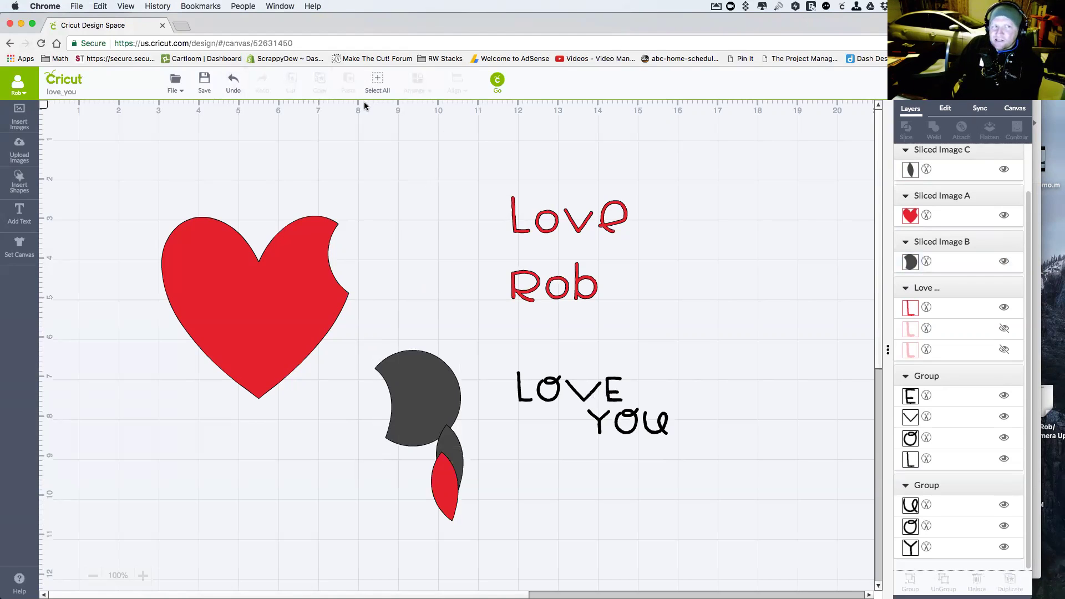
- Leave the love_you design without saving and open Link 2 from the Problem 6 slide in Keynote
left_click(10, 24)
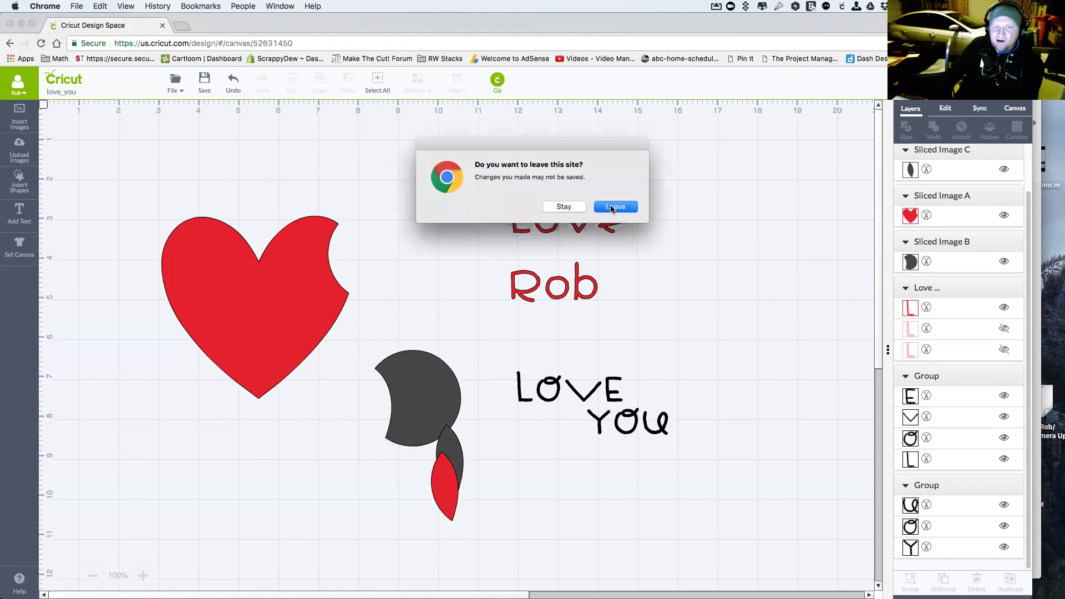
left_click(611, 208)
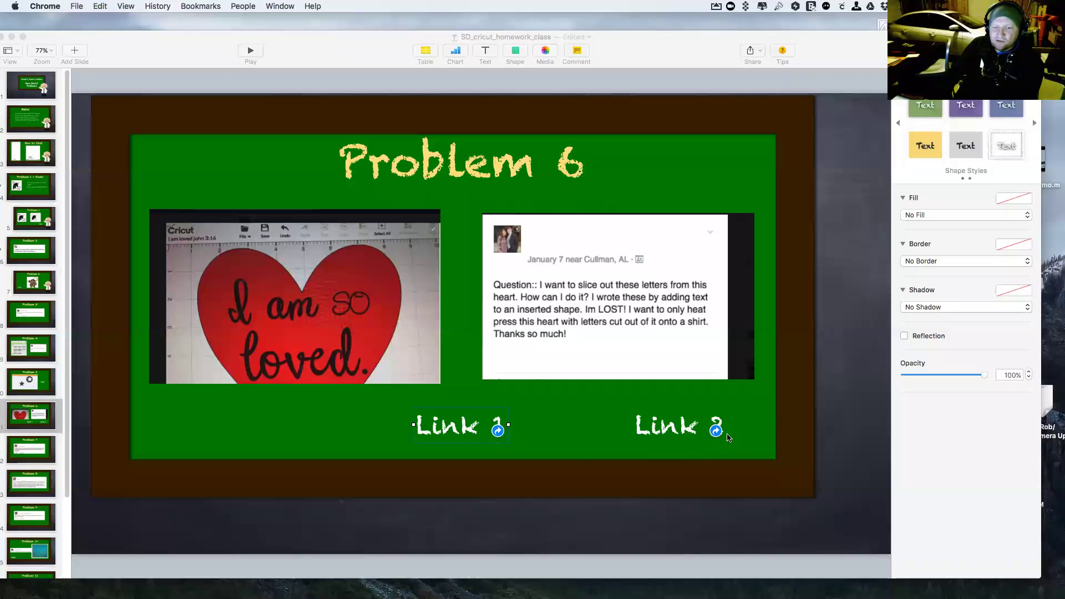
left_click(716, 431)
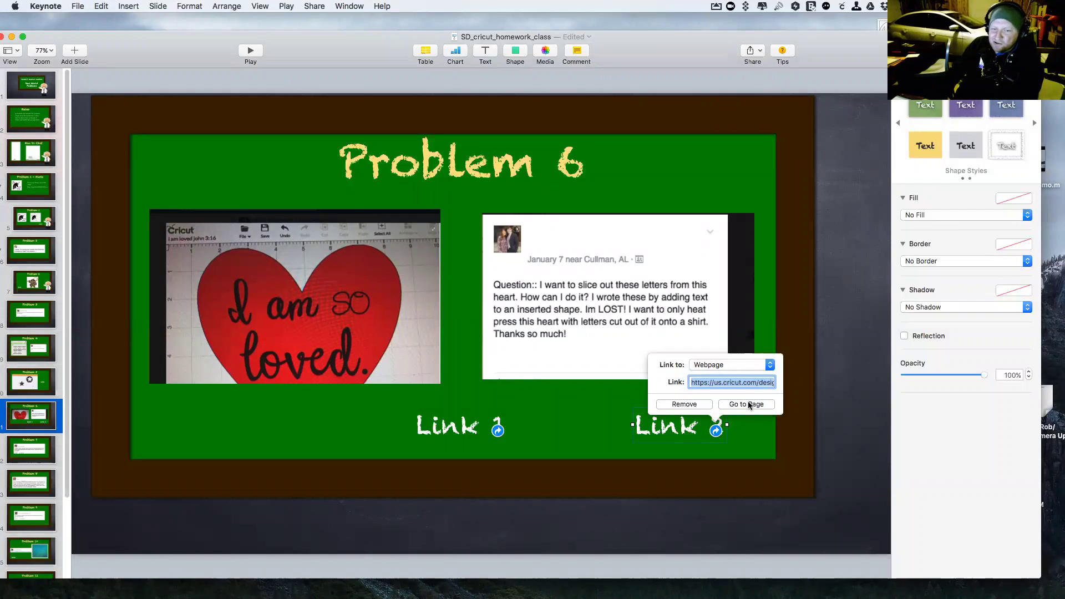
left_click(743, 404)
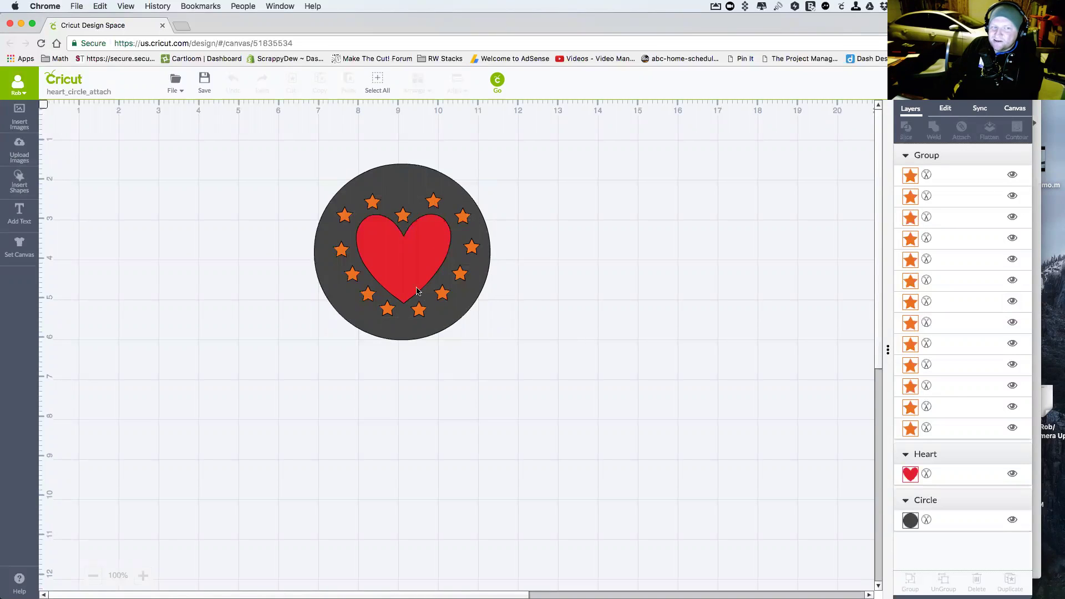
- Attach the orange stars, red heart and dark circle together and preview them on the cutting mat
left_click_drag(255, 126, 599, 424)
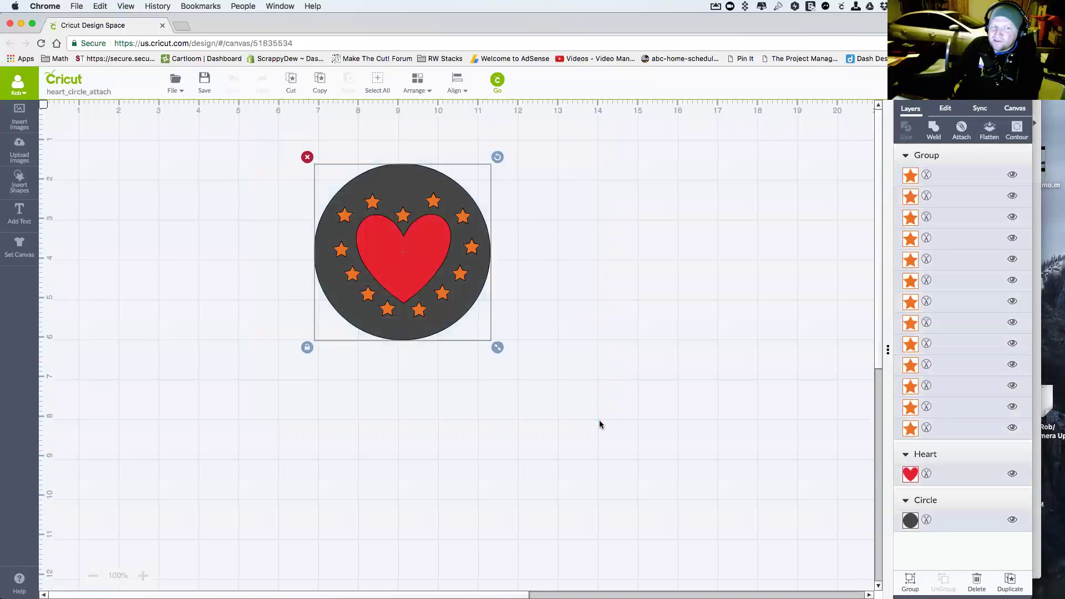
left_click(962, 129)
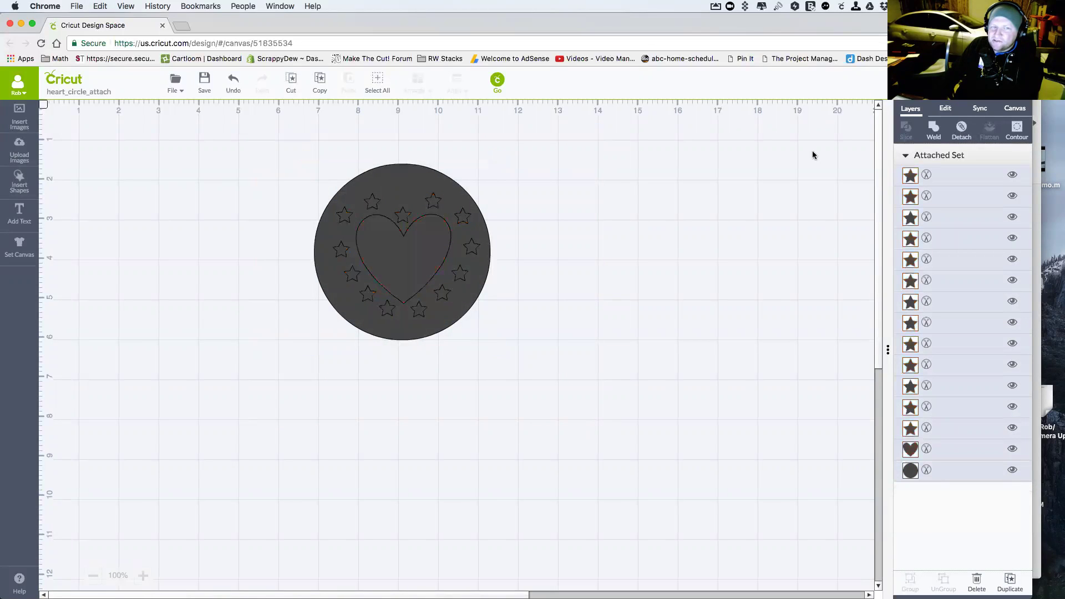
left_click(497, 82)
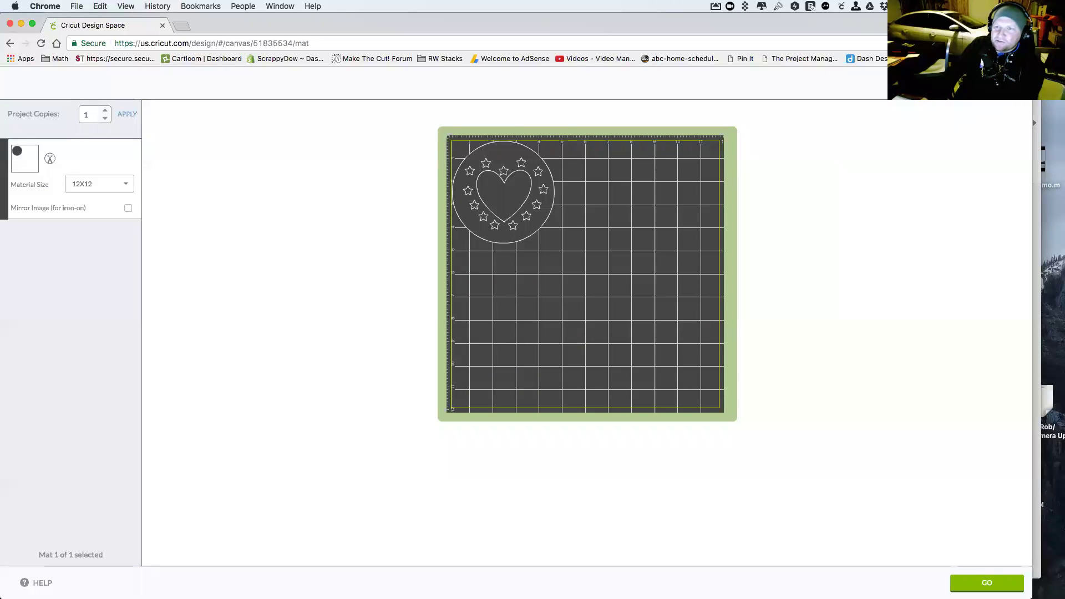
- Return from the mat preview and close the heart_circle_attach design without saving changes
left_click(10, 43)
left_click(10, 24)
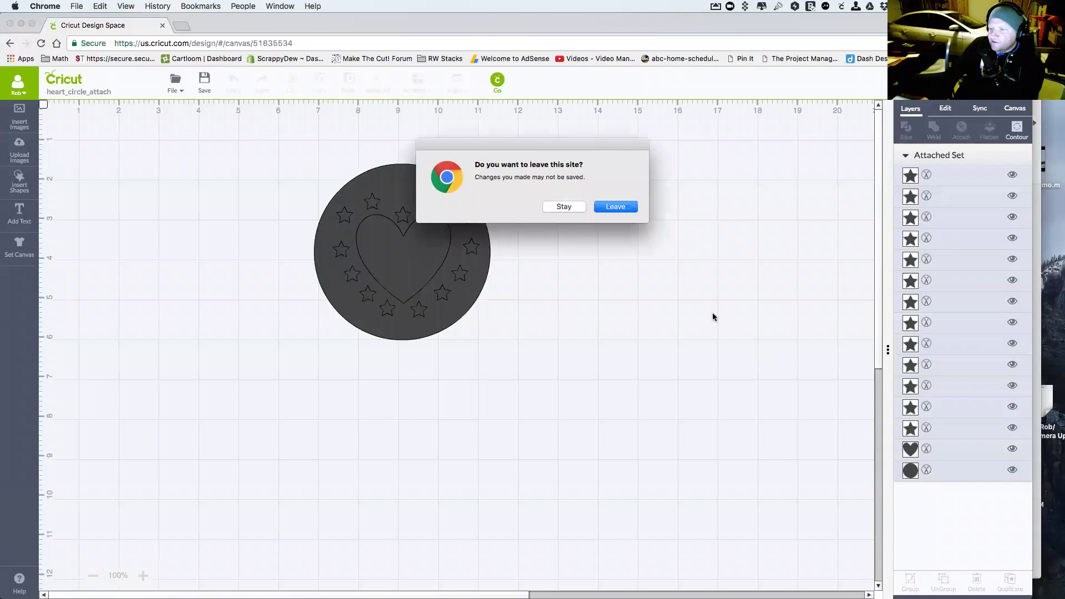
left_click(615, 207)
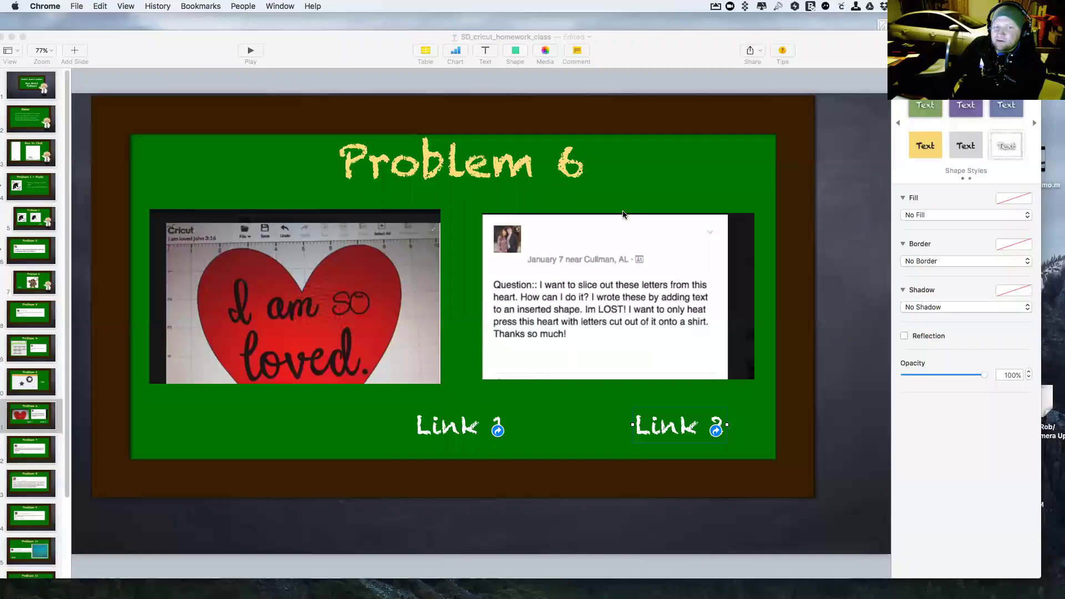
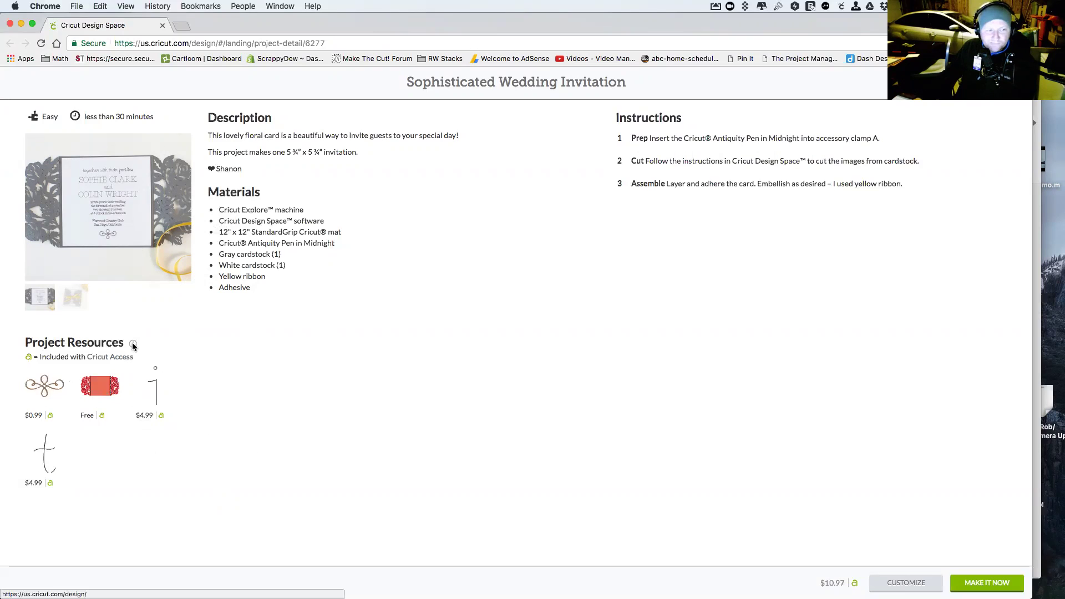
- Show the image names and source sets of the Sophisticated Wedding Invitation's project resources
left_click(132, 343)
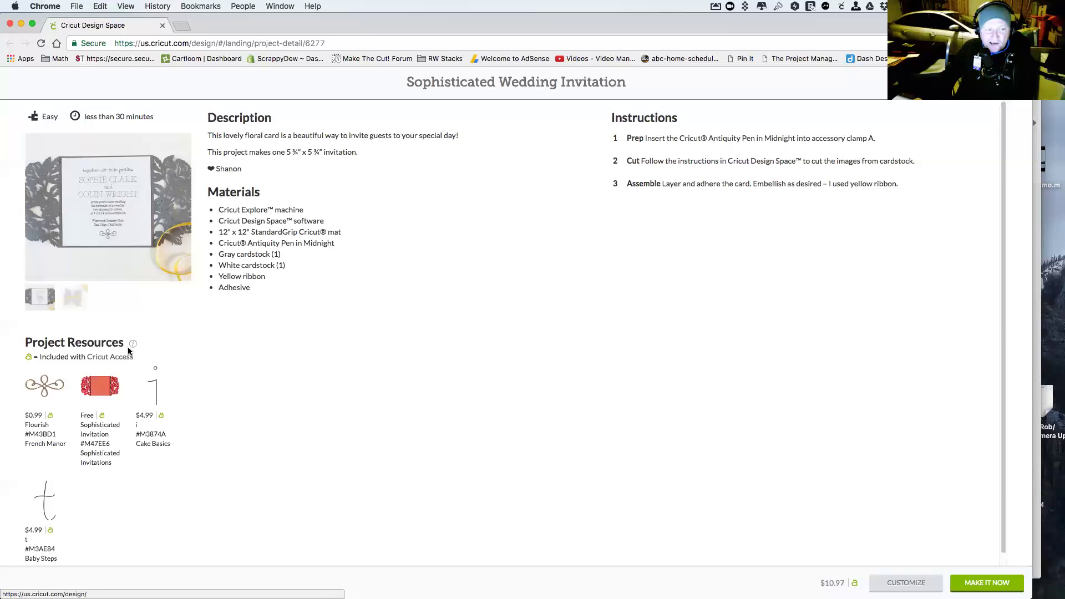
left_click_drag(135, 446, 165, 444)
left_click(141, 447)
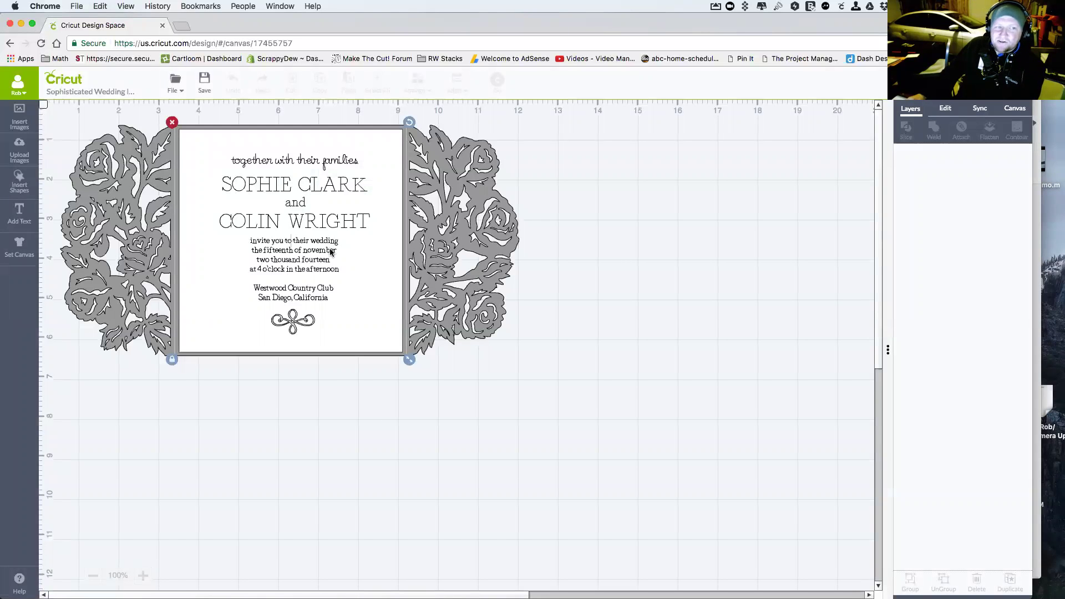
- Move the invitation text panel clear of the floral card, detach its layers, and put the blank white panel back on the card
left_click(301, 180)
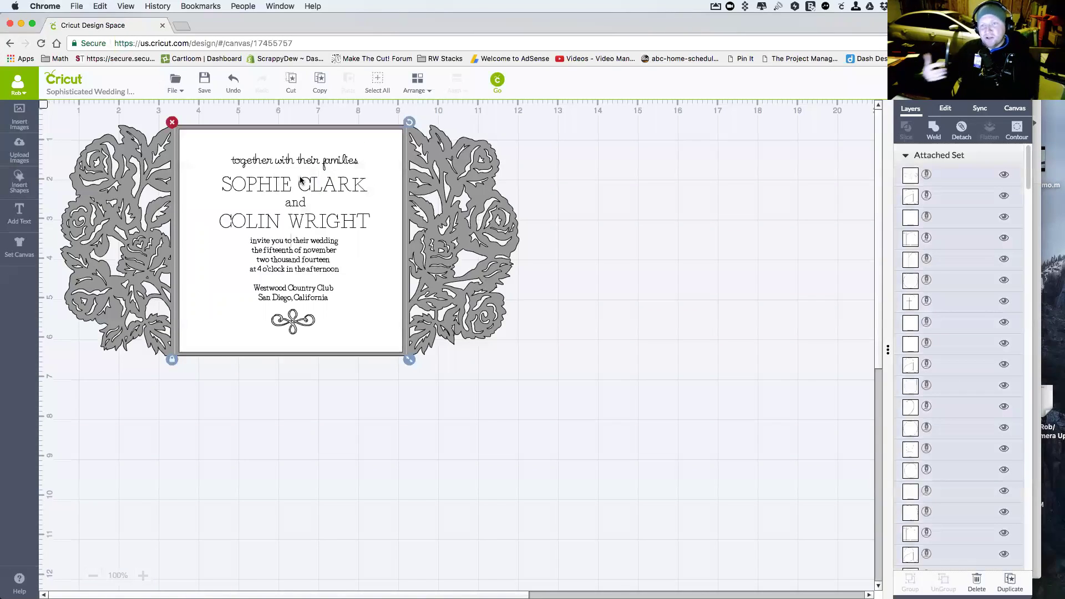
left_click_drag(220, 171, 222, 256)
left_click_drag(244, 335, 590, 248)
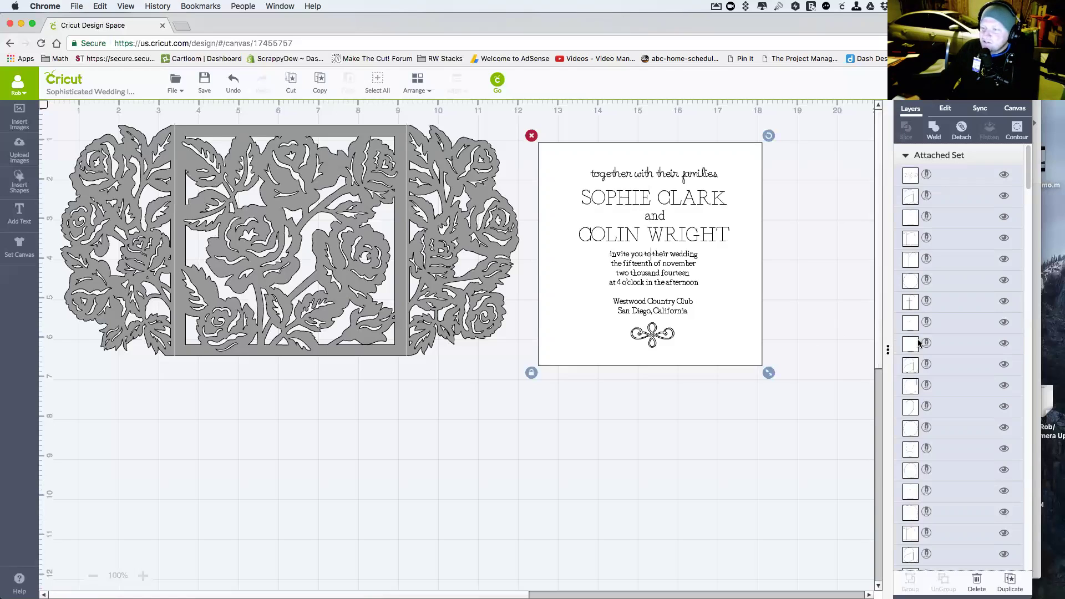
left_click(958, 136)
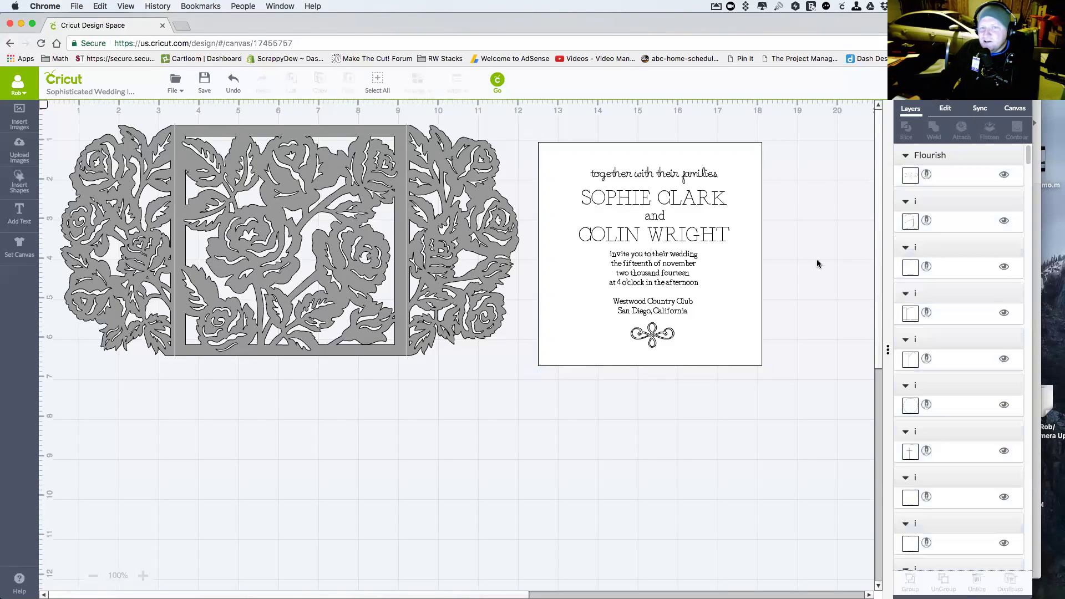
left_click_drag(751, 215, 399, 203)
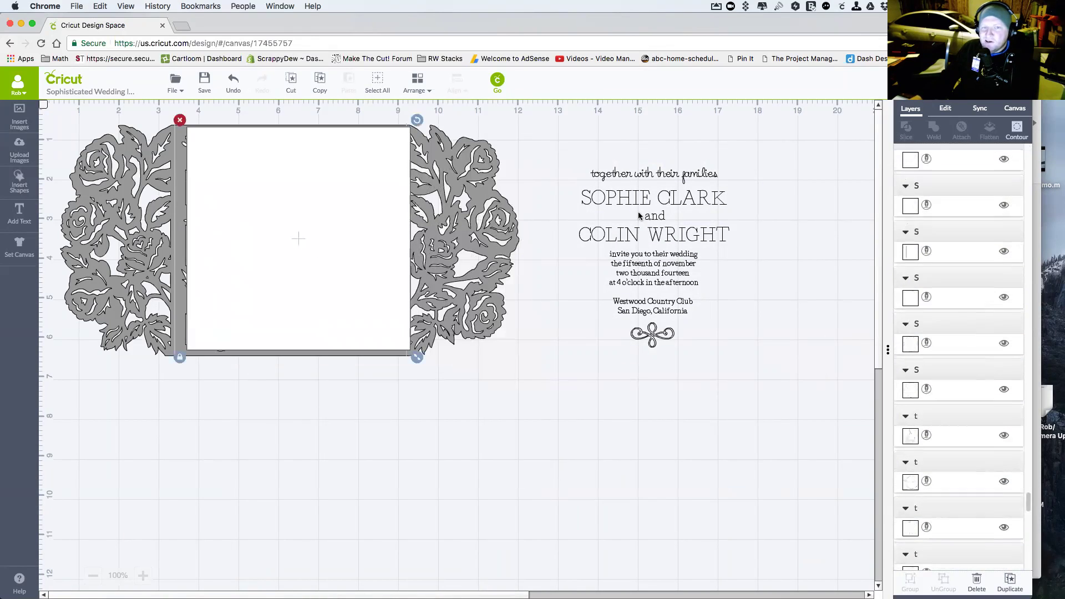
- Examine the layer attributes of a letter in the upper name and one in the opening line for line type and font information
left_click(628, 204)
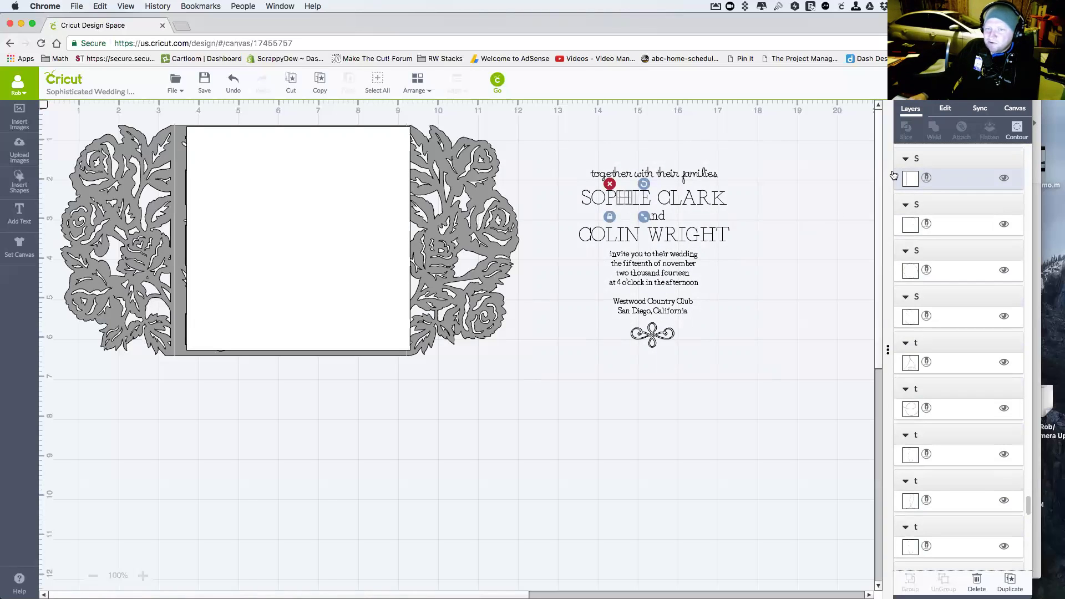
left_click(928, 180)
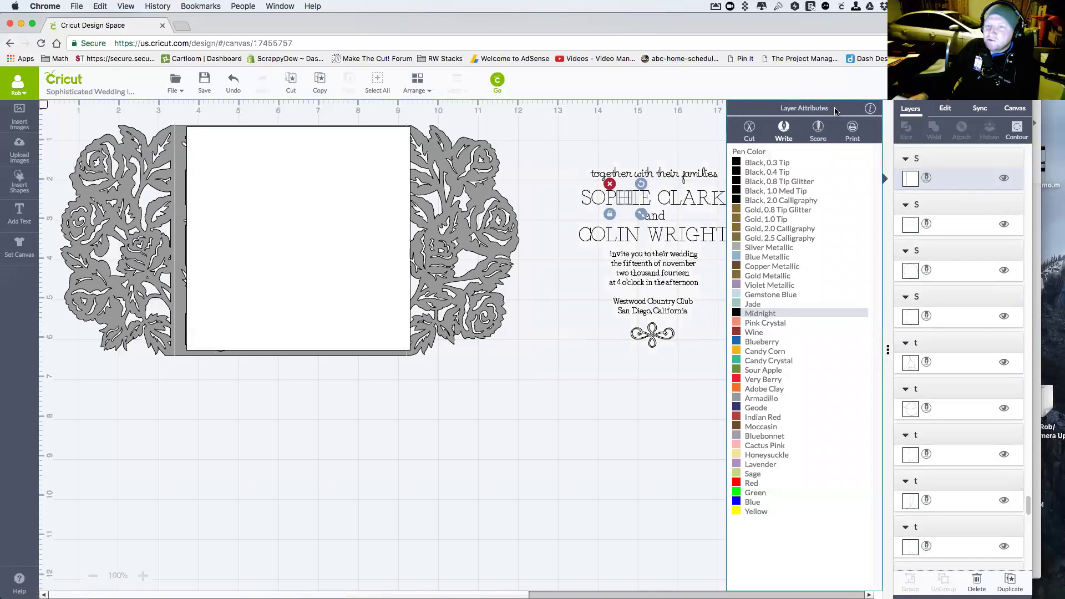
mouse_move(871, 109)
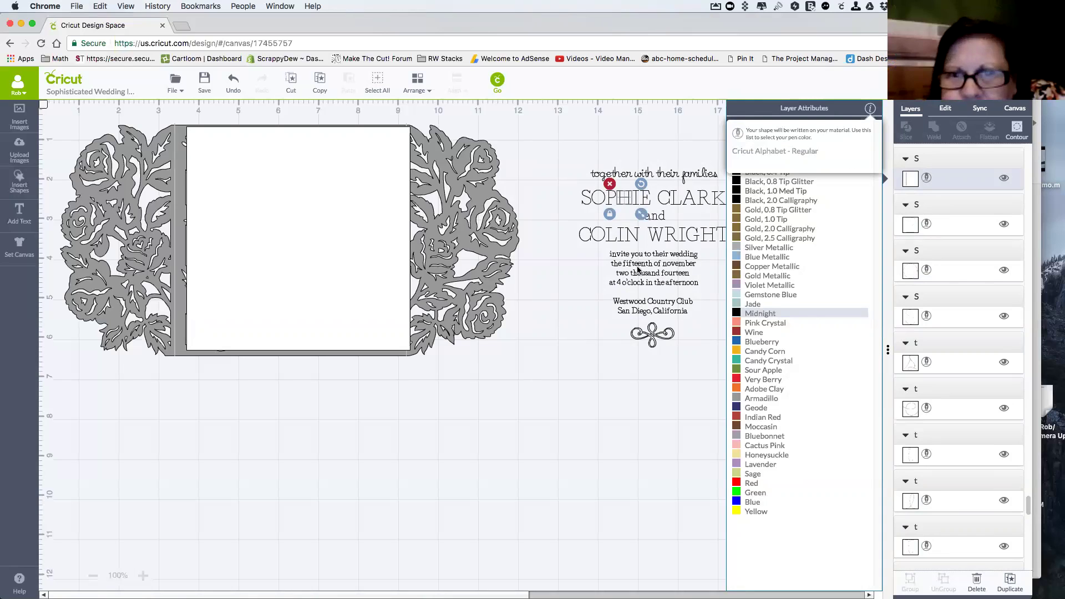
left_click(624, 178)
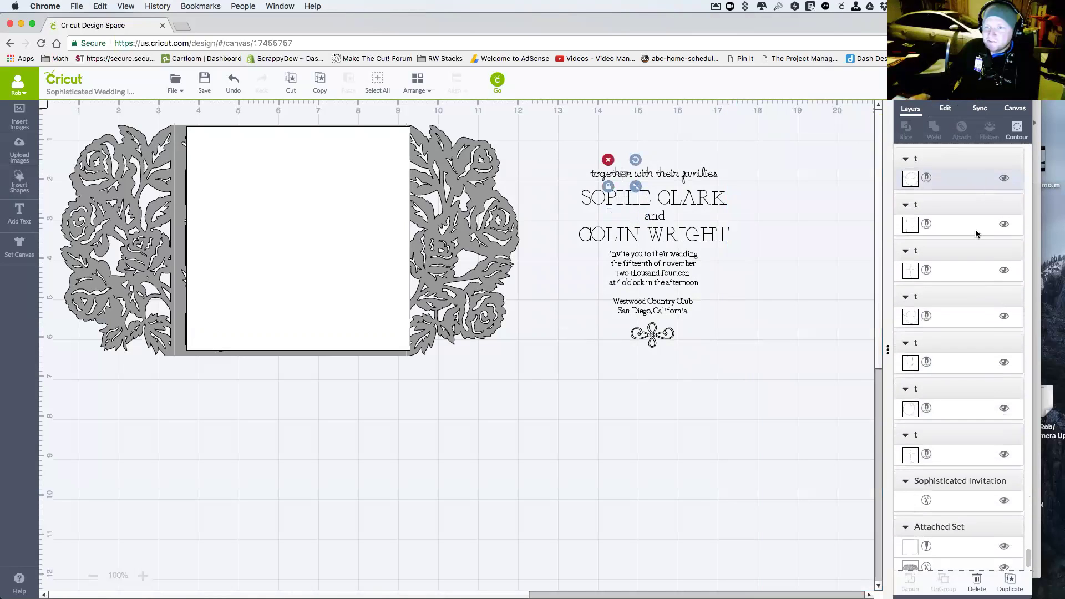
left_click(926, 179)
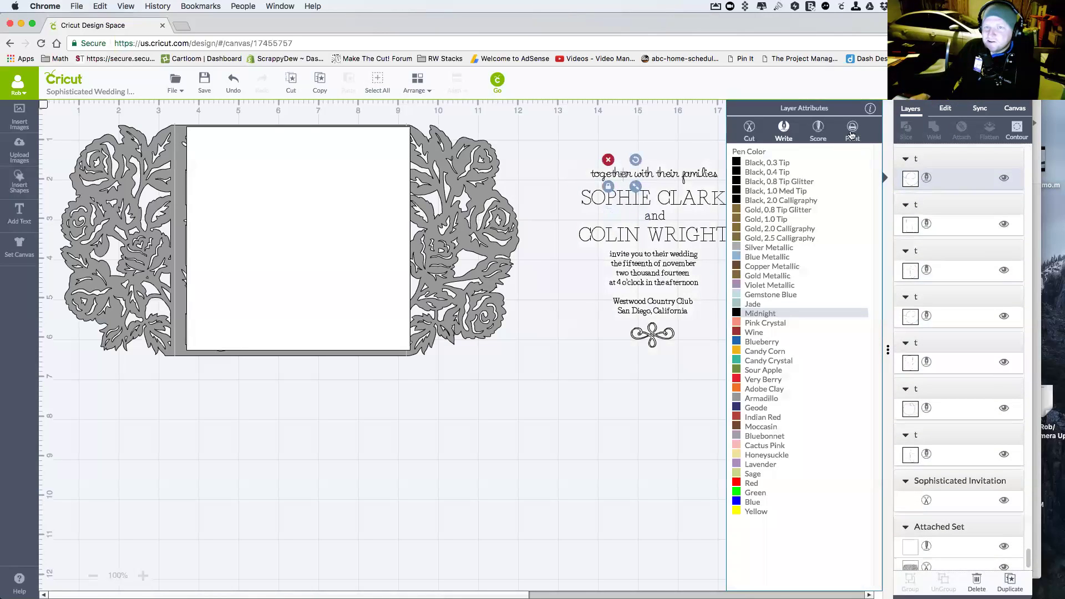
mouse_move(873, 110)
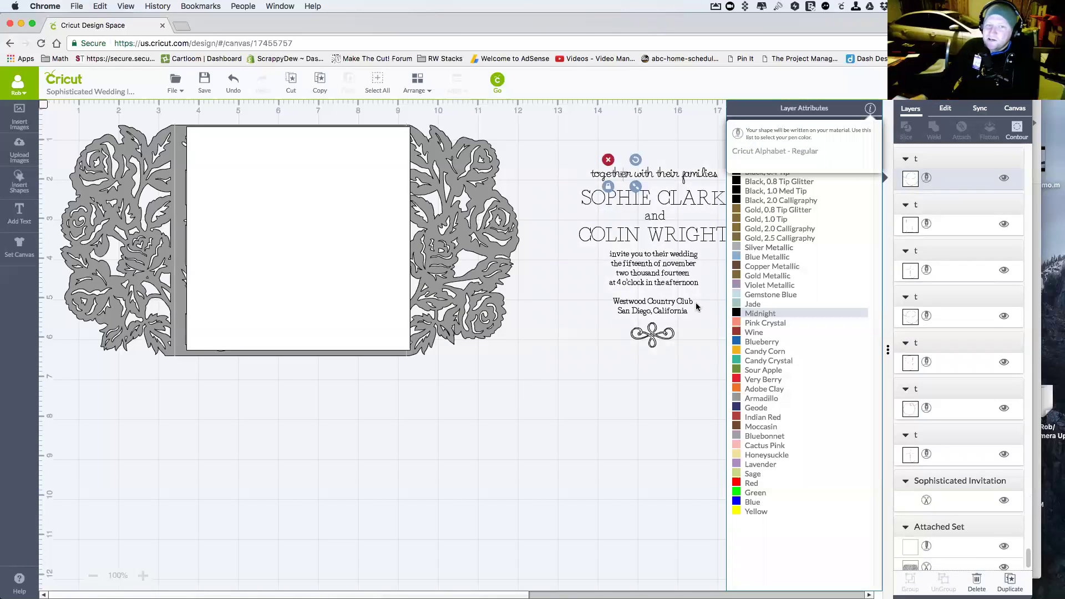
left_click(559, 452)
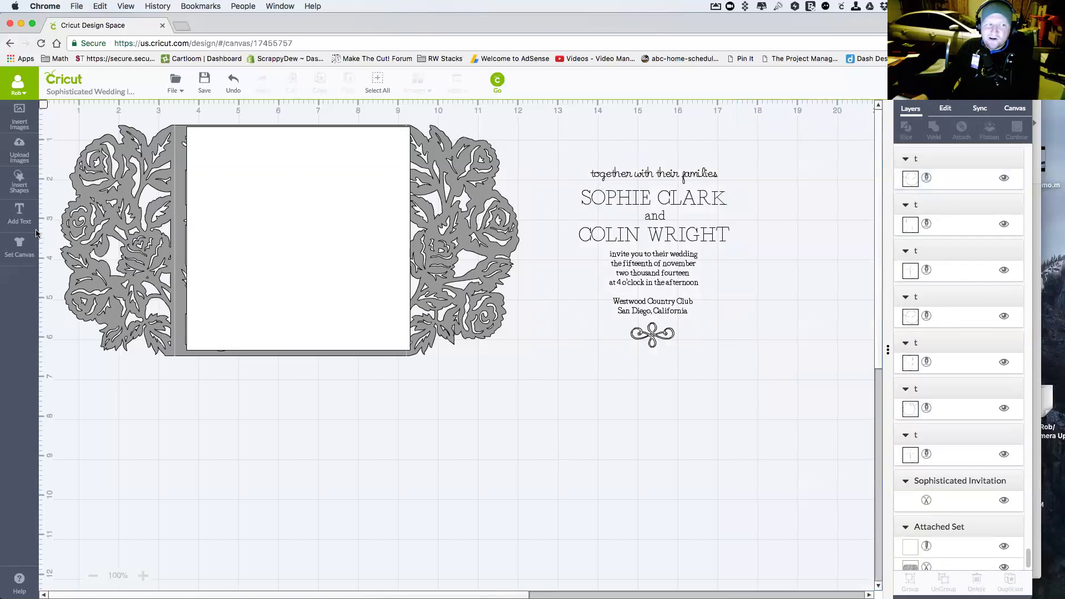
- Add a text object containing the first placeholder full name over the blank white panel
left_click(19, 215)
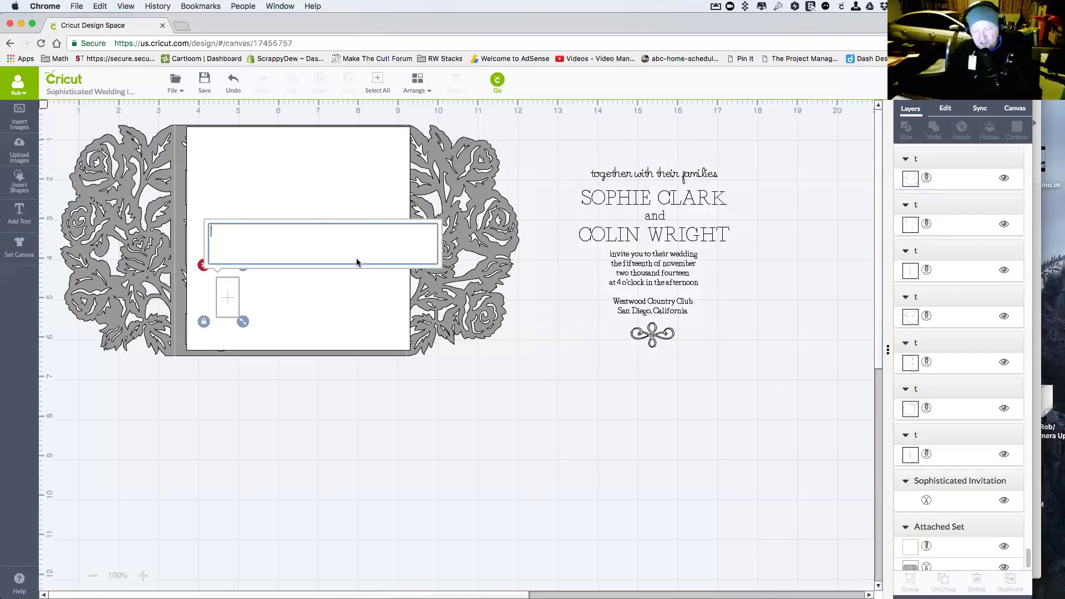
key("Escape")
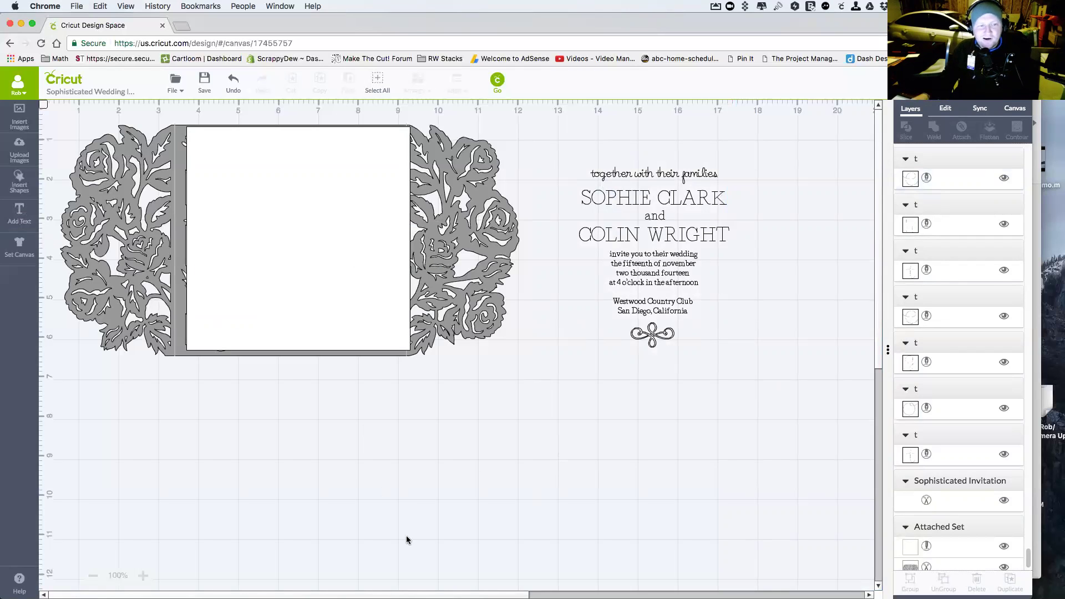
left_click(22, 213)
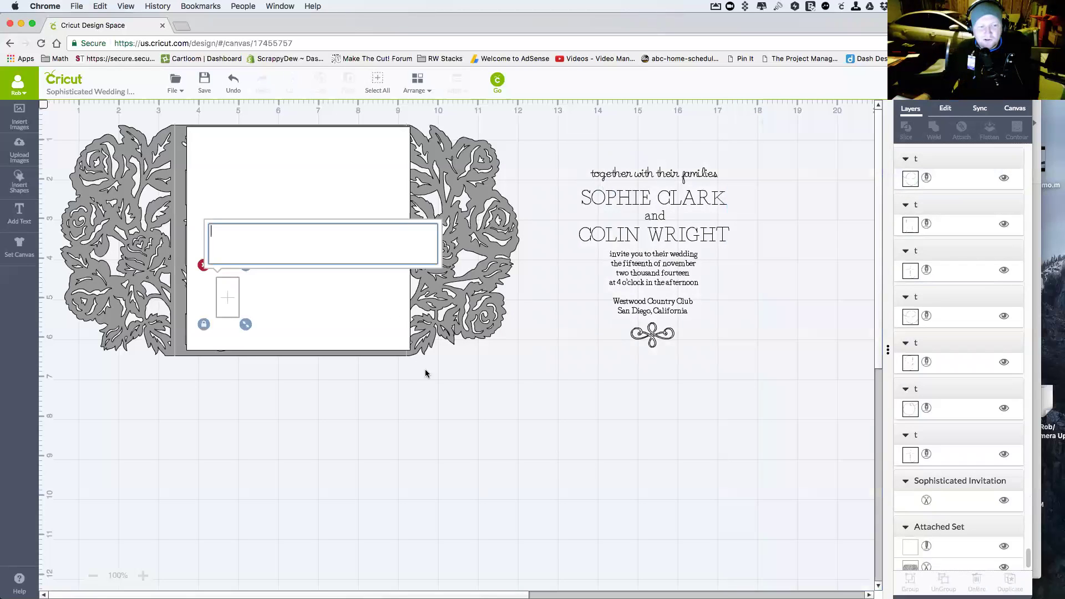
type("John Doe")
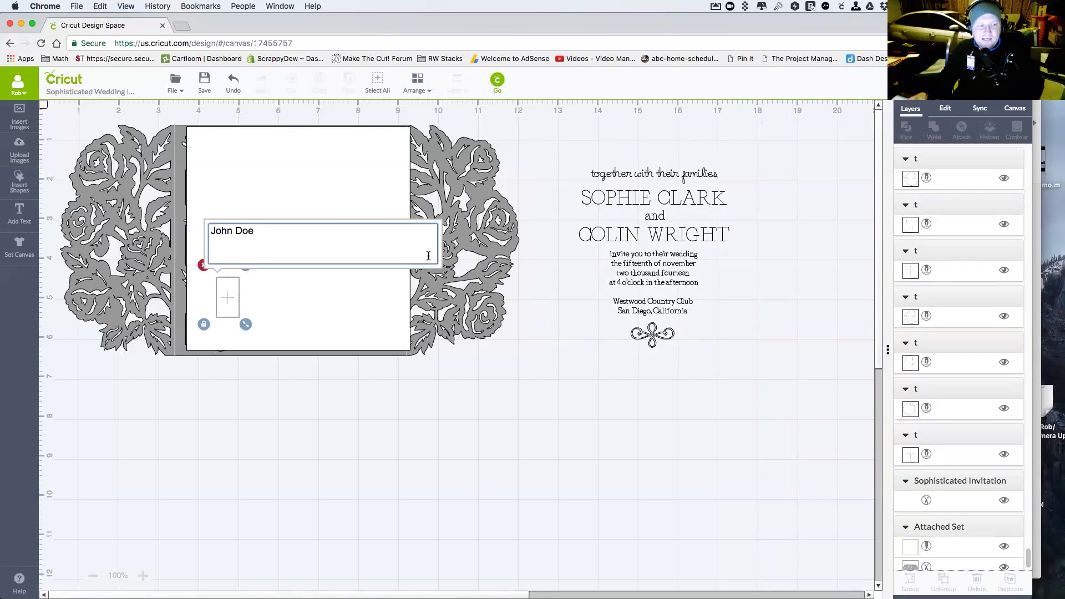
left_click(386, 333)
left_click(370, 303)
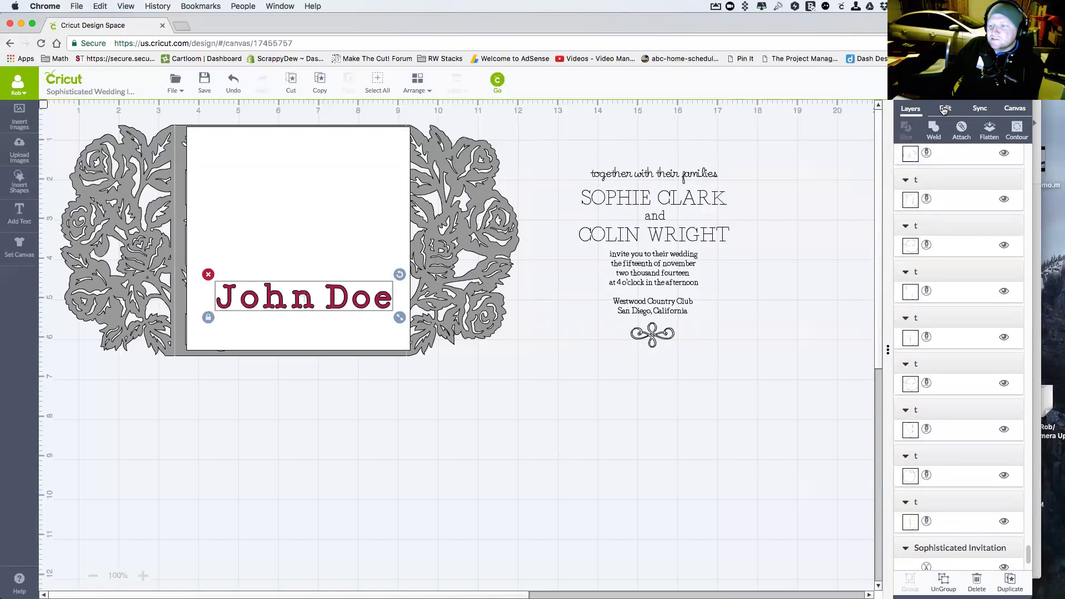
- Set the new name to the Cake Basics writing font, shrink it to about 2.22 in wide, and place it below the floral card
left_click(945, 110)
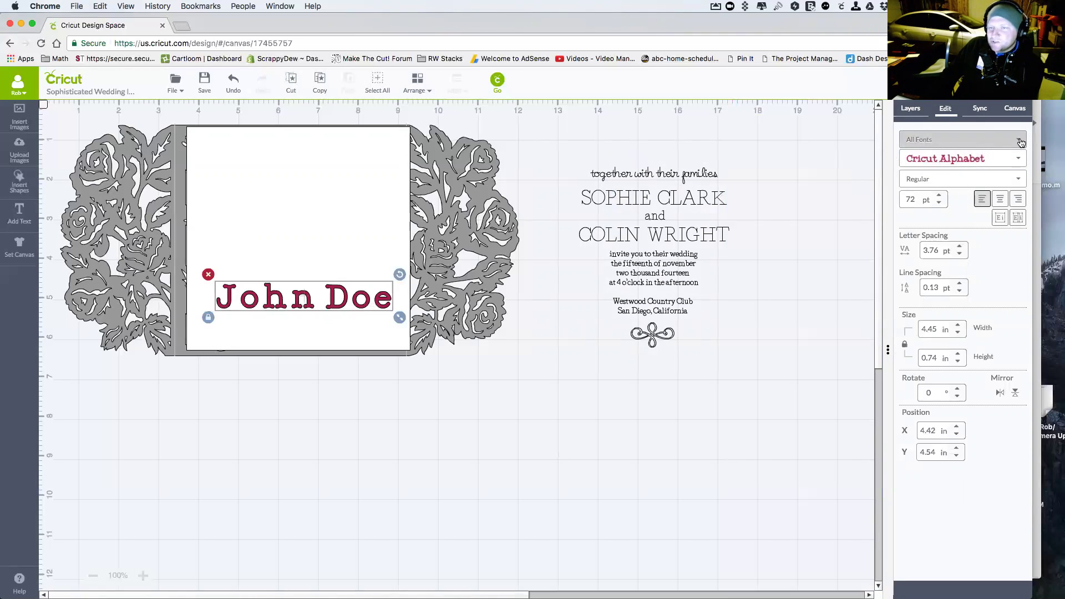
left_click(1020, 143)
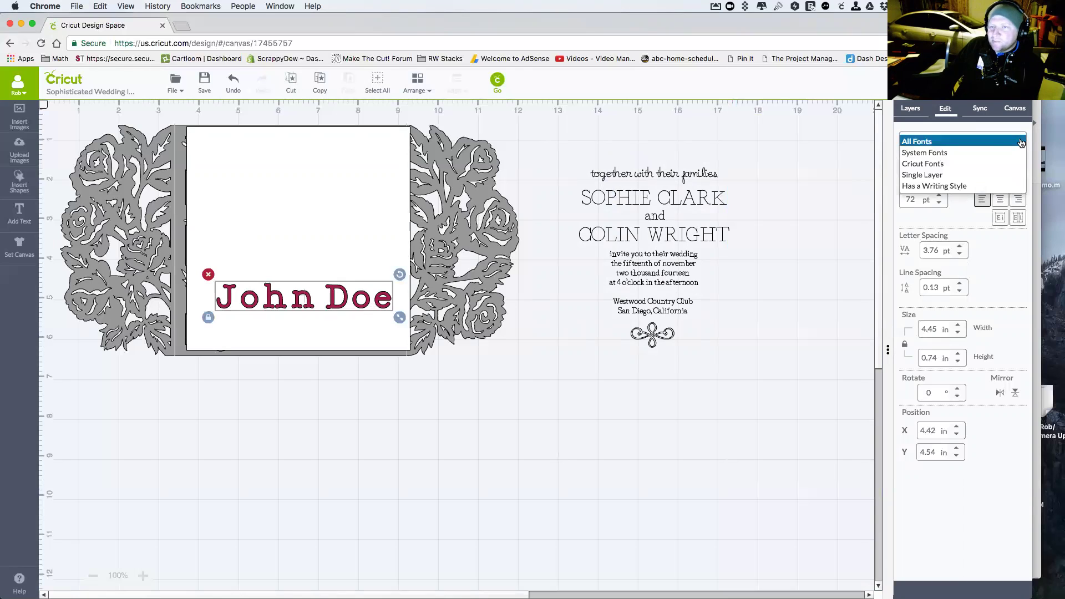
left_click(985, 188)
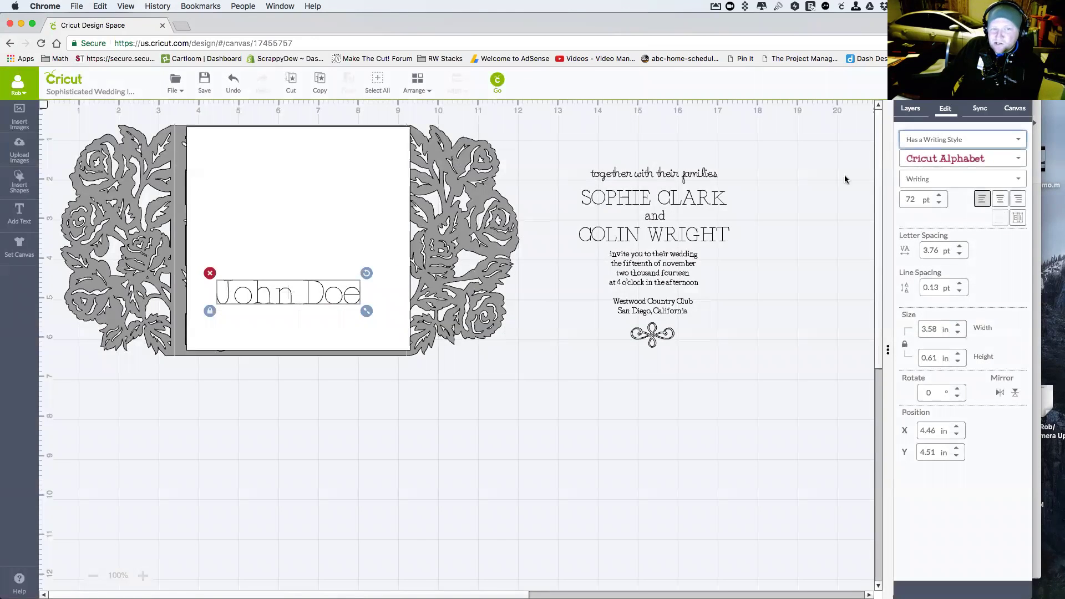
left_click(1018, 161)
scroll(937, 281, "down", 1)
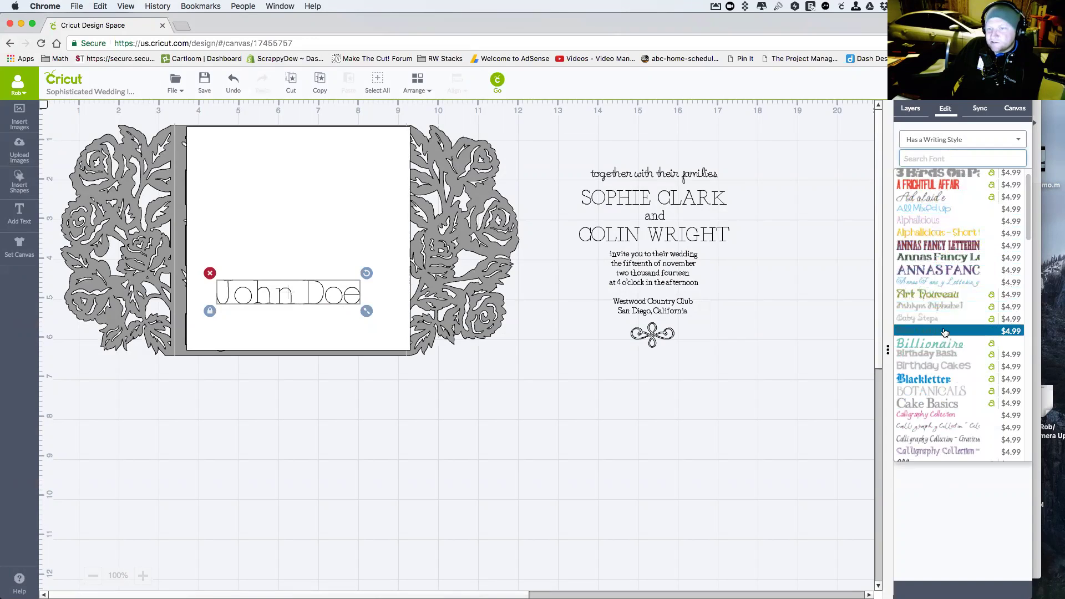
left_click(941, 410)
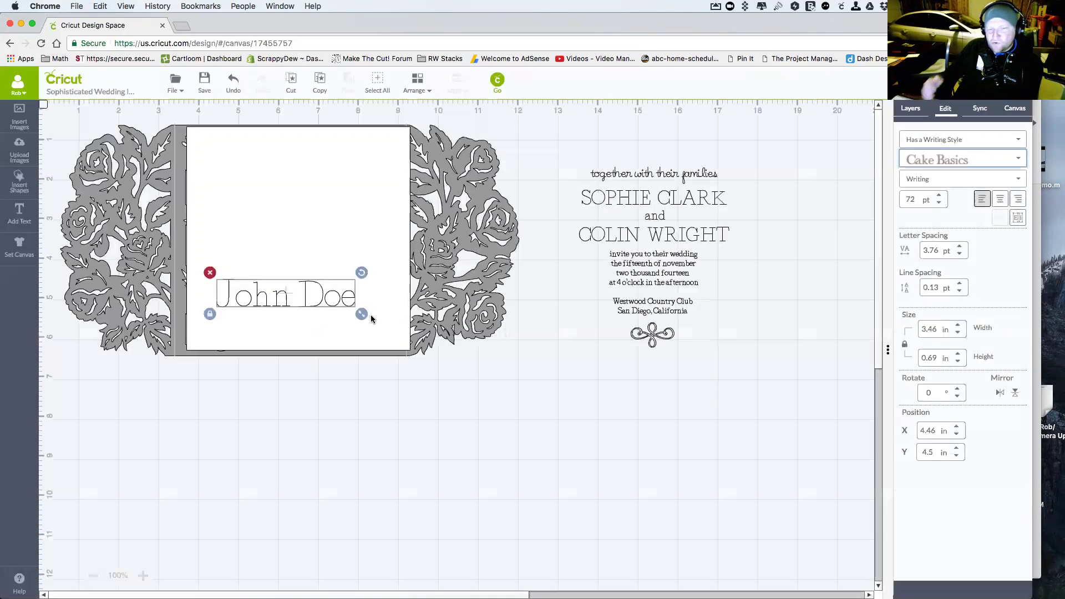
left_click_drag(360, 316, 472, 439)
left_click(700, 197)
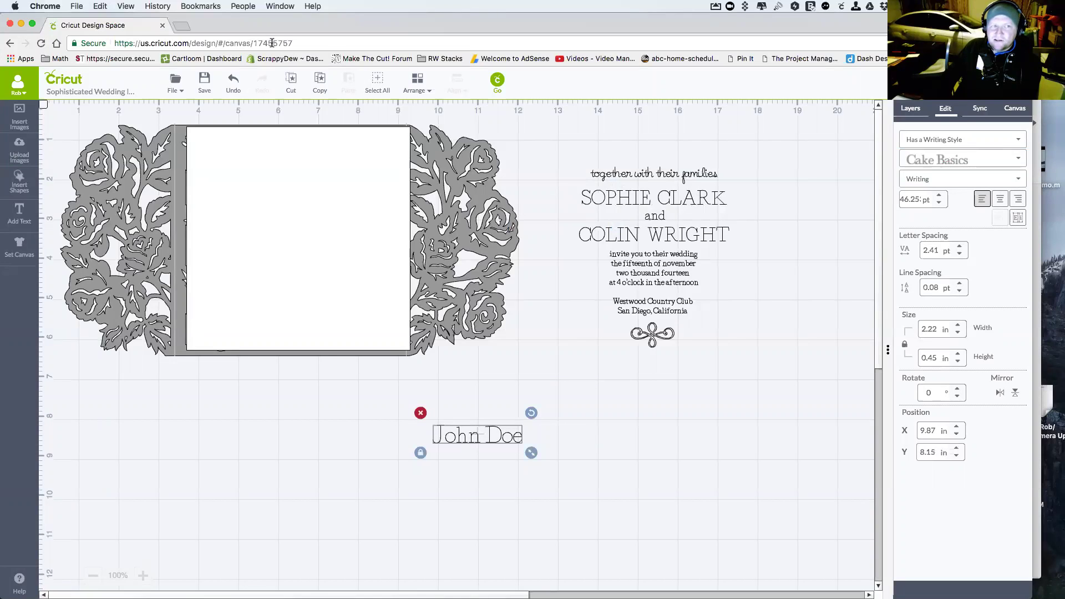
- Copy and paste the new name, and separate the two copies side by side below the invitation
left_click(319, 82)
left_click(350, 81)
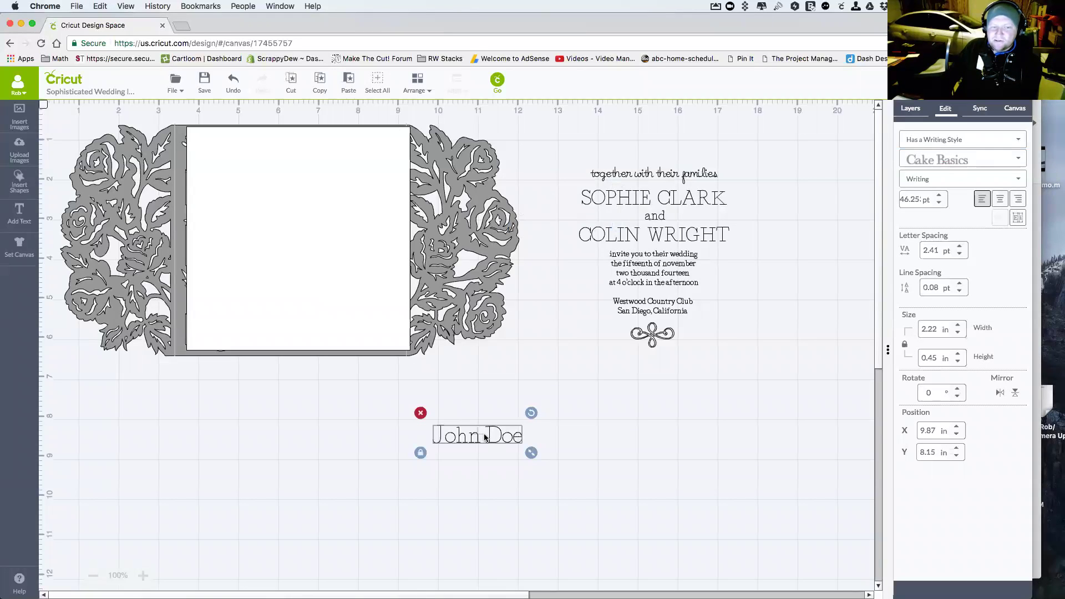
left_click_drag(488, 436, 500, 443)
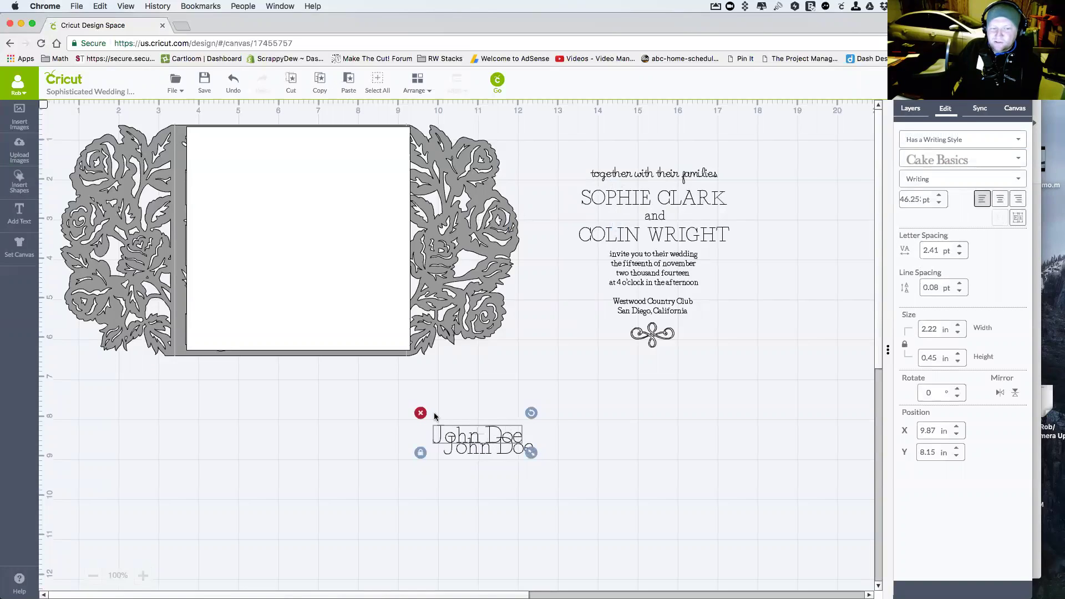
left_click_drag(466, 432, 603, 435)
- Replace the text of the copy under the invitation wording with the second placeholder full name
double_click(603, 434)
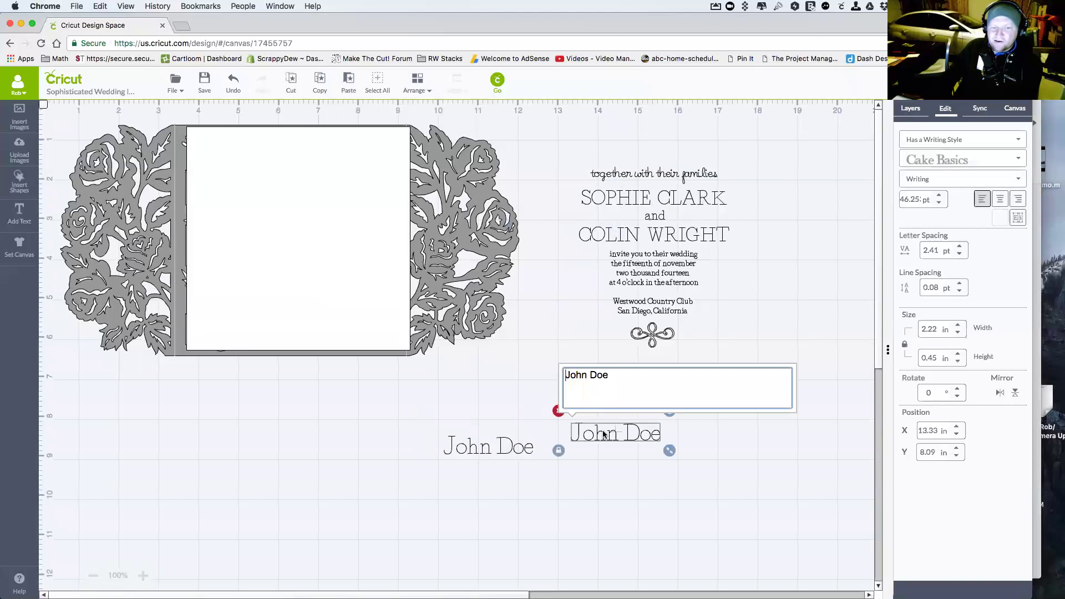
left_click_drag(591, 376, 636, 376)
left_click(610, 376)
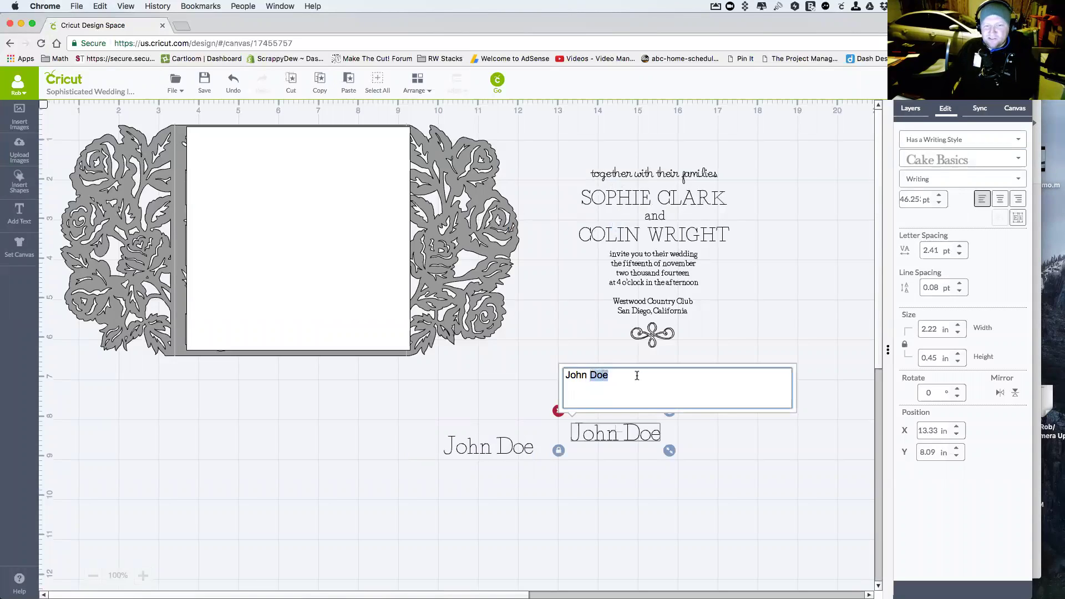
key("BackSpace")
key("BackSpace")
key("BackSpace")
type("Jane Buck")
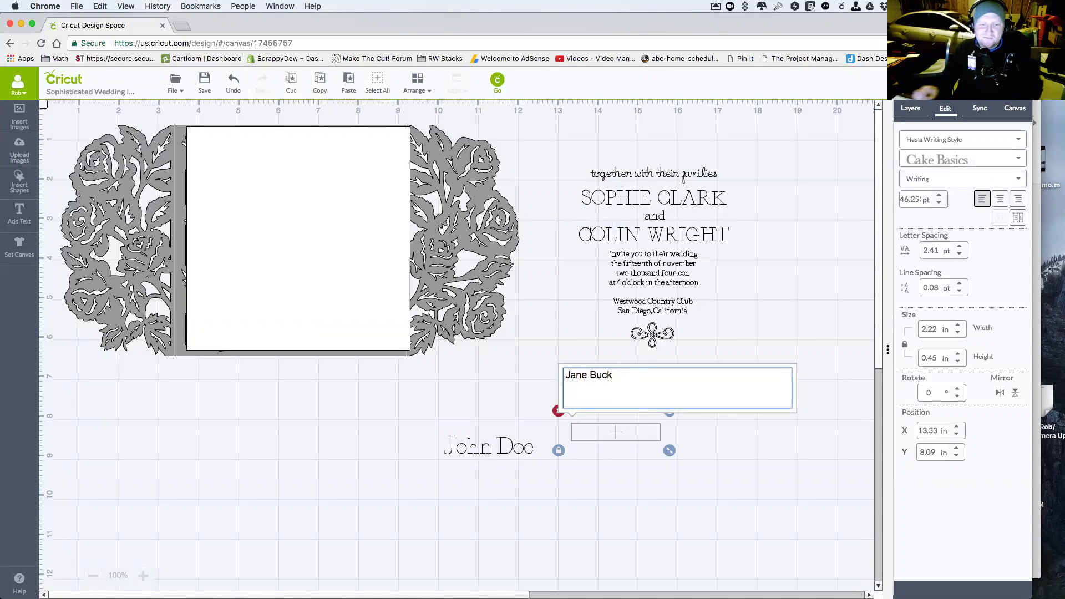
left_click(711, 491)
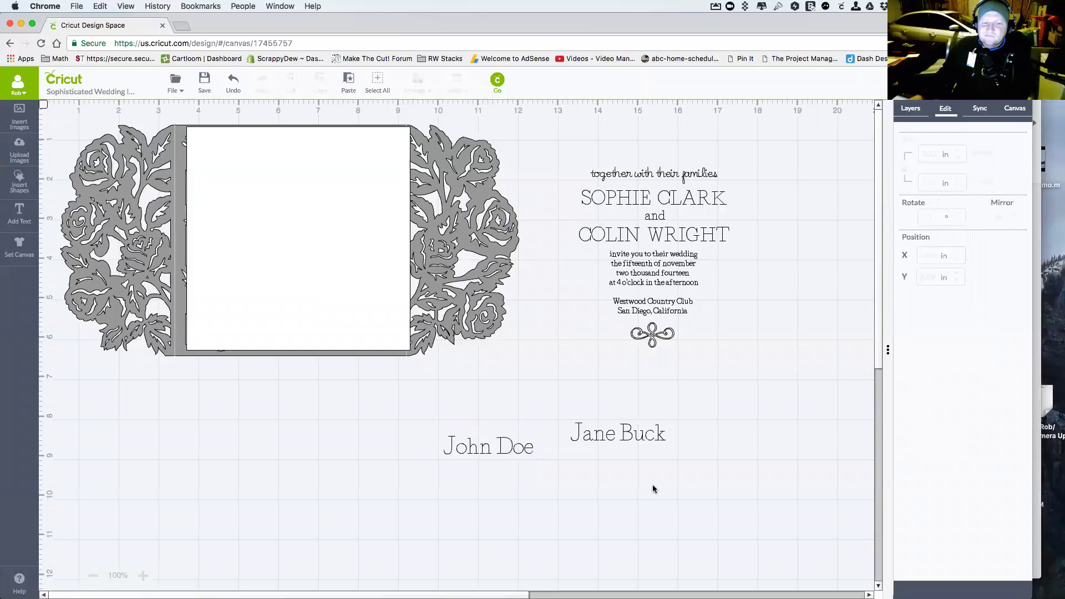
left_click(629, 432)
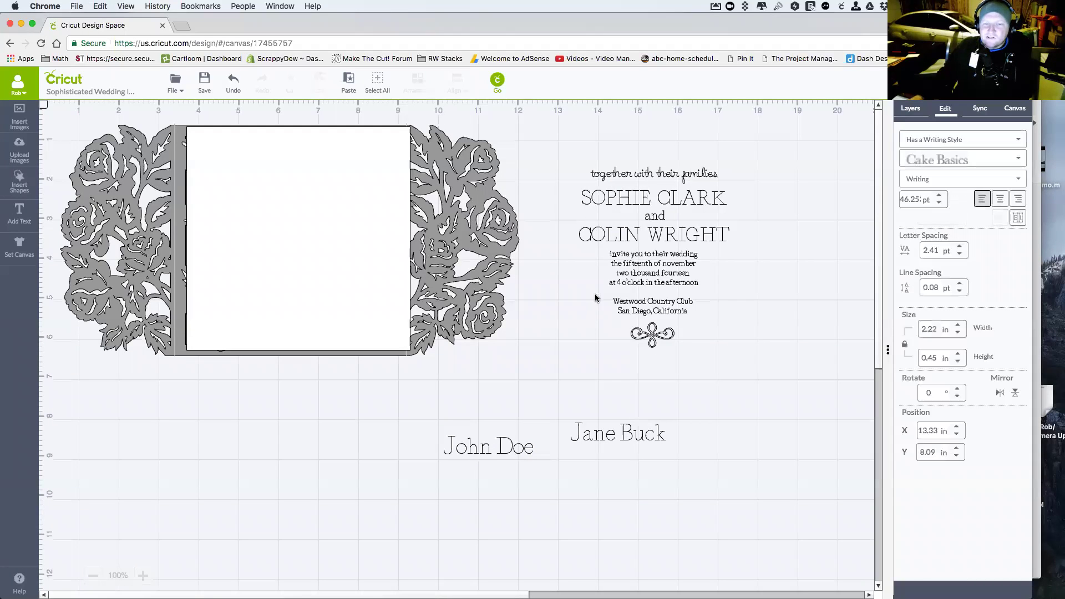
- Select all letters of the lower sample name in the invitation, and move the first new name to the empty area beside the wording
left_click(558, 212)
left_click_drag(690, 251, 756, 246)
left_click_drag(559, 220, 756, 244)
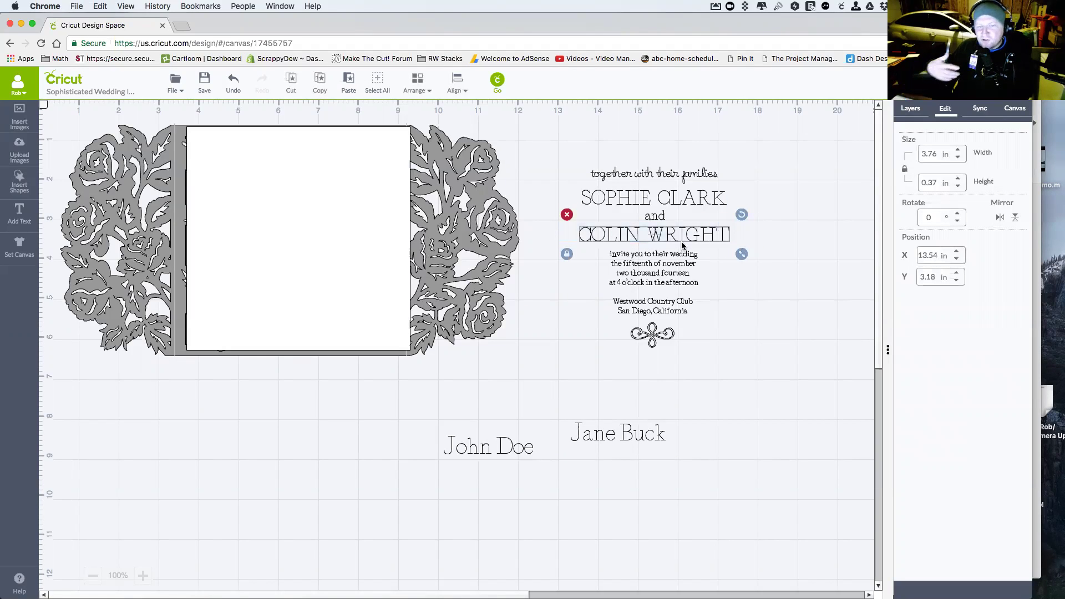
left_click_drag(464, 440, 806, 298)
- Delete all letters of the upper and lower sample names from the invitation wording
left_click(679, 205)
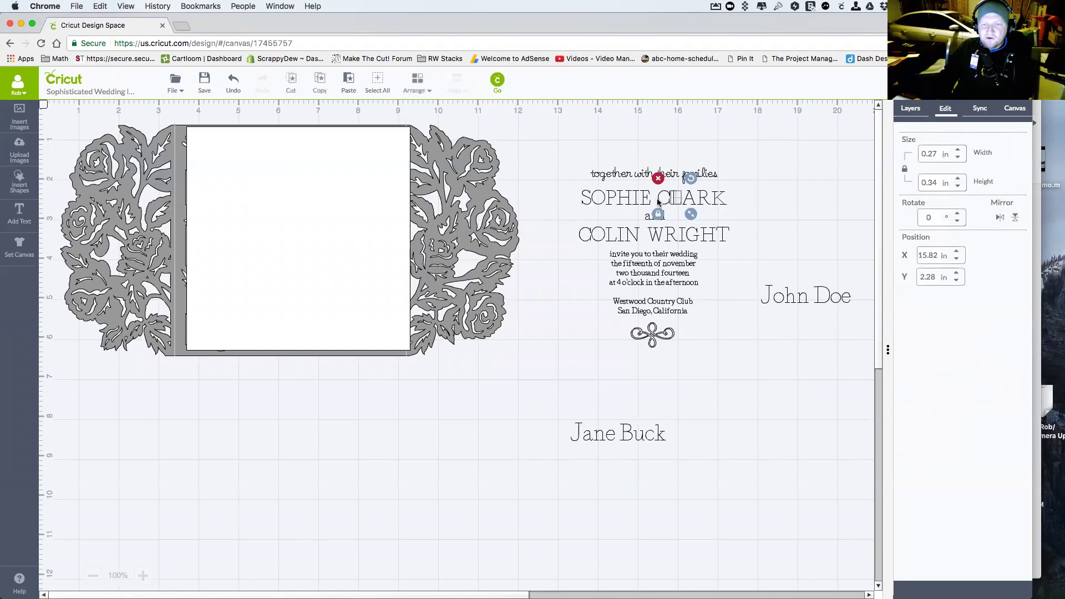
left_click_drag(567, 184, 745, 211)
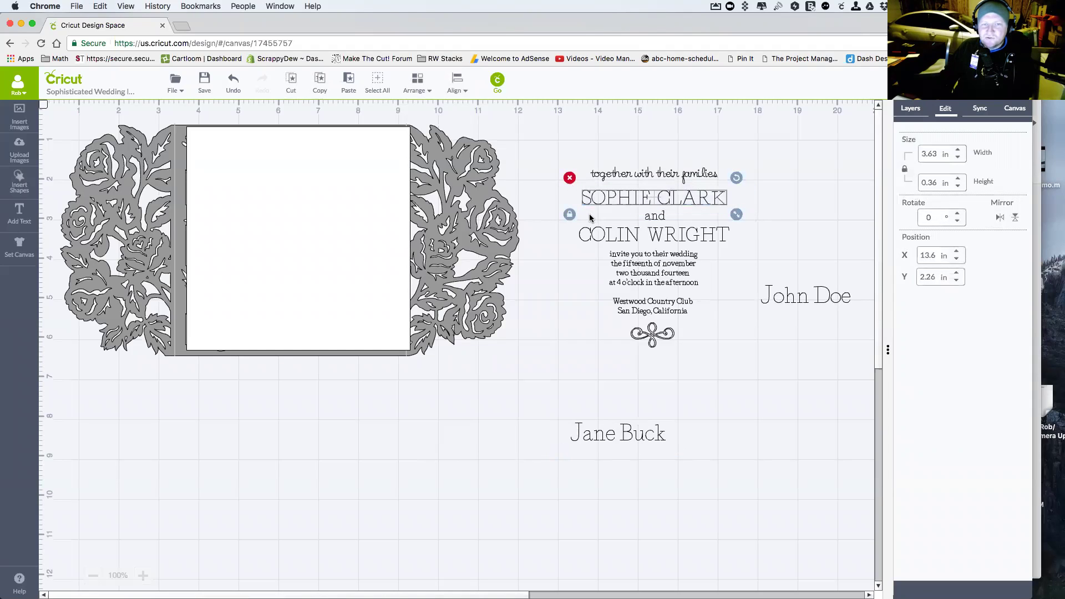
key("Delete")
left_click_drag(555, 217, 754, 249)
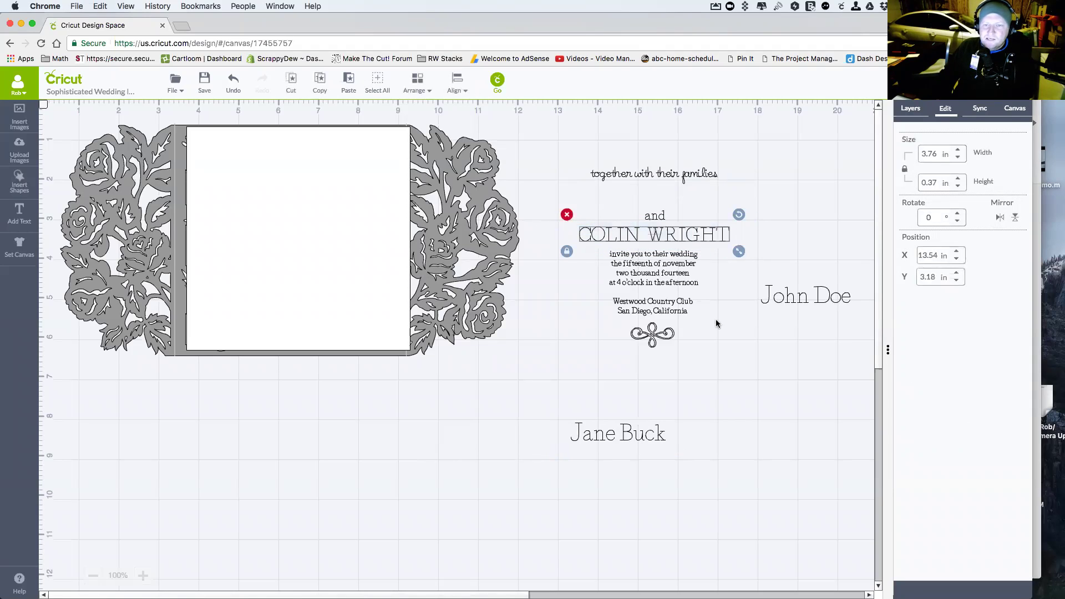
key("Delete")
- Place the two new names above and below "and" in the invitation, and move the white square behind the wording
left_click_drag(795, 302, 638, 195)
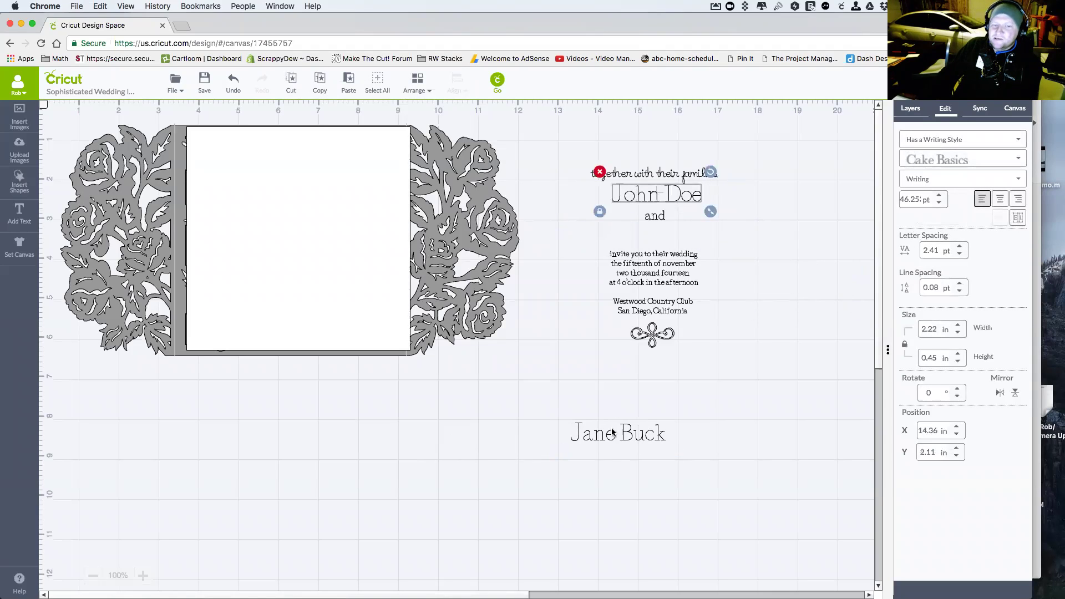
left_click_drag(597, 429, 654, 238)
left_click_drag(347, 186, 698, 204)
- Select the white square together with all its wording and the ornament, and attach them to one another
left_click(515, 127)
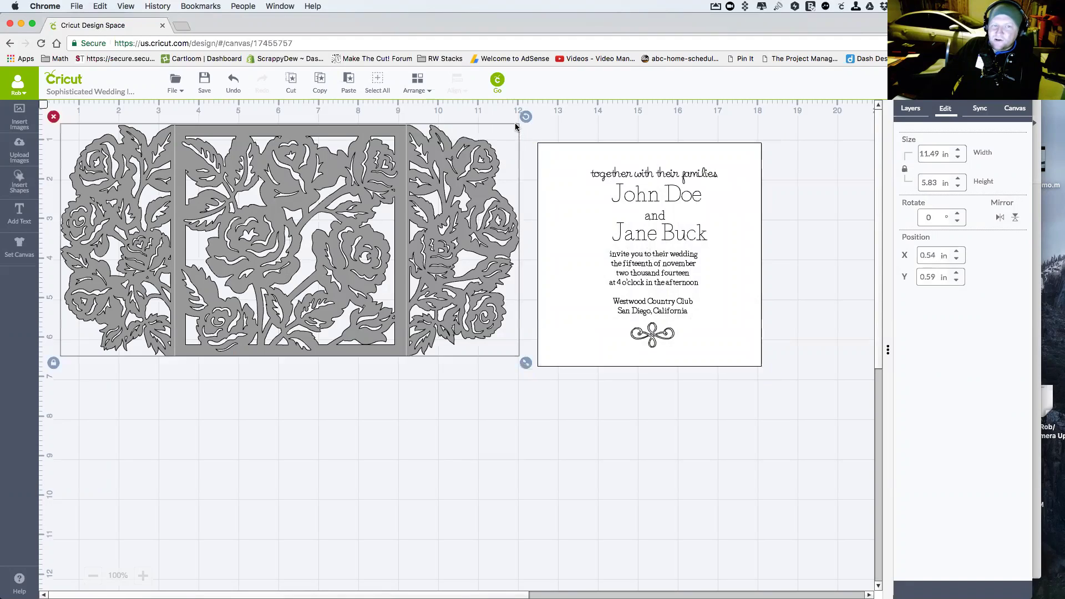
left_click(534, 130)
left_click_drag(784, 392, 522, 124)
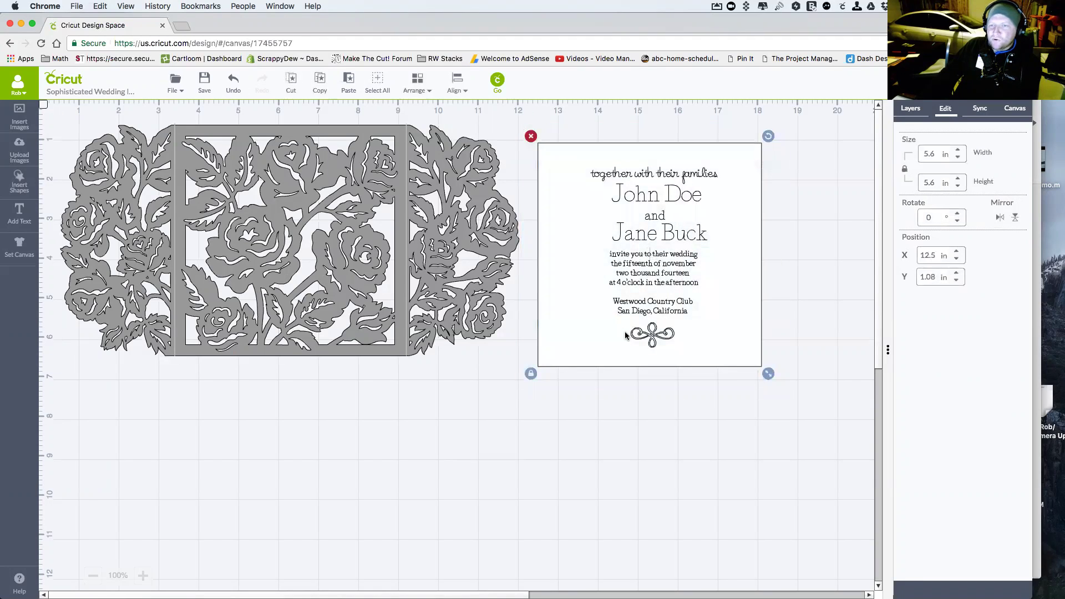
left_click(913, 113)
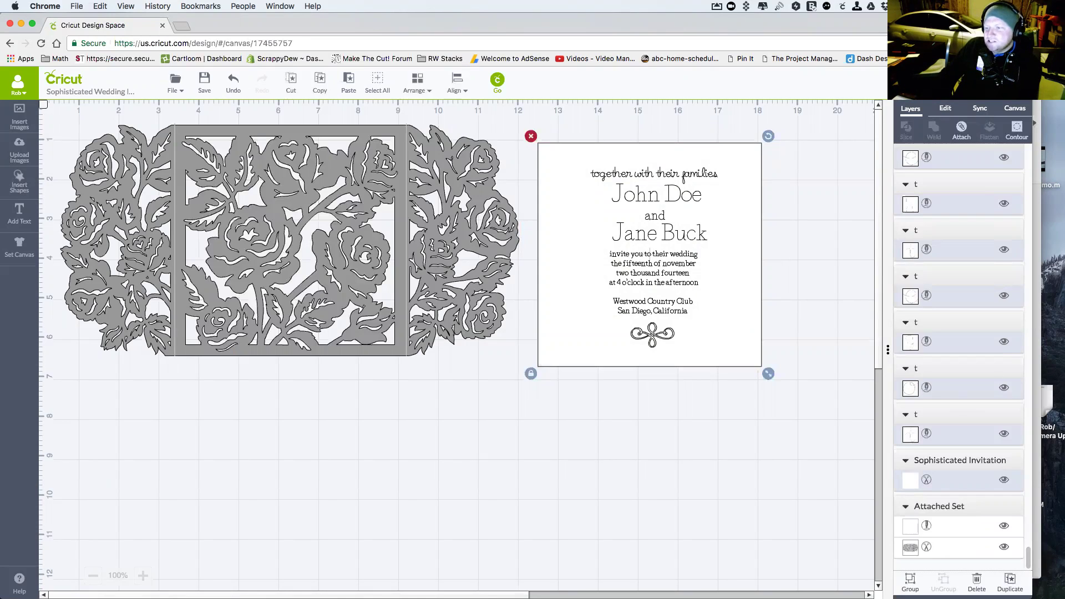
left_click(970, 134)
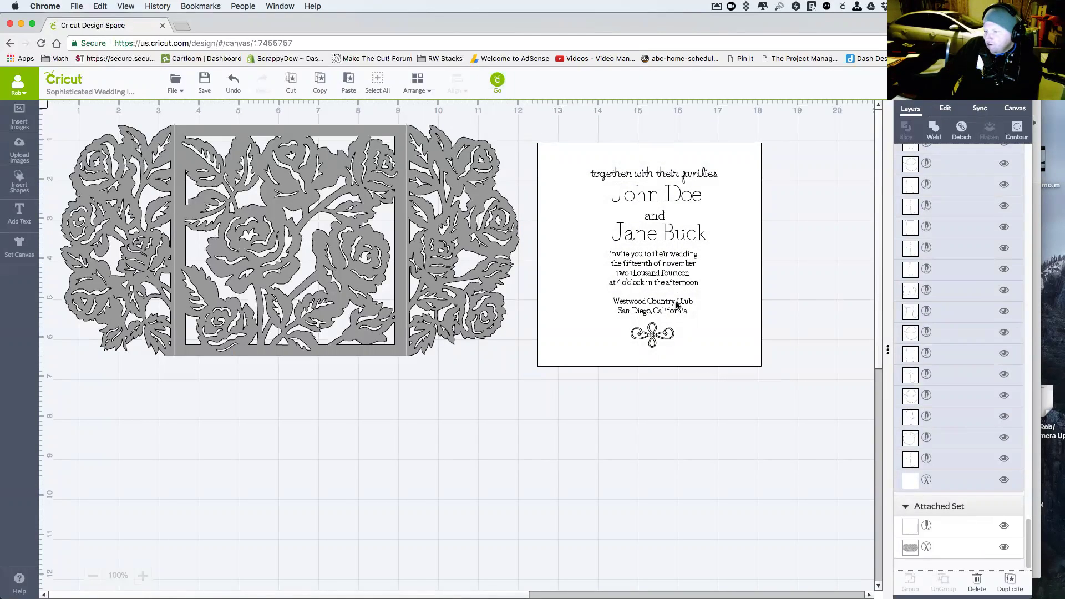
- Preview the cutting mats, check the second mat with the invitation text, and return to the canvas with nothing selected
left_click(497, 81)
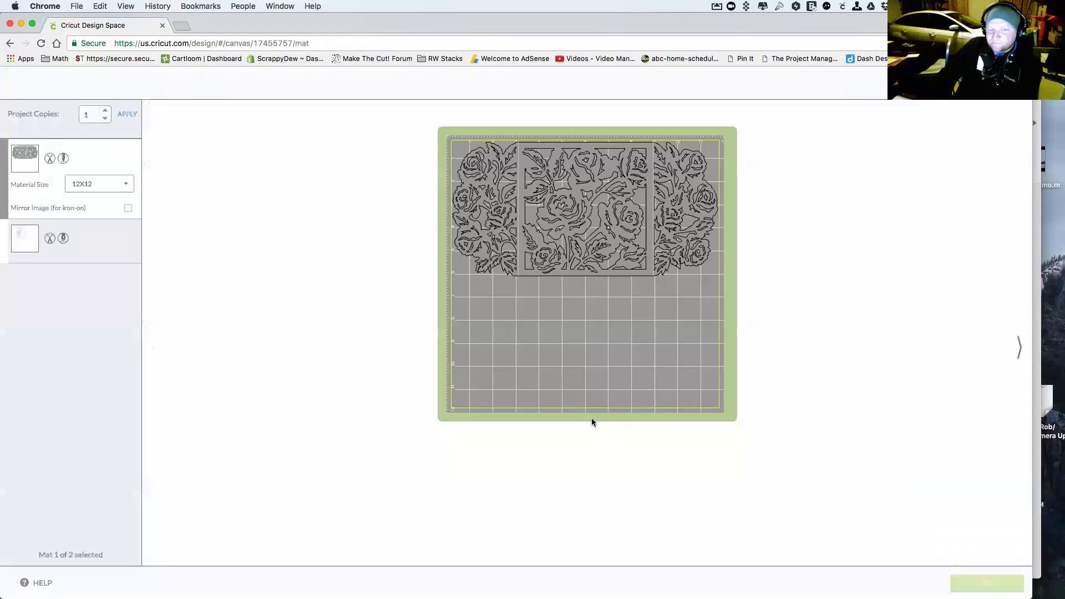
left_click(68, 255)
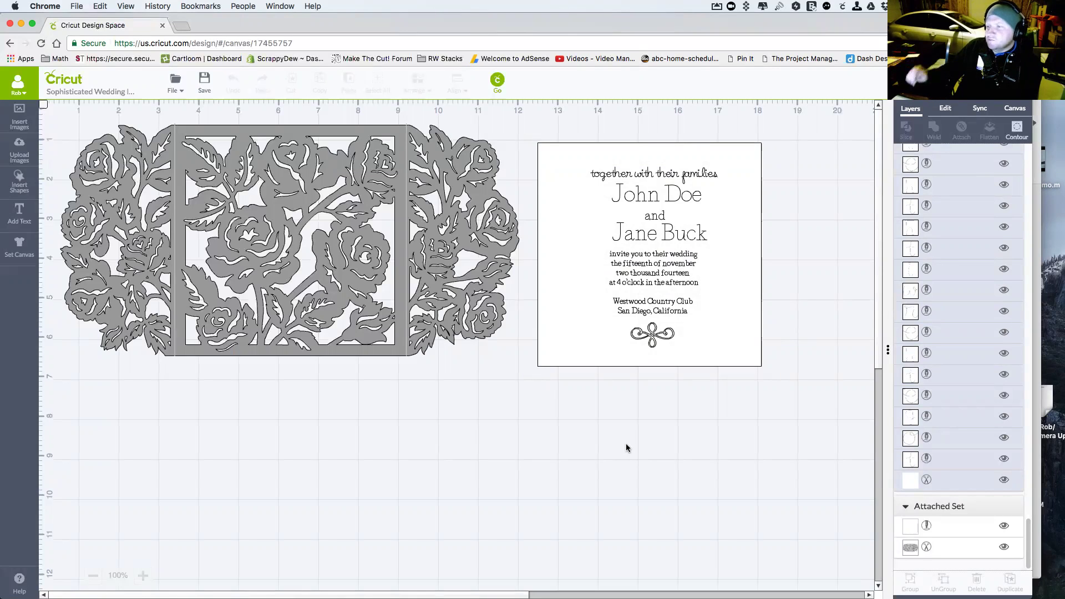
left_click(563, 440)
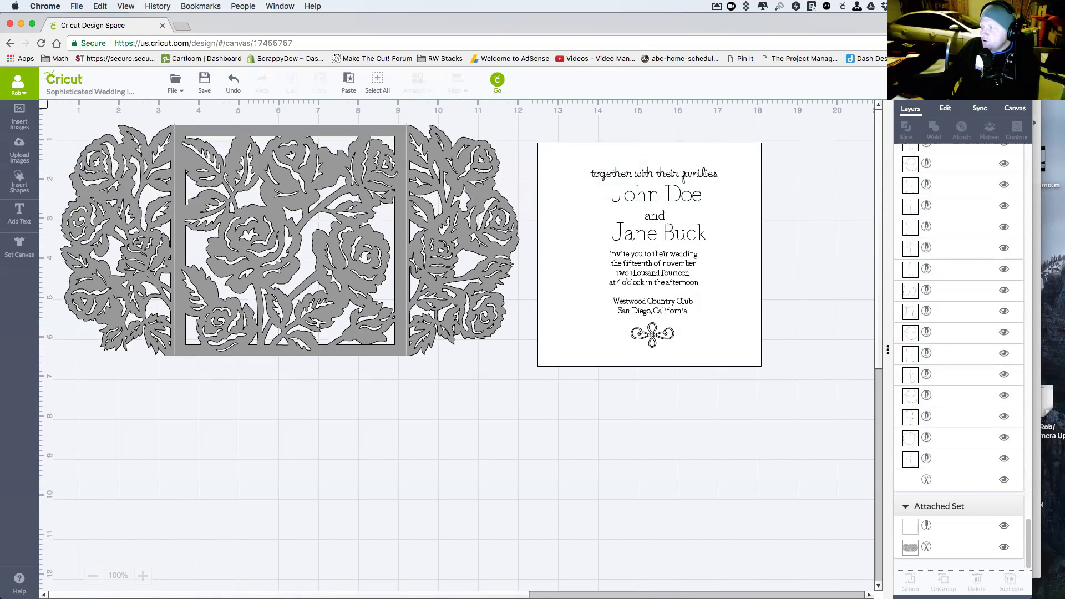
- Switch to Keynote and show the Programs slide after Problem 11
key("super+Tab")
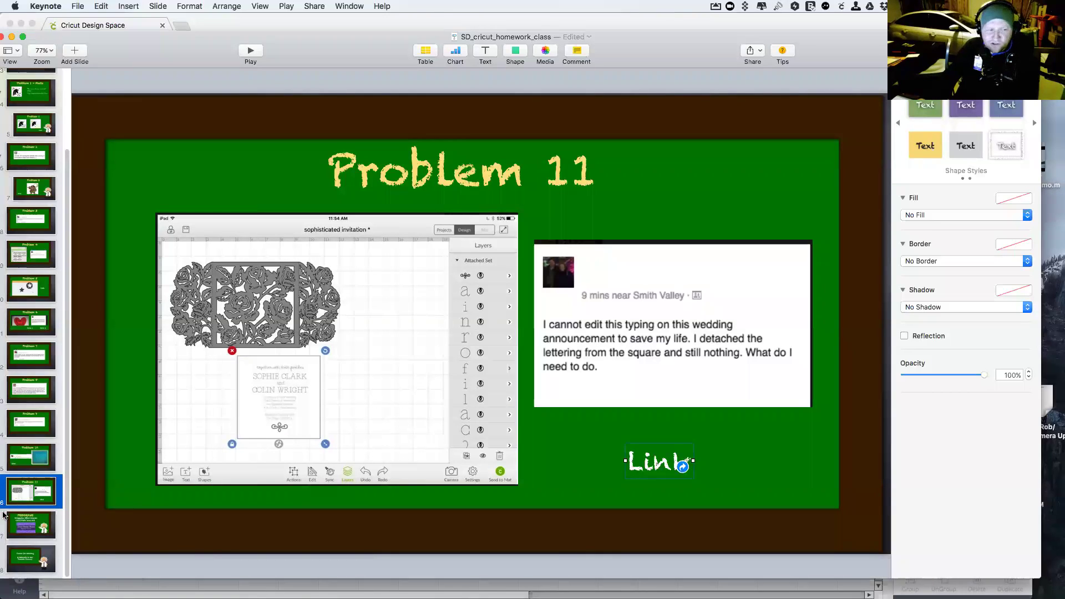
left_click(31, 530)
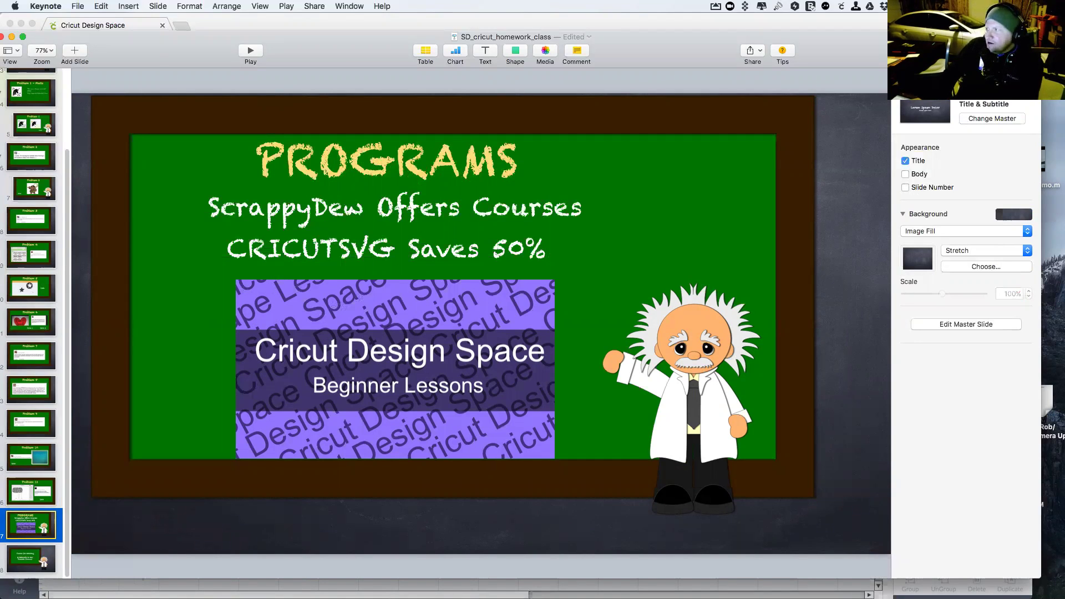
- Switch to Chrome, go to classroom.scrappydew.com, and open the Beginners Course for Cricut Explore Users
key("super+Tab")
left_click(297, 44)
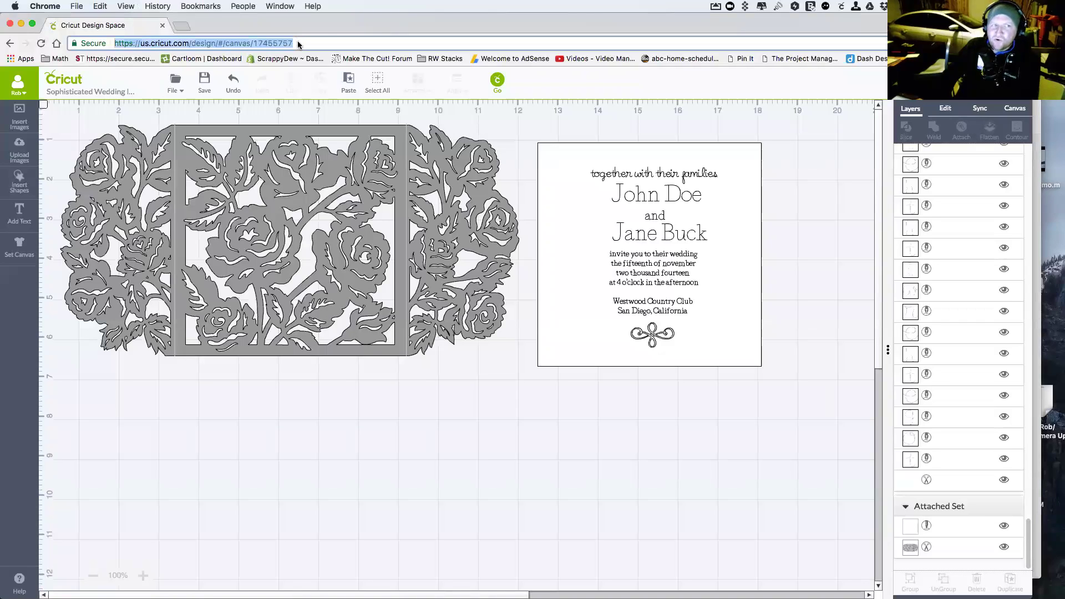
type("s")
key("BackSpace")
key("BackSpace")
type("cla")
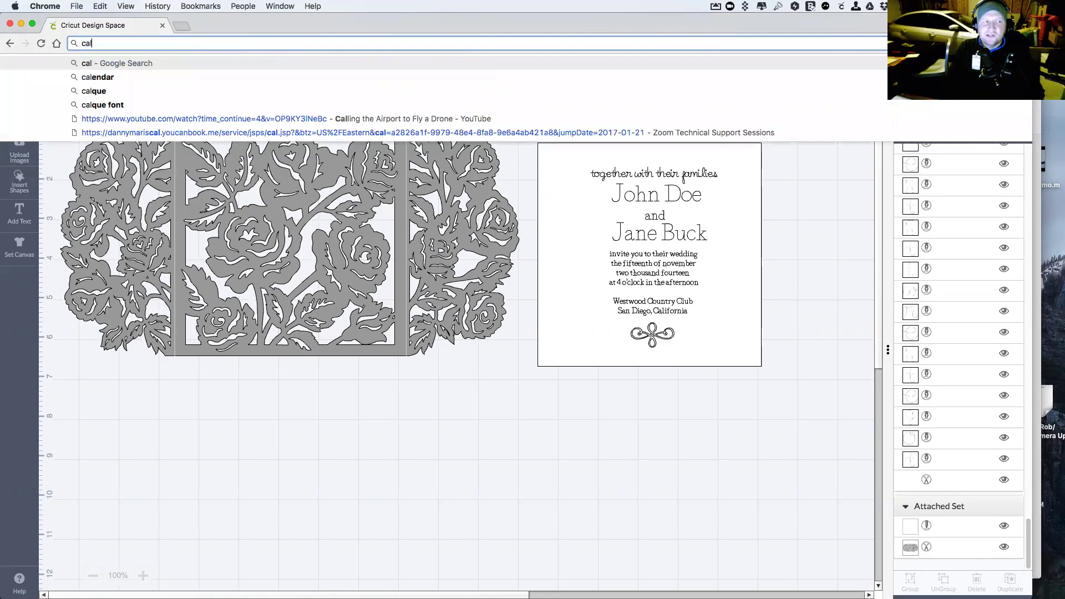
key("Return")
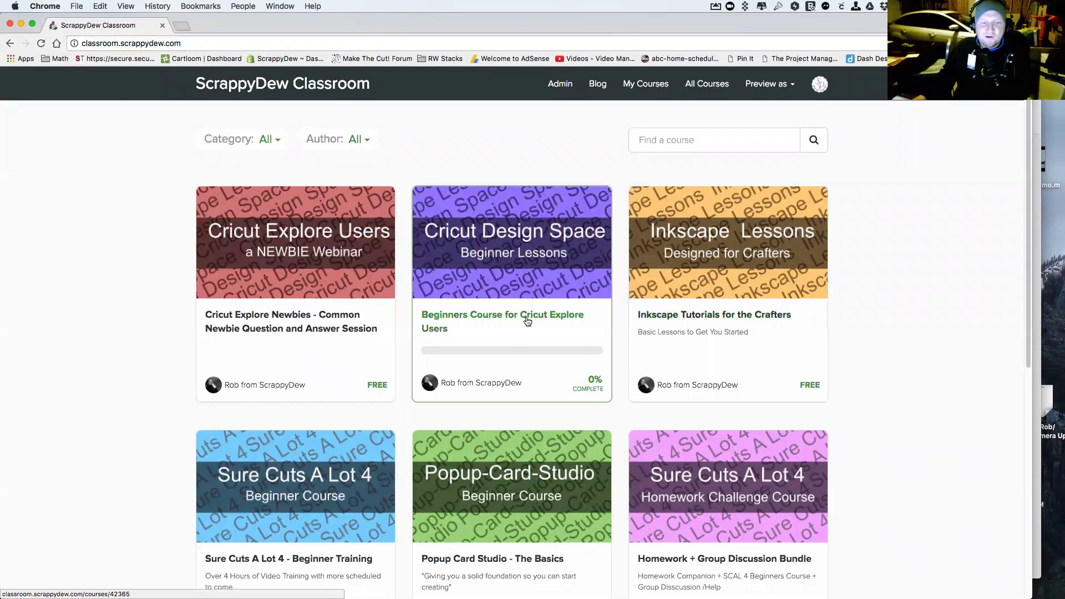
left_click(523, 314)
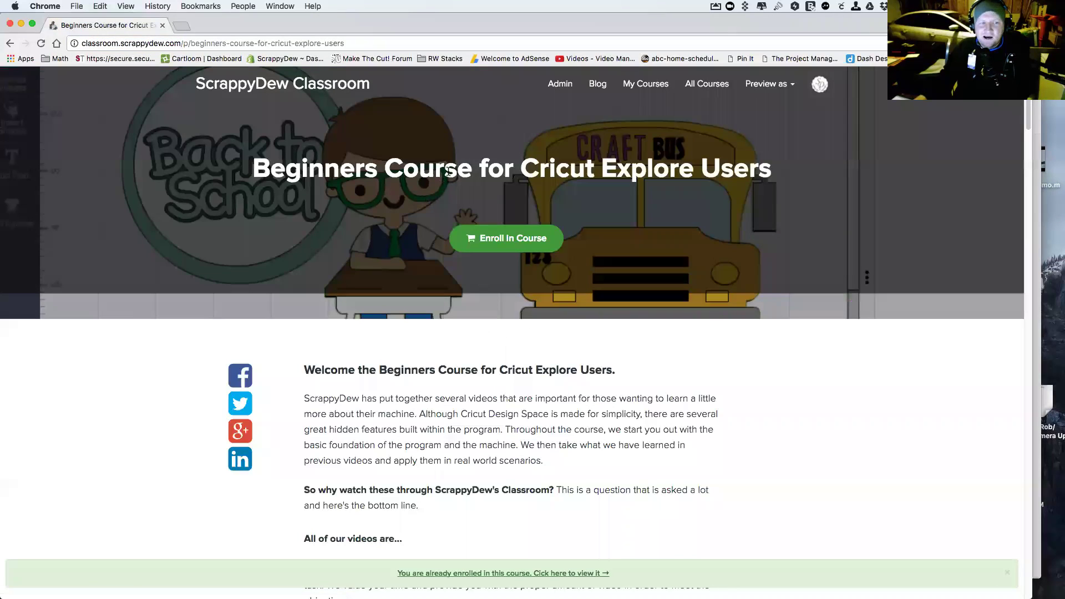
- Review the beginners course page, including the description of its videos and the lessons in the class curriculum
left_click(319, 45)
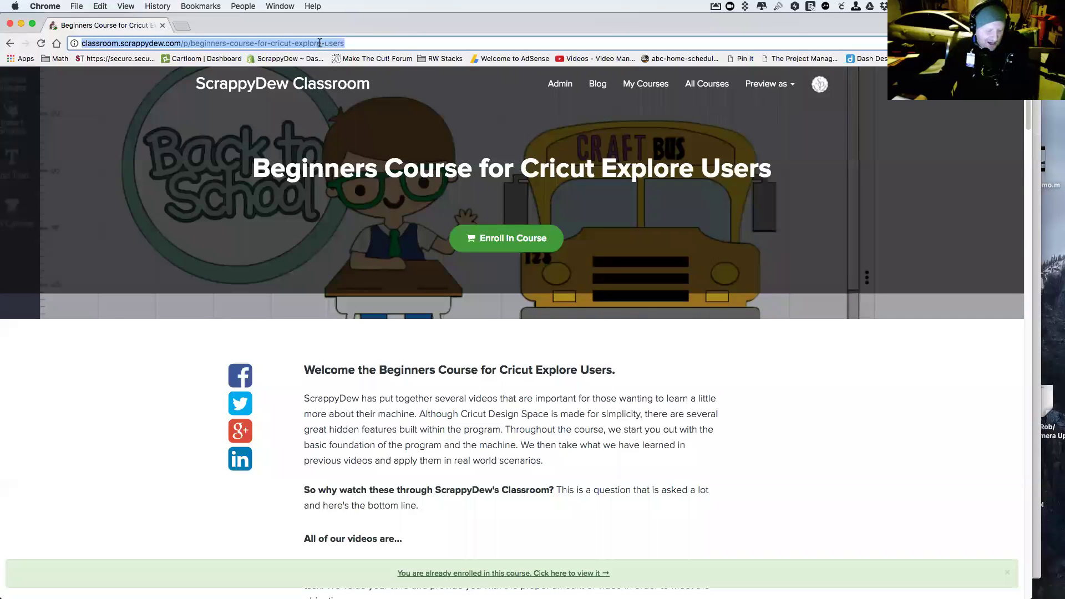
scroll(430, 294, "down", 8)
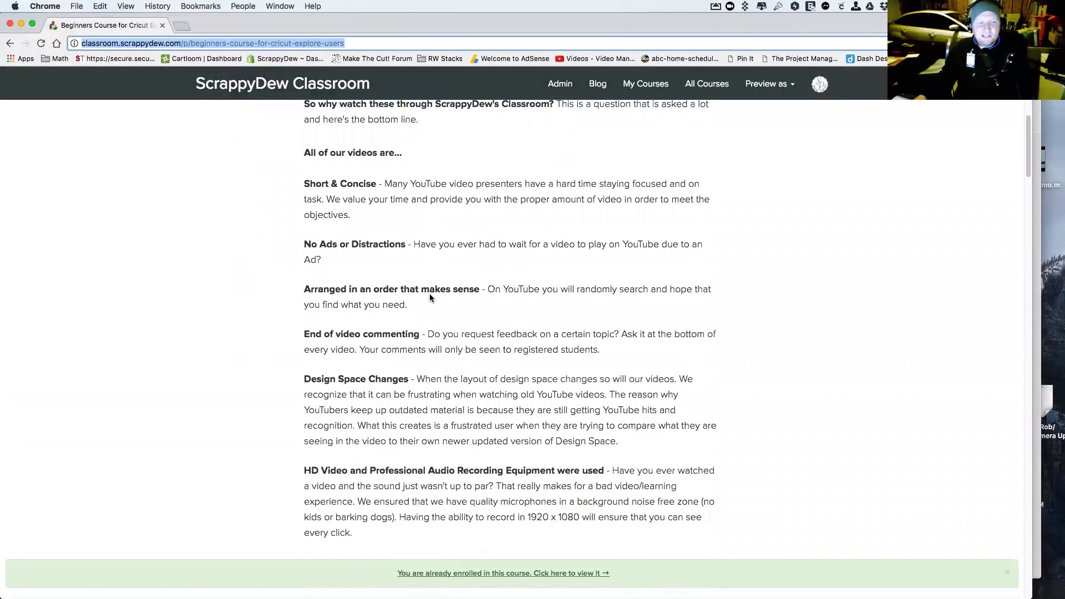
scroll(381, 261, "up", 4)
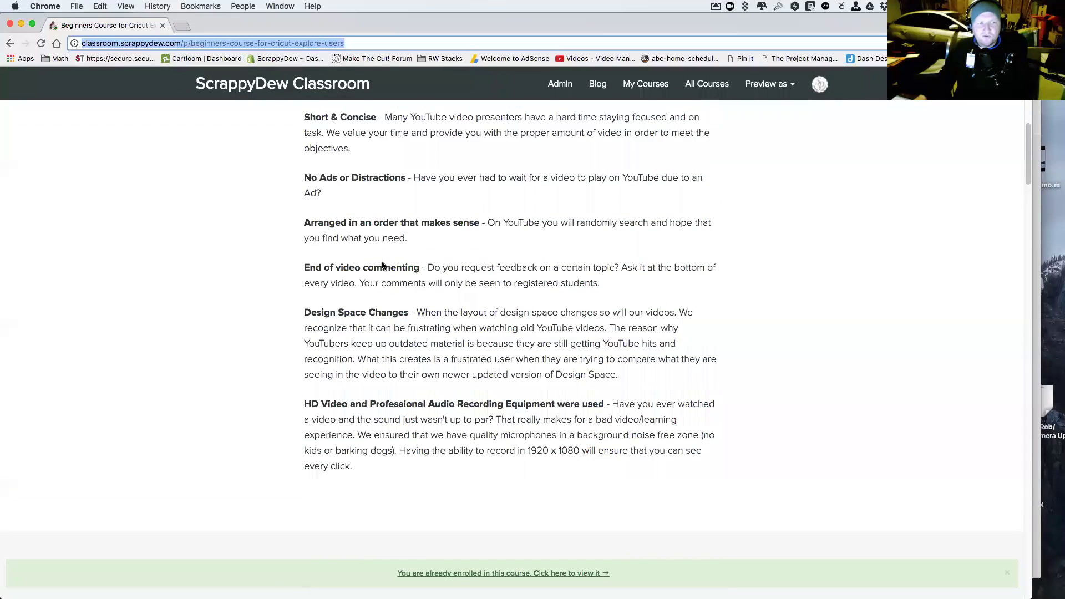
scroll(381, 262, "up", 5)
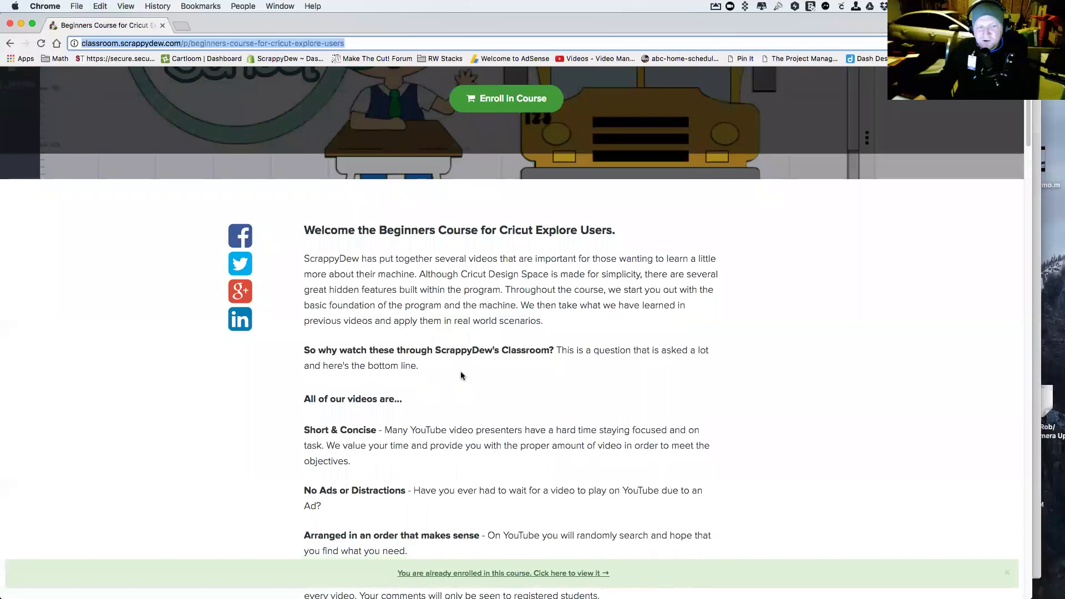
scroll(462, 372, "down", 15)
scroll(462, 373, "up", 15)
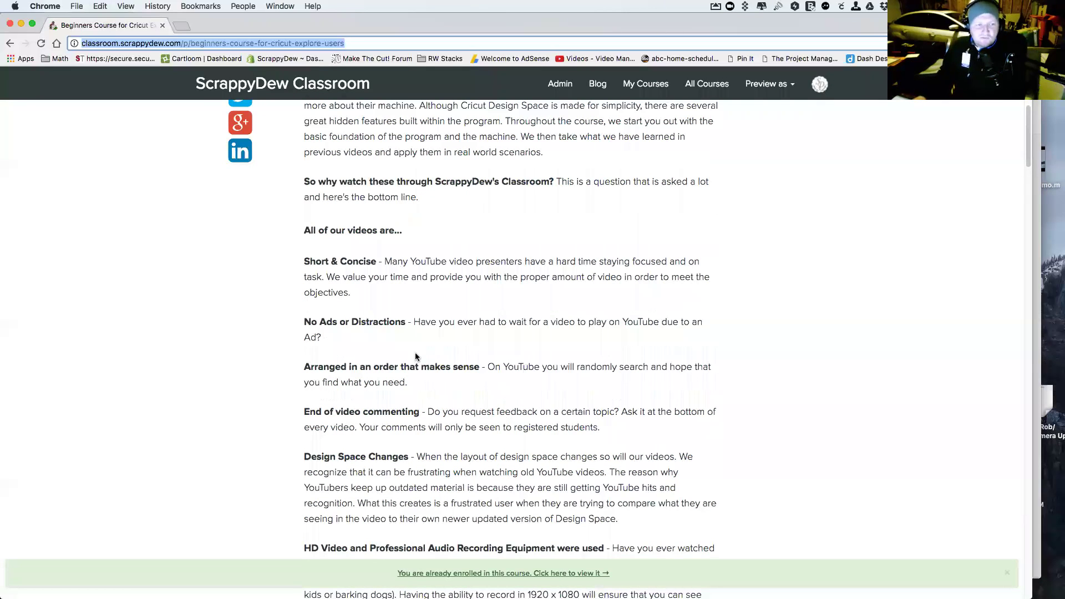
scroll(416, 354, "down", 1)
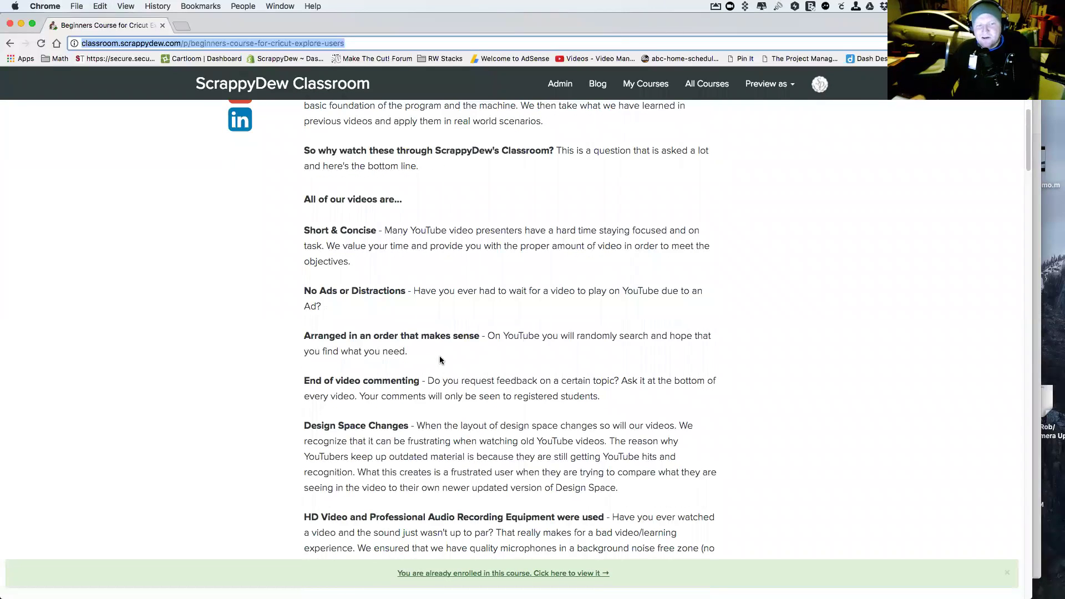
scroll(439, 360, "down", 10)
scroll(448, 382, "down", 15)
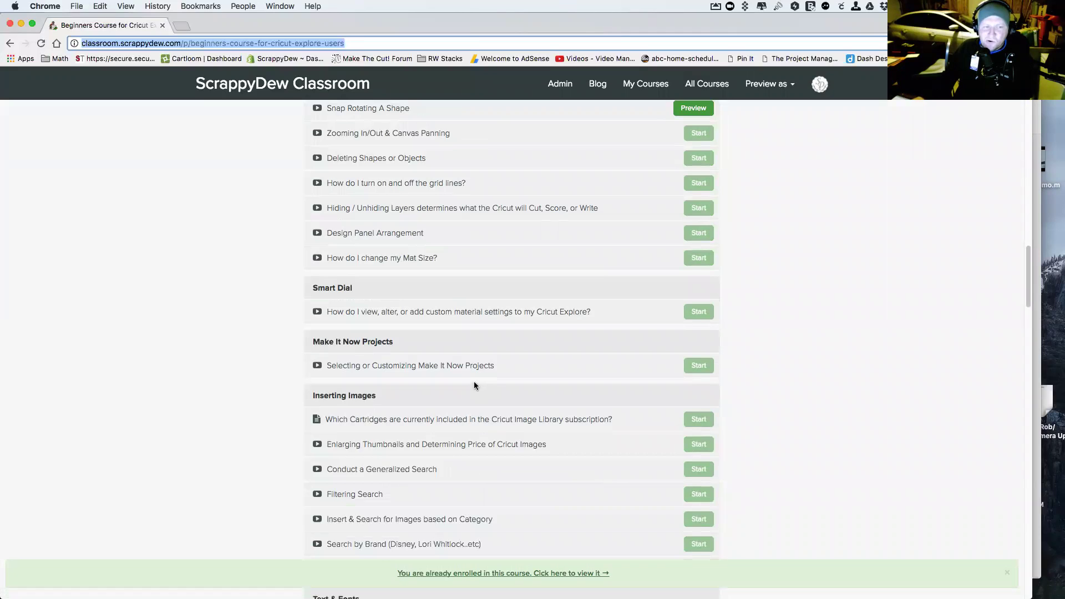
scroll(464, 363, "up", 8)
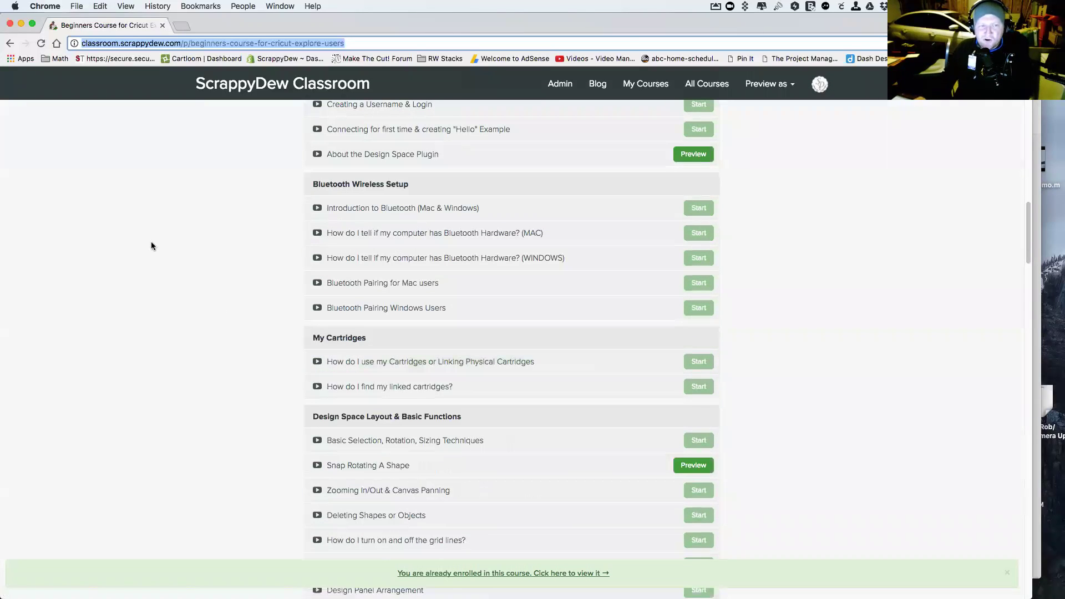
scroll(151, 246, "up", 7)
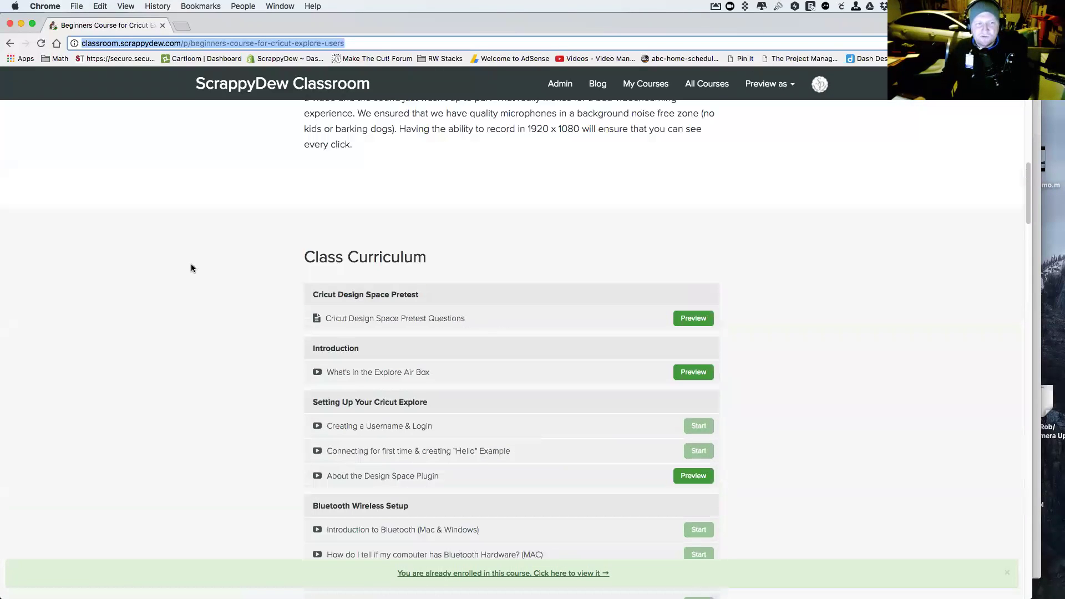
- Search the course page for "blue" to find the Bluetooth lessons, and return to the Programs slide in Keynote
left_click(228, 284)
type("blue")
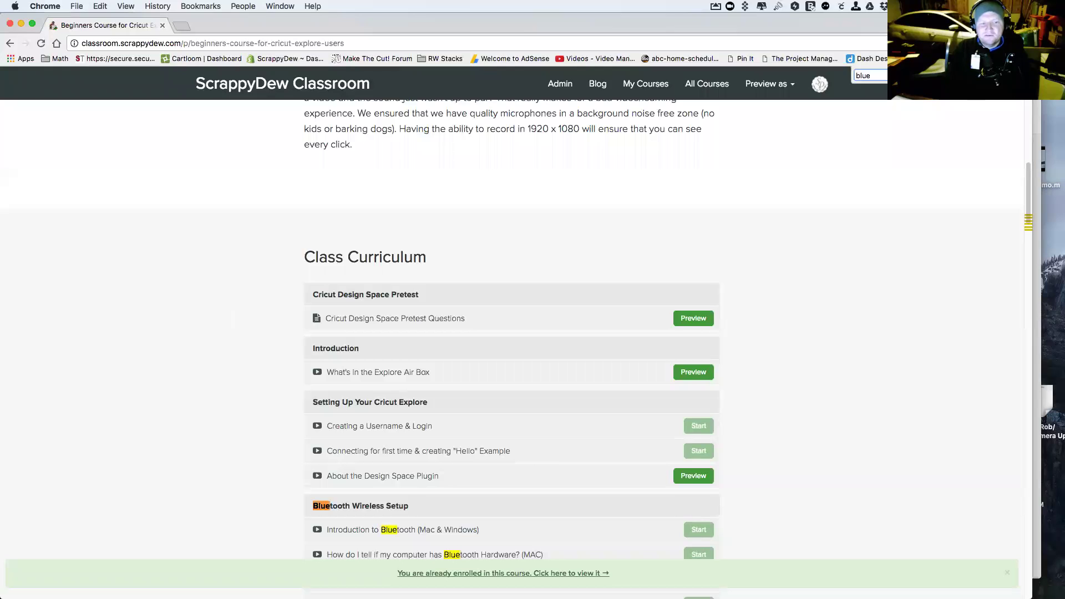
scroll(256, 527, "down", 3)
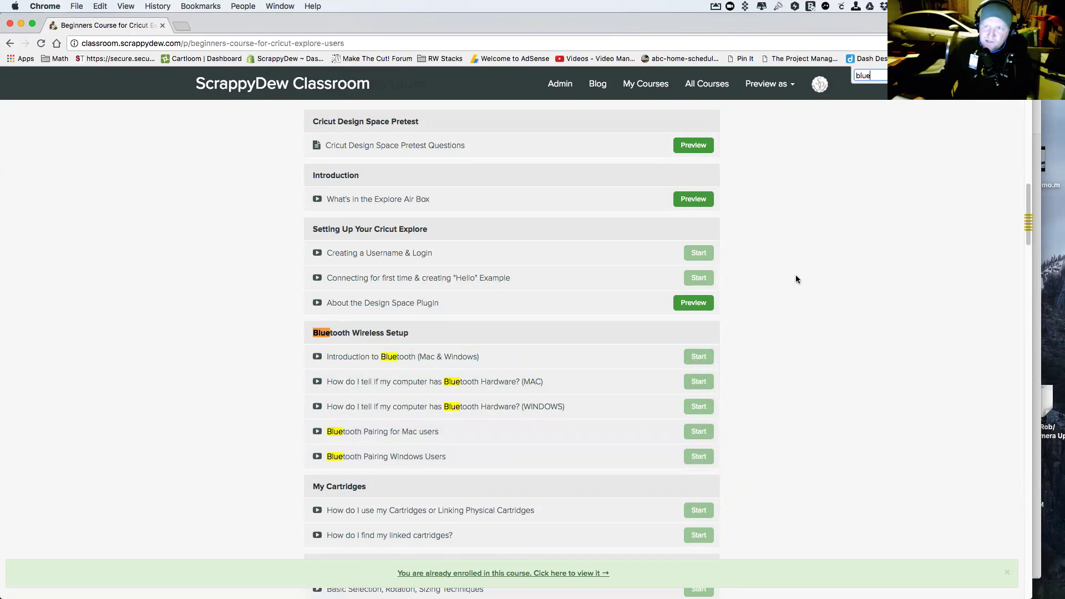
left_click(616, 361)
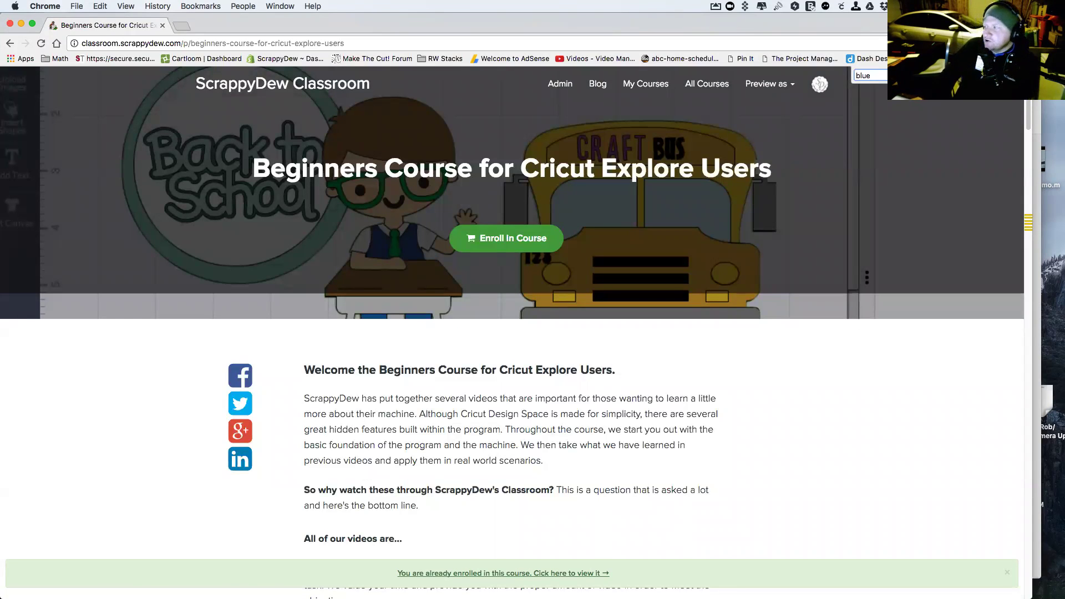
key("super+Tab")
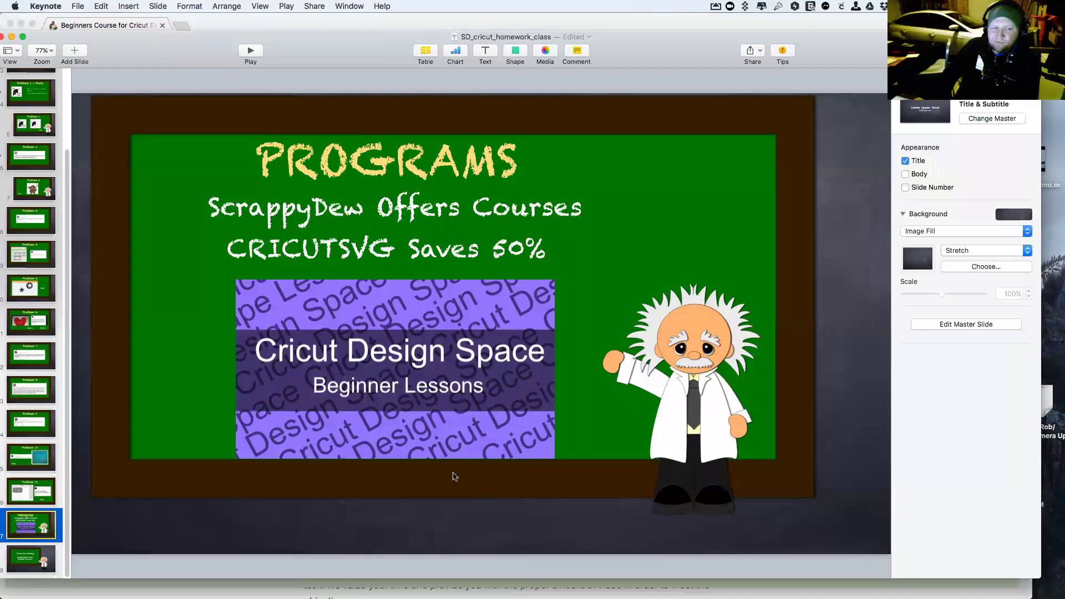